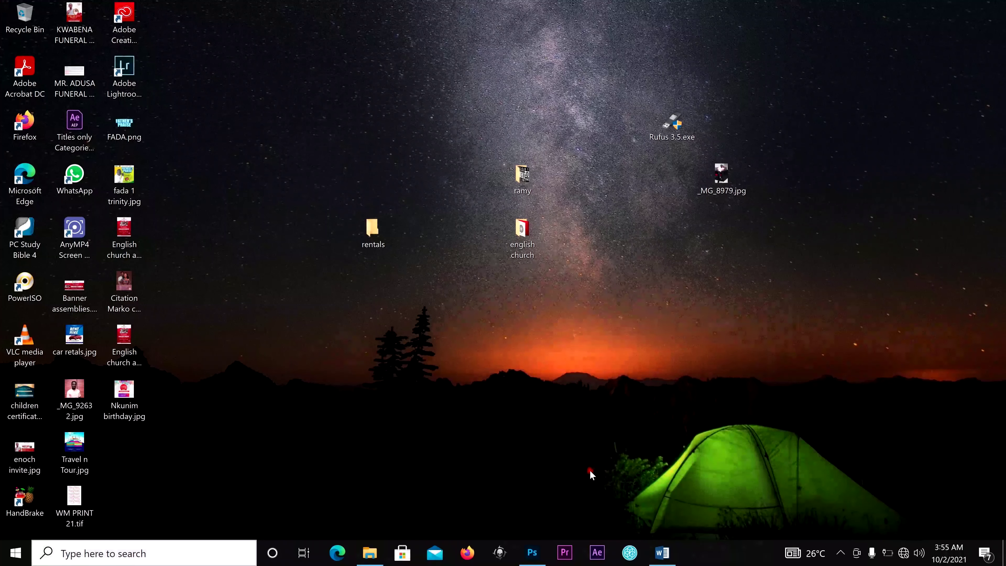
Switch to Adobe Photoshop from the Windows taskbar
click(531, 557)
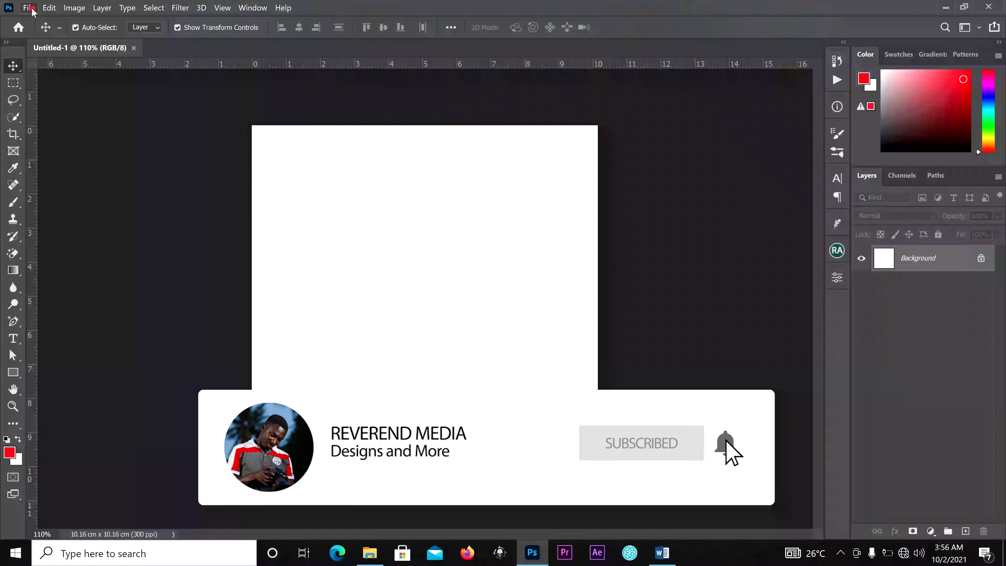
Create a new document from the Print A5 preset: 148 × 210 mm, 300 ppi, millimetres
click(29, 7)
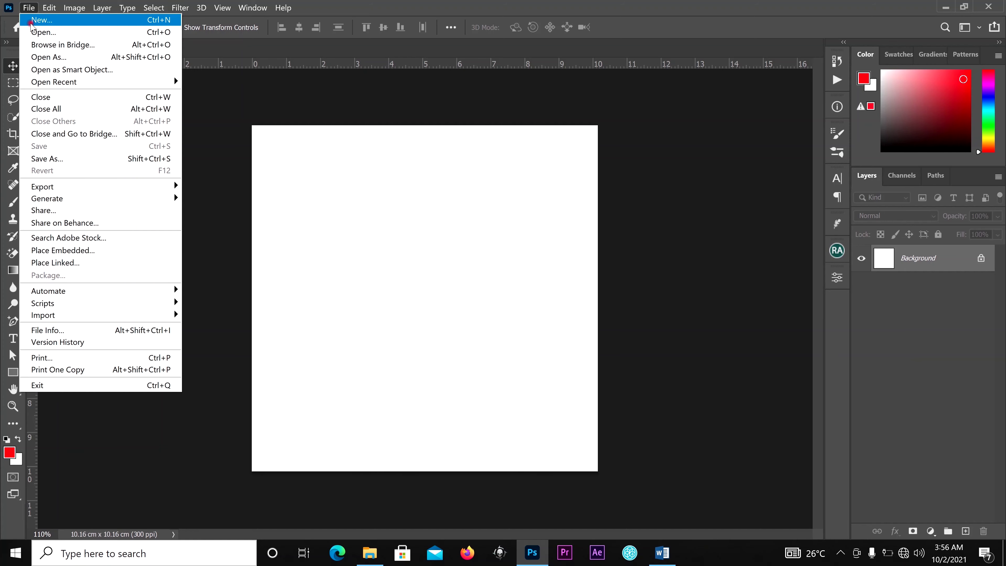
click(31, 20)
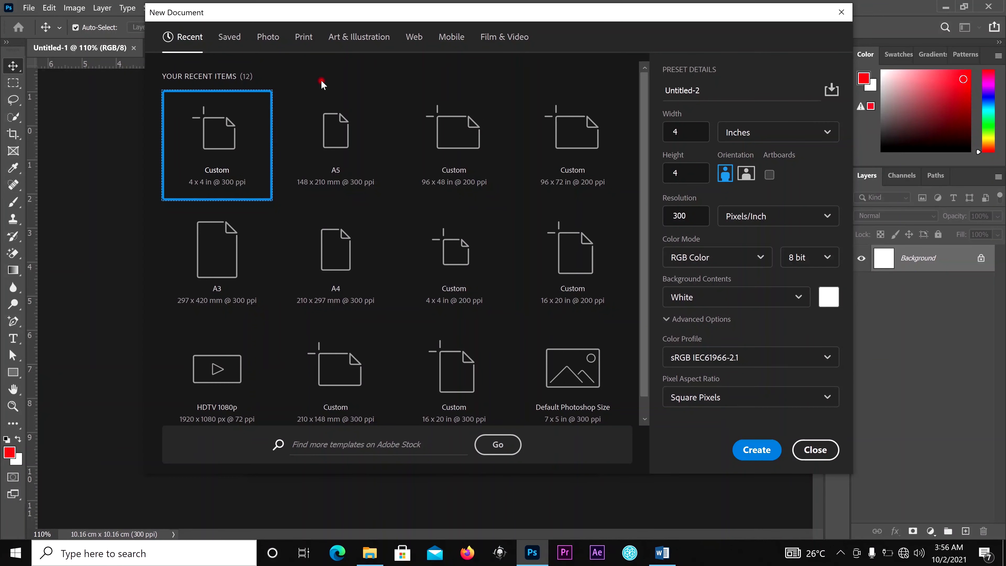
click(300, 38)
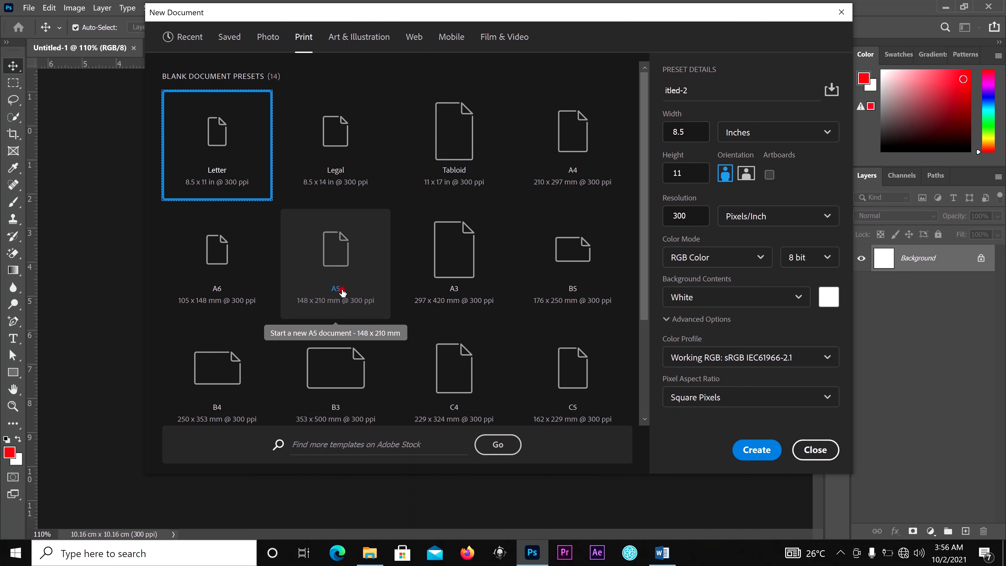
click(344, 259)
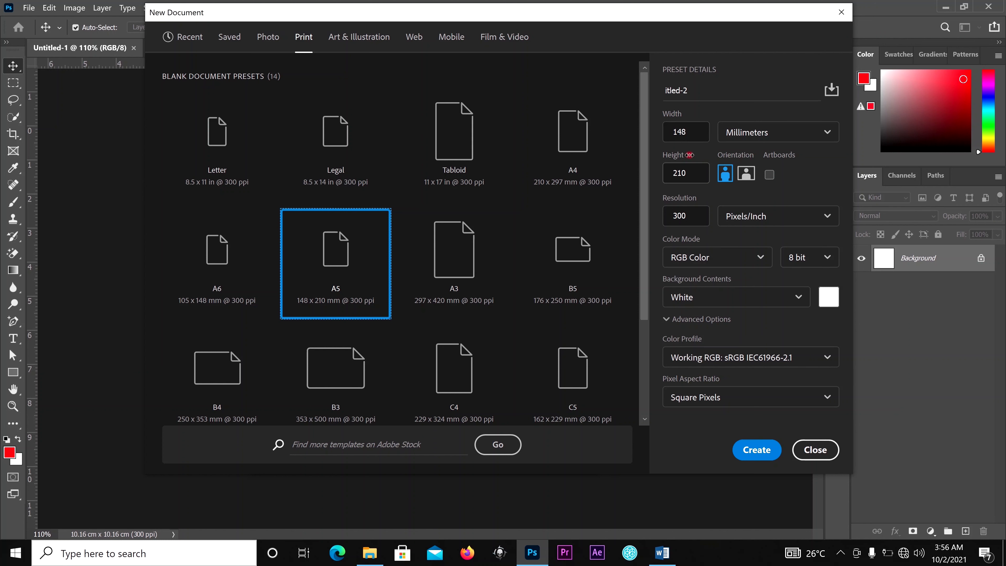
click(774, 132)
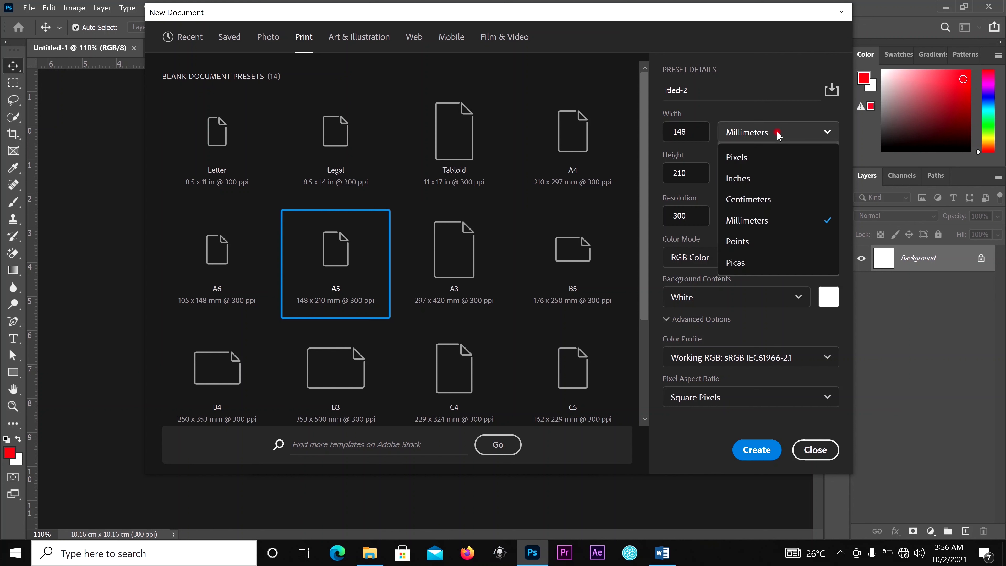
click(779, 132)
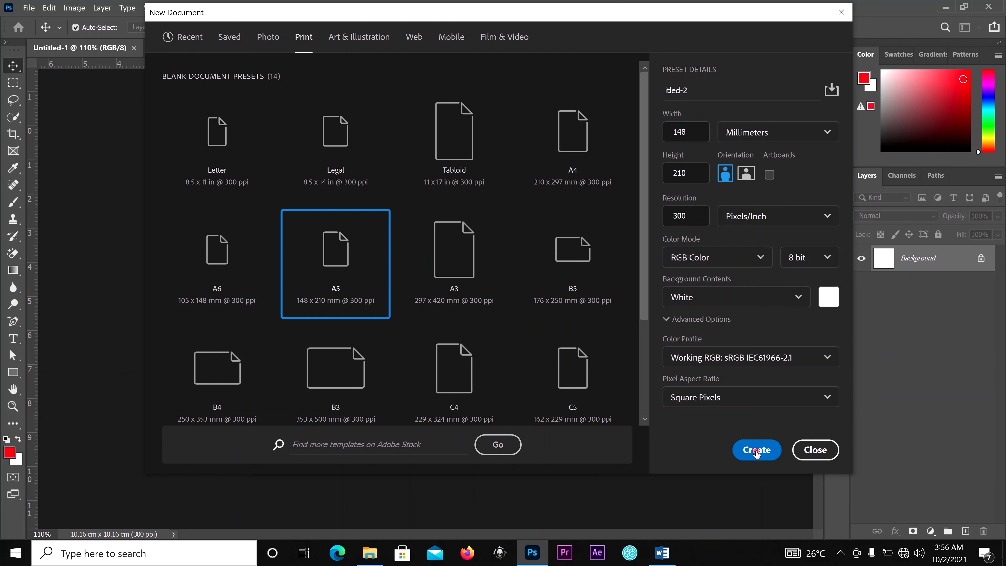
click(352, 266)
double_click(352, 266)
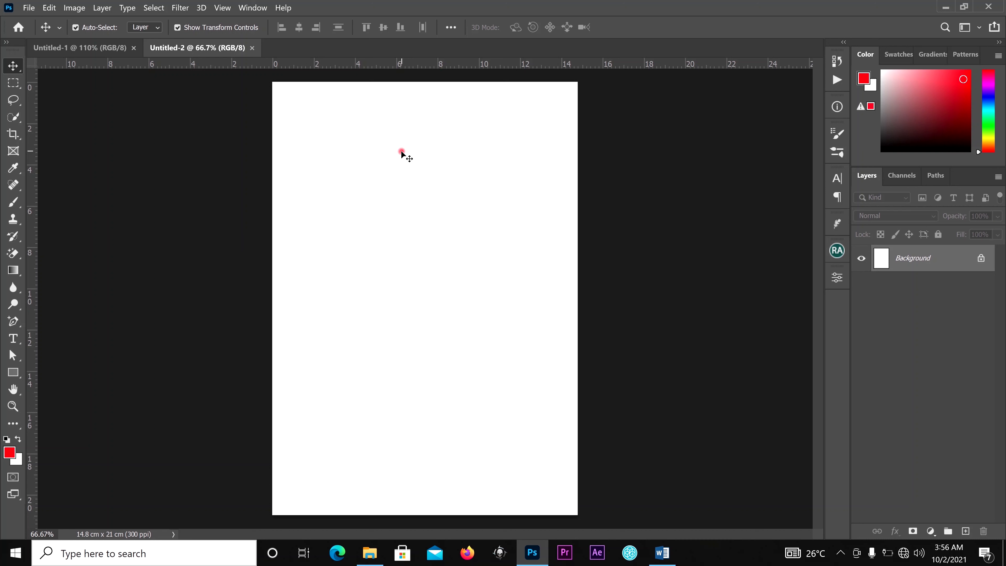
Bring up File Explorer from the taskbar
click(559, 551)
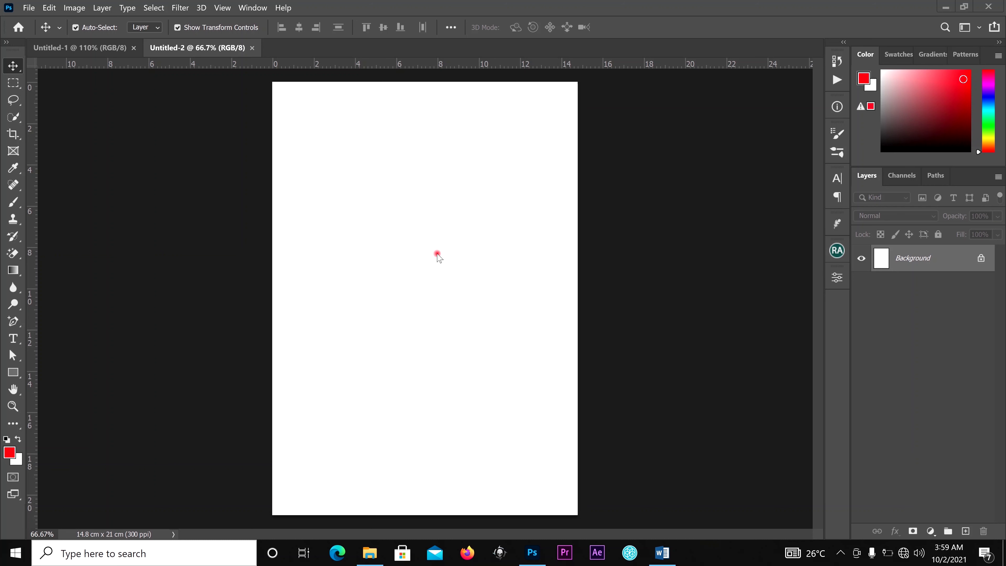
Drag the Assemblies of God logo into the document, shrink it, and place it top centre
click(369, 554)
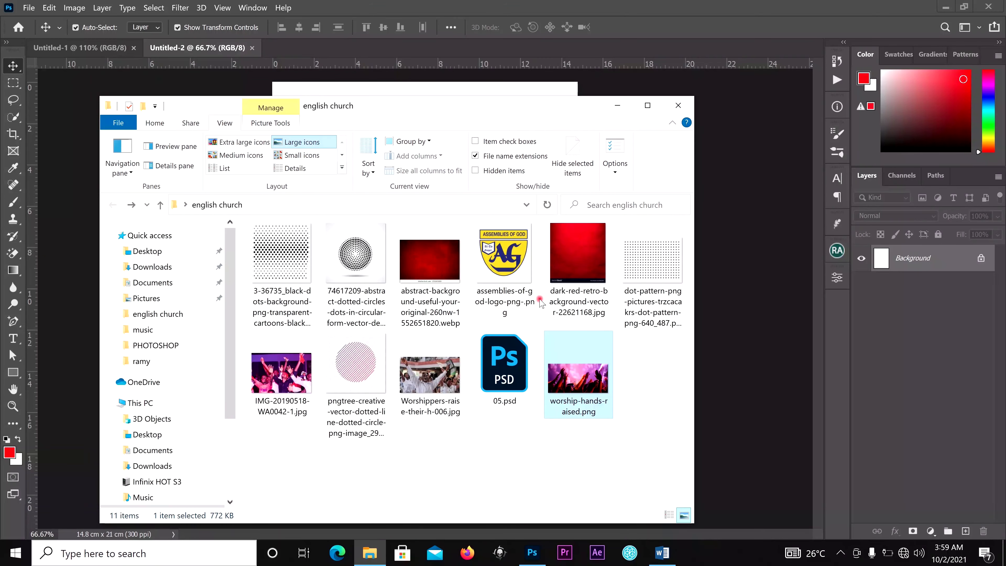
drag(509, 260, 433, 282)
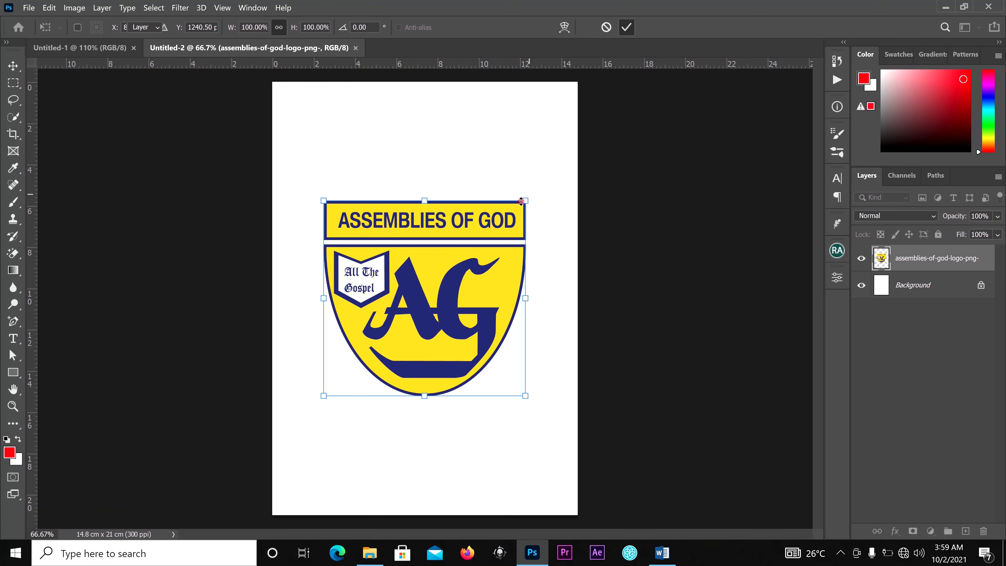
drag(529, 201, 359, 396)
click(627, 28)
drag(327, 405, 437, 97)
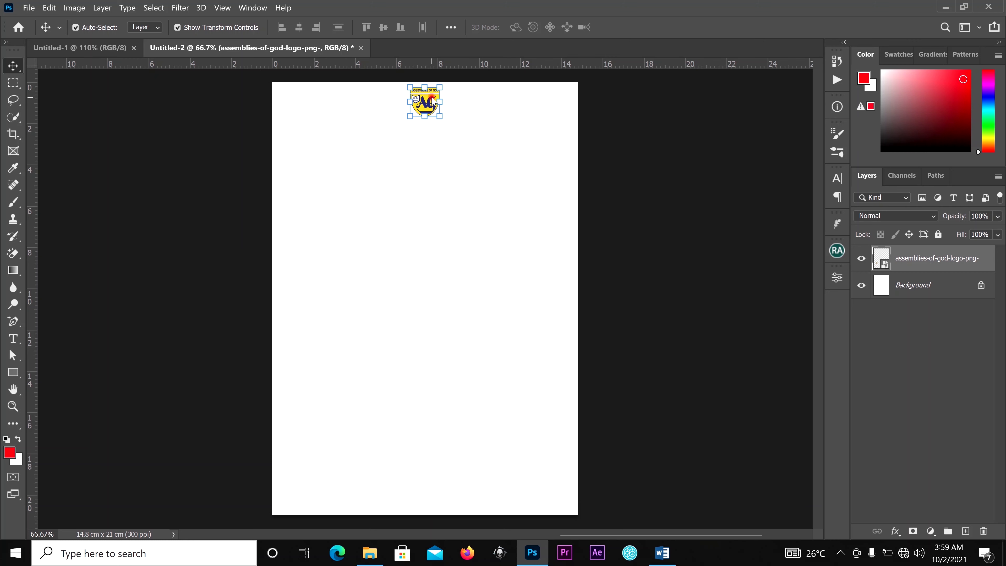
scroll(434, 102, up, 3)
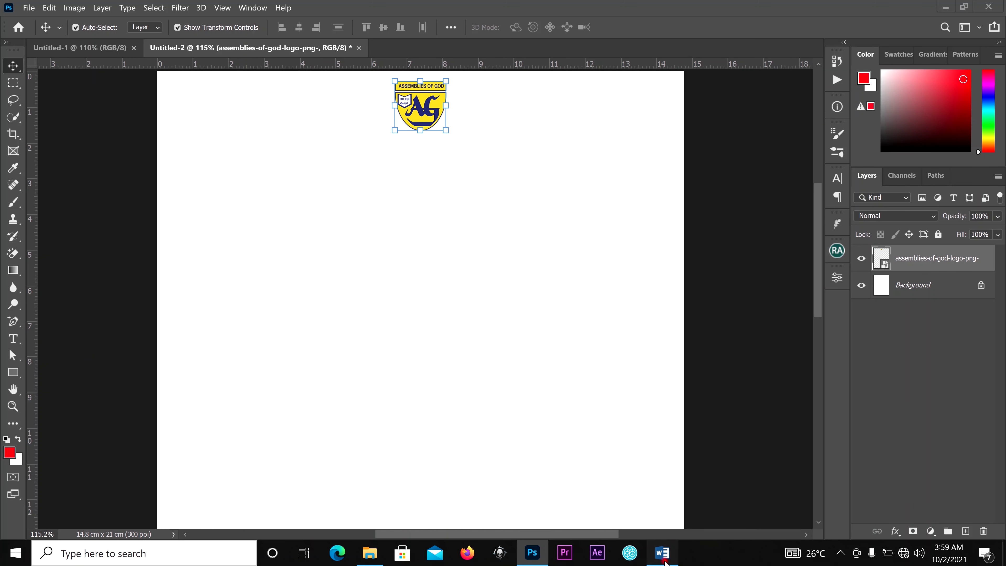
Copy the first two heading lines from Word and start a text layer on the flyer
click(662, 553)
drag(508, 208, 387, 187)
right_click(389, 187)
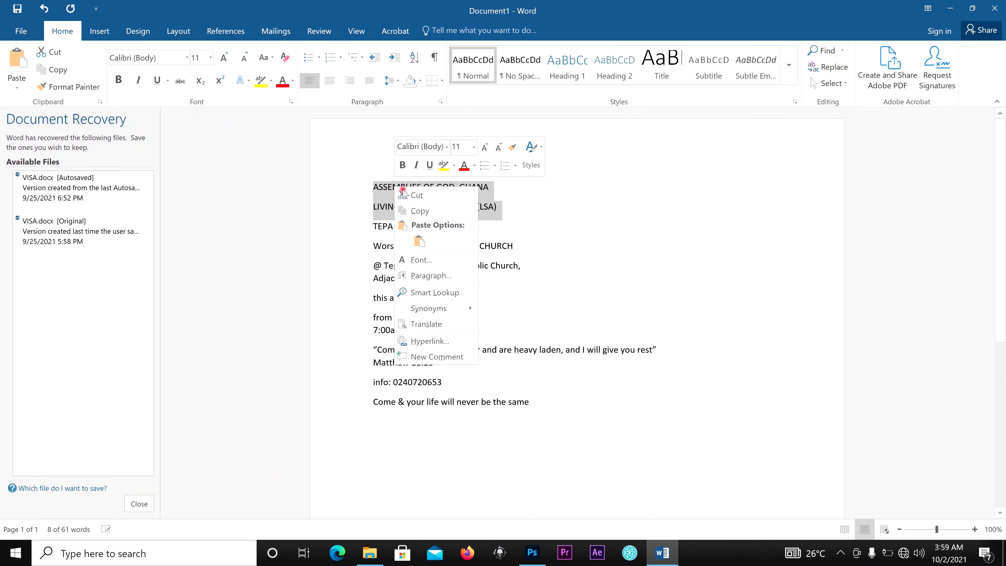
click(428, 209)
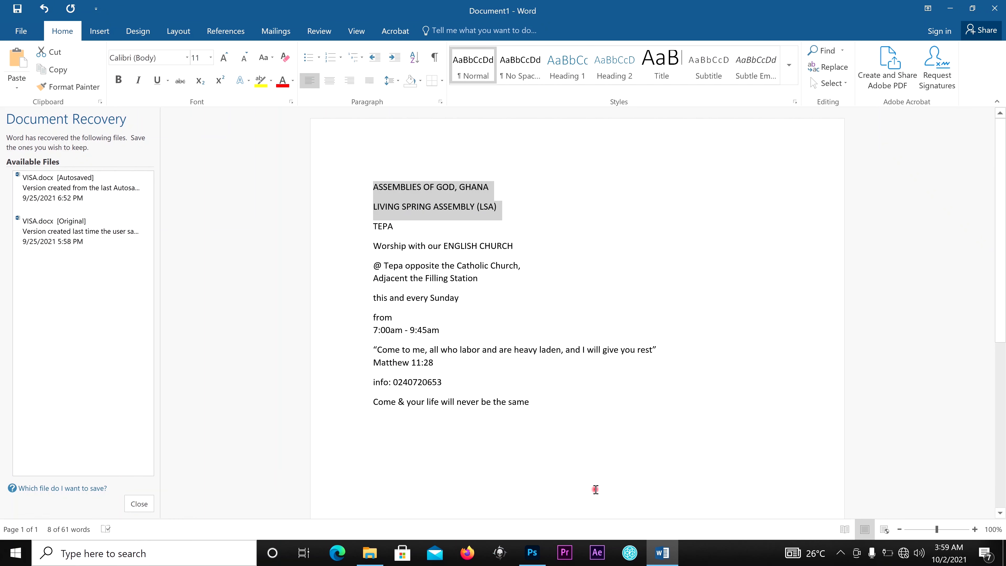
click(533, 553)
click(12, 338)
click(291, 262)
Paste the two heading lines as text, set them in Arial, and centre them below the logo
key(ctrl+v)
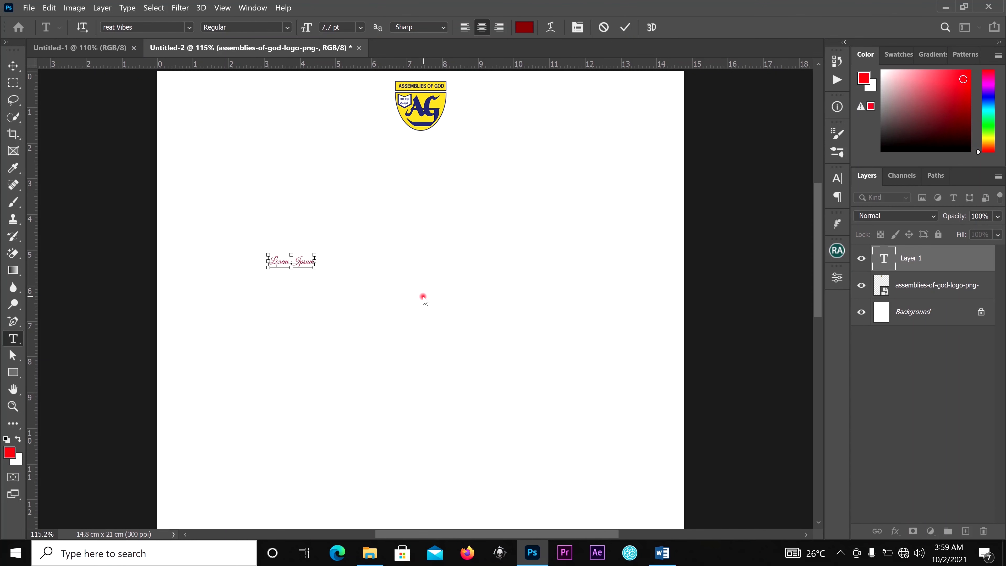
click(626, 27)
click(12, 64)
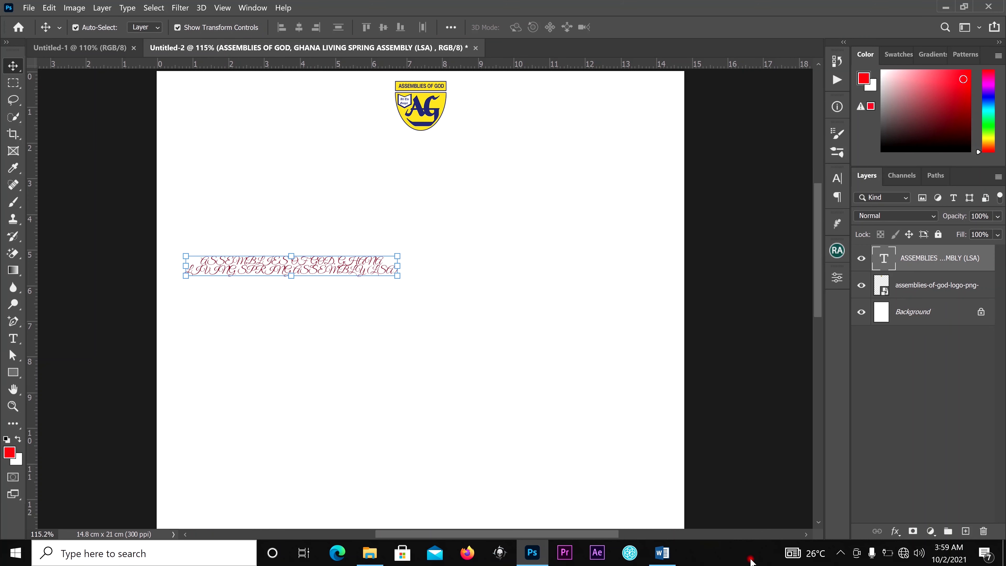
click(840, 554)
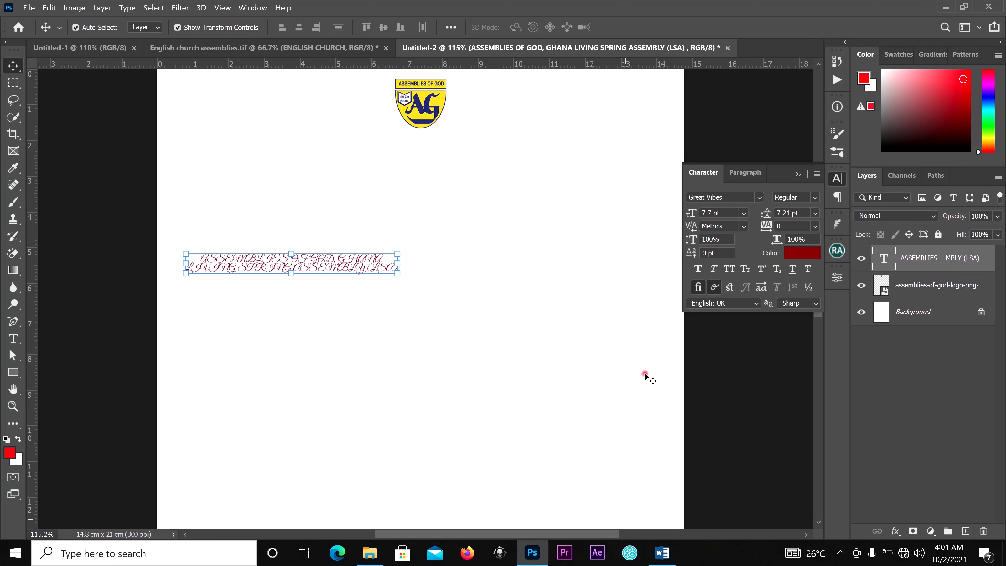
click(762, 197)
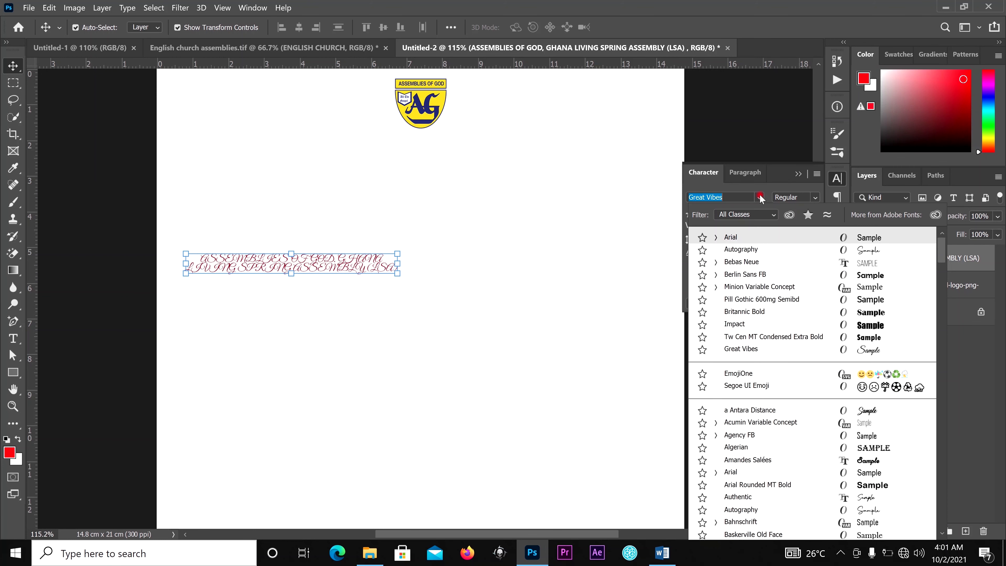
click(765, 238)
drag(363, 289, 455, 241)
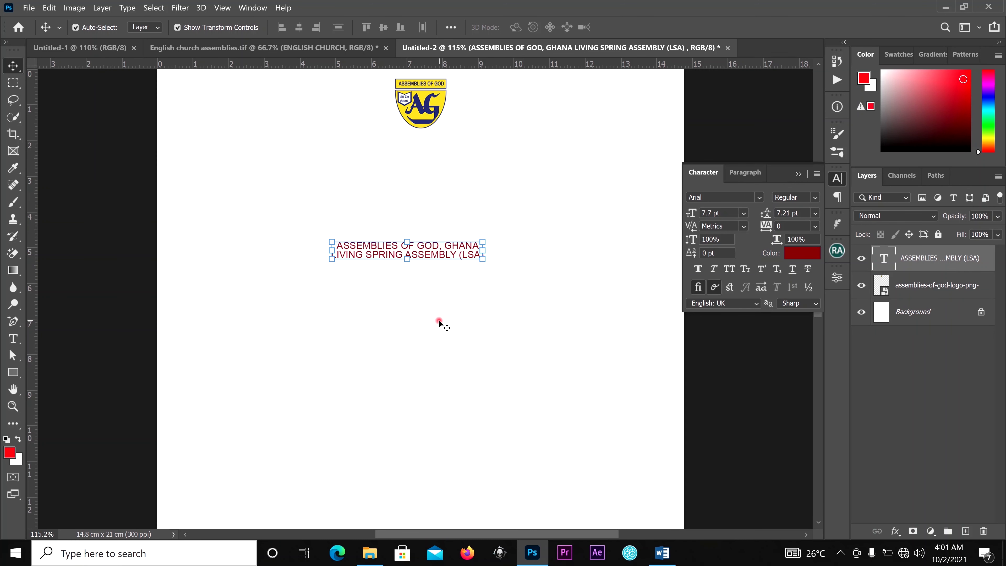
scroll(440, 322, up, 1)
Delete the LIVING SPRING ASSEMBLY (LSA) line from the first heading text layer
double_click(450, 233)
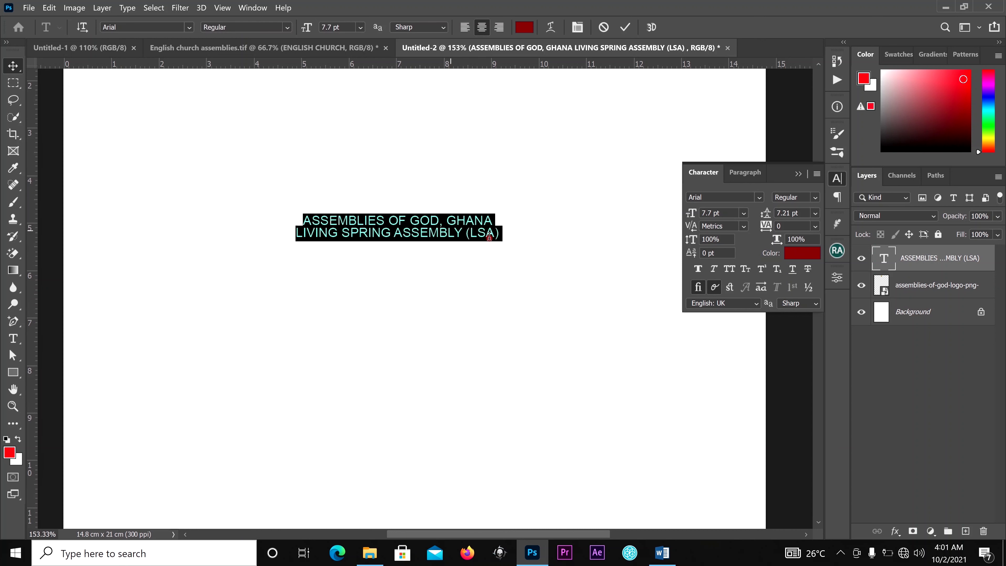
drag(500, 234, 291, 235)
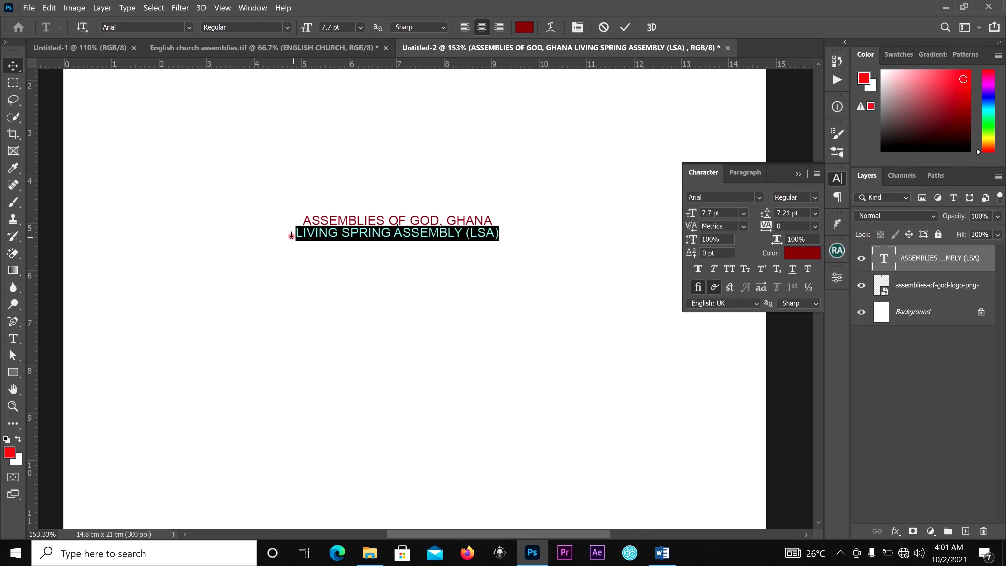
key(ctrl)
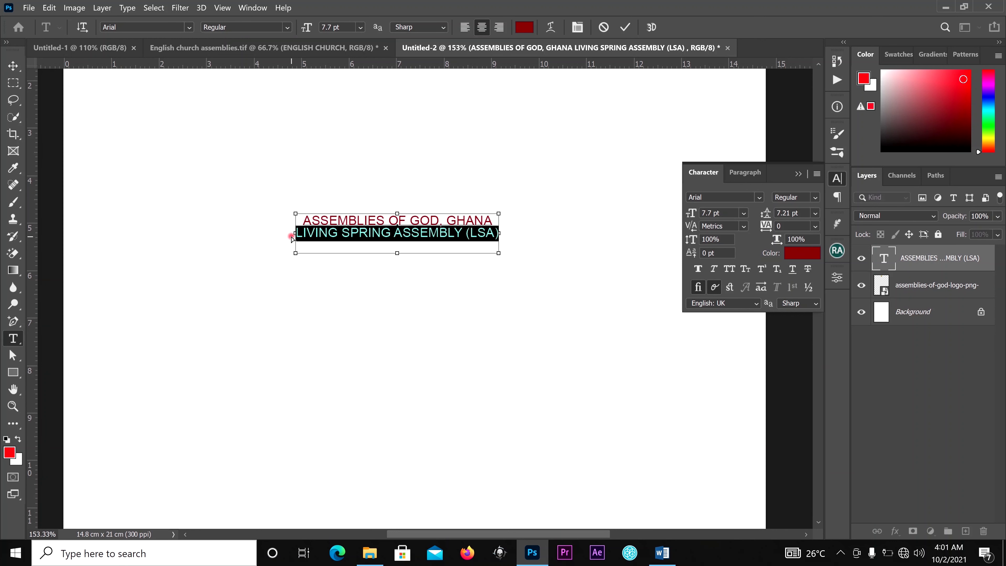
key(BackSpace)
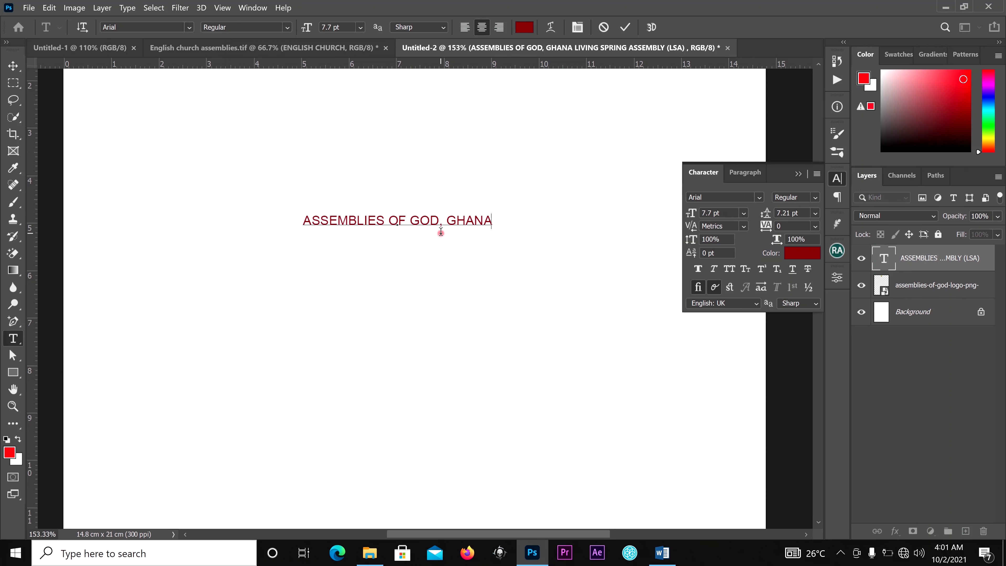
key(ctrl)
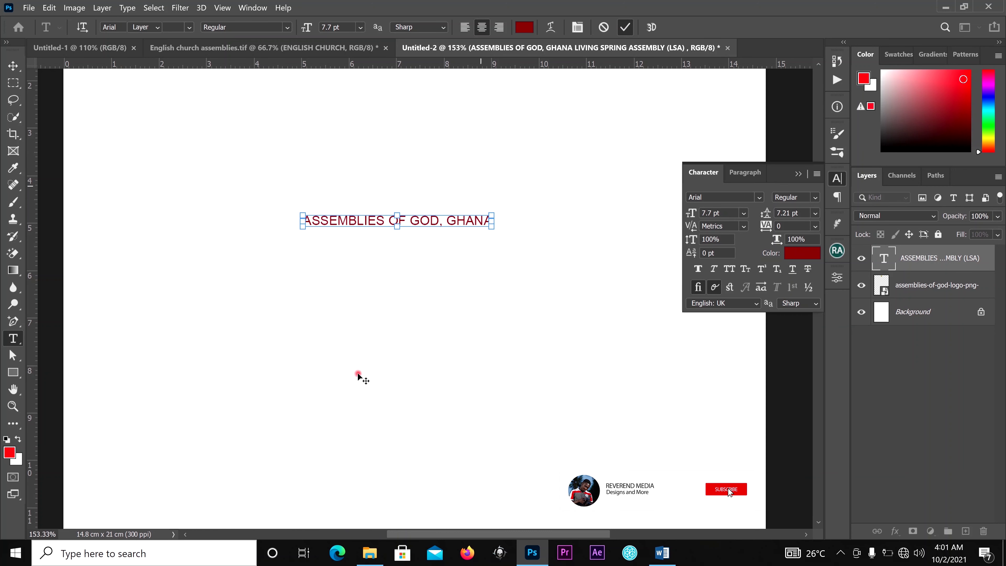
key(ctrl+Return)
key(v)
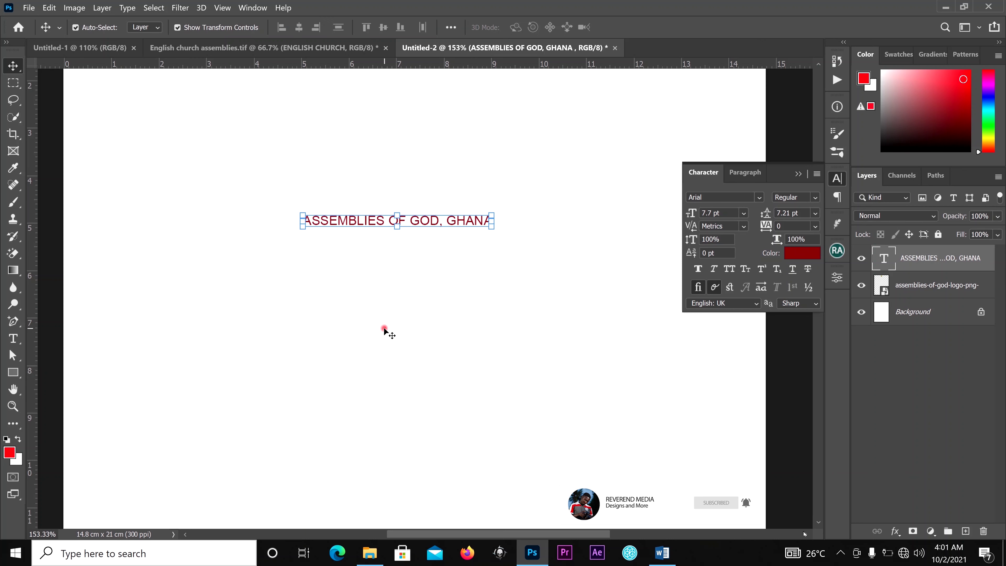
click(371, 352)
scroll(372, 353, down, 1)
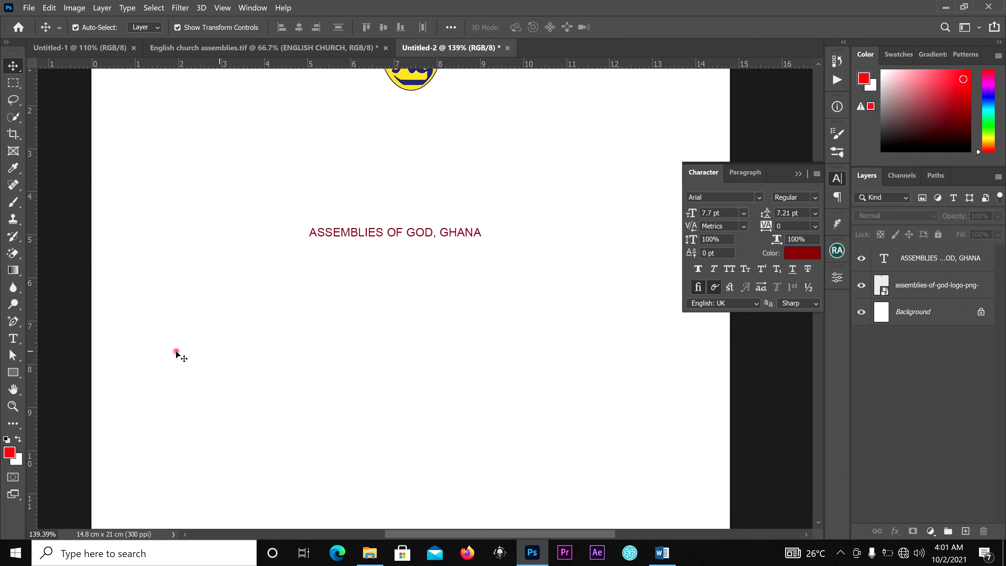
Paste LIVING SPRING ASSEMBLY (LSA) as a new text line and set it in Myriad Pro Regular
key(t)
click(328, 320)
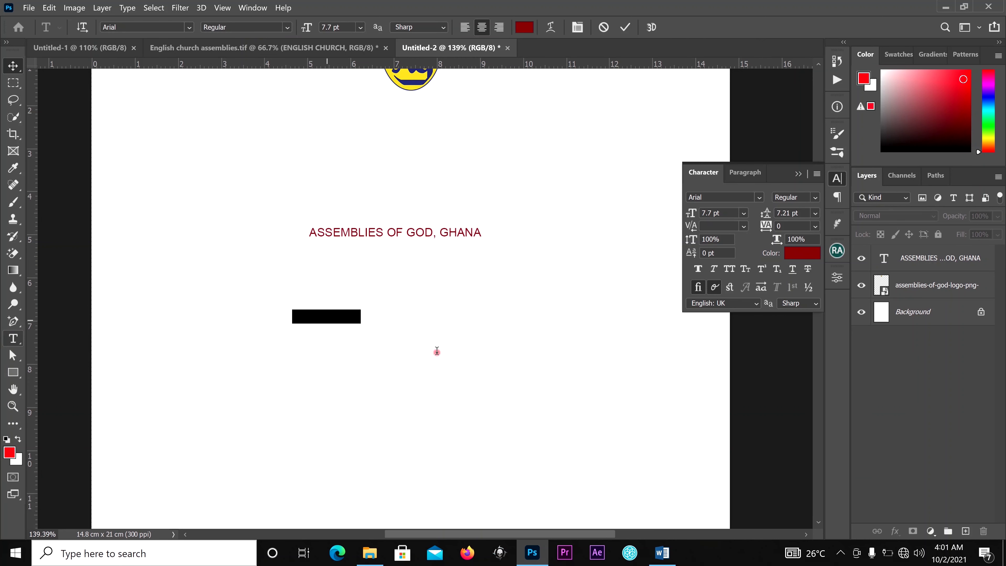
key(ctrl+v)
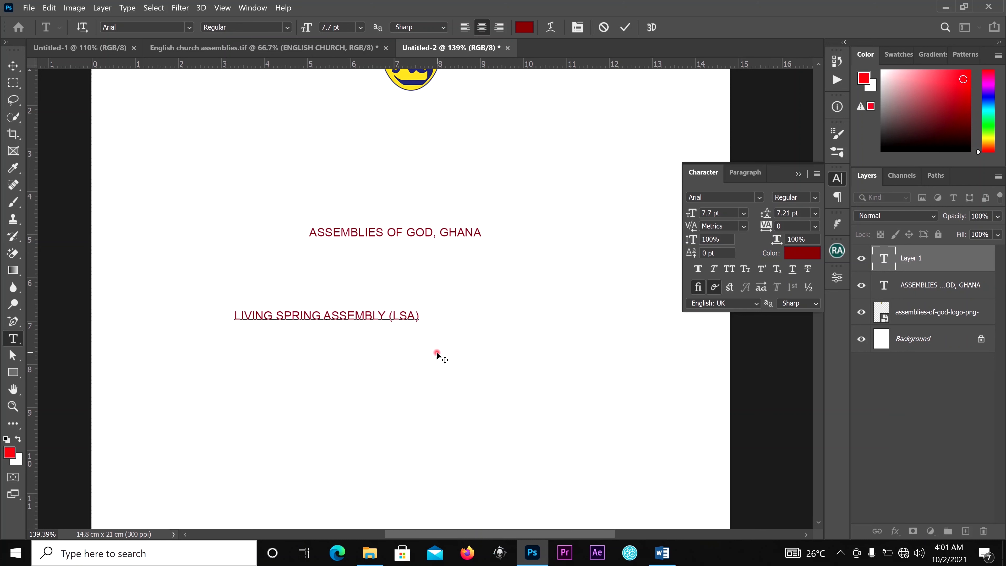
click(625, 27)
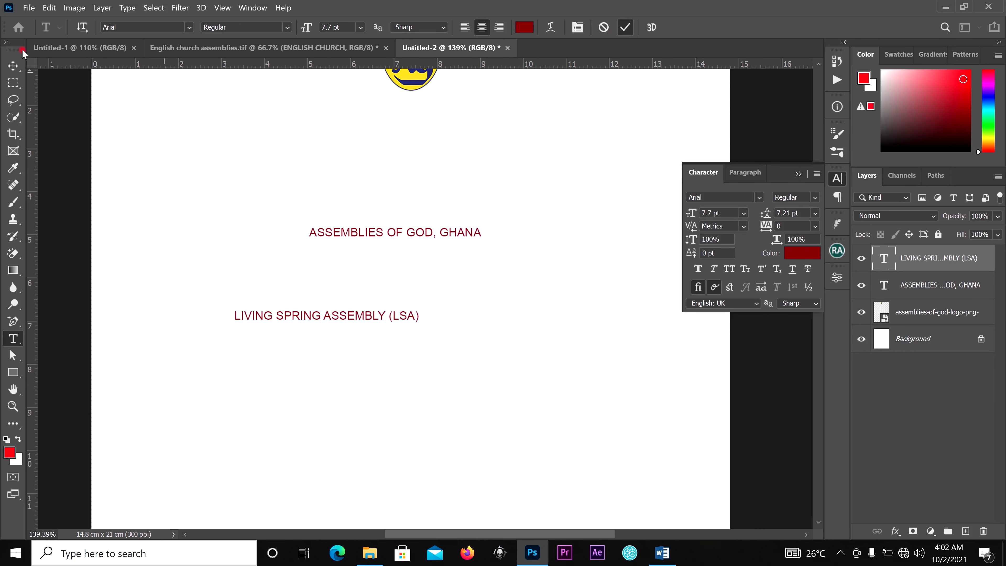
key(v)
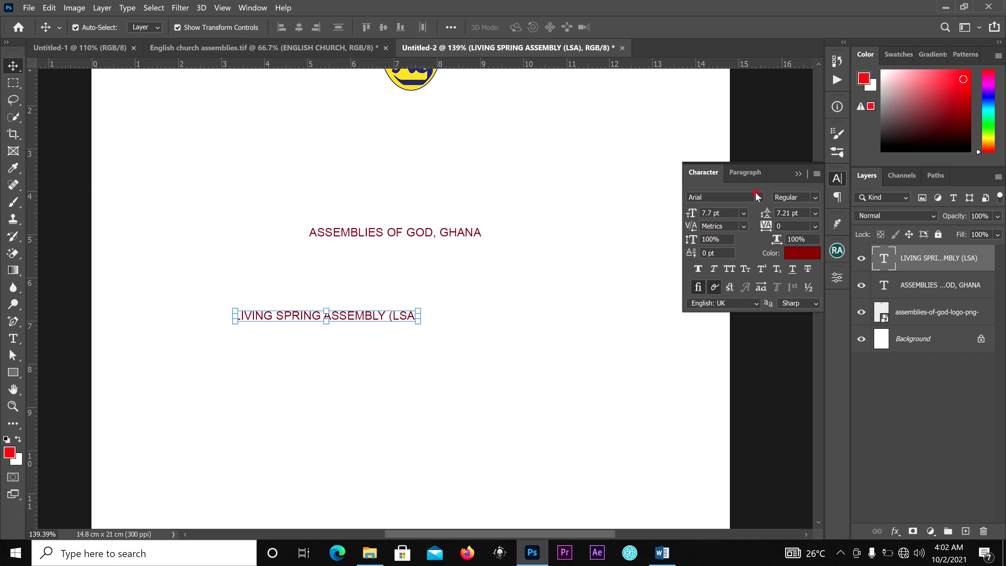
click(757, 197)
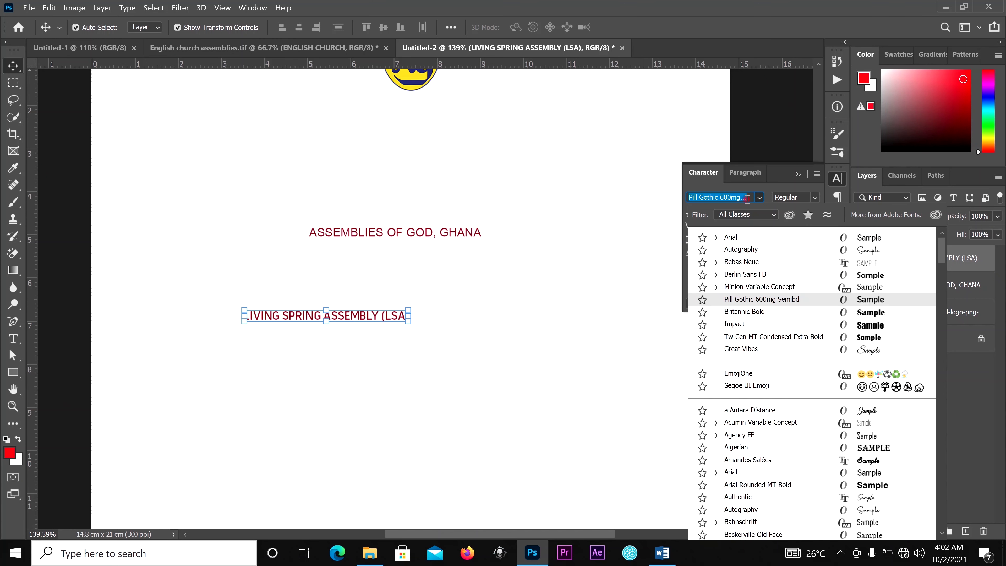
text(my)
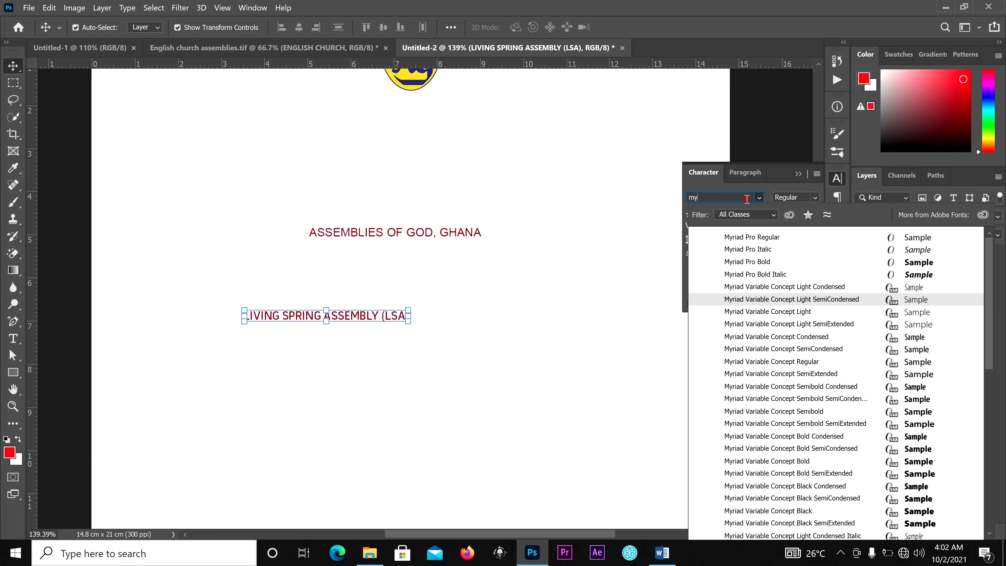
click(754, 239)
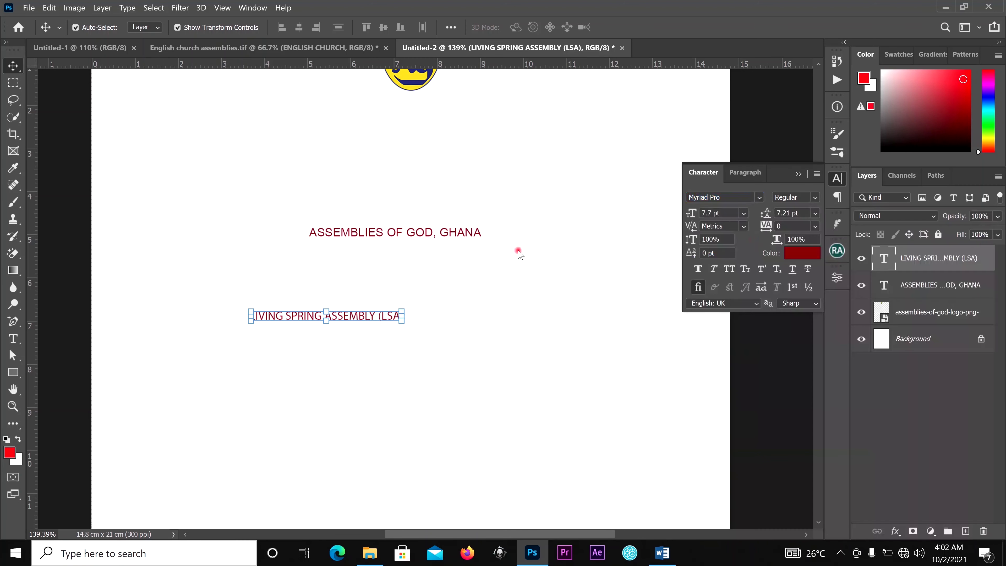
scroll(487, 252, down, 2)
Move the ASSEMBLIES OF GOD, GHANA title under the logo and the LSA line beneath it
click(471, 238)
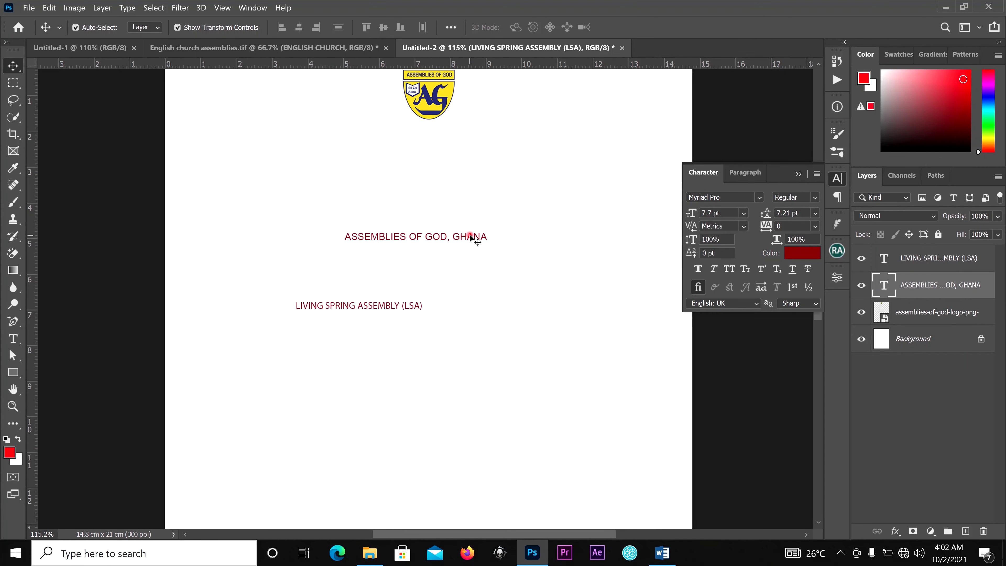
drag(472, 227, 482, 133)
drag(389, 307, 444, 146)
scroll(459, 146, up, 2)
scroll(459, 146, up, 2)
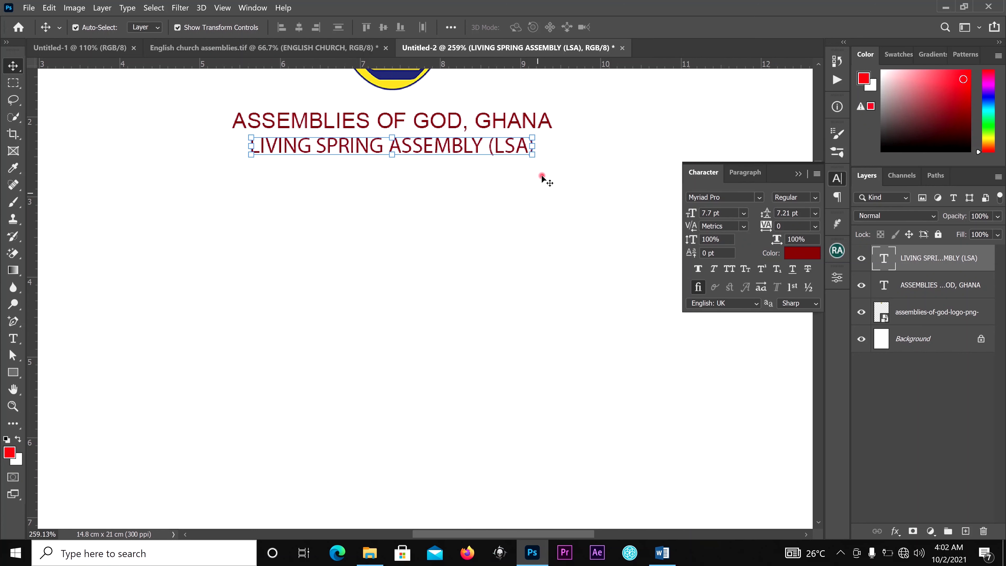
Enlarge the ASSEMBLIES OF GOD, GHANA title to 7.7 pt and make it faux bold
click(553, 116)
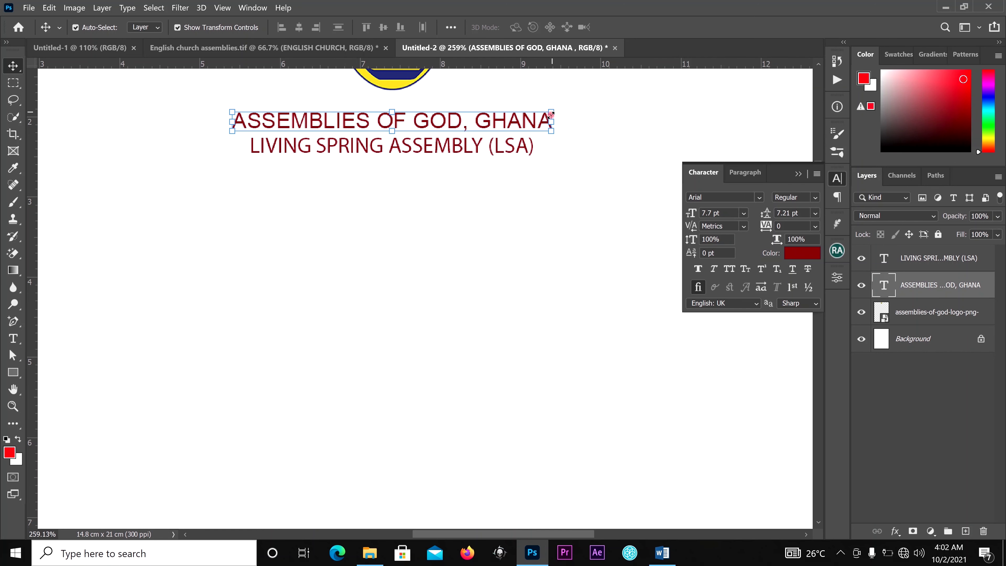
drag(561, 109, 583, 102)
click(669, 128)
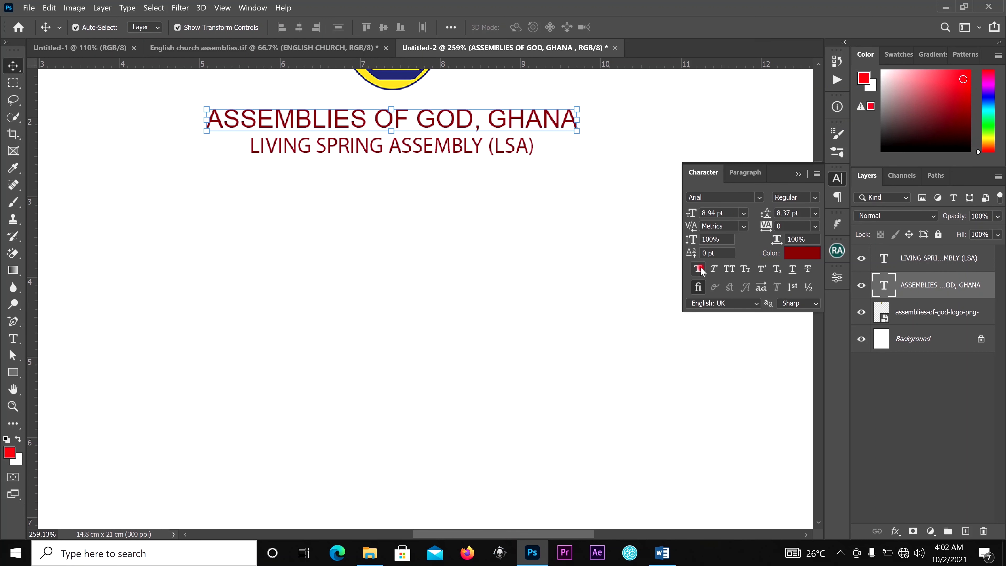
click(699, 270)
scroll(531, 252, down, 2)
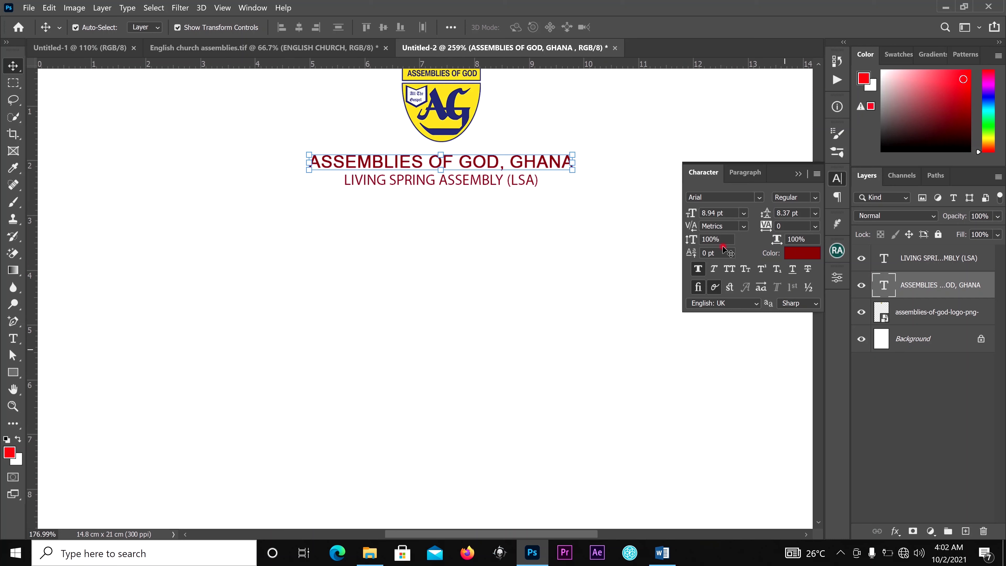
scroll(760, 235, down, 1)
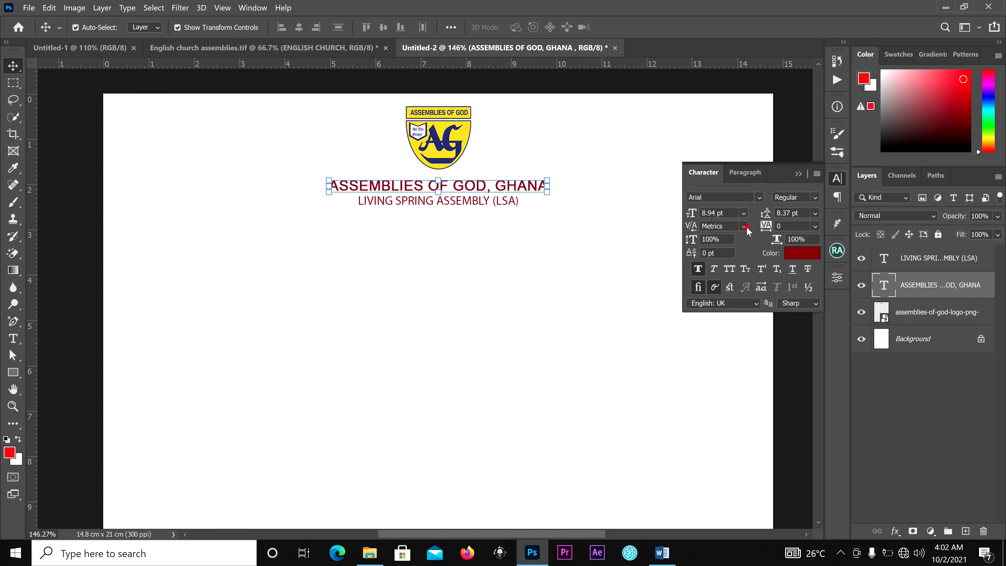
click(253, 7)
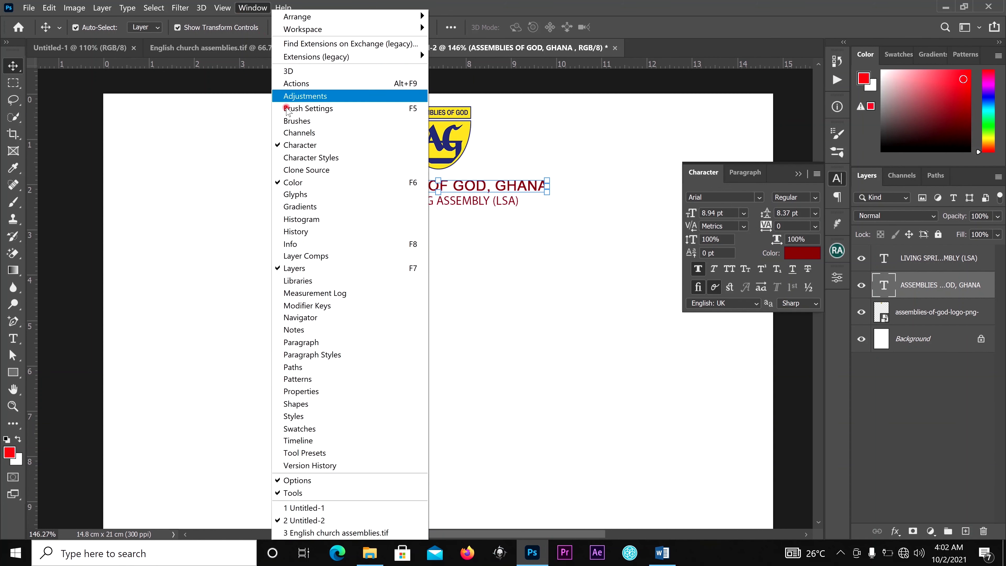
click(550, 279)
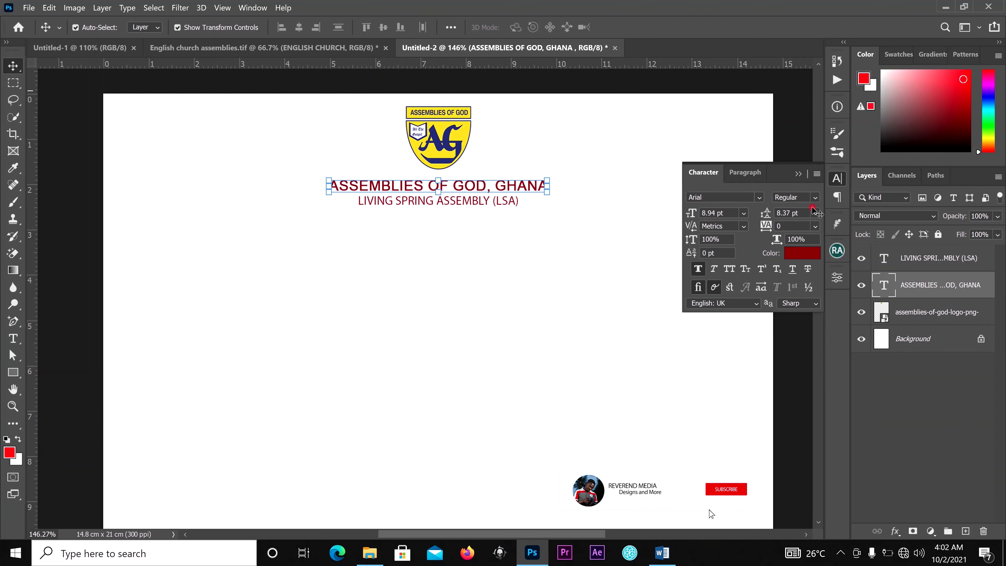
click(515, 269)
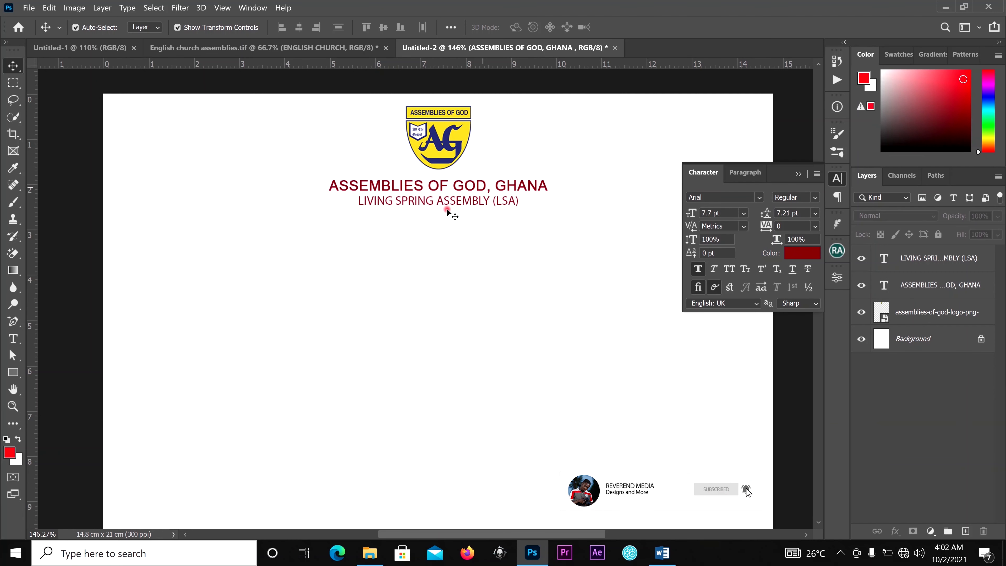
click(478, 206)
Add a TEPA text line and set it in Impact
key(t)
click(421, 310)
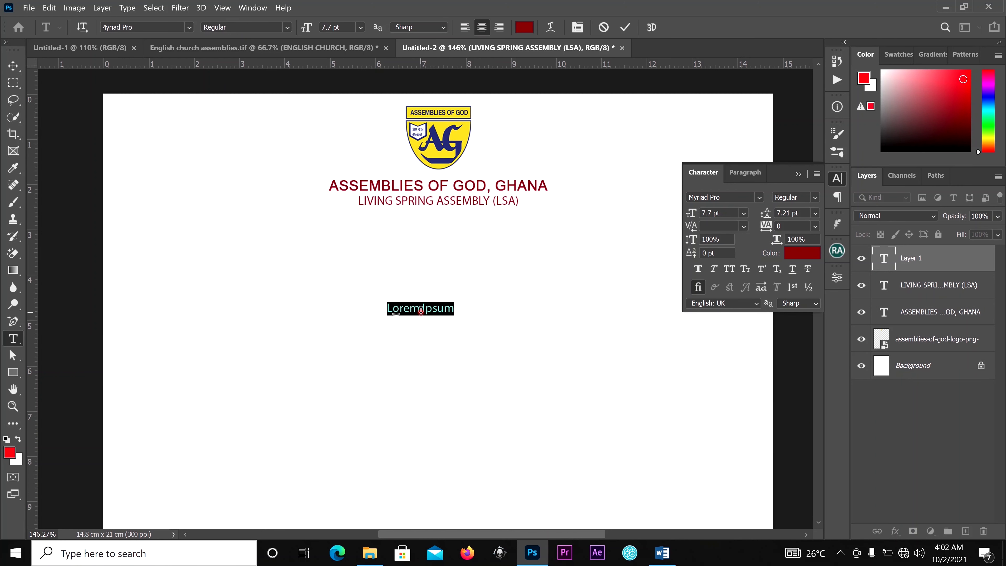
key(BackSpace)
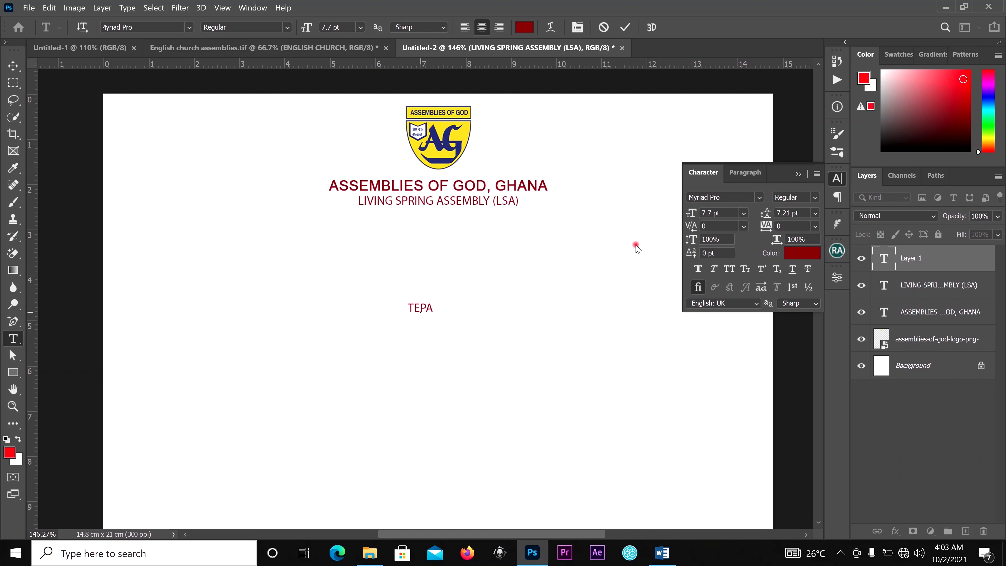
click(626, 27)
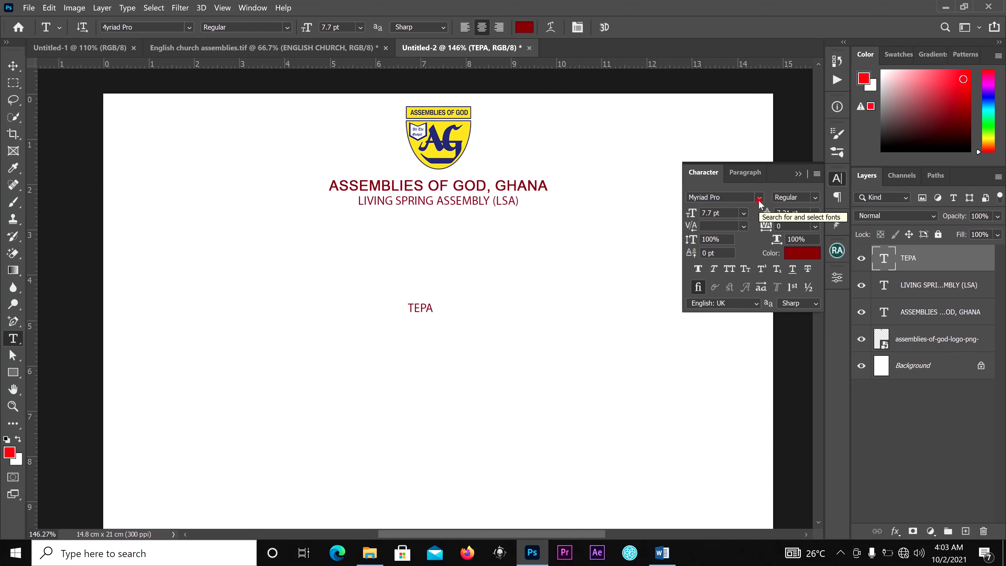
click(759, 199)
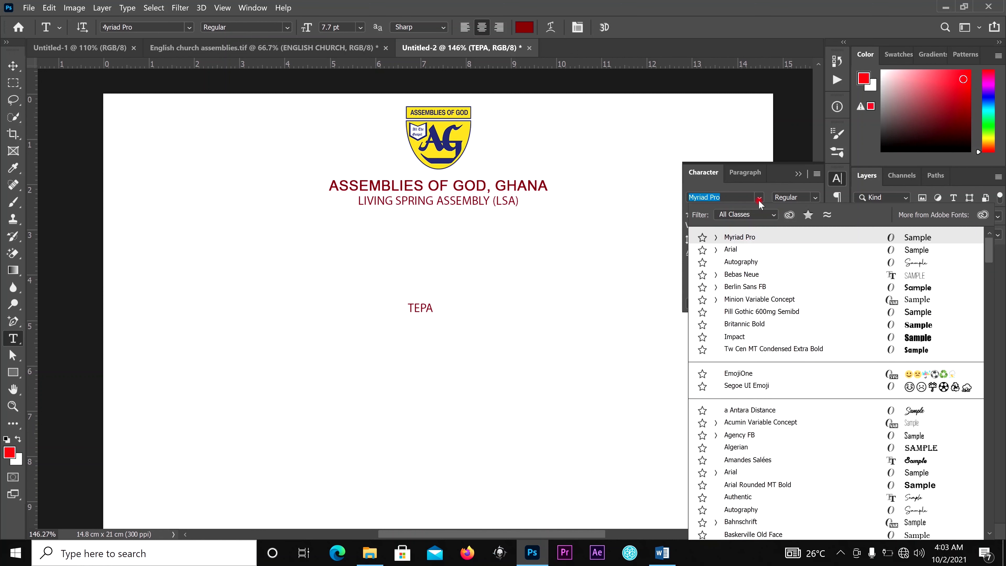
click(741, 336)
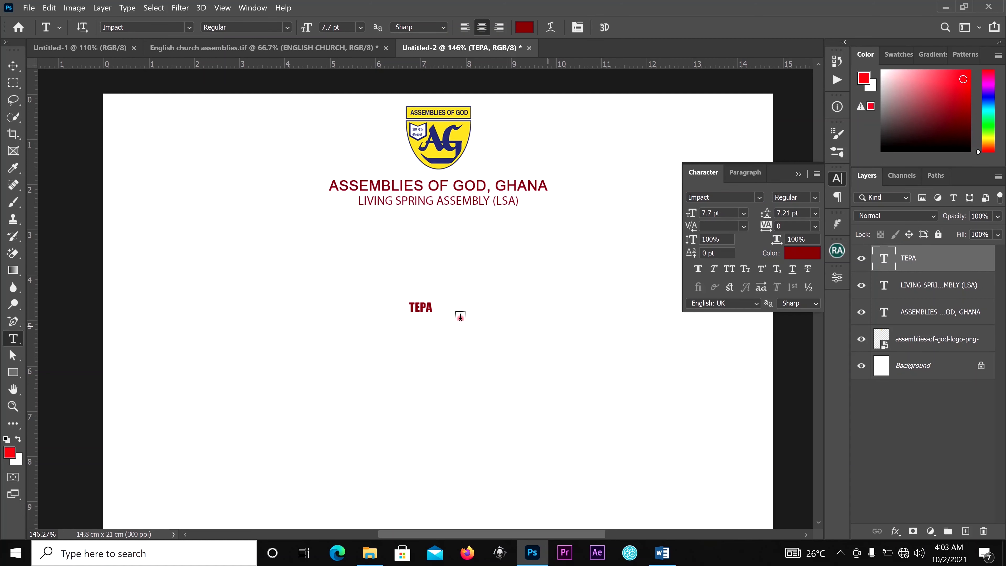
Place TEPA just below the LSA line, enlarged to 9.18 pt
click(13, 65)
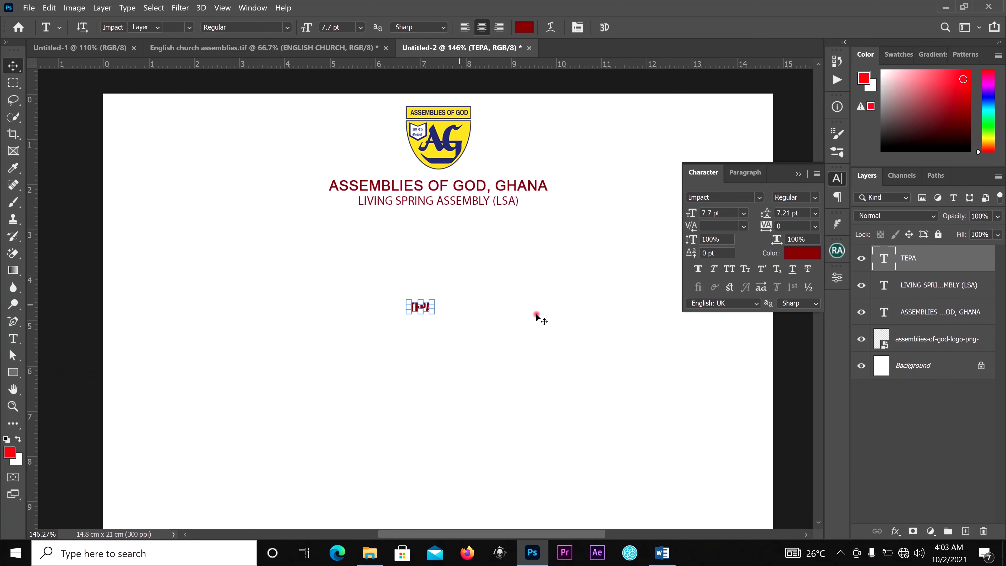
scroll(457, 308, up, 2)
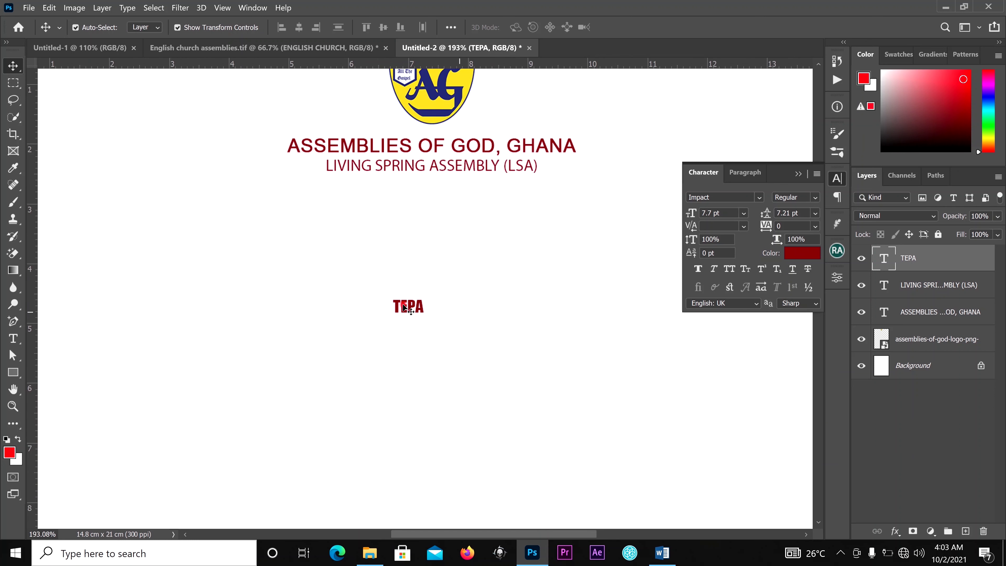
drag(412, 306, 456, 197)
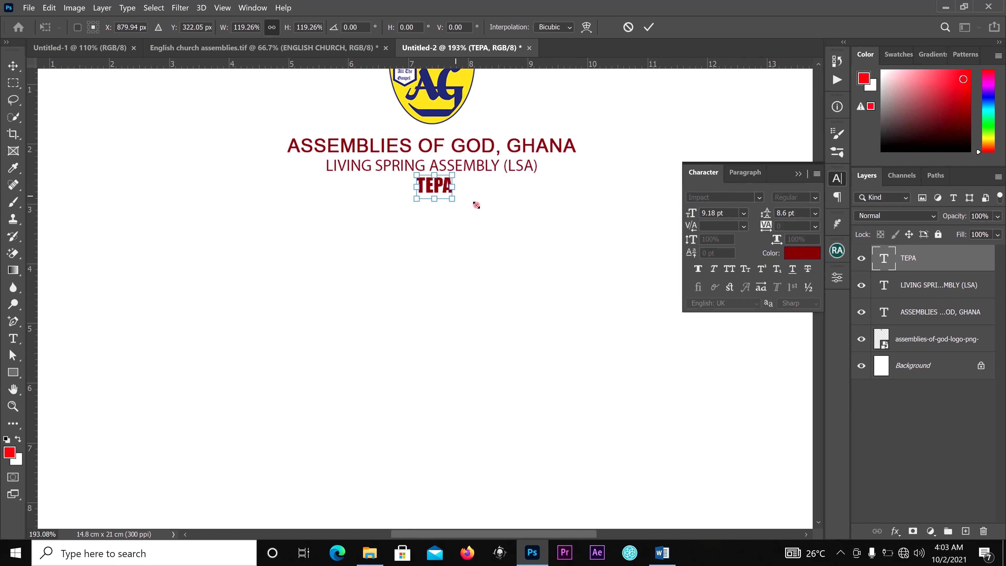
scroll(630, 126, down, 2)
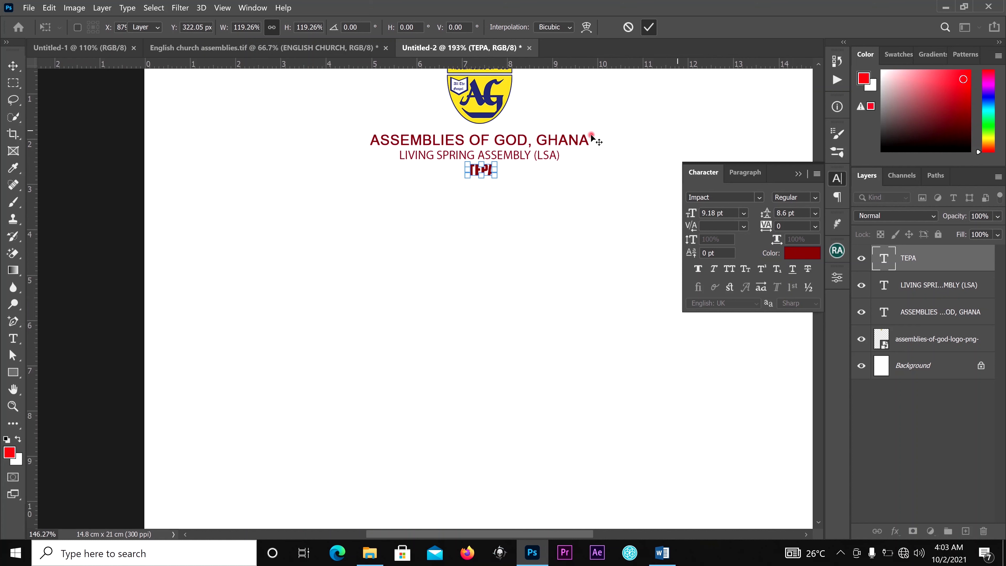
key(Return)
drag(605, 128, 491, 180)
Change the three header text lines to pure black
click(811, 257)
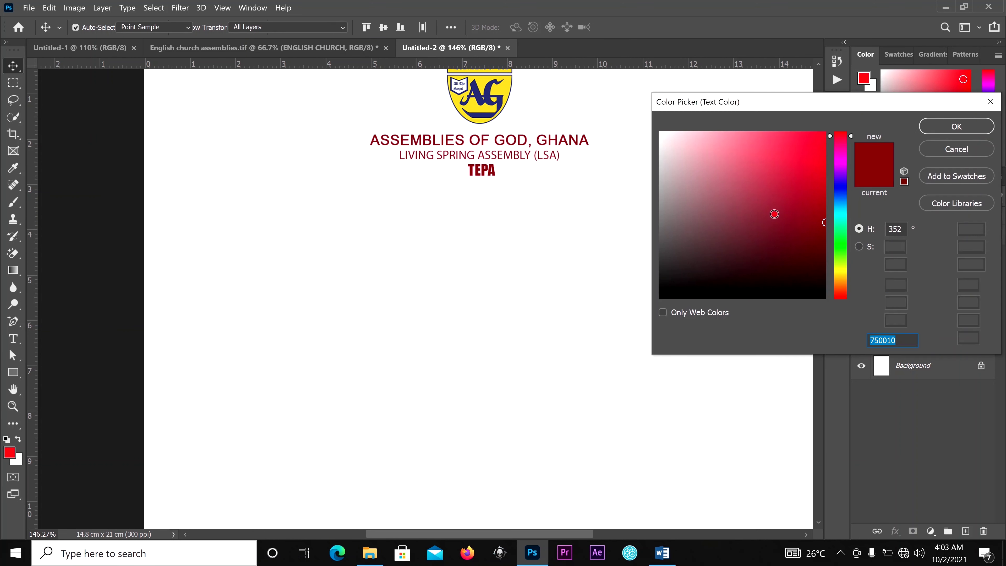
drag(758, 181, 816, 312)
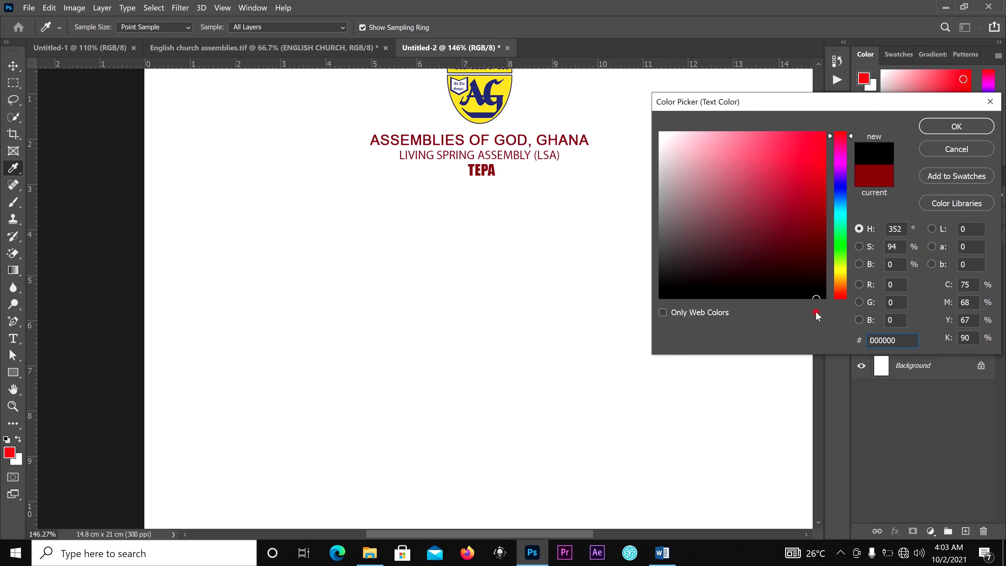
click(956, 126)
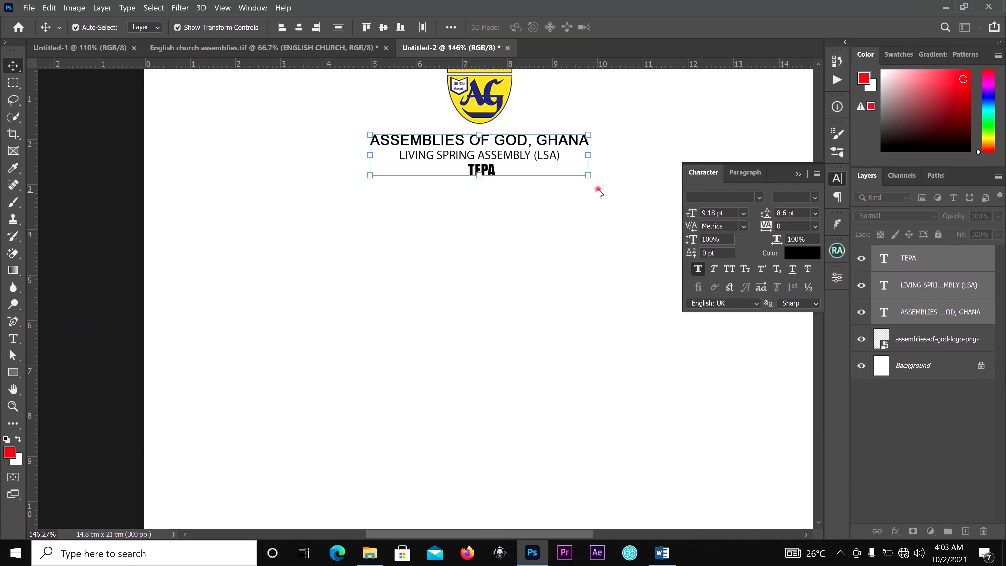
scroll(646, 182, down, 1)
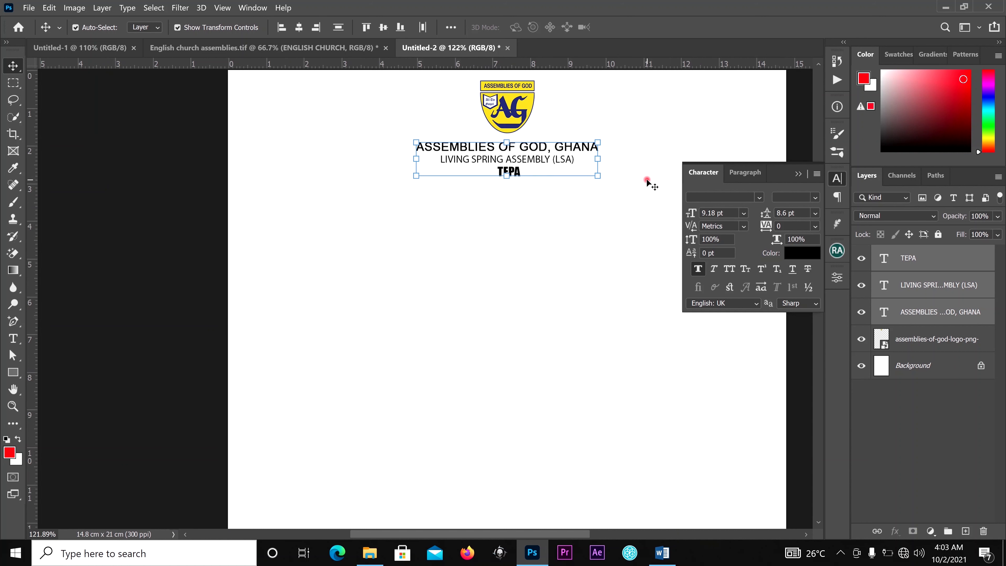
Align the logo and three text lines on their horizontal centres
click(628, 135)
drag(603, 151, 507, 166)
drag(651, 91, 471, 179)
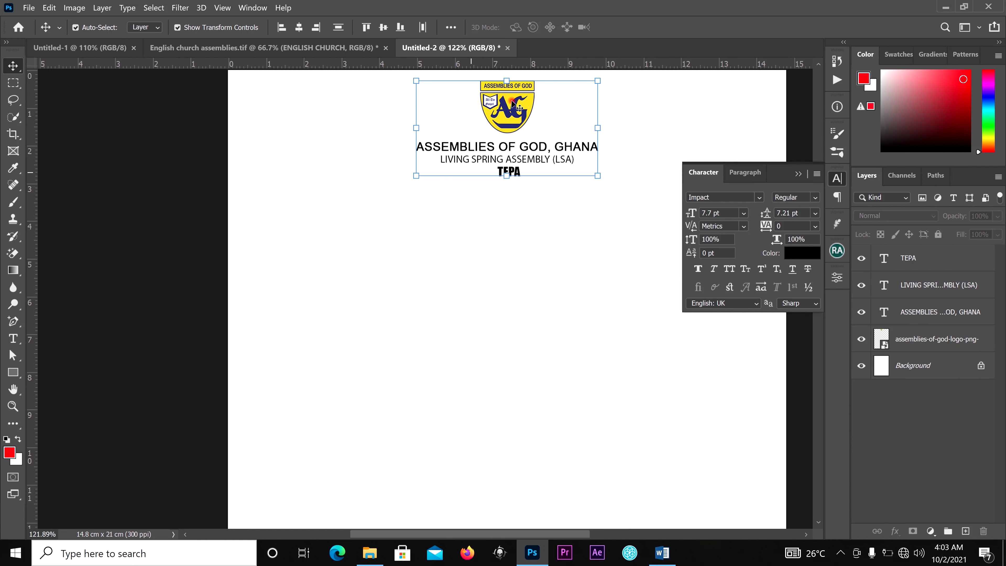
click(301, 26)
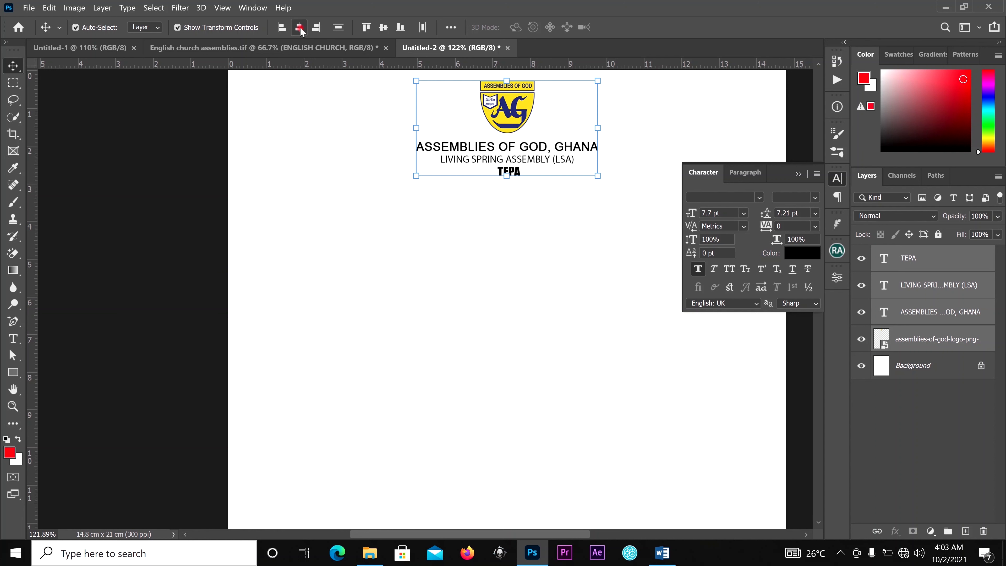
click(301, 30)
click(622, 240)
click(798, 174)
Open 05.psd from the flyer image folder and drag its texture layer into the flyer as Layer 1
scroll(627, 169, down, 1)
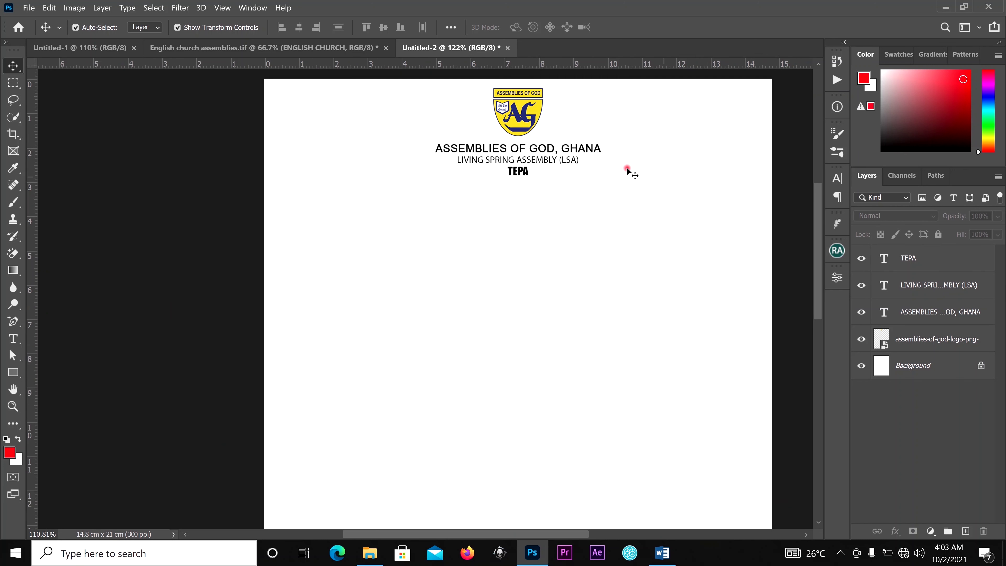
scroll(627, 171, down, 1)
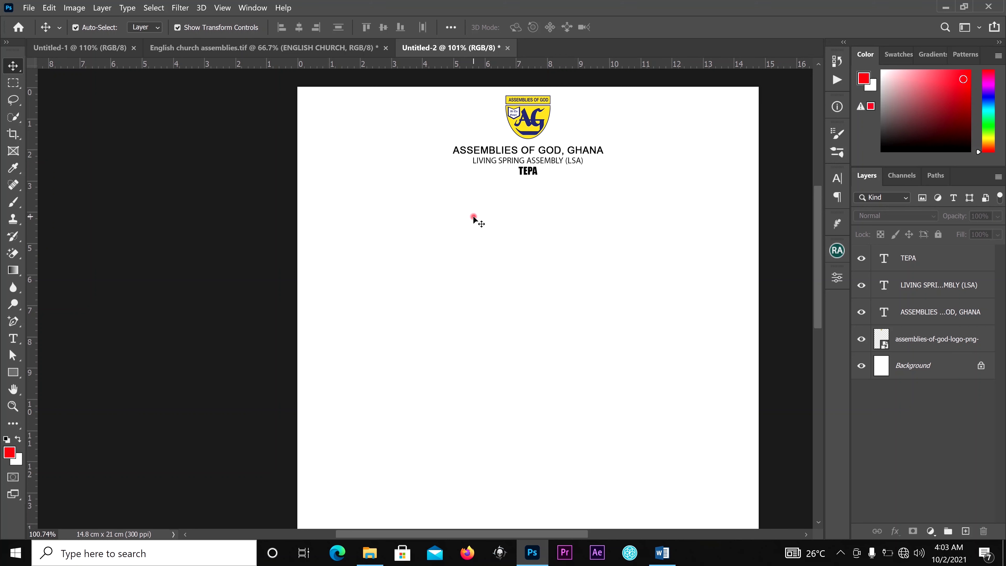
click(370, 553)
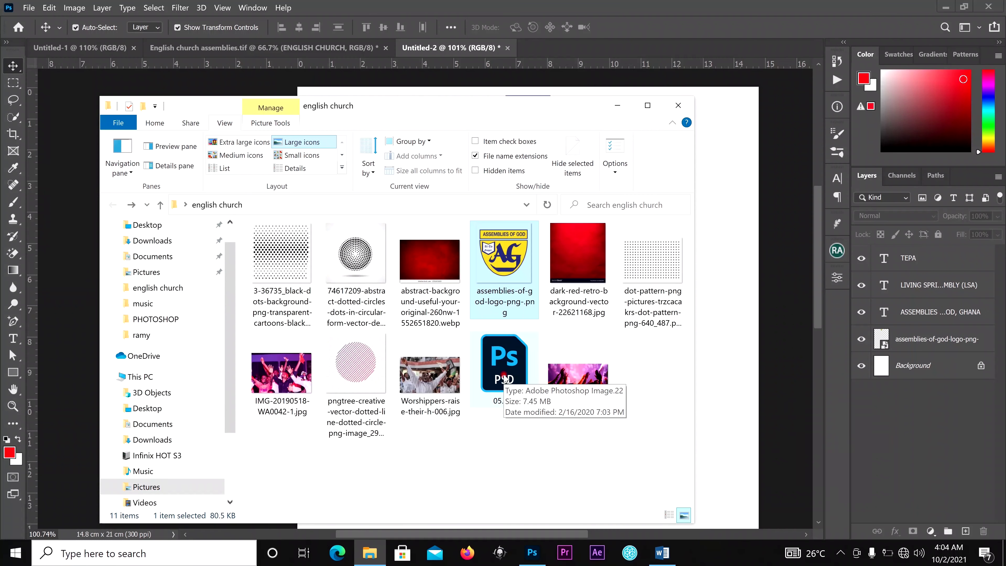
drag(506, 379, 639, 34)
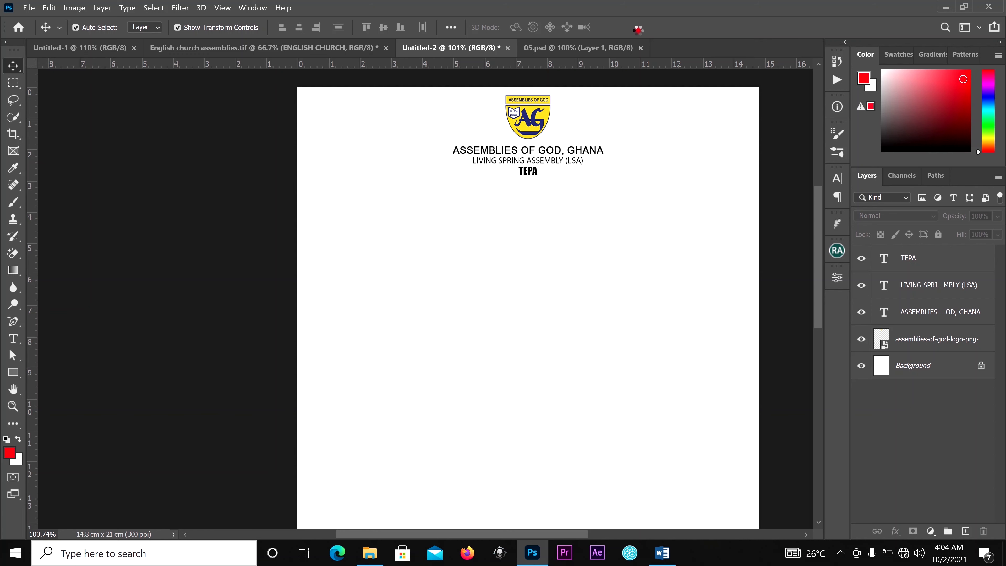
drag(360, 265, 448, 264)
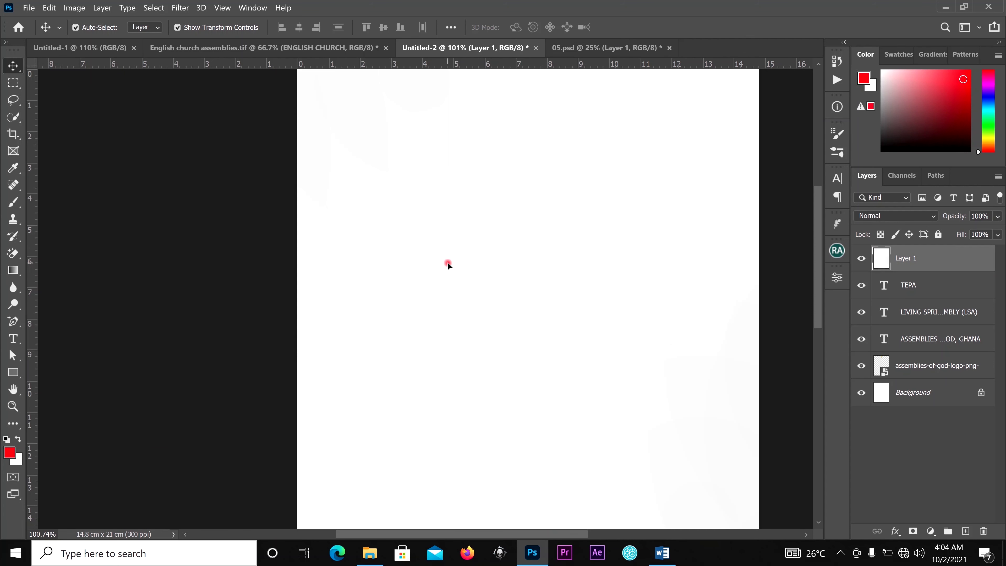
Shrink the cloud texture on Layer 1 to about 22% and rotate it 90°
scroll(449, 265, down, 6)
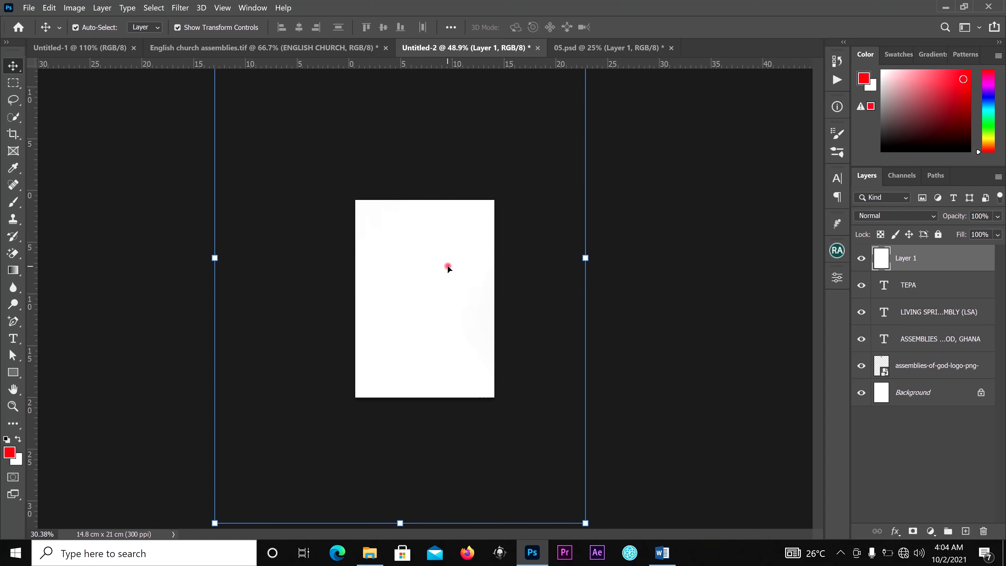
scroll(448, 268, down, 2)
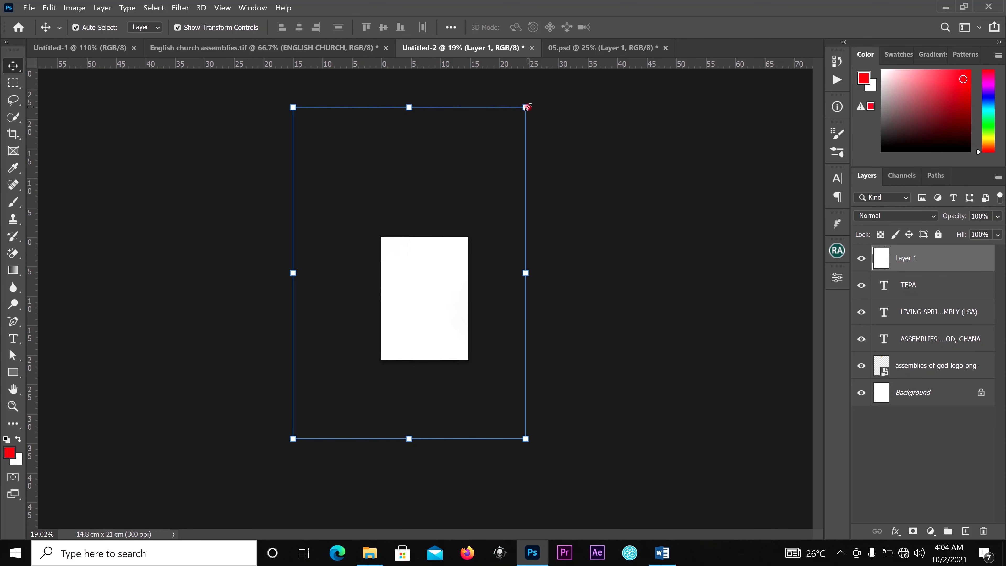
drag(525, 115, 459, 233)
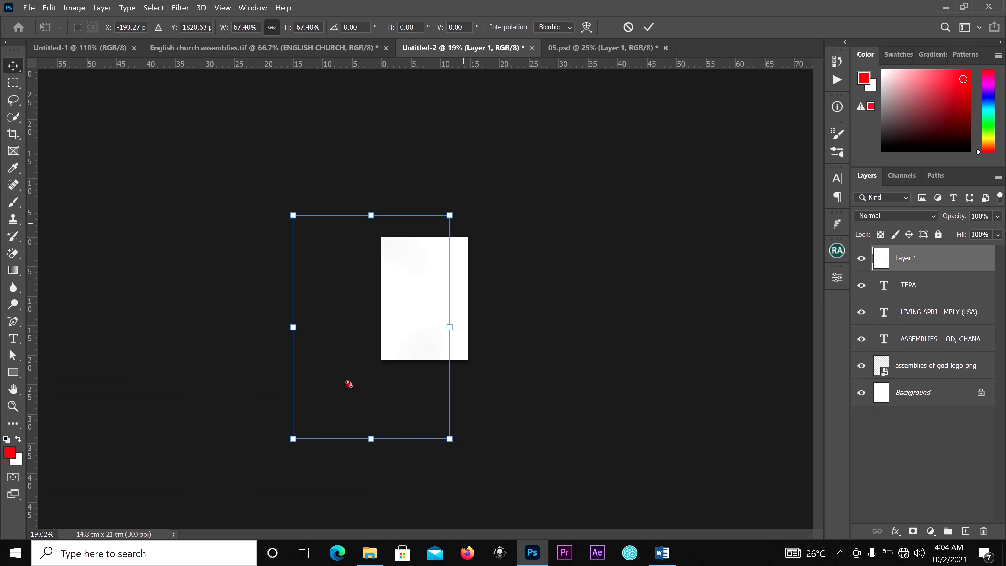
drag(293, 440, 431, 313)
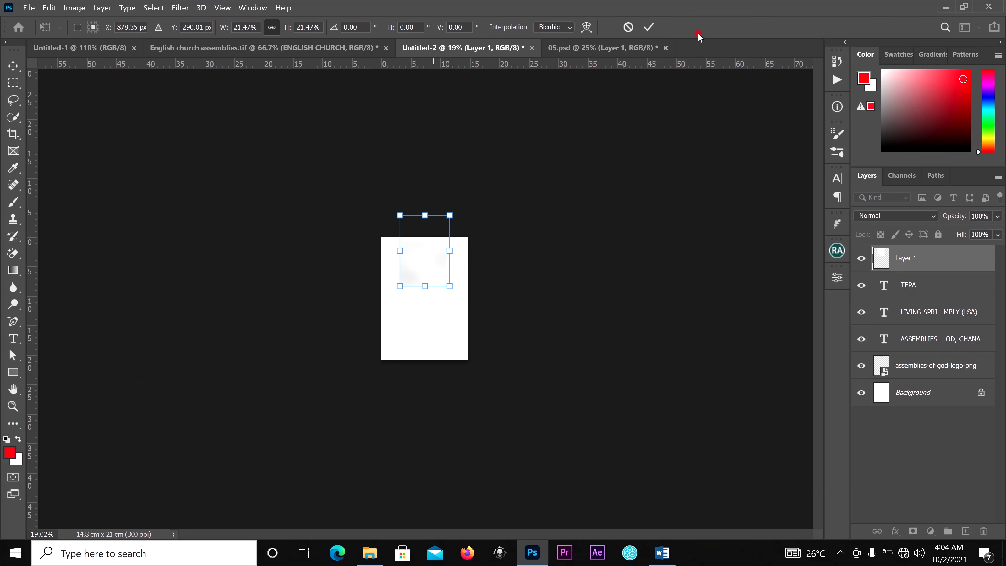
click(649, 27)
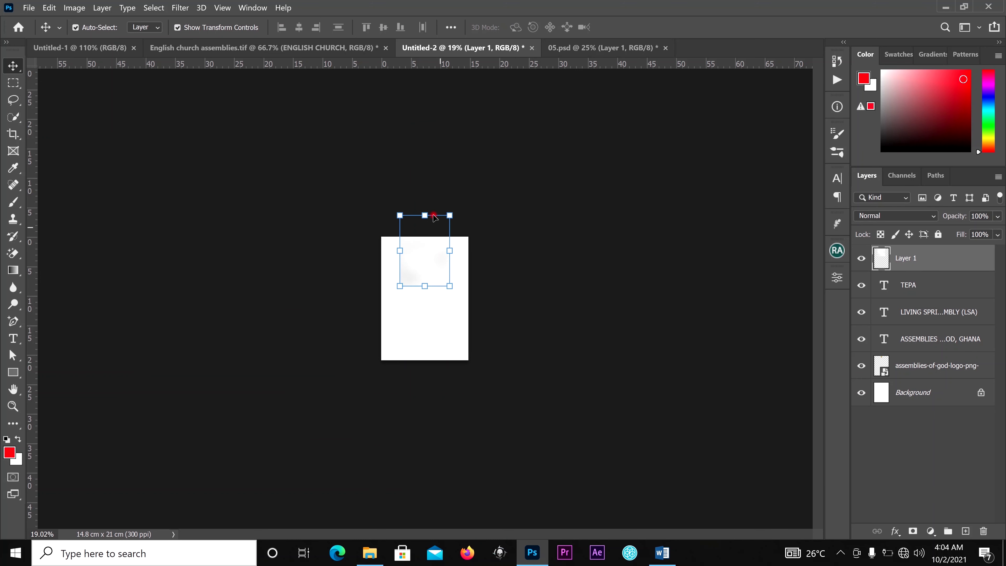
key(ctrl+plus)
key(ctrl+plus)
key(ctrl+plus)
drag(420, 218, 375, 193)
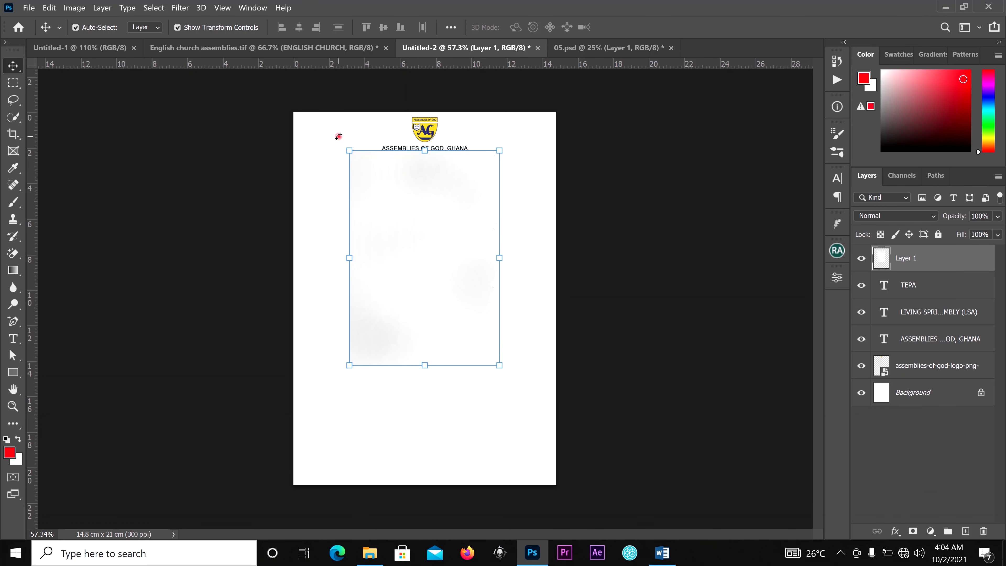
drag(340, 136, 535, 193)
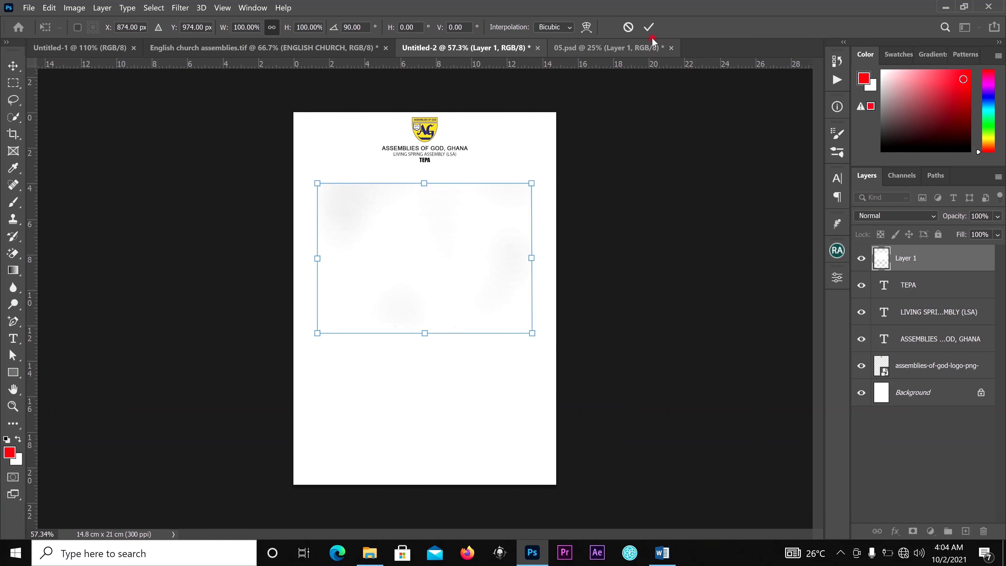
click(649, 27)
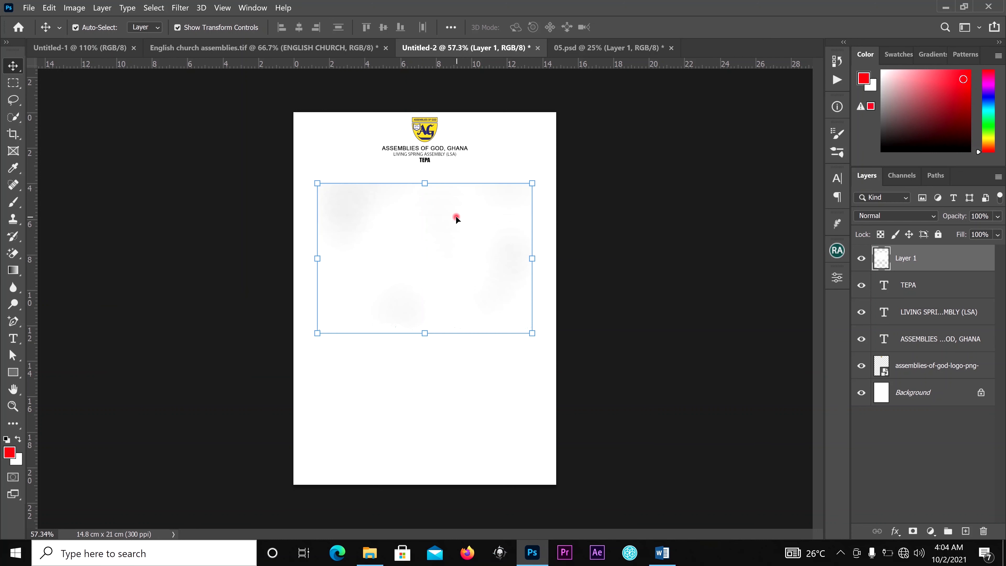
Move the texture to the page top and scale it to 123.7% to span the full width
drag(456, 219, 433, 95)
scroll(420, 135, up, 3)
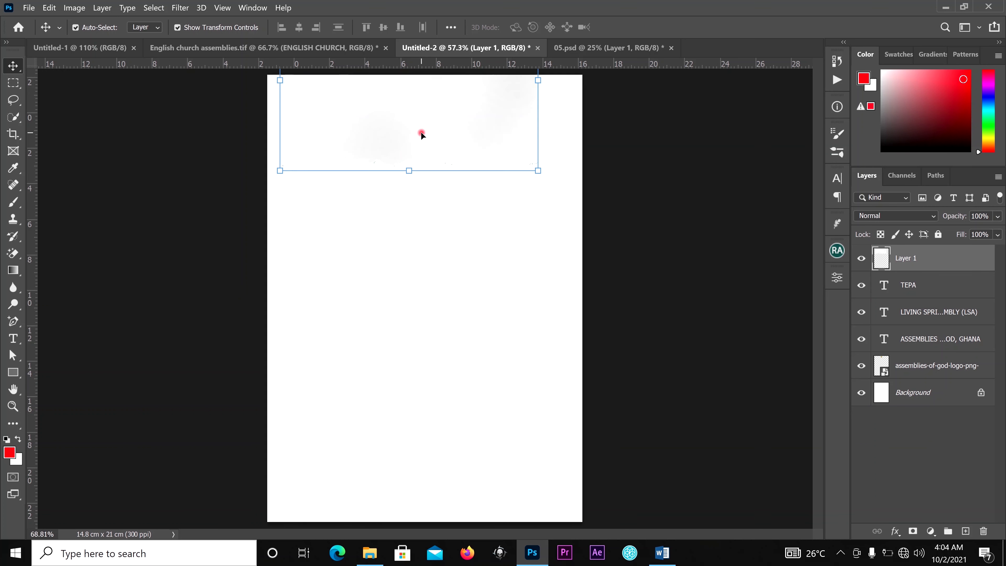
scroll(463, 150, down, 2)
drag(529, 182, 568, 217)
drag(294, 211, 279, 221)
click(649, 34)
drag(907, 261, 951, 341)
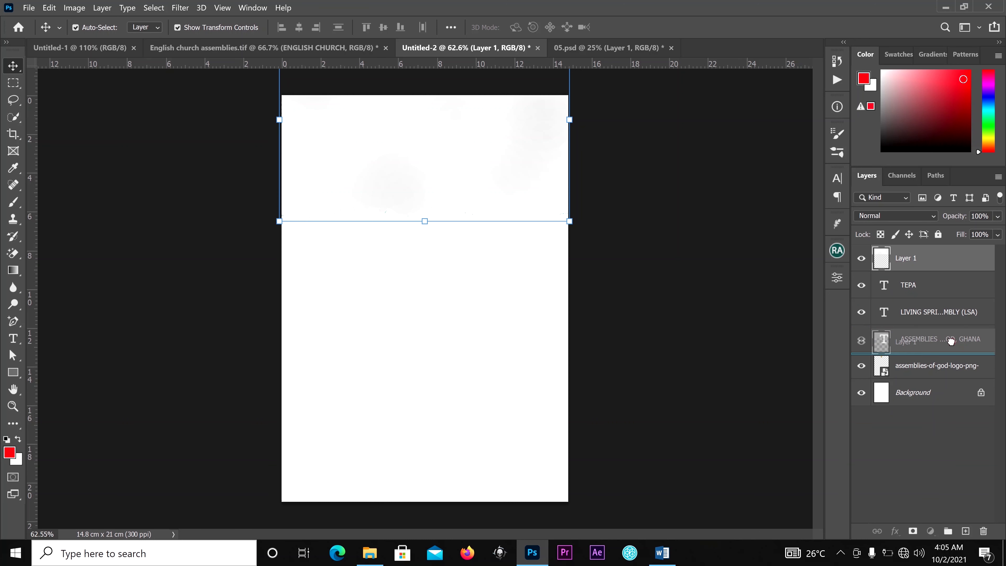
Move Layer 1 down the stack, below the logo layer and above Background
drag(951, 353, 952, 367)
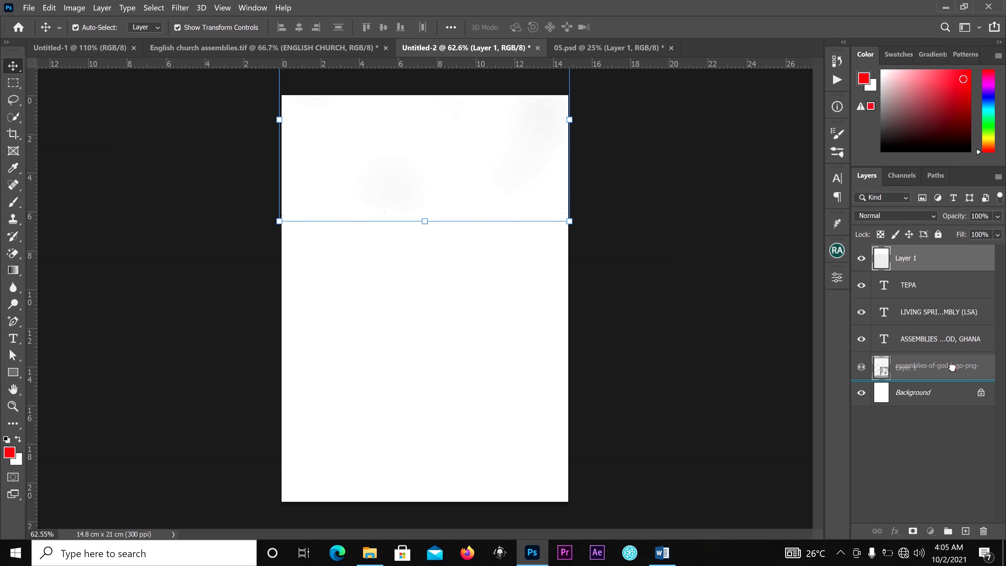
drag(953, 367, 952, 368)
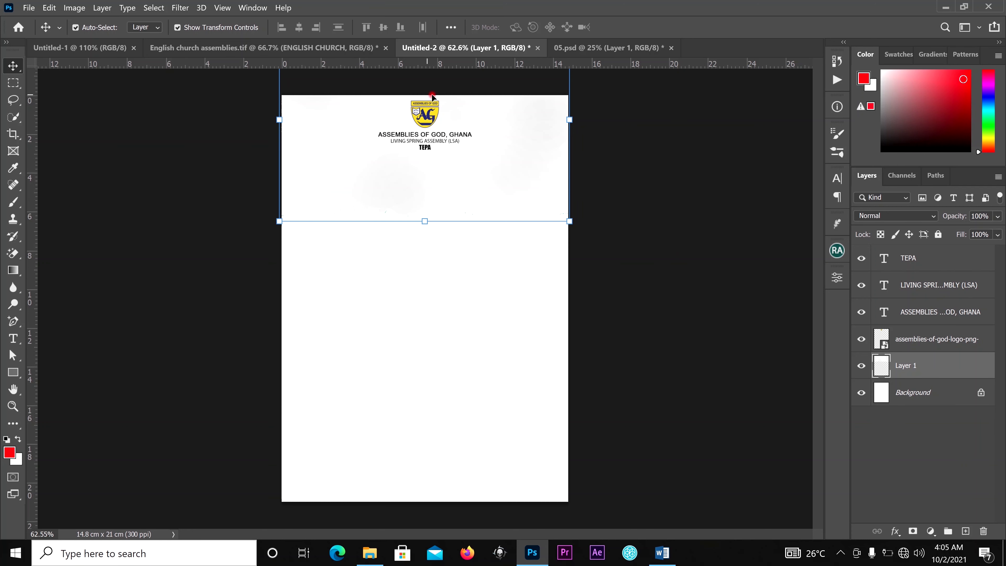
scroll(499, 173, down, 1)
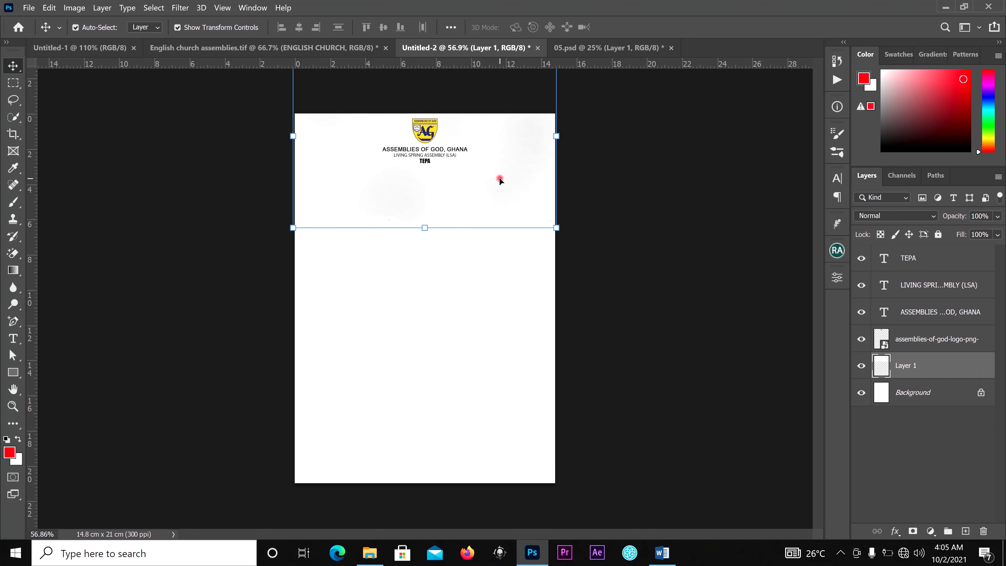
Shift the cloud texture slightly higher on the page and reselect Layer 1
drag(478, 166, 481, 134)
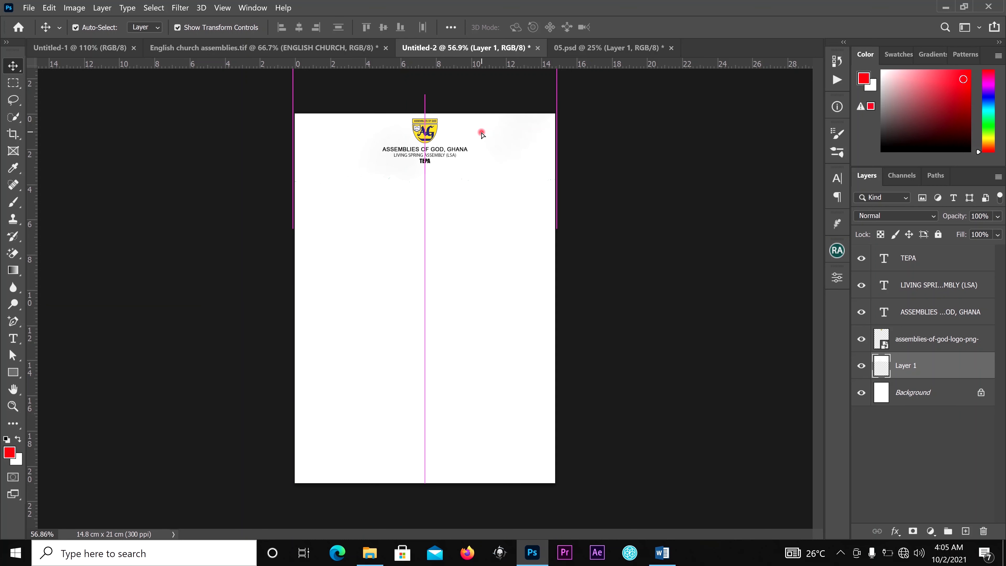
scroll(482, 135, up, 2)
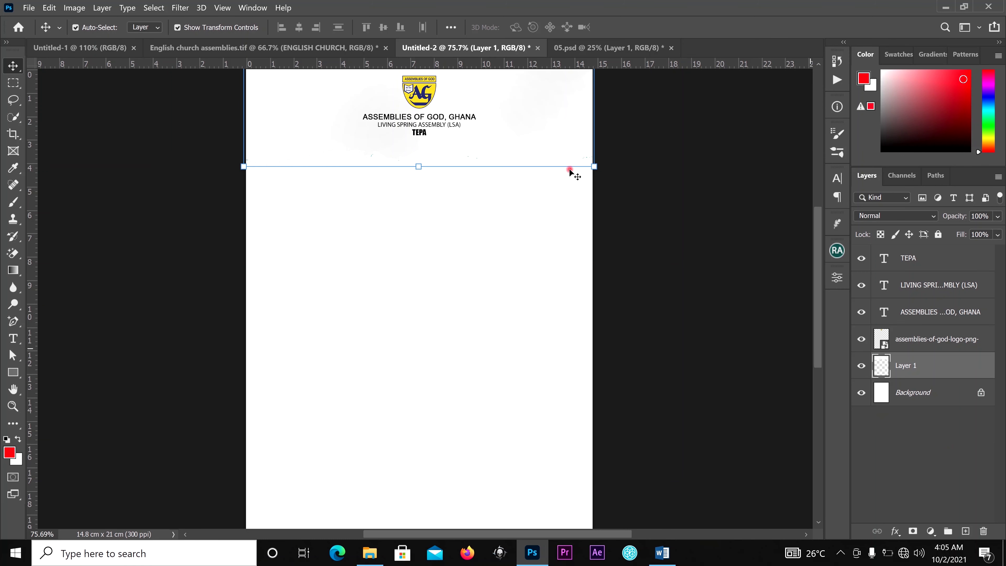
scroll(467, 129, down, 1)
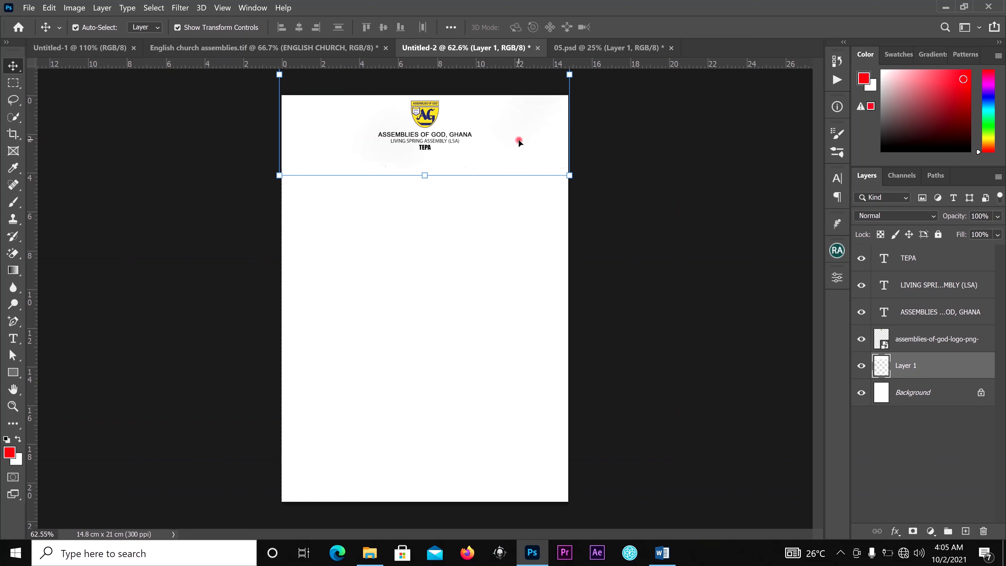
click(578, 157)
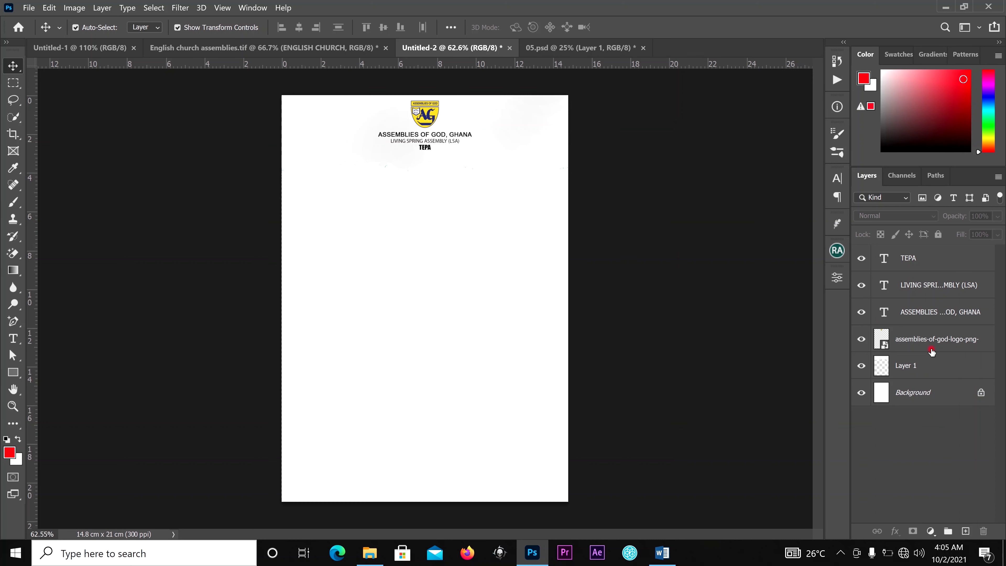
click(516, 141)
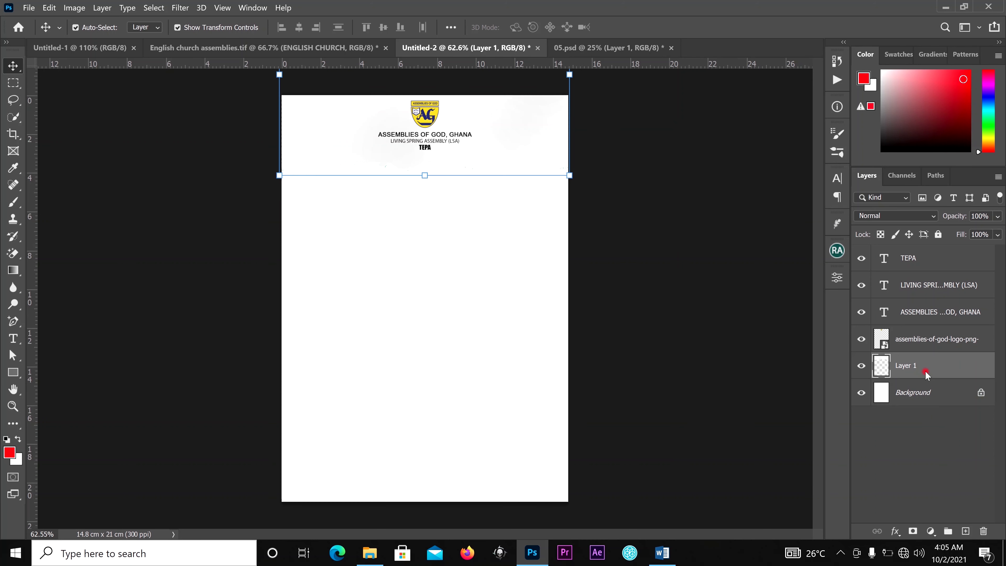
Duplicate Layer 1 as Layer 1 copy
right_click(926, 375)
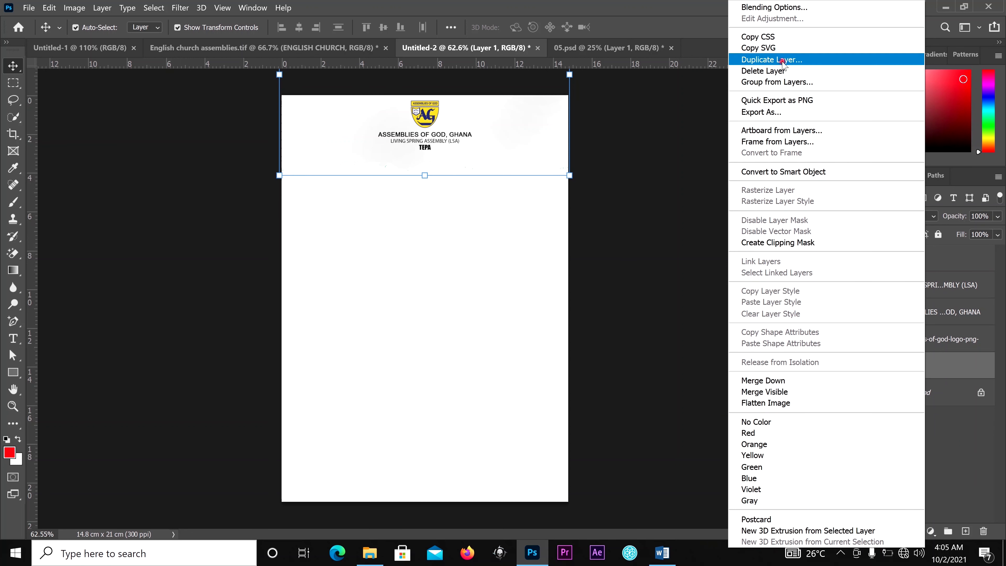
click(653, 12)
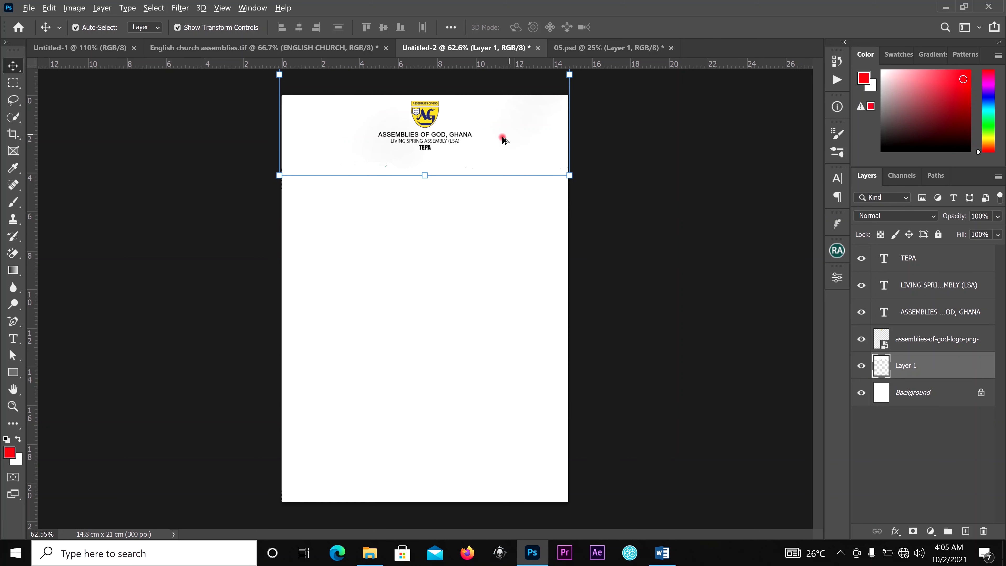
key(alt)
right_click(920, 368)
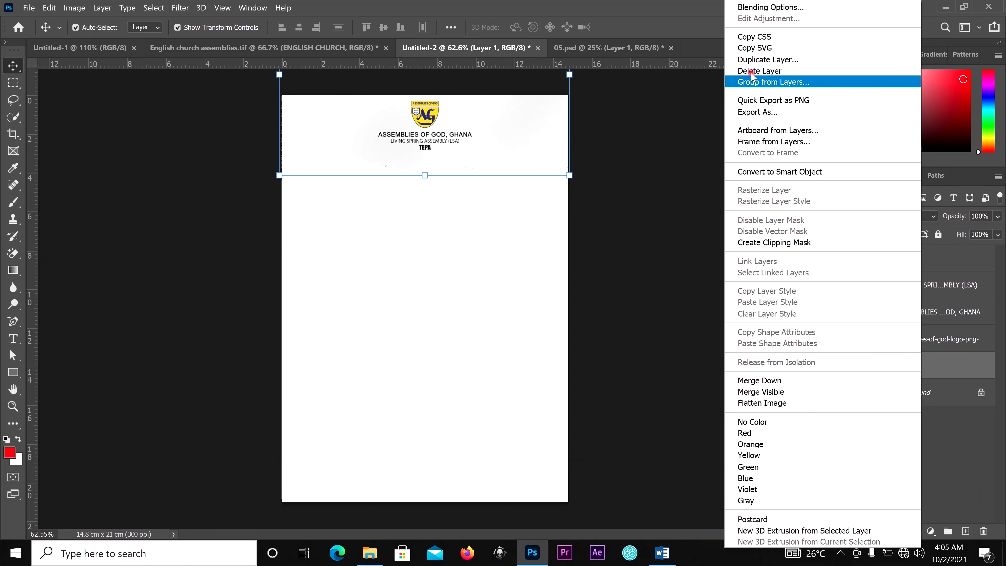
click(753, 60)
click(614, 149)
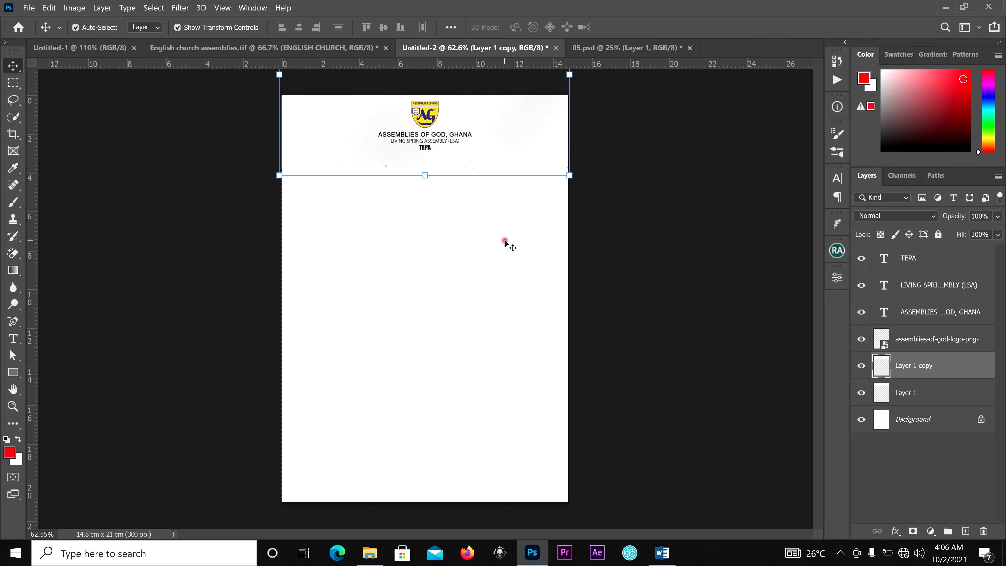
Nudge the torn header layer upward with four Up Arrow presses
key(Up)
key(Up)
key(Up)
key(Up)
key(Up)
key(Up)
key(Up)
key(Up)
key(Up)
key(Up)
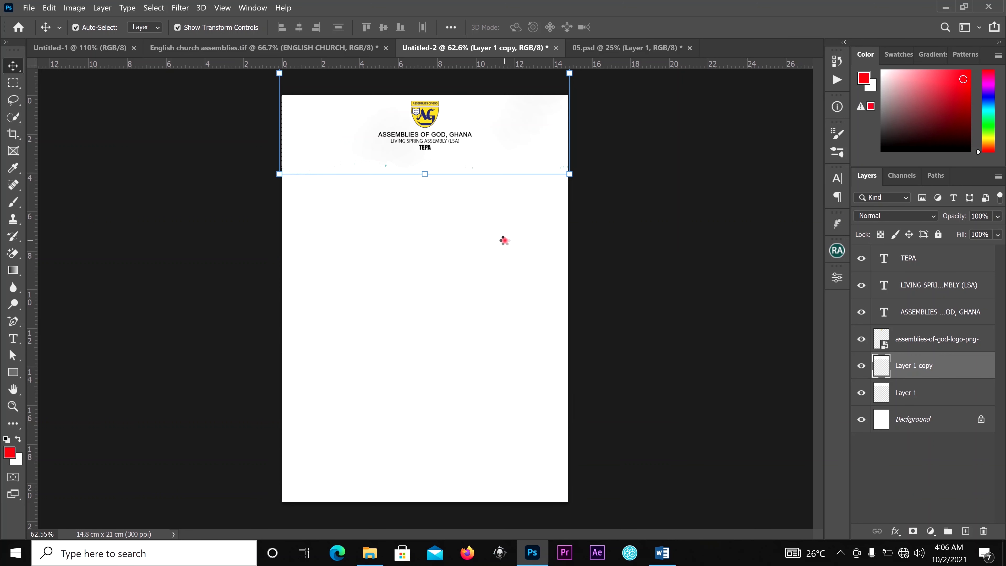
key(Up)
key(Up)
key(Up)
key(Up)
key(Up)
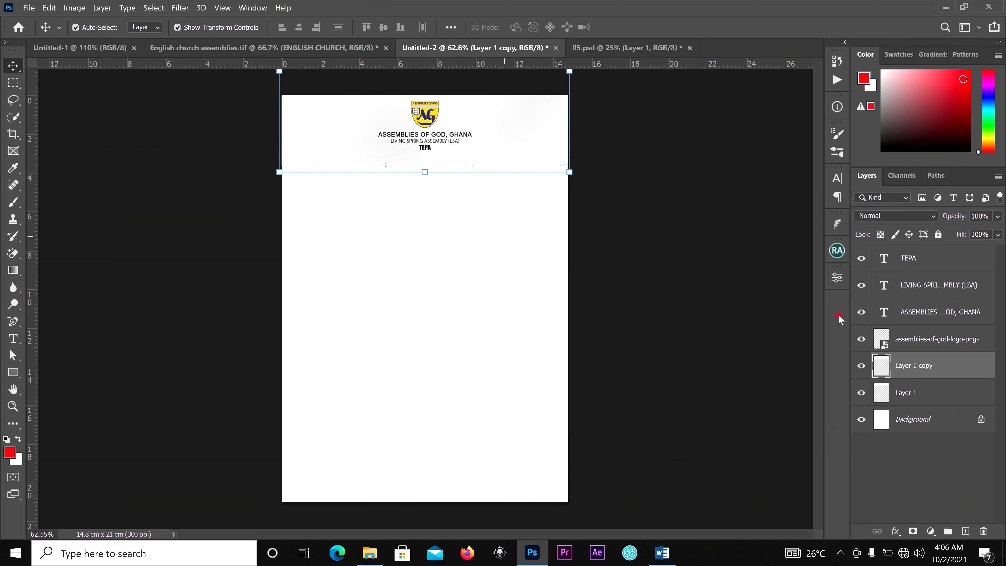
scroll(475, 157, up, 2)
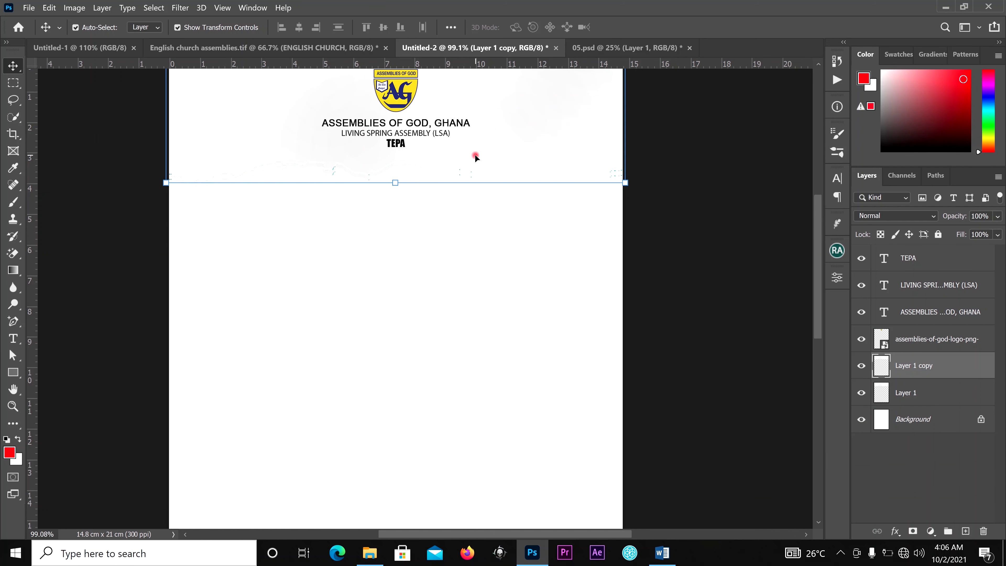
key(Up)
key(Up)
key(Up)
key(Up)
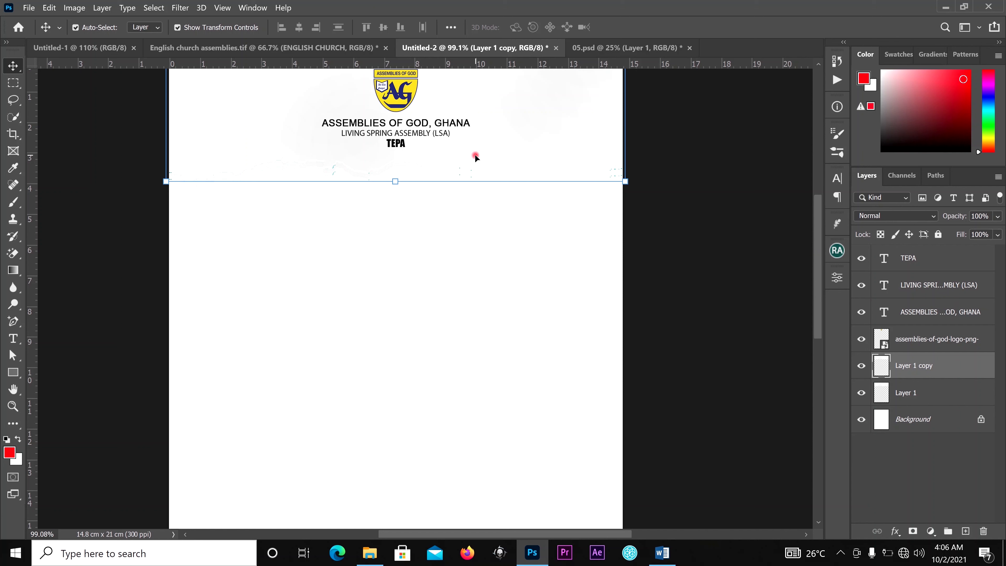
key(Up)
key(Up)
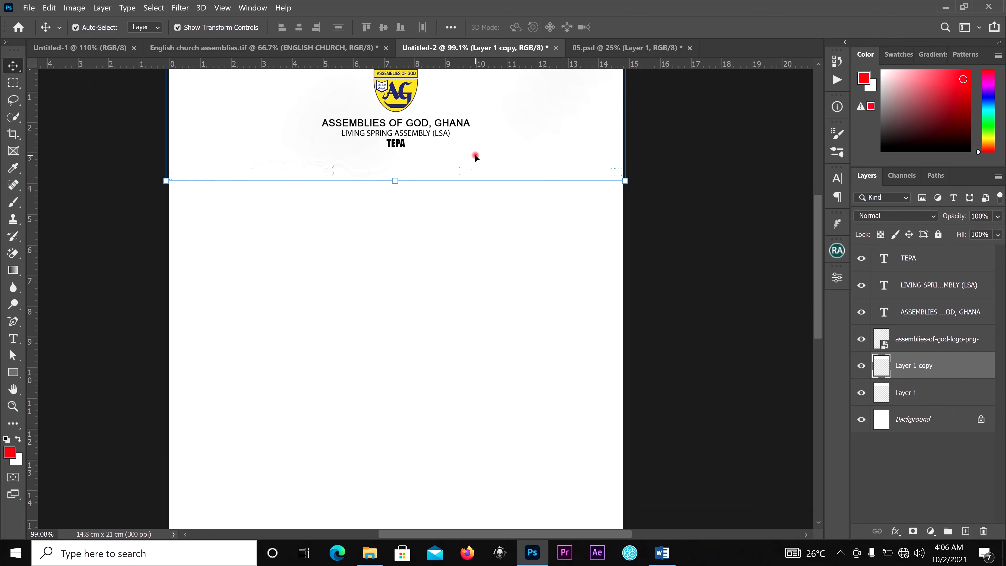
scroll(475, 157, down, 2)
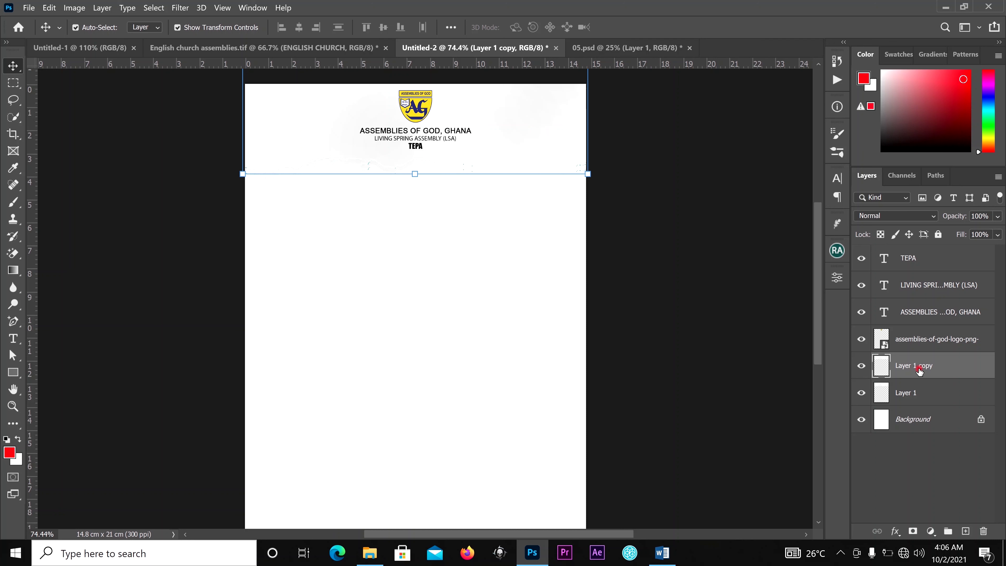
Try drop shadow settings on the header, cancel them, and raise the header about 2 px
click(896, 531)
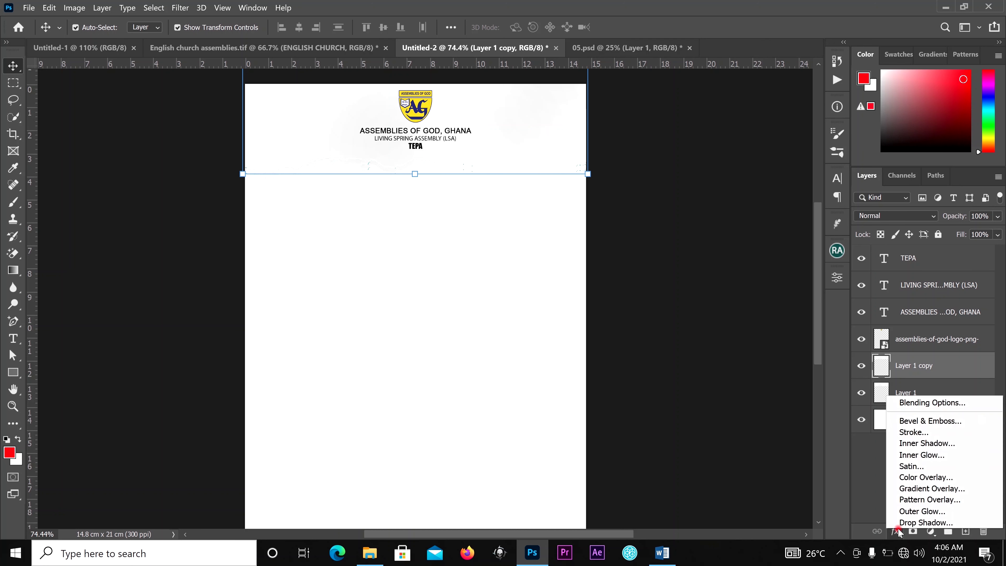
click(927, 523)
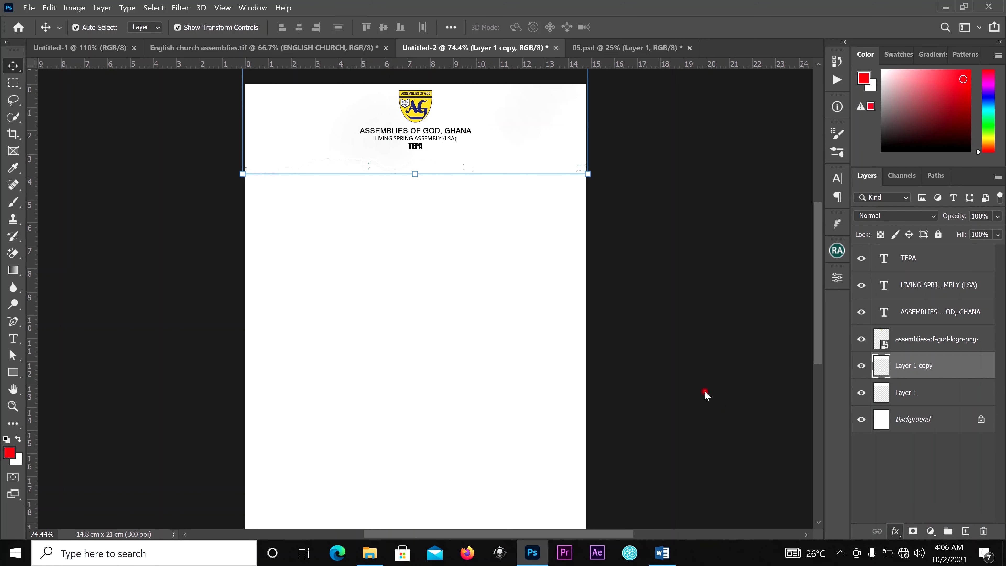
drag(676, 87, 671, 241)
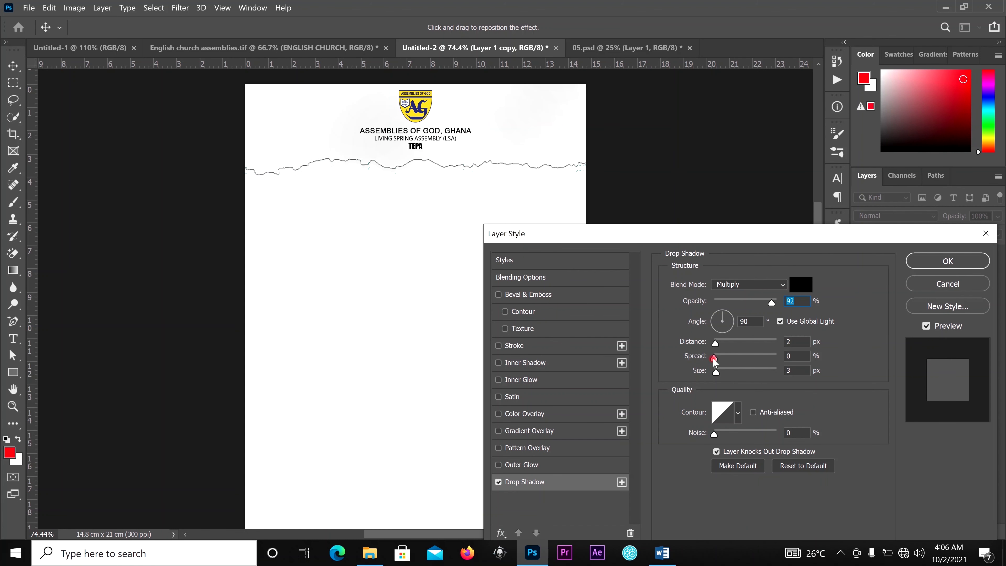
mouse_move(719, 362)
mouse_down()
mouse_move(733, 363)
mouse_move(697, 357)
mouse_move(725, 345)
mouse_move(706, 349)
mouse_up()
click(715, 370)
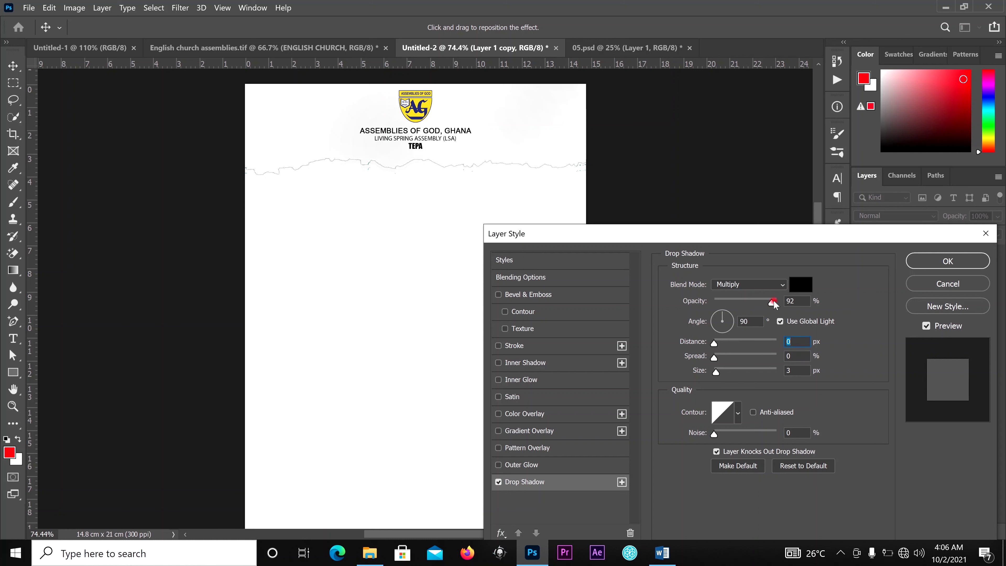
drag(773, 304, 746, 305)
mouse_move(718, 359)
mouse_down()
mouse_move(732, 359)
mouse_move(714, 346)
mouse_up()
click(943, 285)
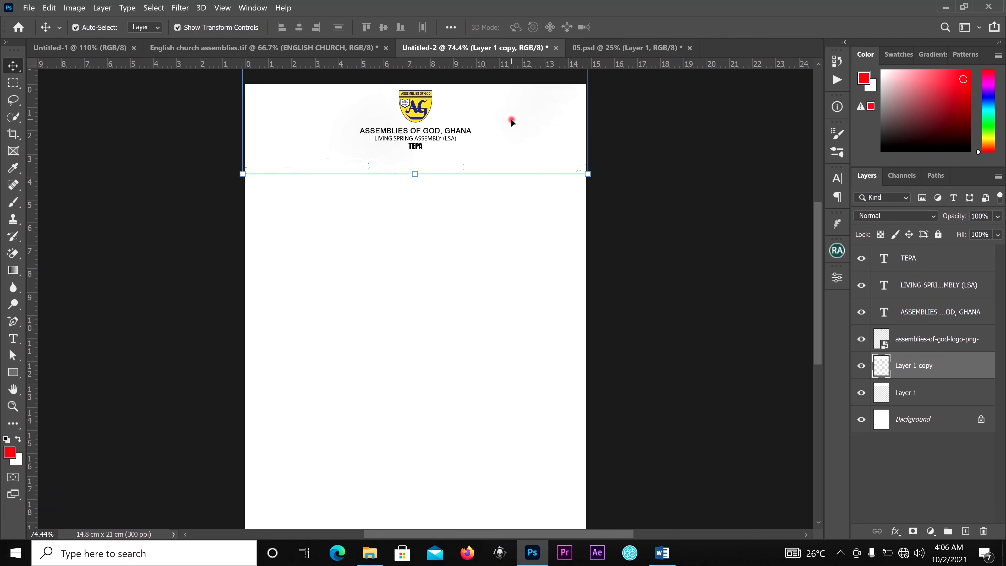
drag(512, 122, 512, 120)
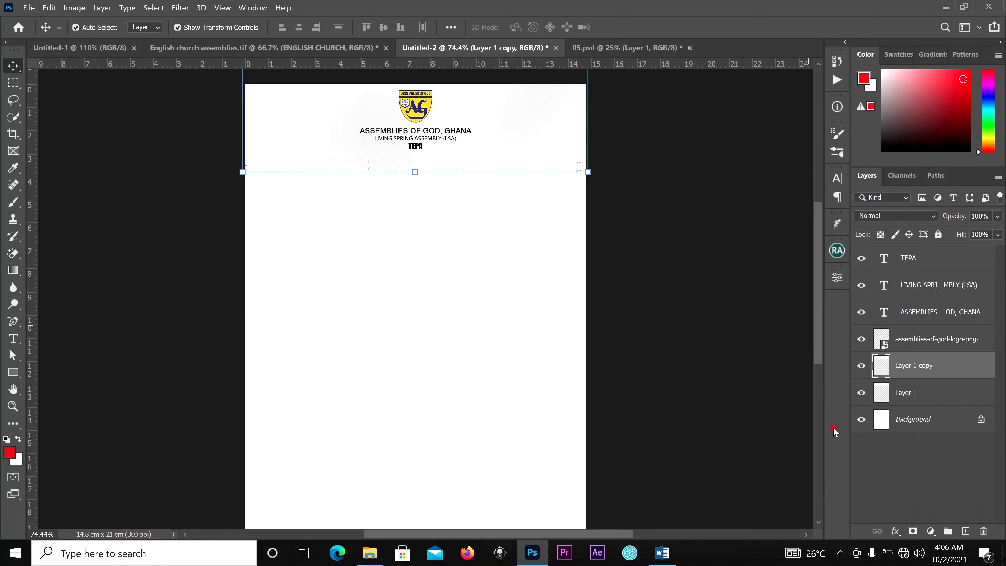
Give Layer 1 copy a Normal-mode drop shadow: 61% opacity, 9 px distance, 13 px size
click(896, 530)
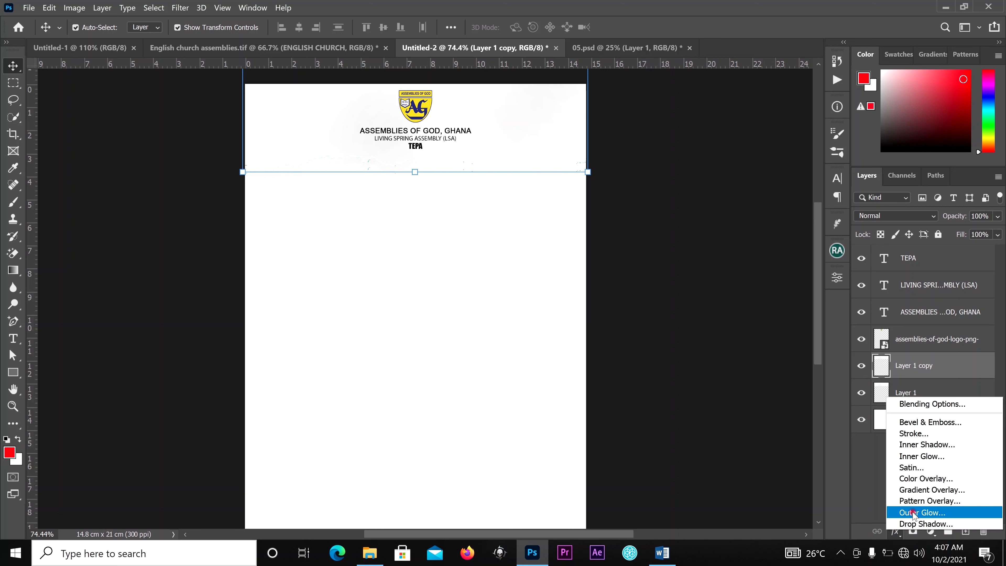
click(914, 523)
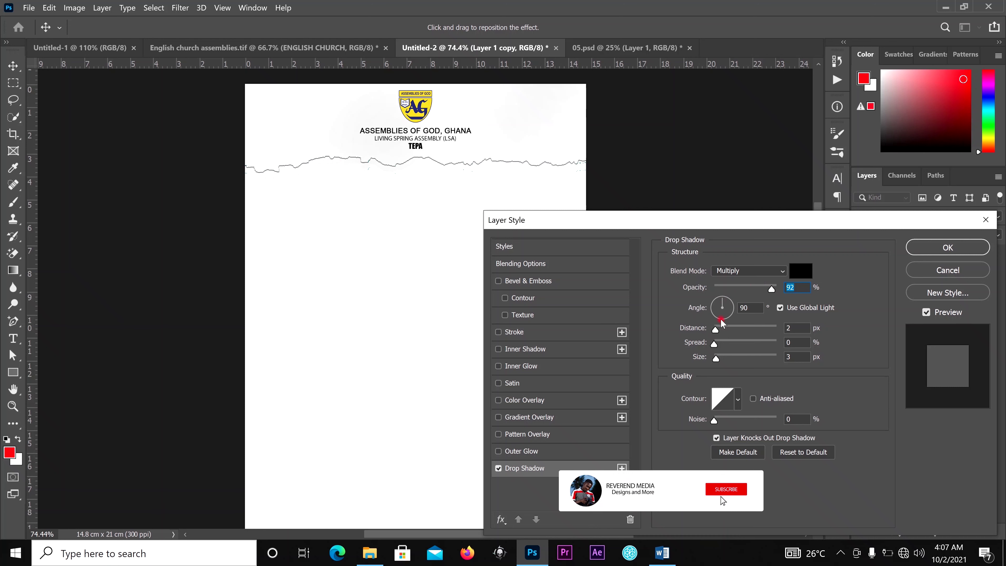
click(761, 289)
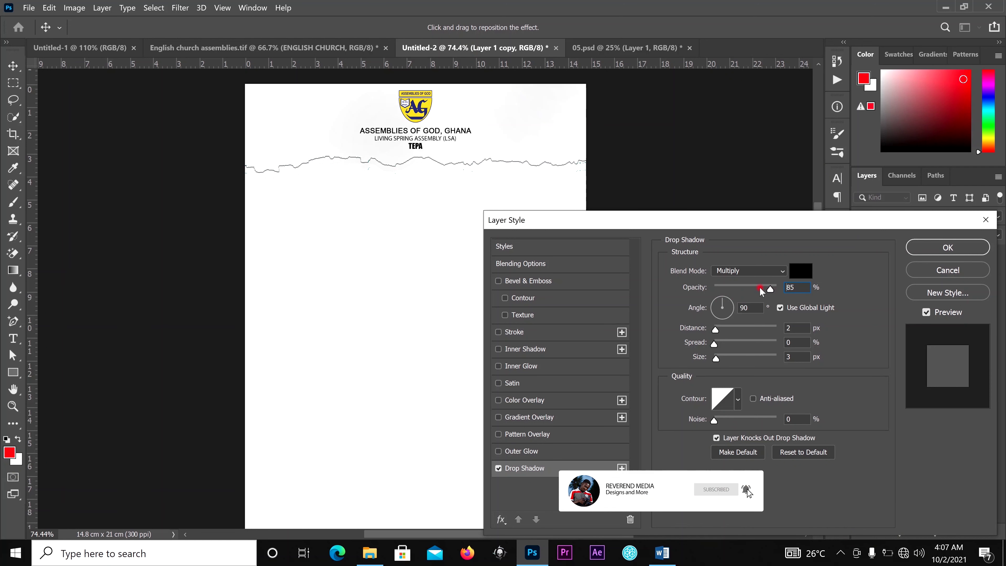
click(779, 272)
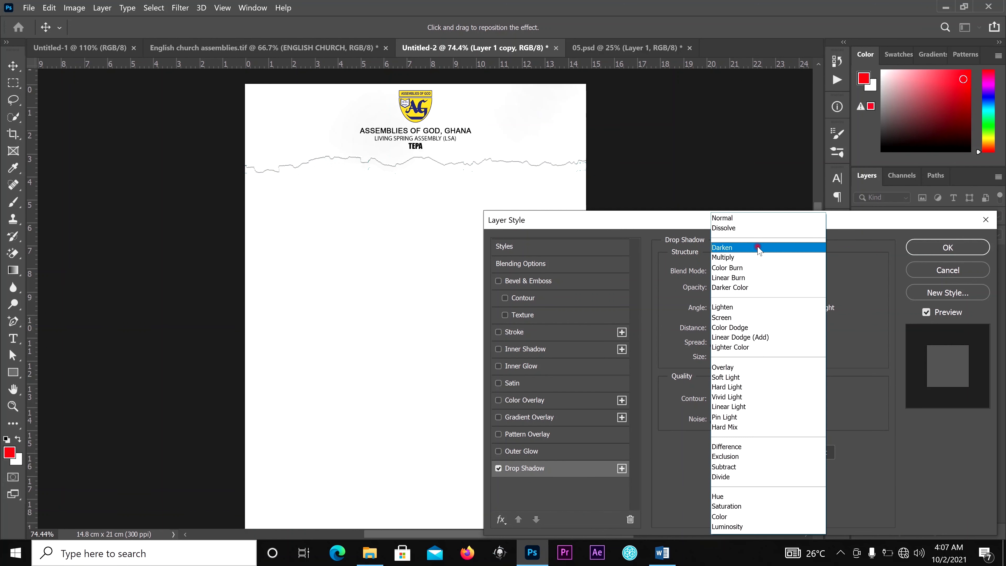
click(758, 219)
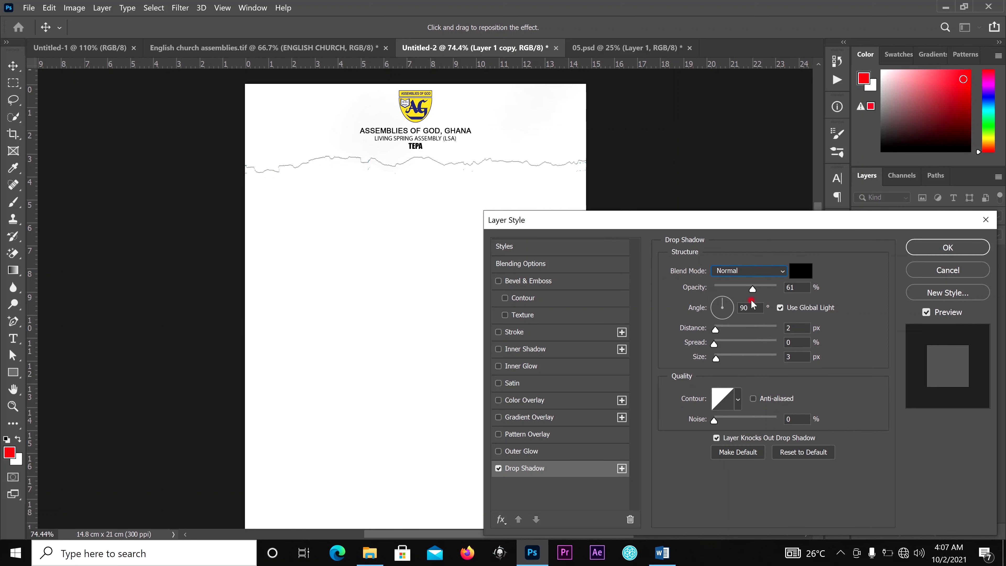
drag(718, 357, 727, 362)
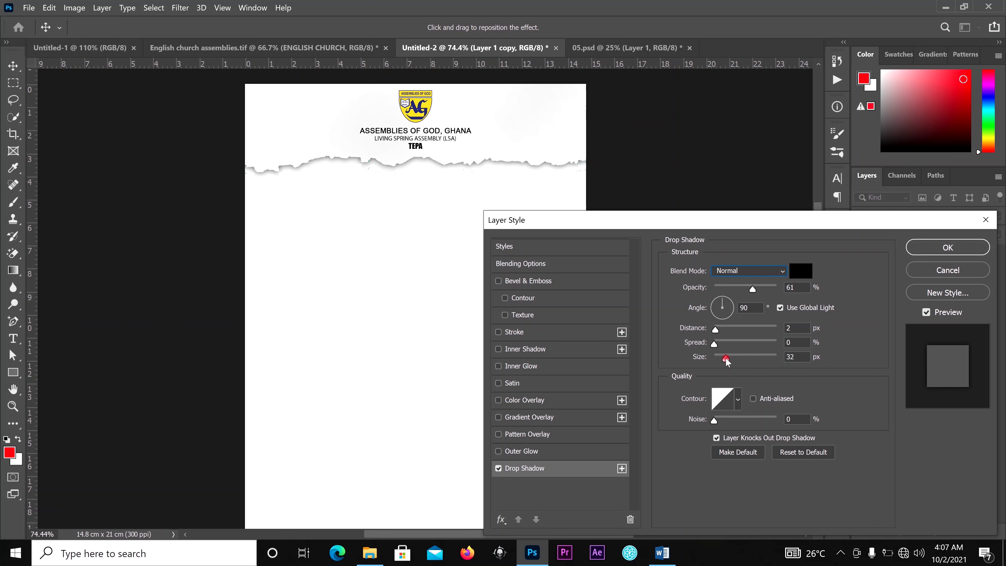
drag(718, 336, 717, 338)
drag(726, 362, 722, 363)
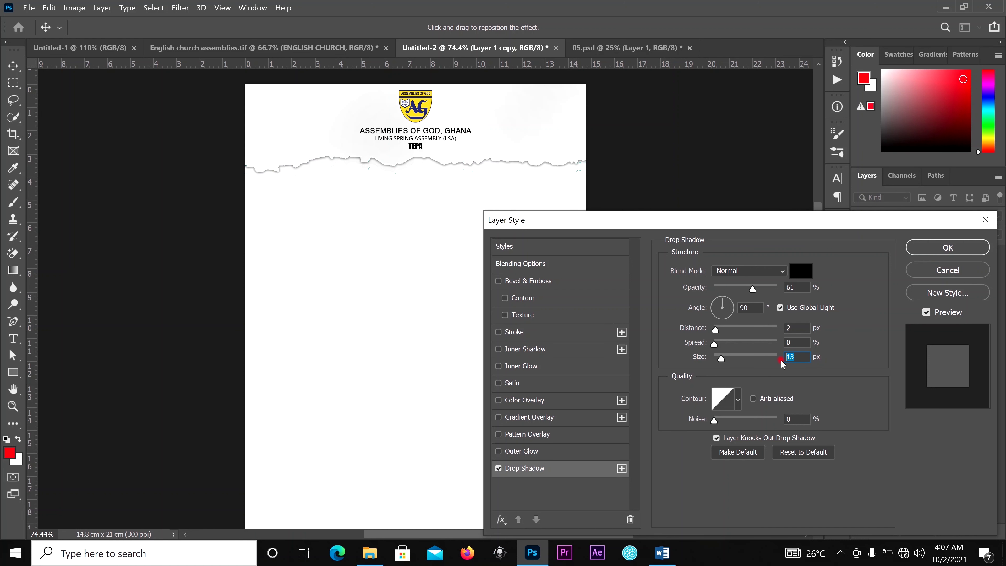
key(Return)
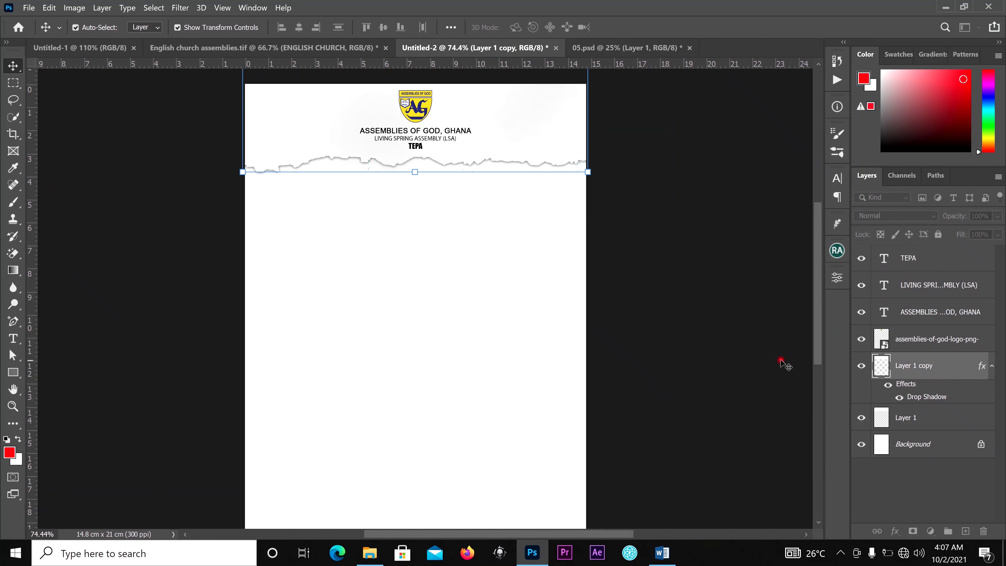
Select both torn paper layers and move them down about 4 px
drag(653, 144, 570, 166)
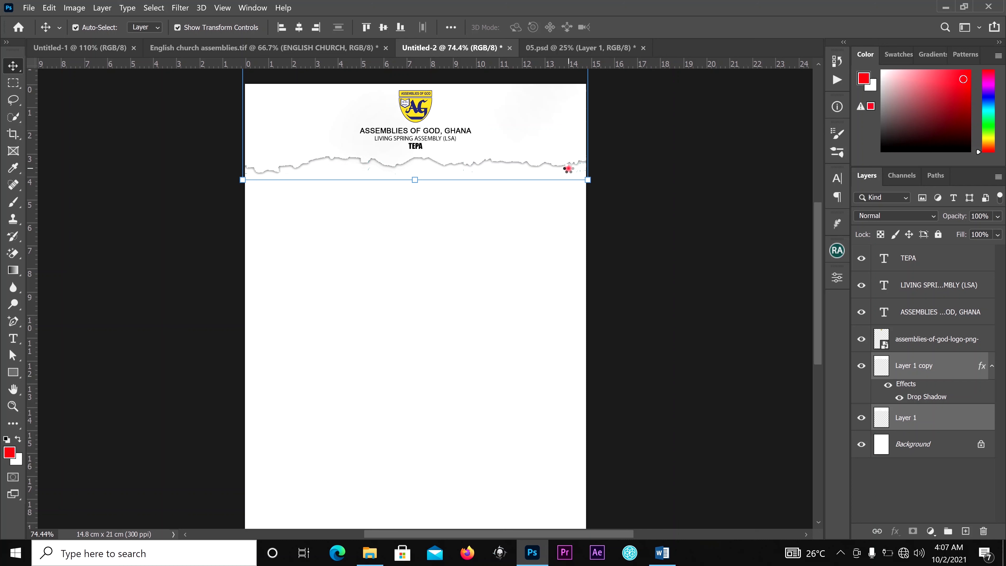
drag(568, 170, 569, 170)
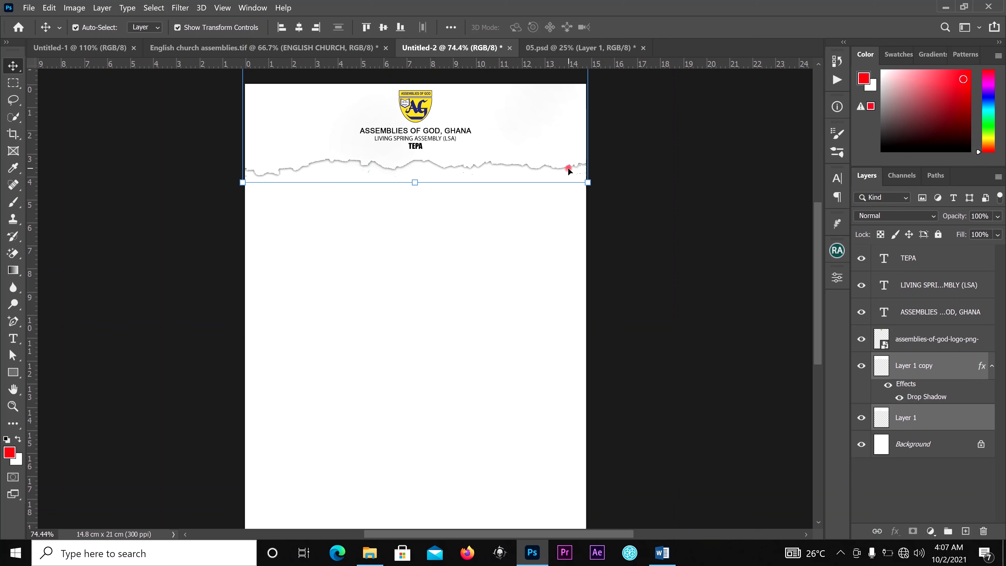
click(651, 128)
scroll(561, 129, down, 2)
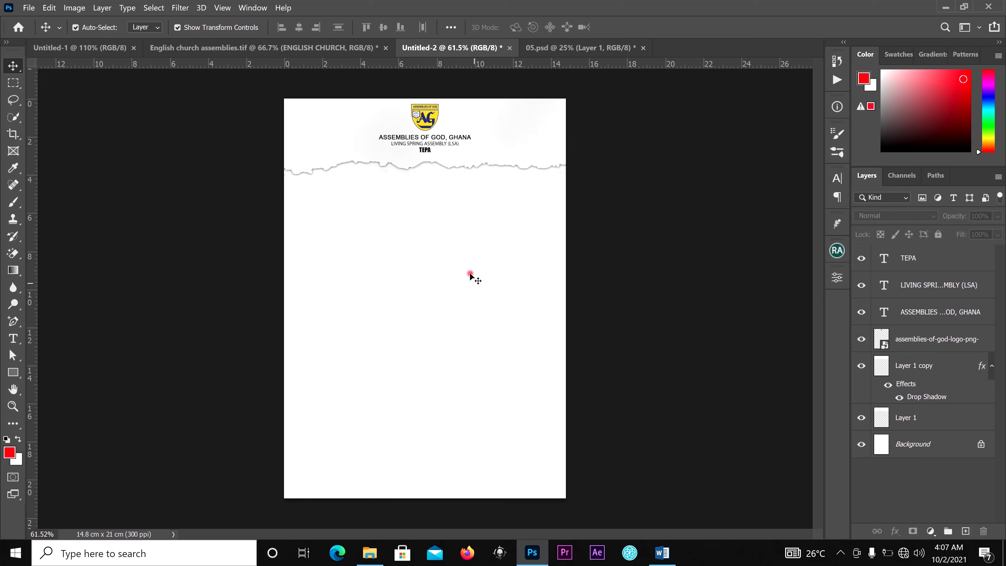
From the english church folder, drag dark-red-retro-background-vector-22621168 into the flyer
click(369, 556)
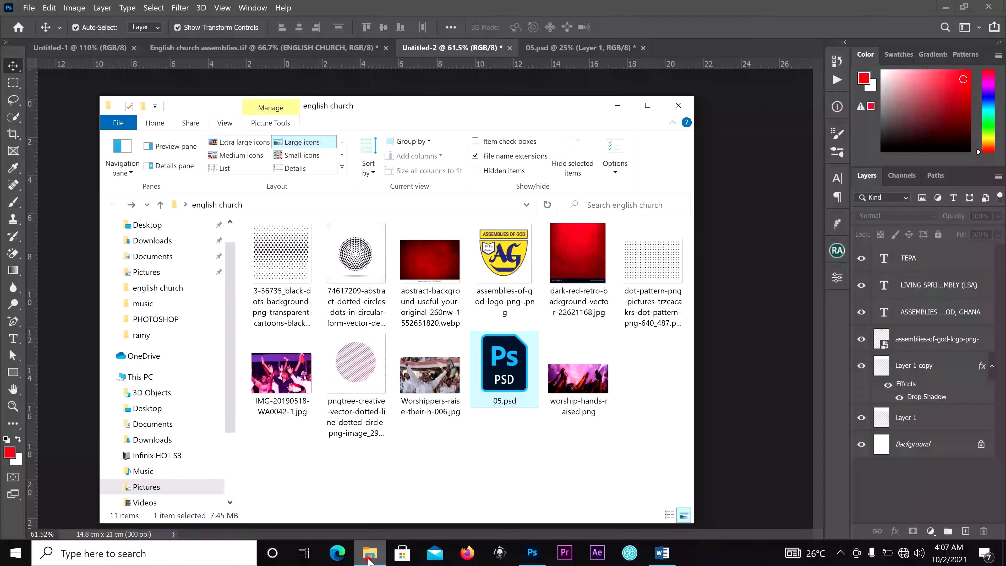
click(583, 258)
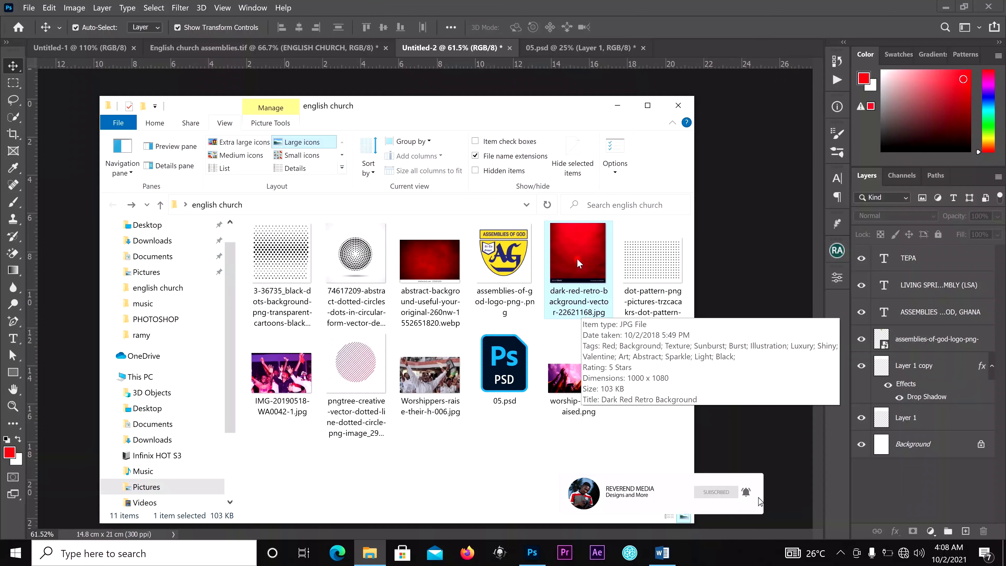
drag(578, 258, 472, 337)
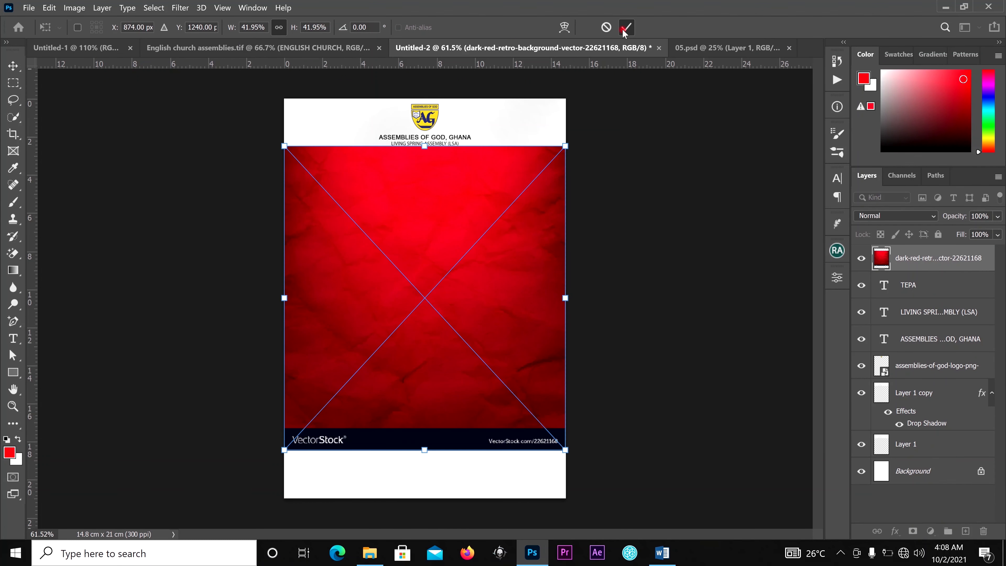
Place the dark red background and enlarge it to 59.67% to cover the whole page
click(626, 28)
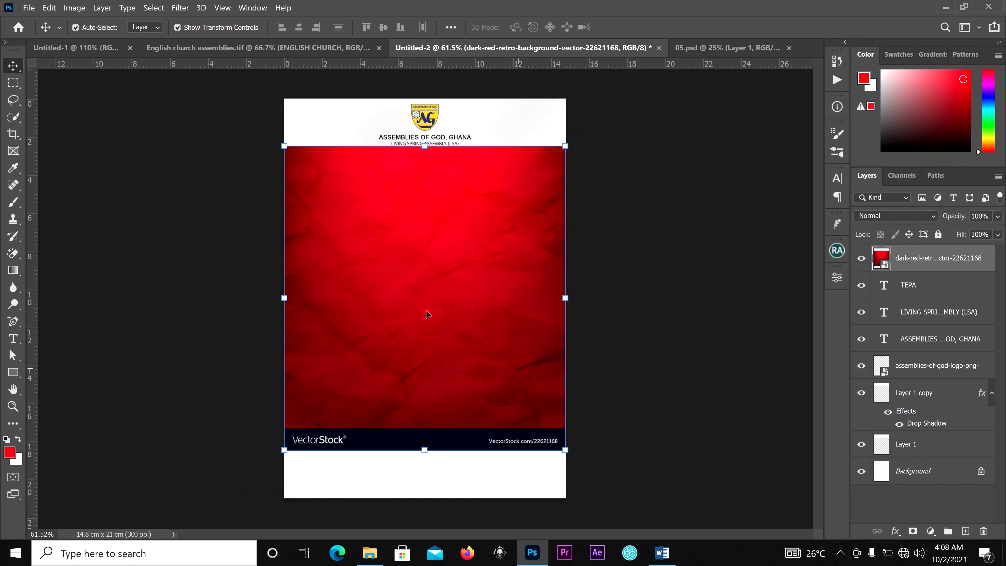
drag(271, 137, 253, 112)
drag(566, 113, 580, 97)
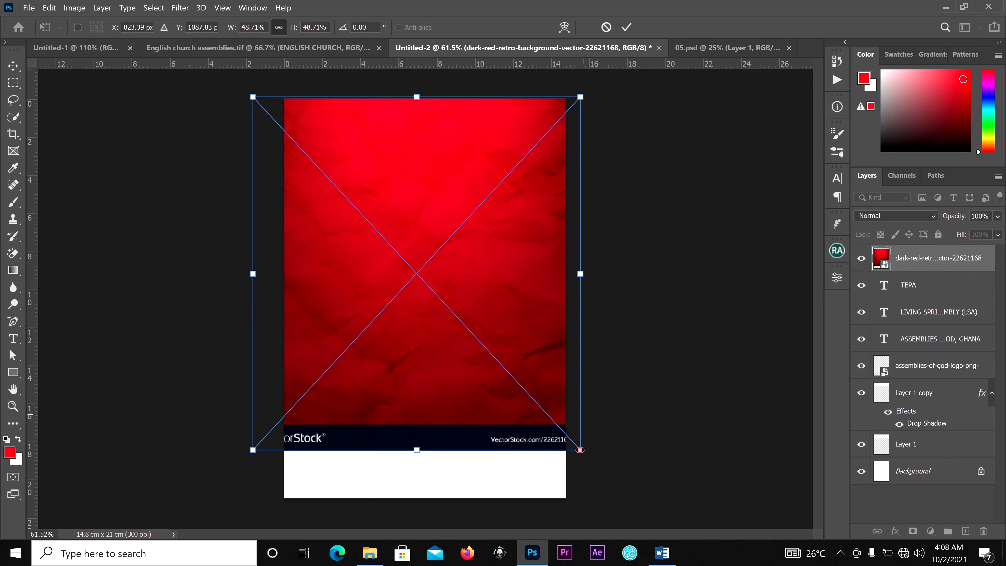
drag(581, 455, 622, 495)
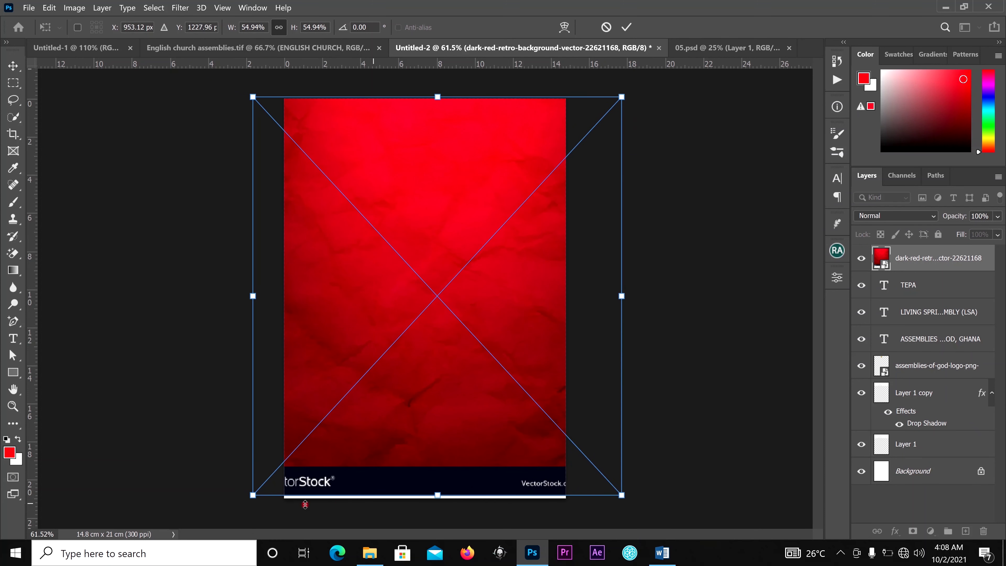
drag(256, 500, 228, 536)
click(626, 27)
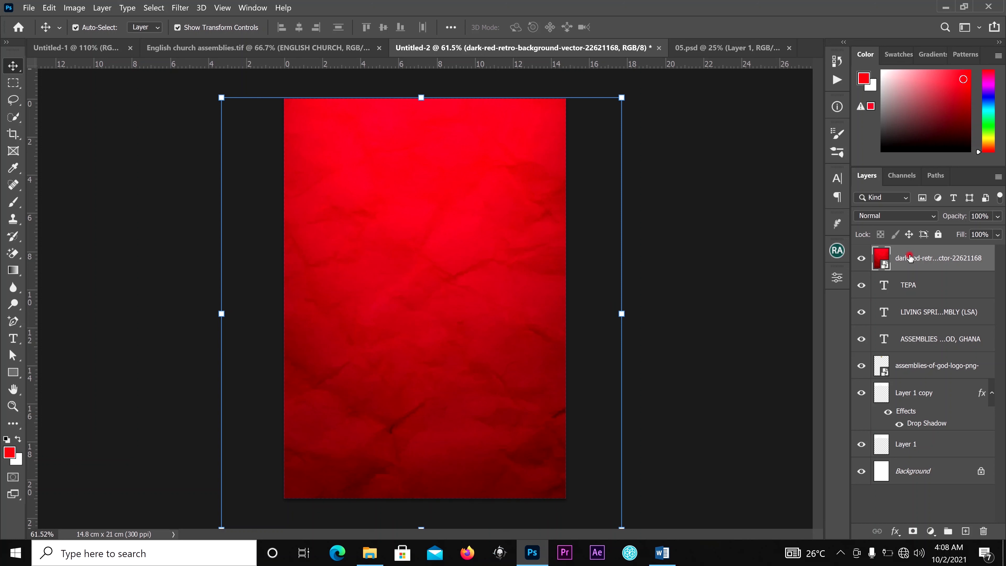
Move the red background layer below the torn header layers in the stack
drag(910, 258, 929, 450)
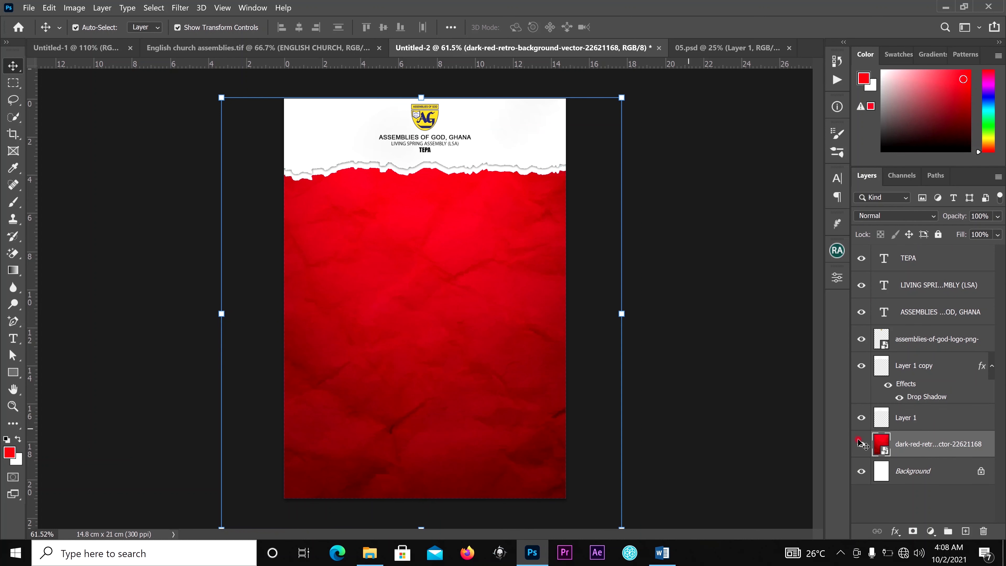
click(944, 455)
click(930, 472)
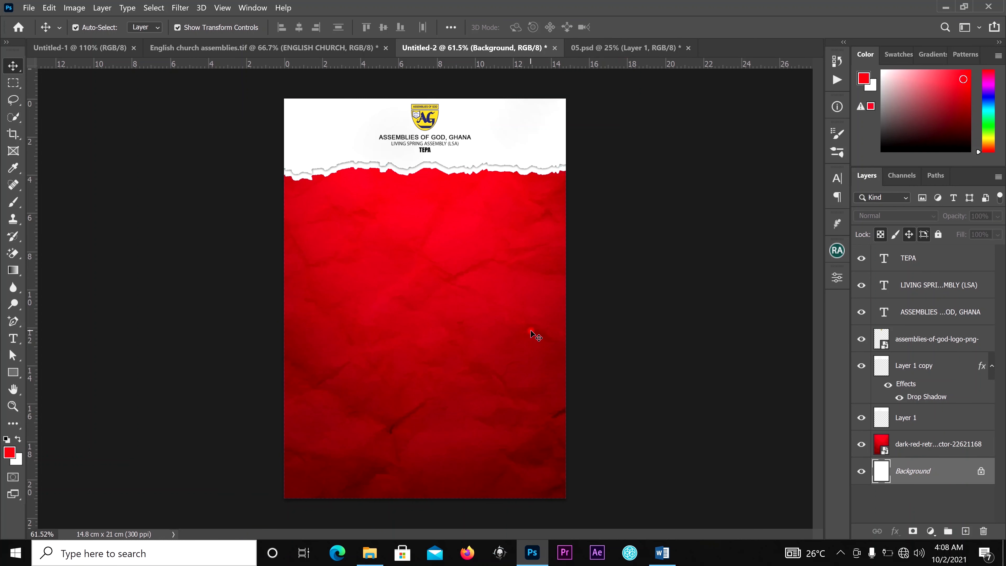
click(912, 474)
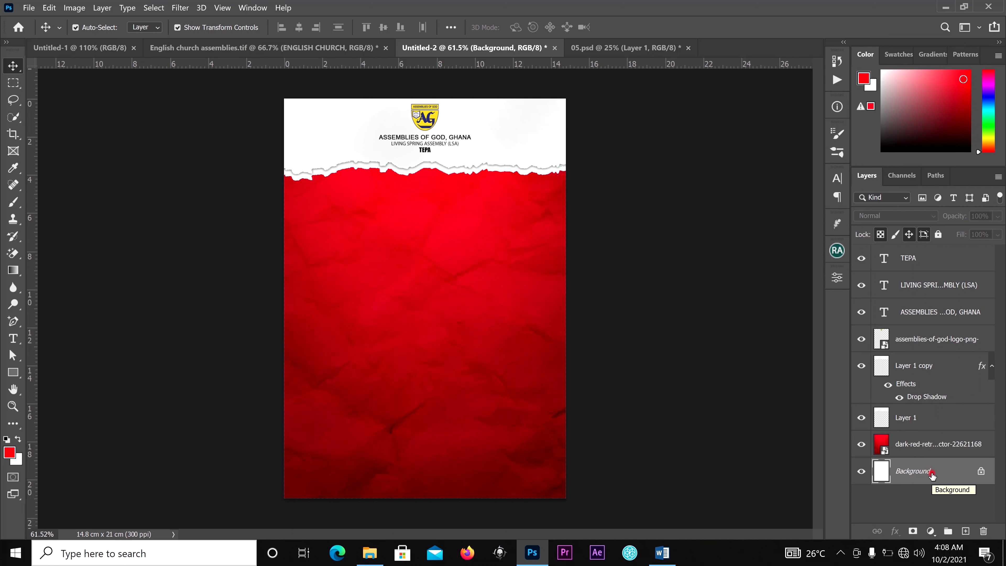
Nudge the torn white header layer down a few pixels
click(720, 303)
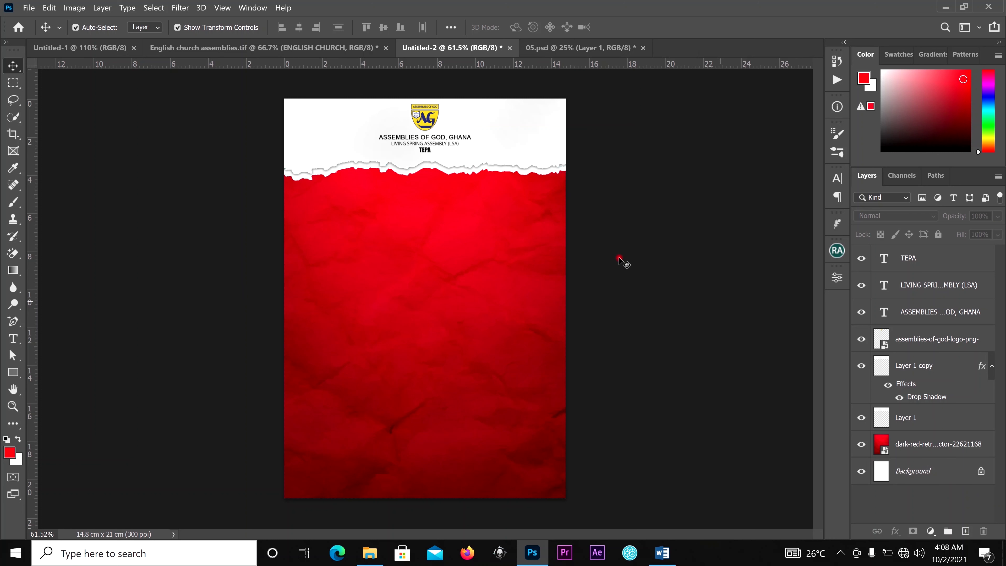
click(544, 139)
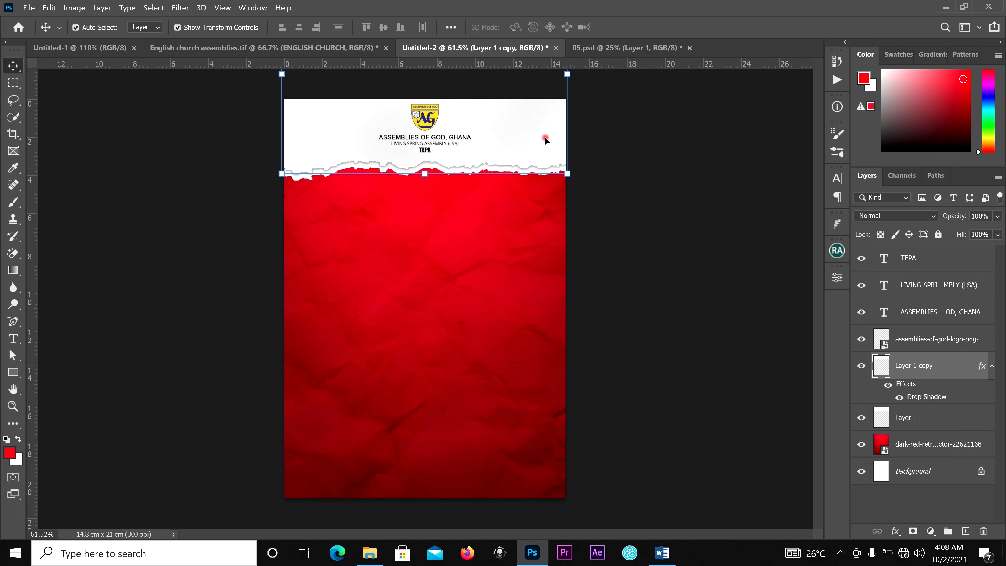
drag(546, 139, 545, 140)
key(Down)
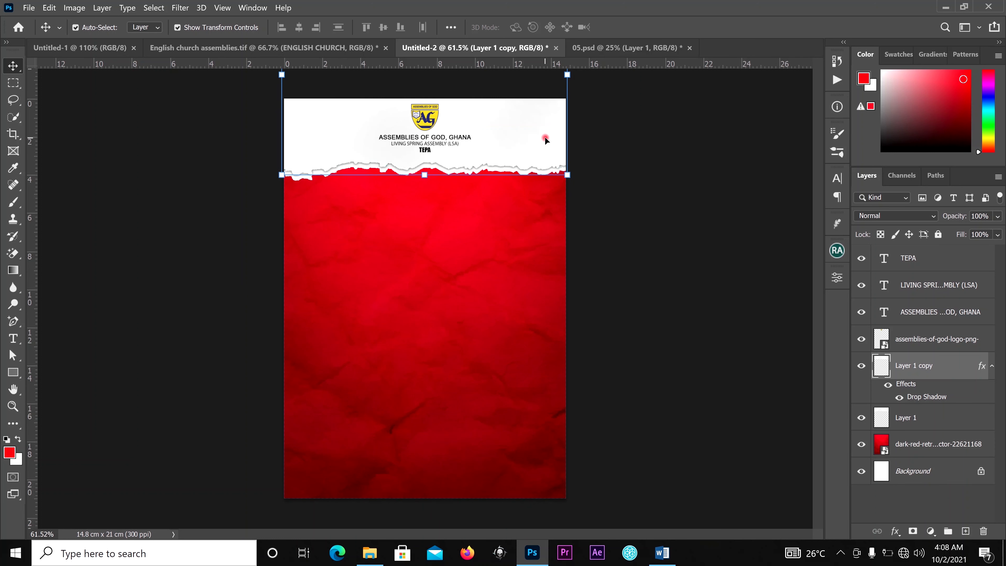
key(Down)
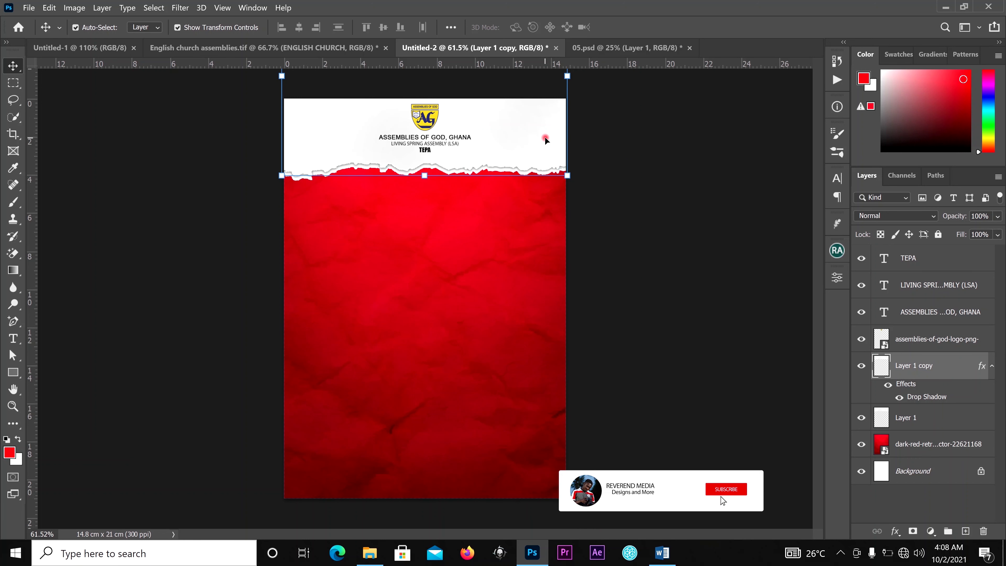
click(654, 172)
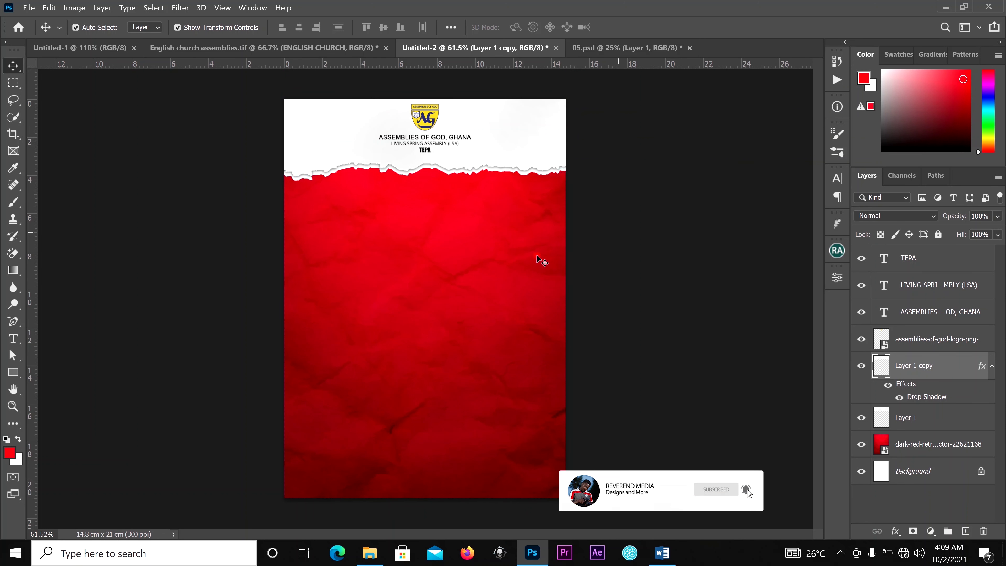
Lock the two torn paper layers and the red background layer
drag(632, 119, 542, 189)
drag(783, 293, 784, 294)
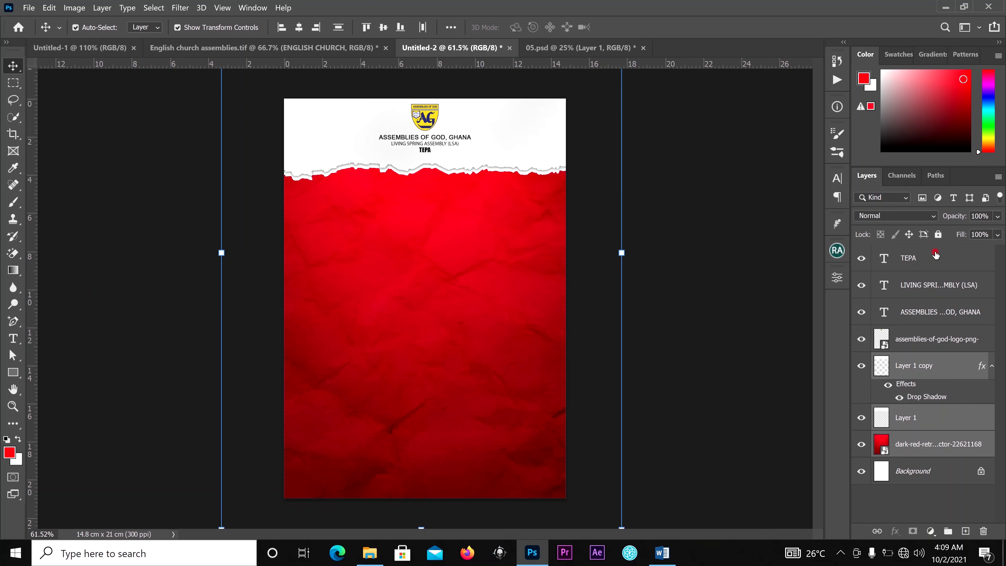
click(939, 235)
drag(665, 170, 678, 247)
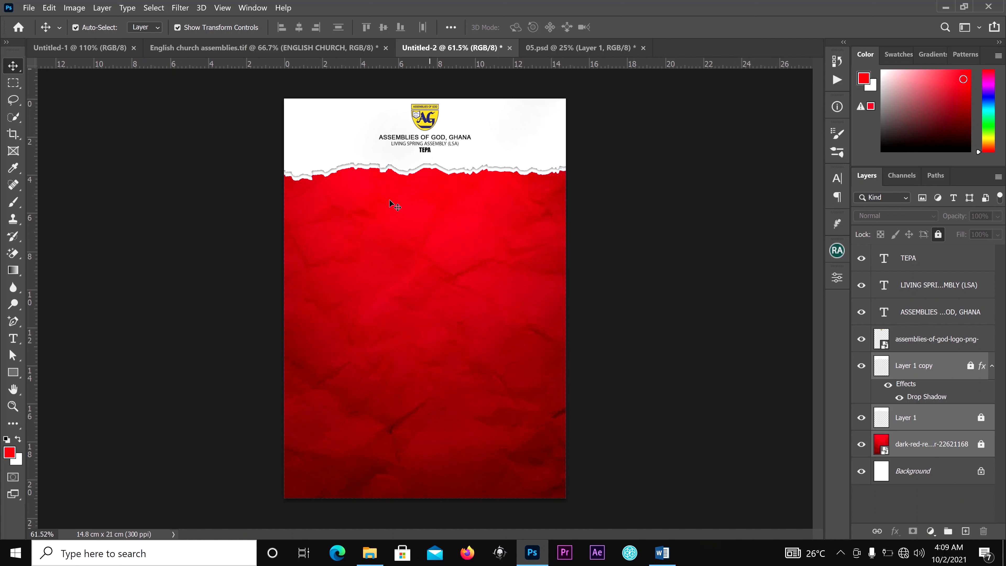
click(438, 206)
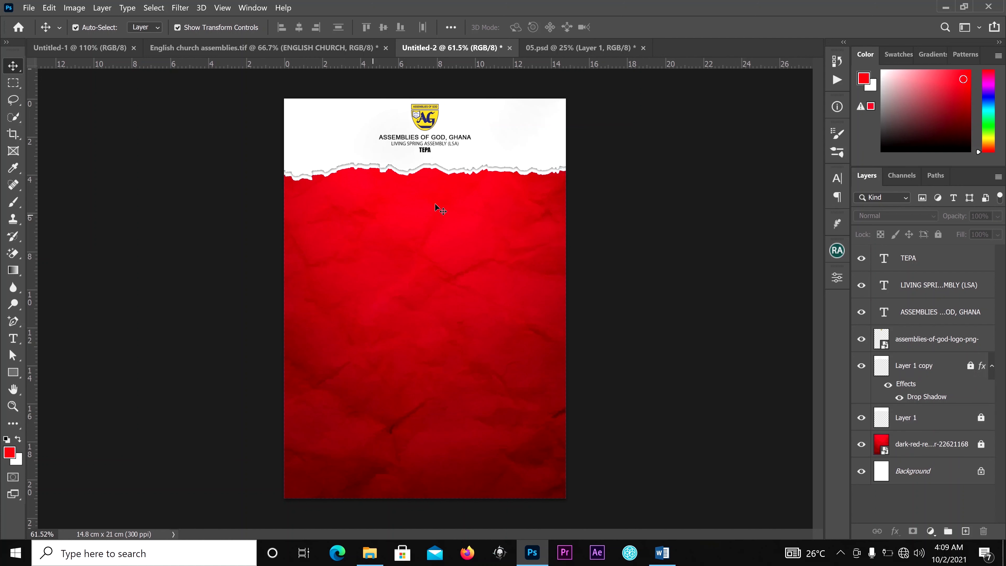
Draw a tall 1.75 × 5.12 cm rectangle on the red area below the header
click(15, 373)
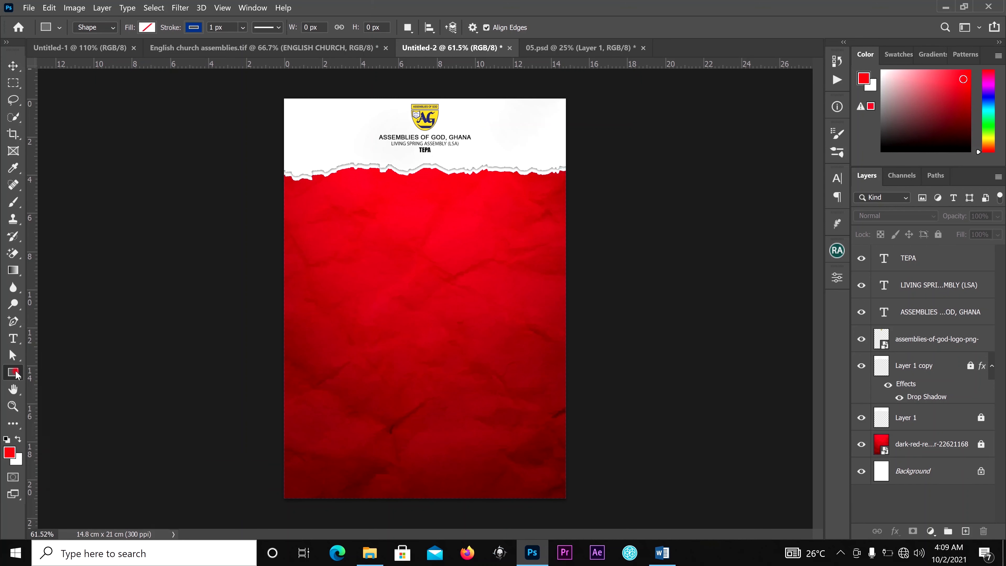
right_click(14, 374)
scroll(354, 190, up, 4)
drag(343, 184, 392, 325)
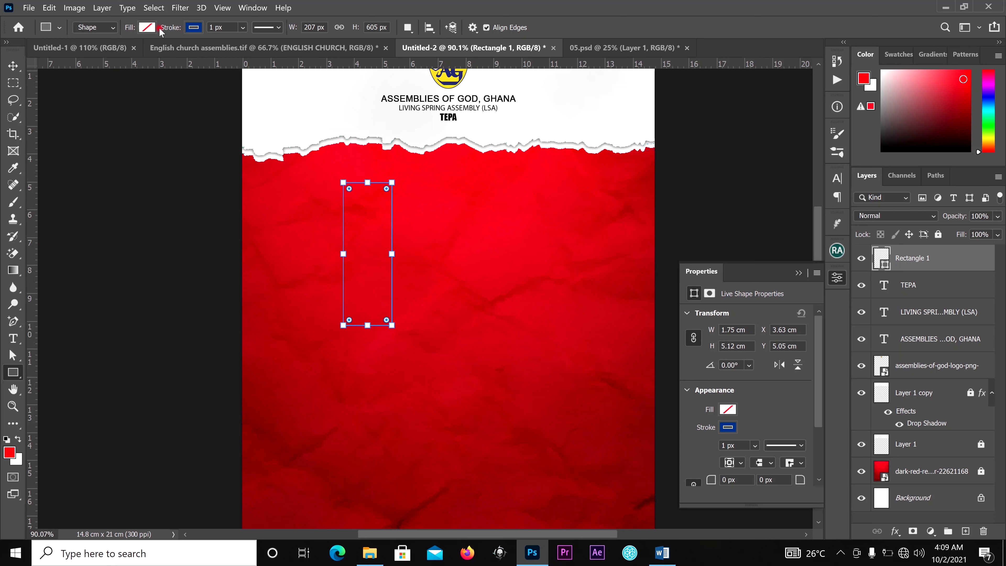
Give the rectangle no stroke and a white fill
click(194, 27)
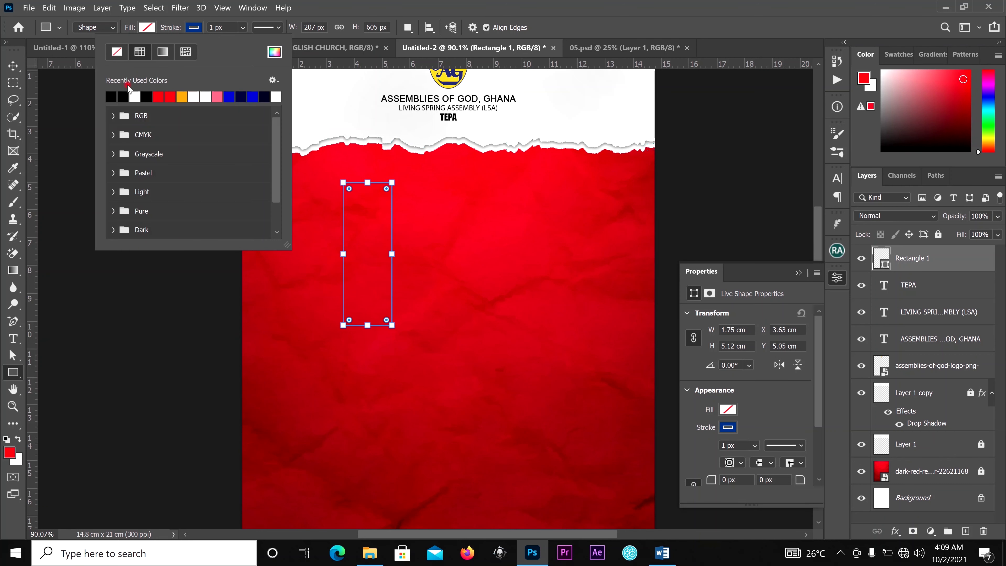
click(116, 54)
click(147, 28)
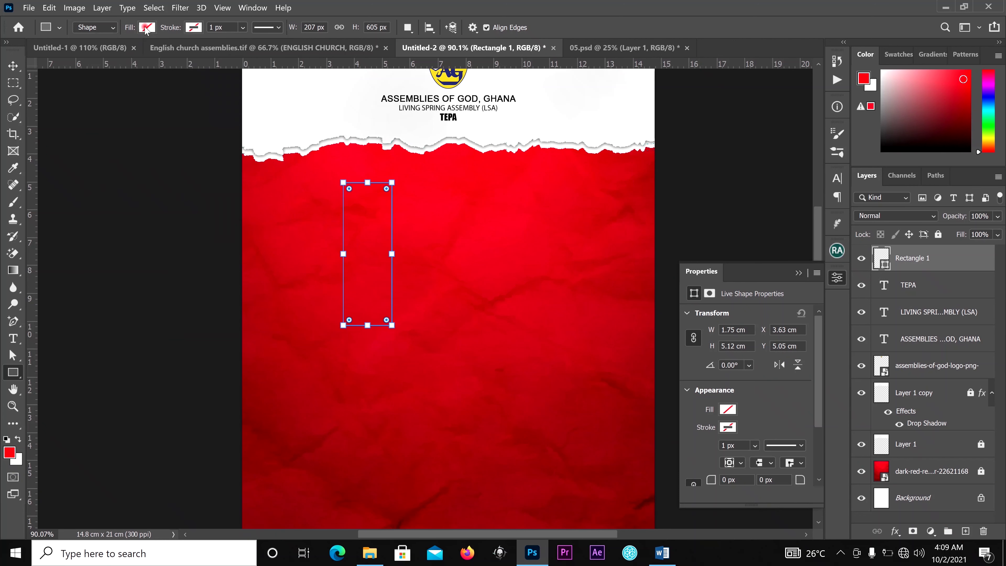
click(147, 28)
click(182, 94)
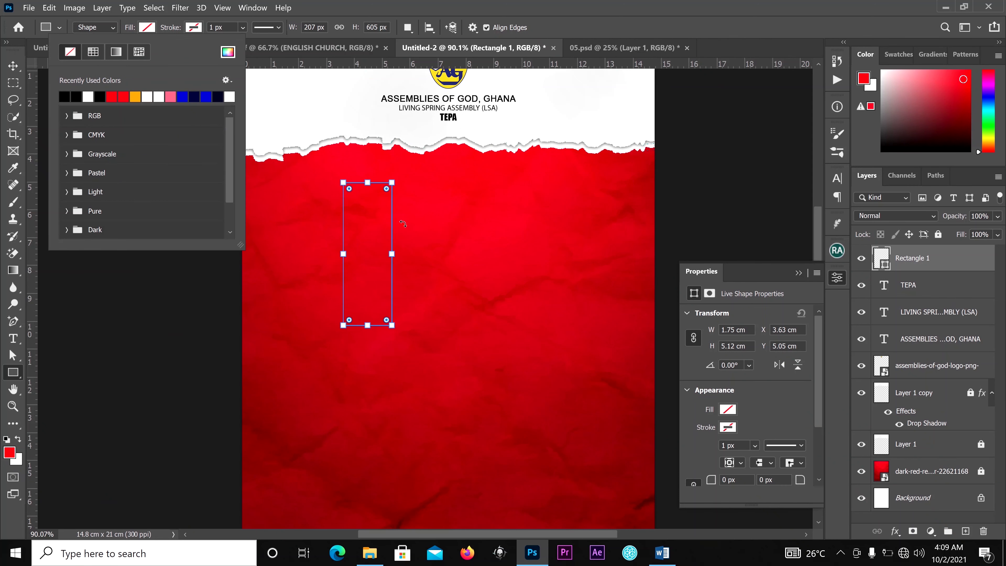
click(88, 97)
click(18, 66)
click(17, 67)
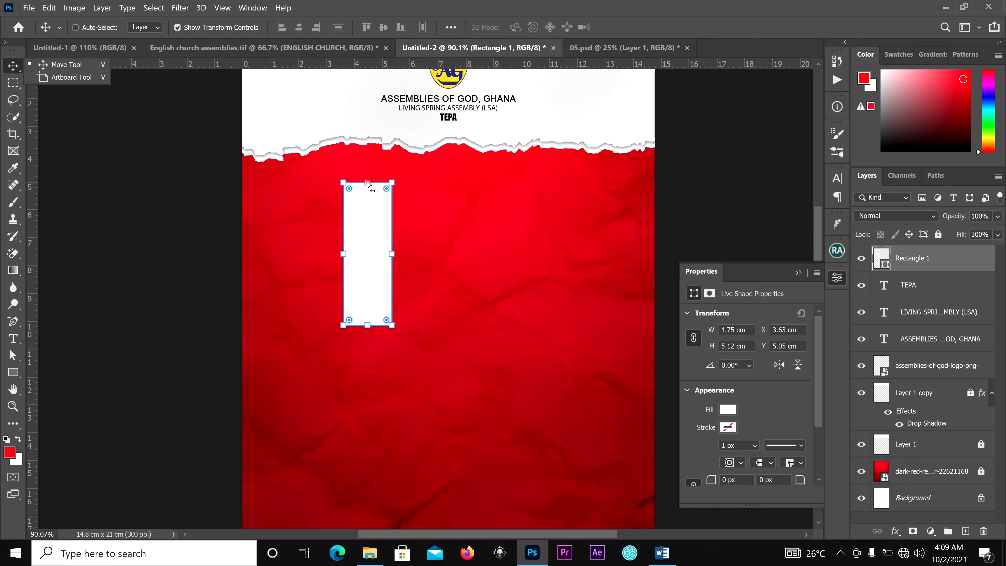
Slant the white rectangle about 8 degrees and move it up and left
key(ctrl)
drag(368, 184, 399, 184)
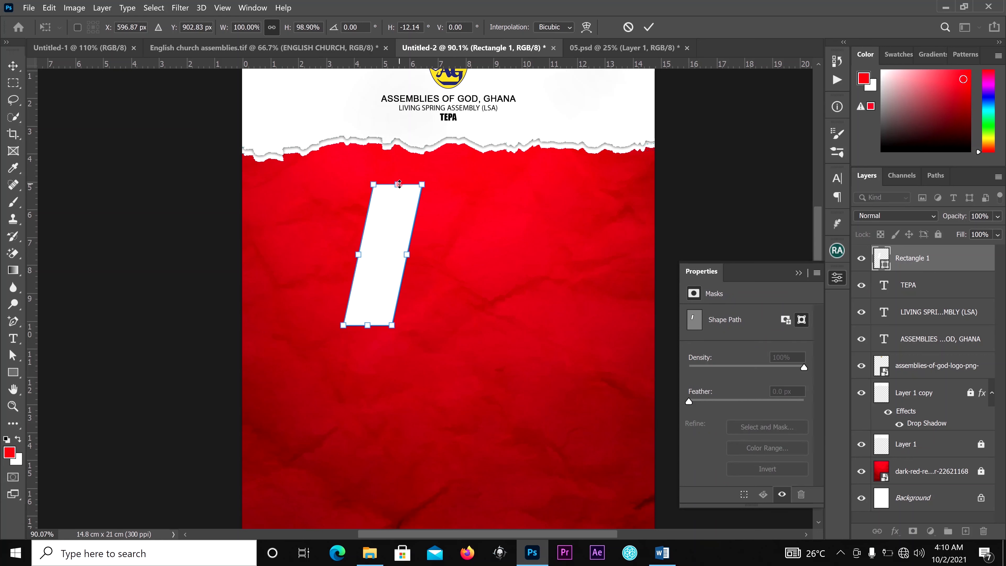
click(649, 27)
drag(385, 219, 372, 212)
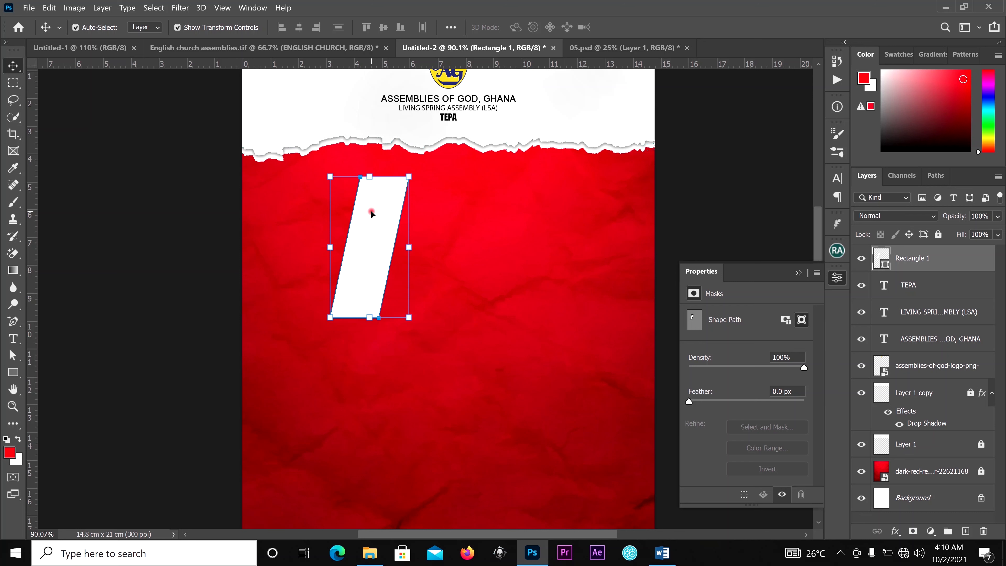
Duplicate the slanted bar into four bars spaced side by side
drag(378, 211, 434, 211)
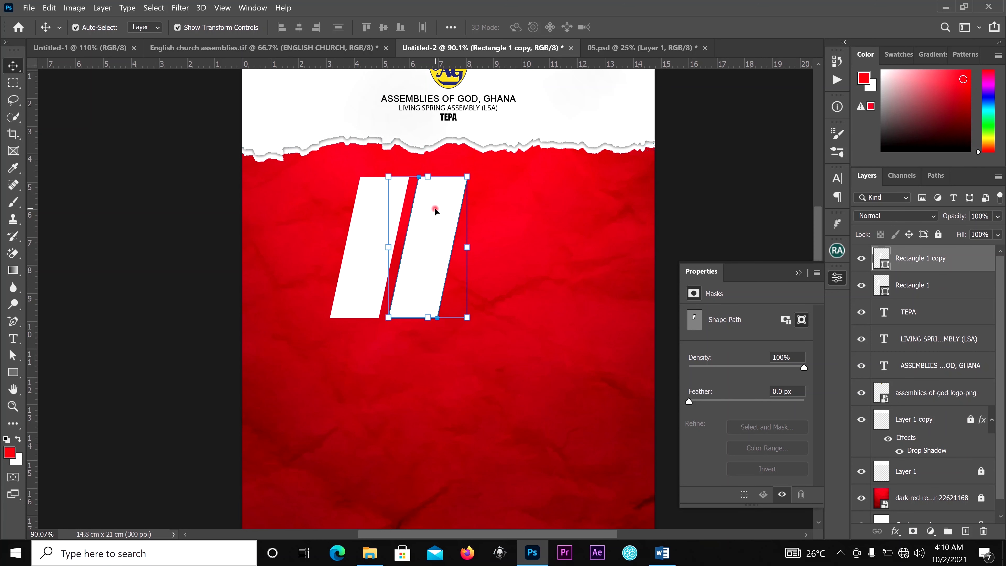
key(ctrl+j)
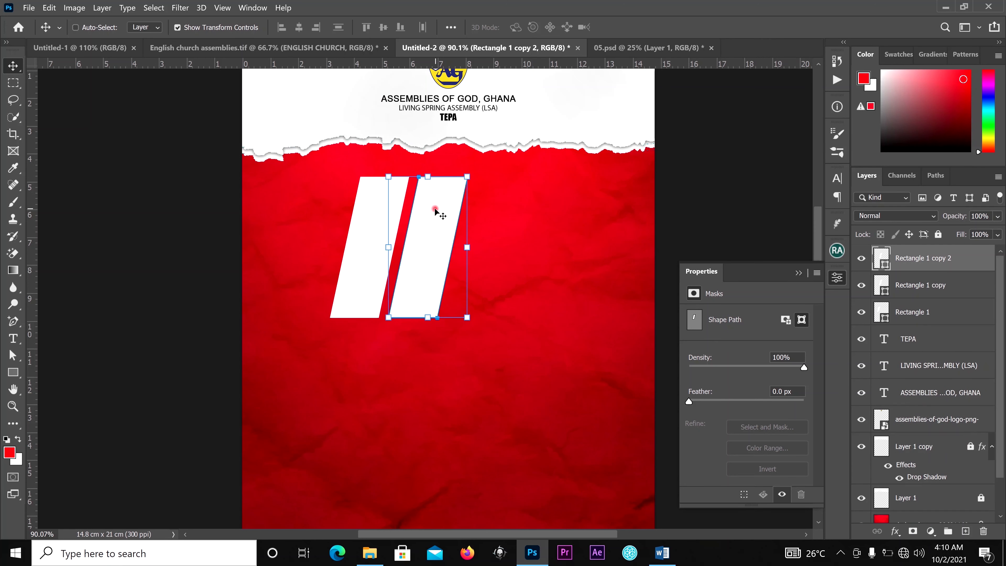
drag(435, 211, 498, 211)
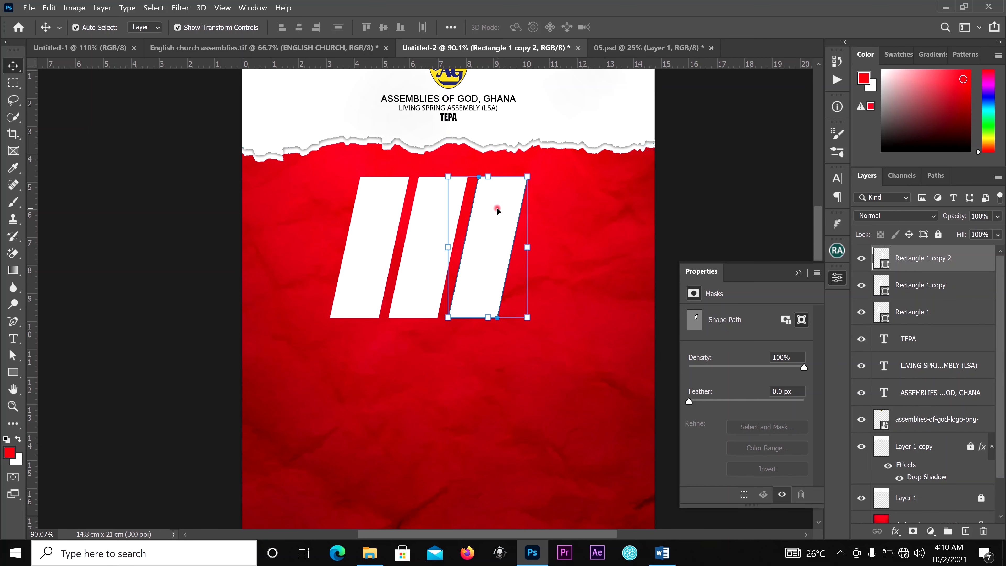
right_click(924, 257)
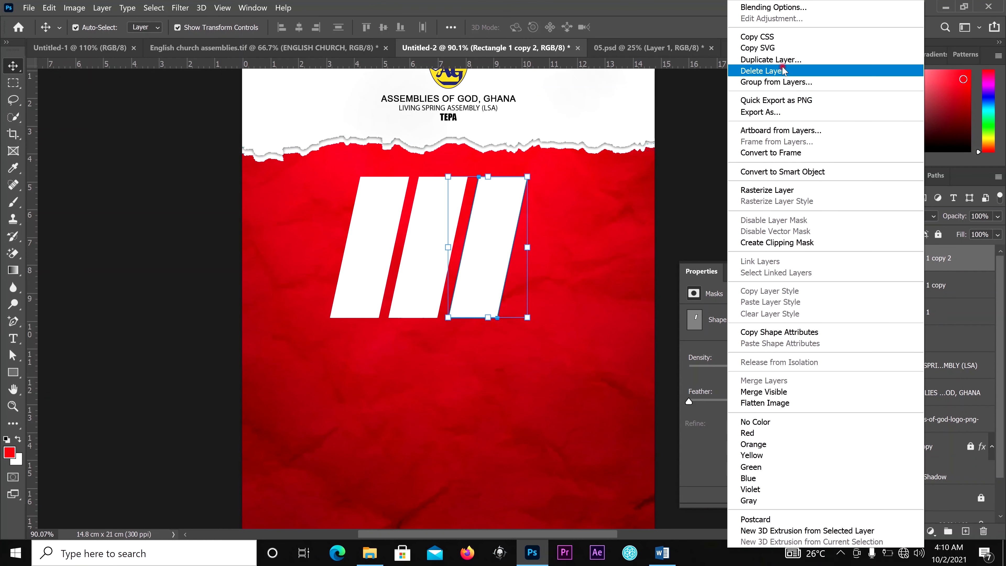
click(775, 59)
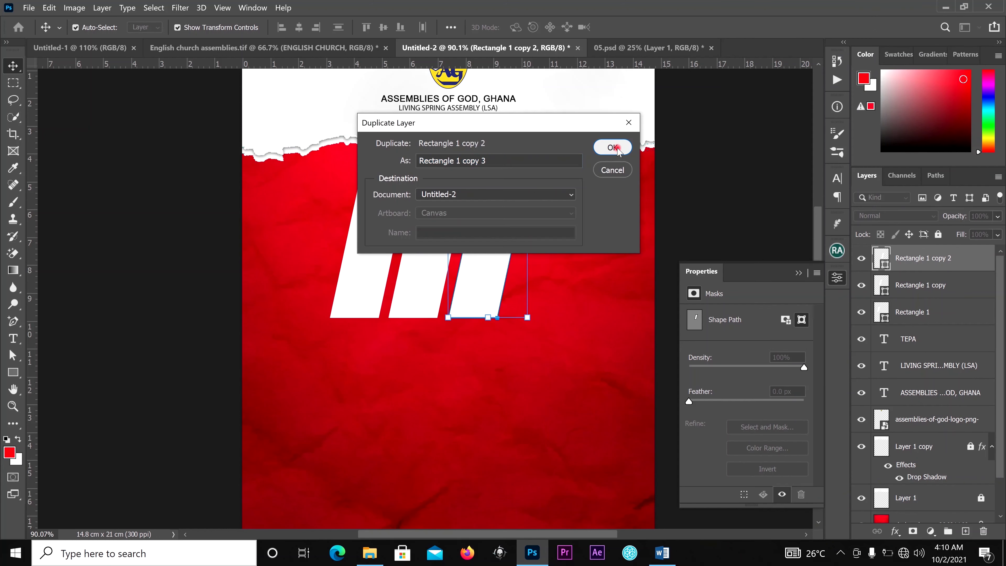
click(614, 147)
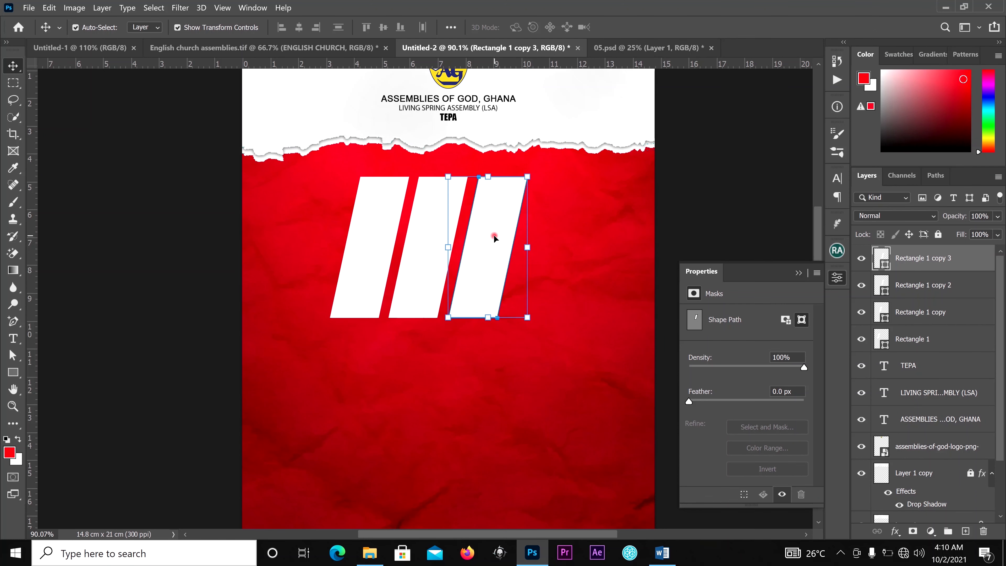
drag(495, 237, 546, 236)
Scale all four bars to about 95% and move them up slightly
drag(699, 181, 355, 250)
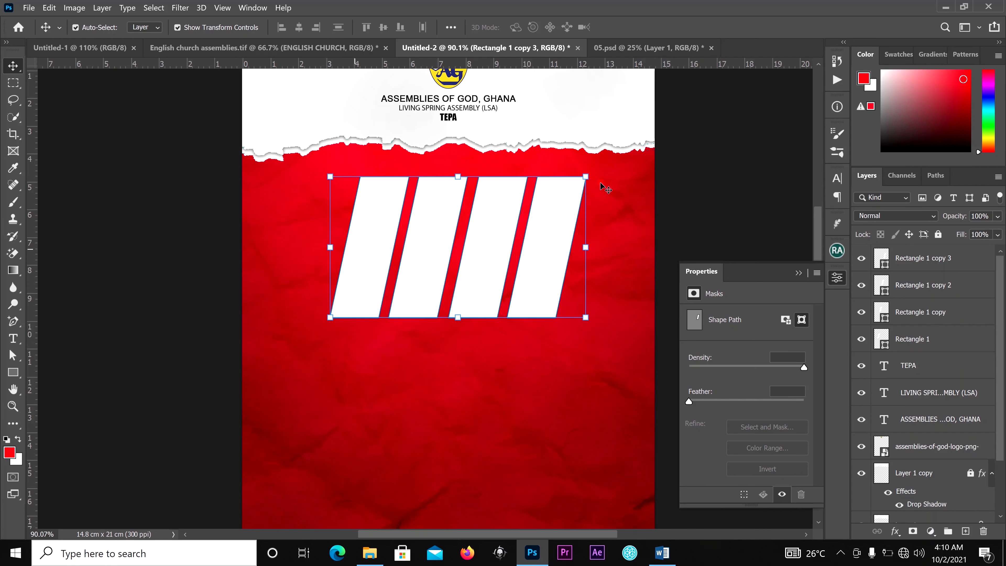
drag(590, 177, 555, 193)
click(478, 216)
drag(478, 215, 475, 193)
key(Return)
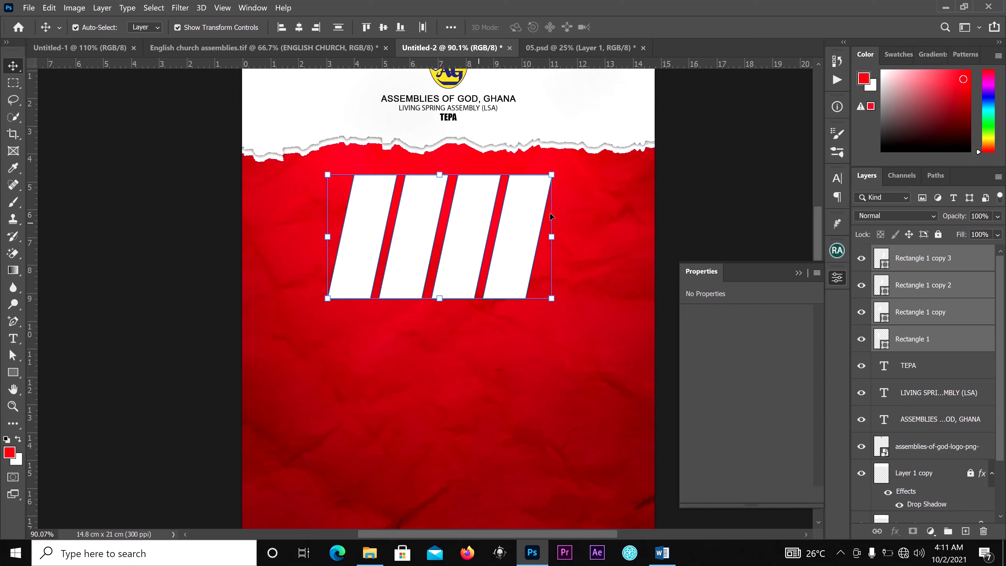
Merge the four bar shapes into one shape layer, Rectangle 1 copy 3
right_click(941, 261)
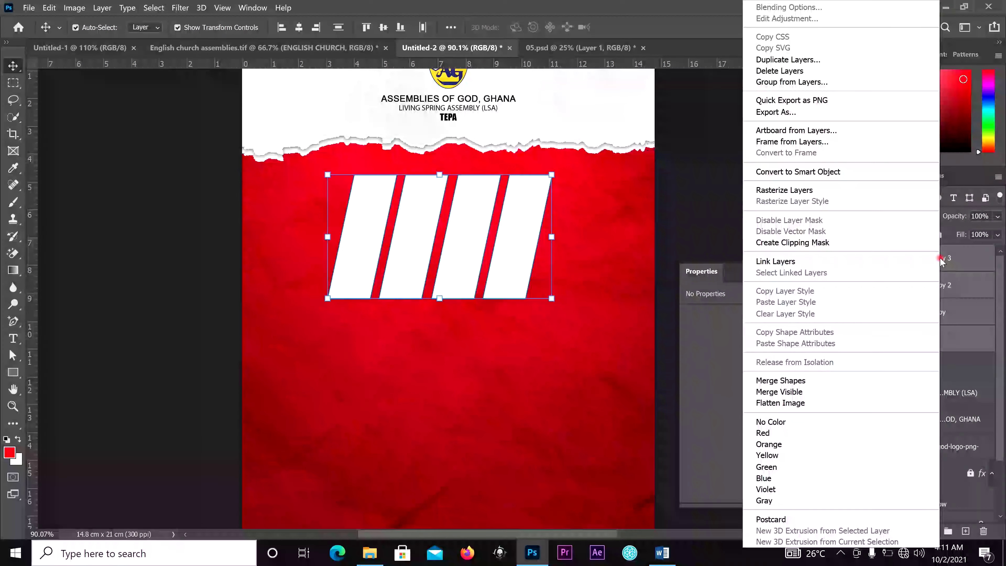
click(798, 381)
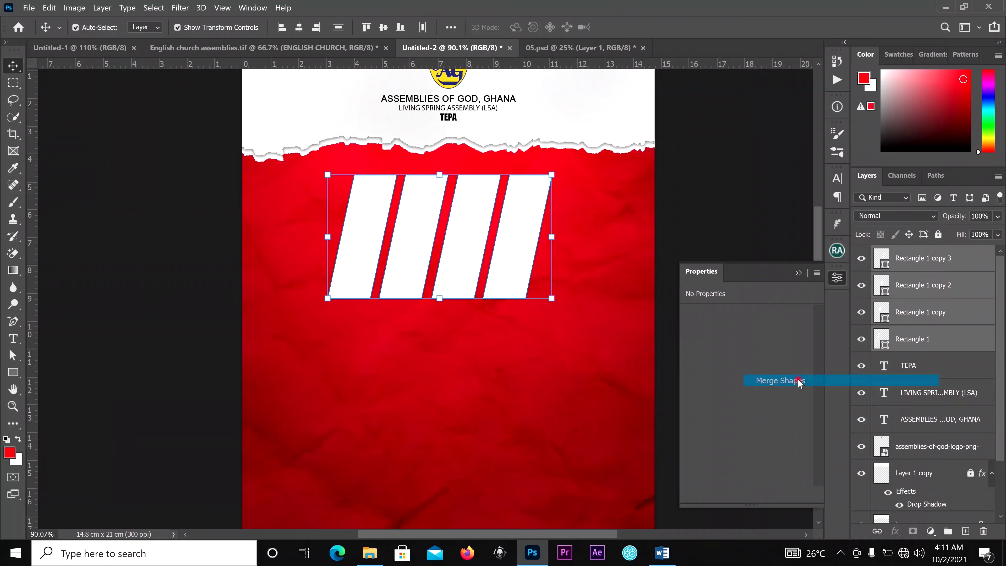
click(557, 230)
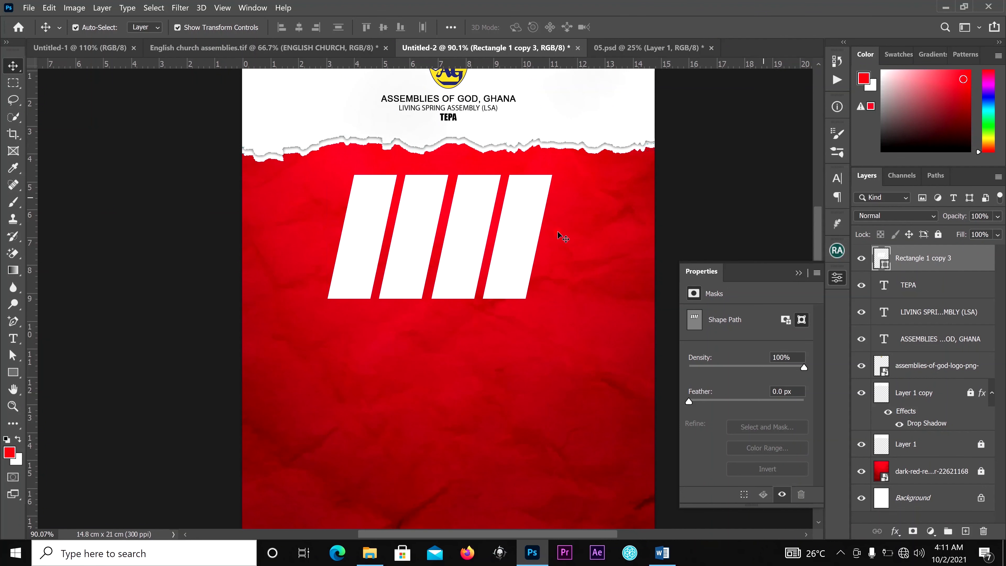
click(521, 239)
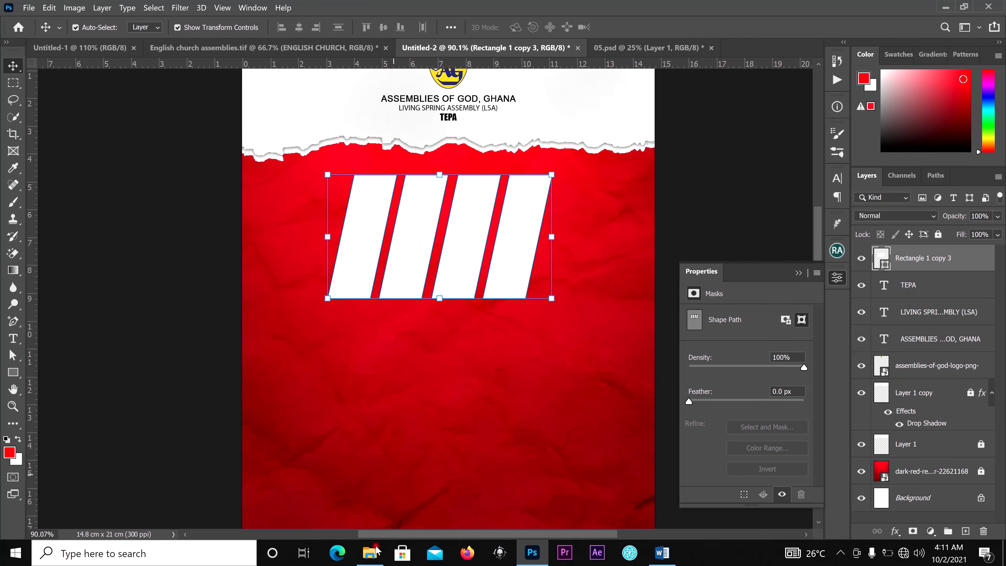
click(370, 552)
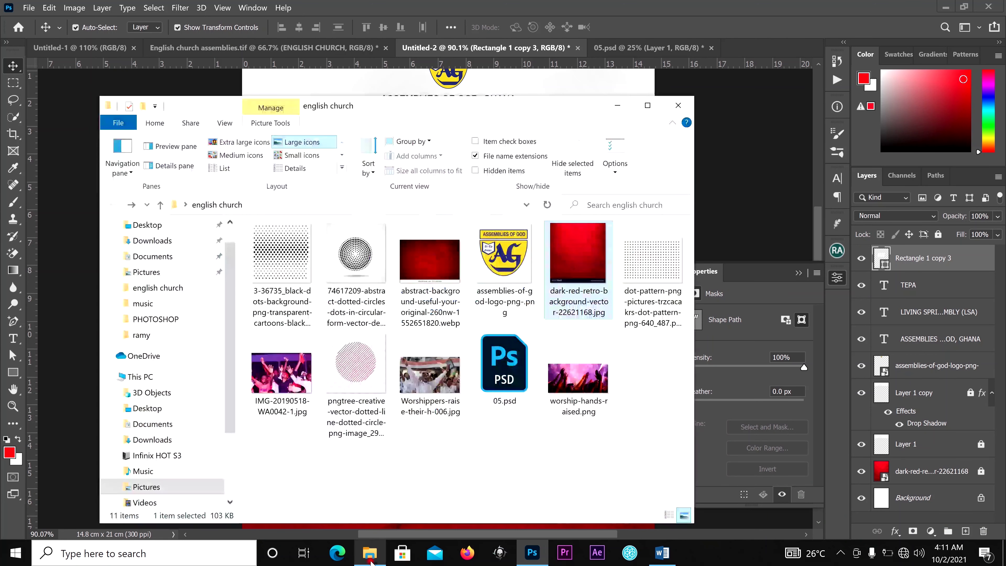
Place Worshippers-raise-their-h-006.jpg on the flyer, enlarge it to 8.43 × 5.06 cm, and move it over the bars
click(431, 383)
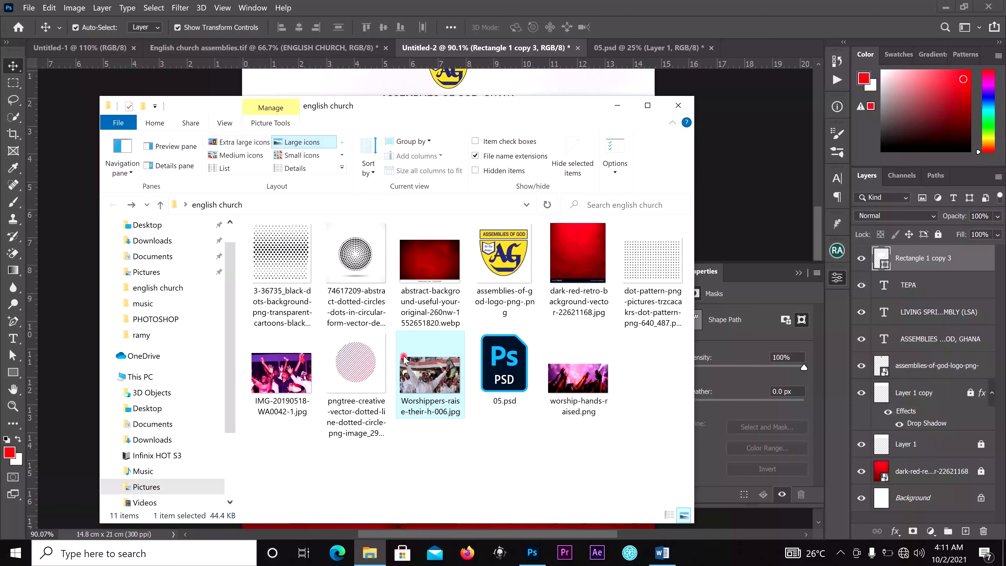
drag(433, 387, 459, 408)
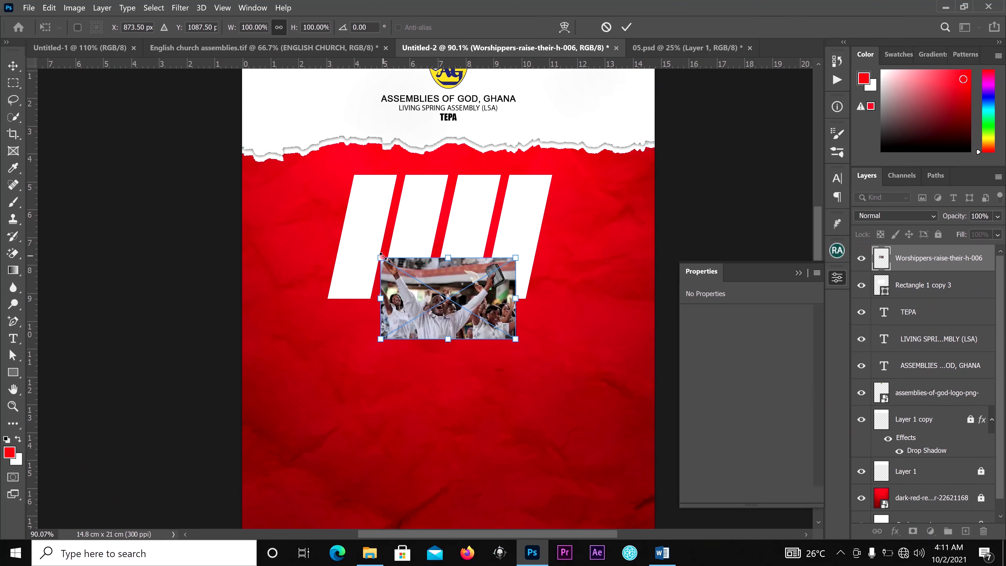
drag(388, 260, 327, 226)
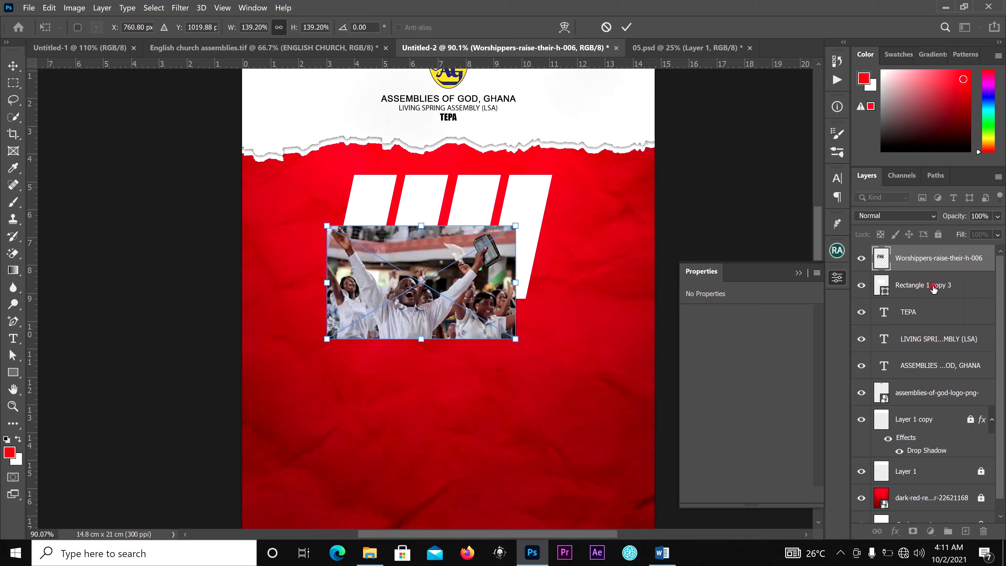
drag(515, 226, 563, 198)
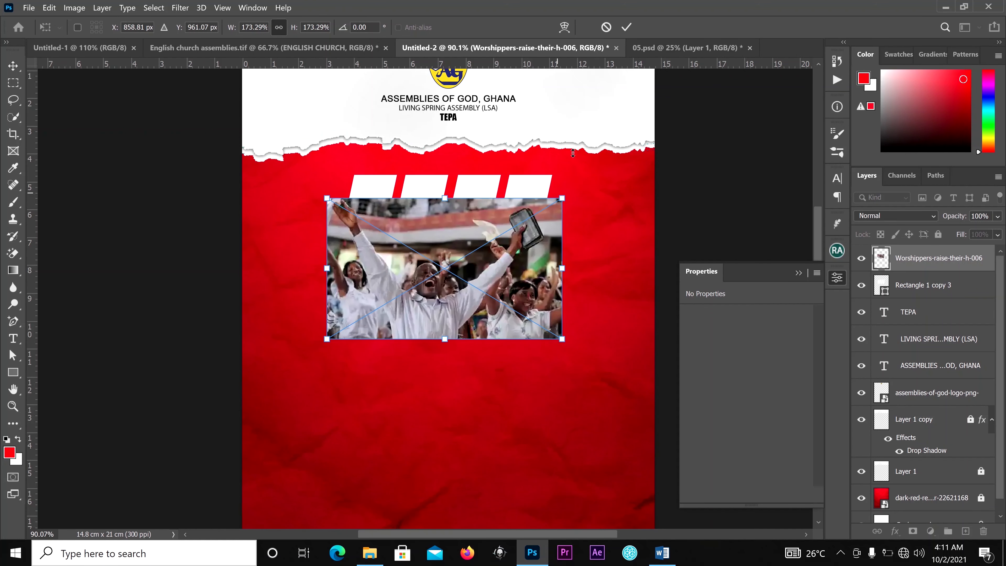
click(623, 30)
drag(467, 245, 467, 212)
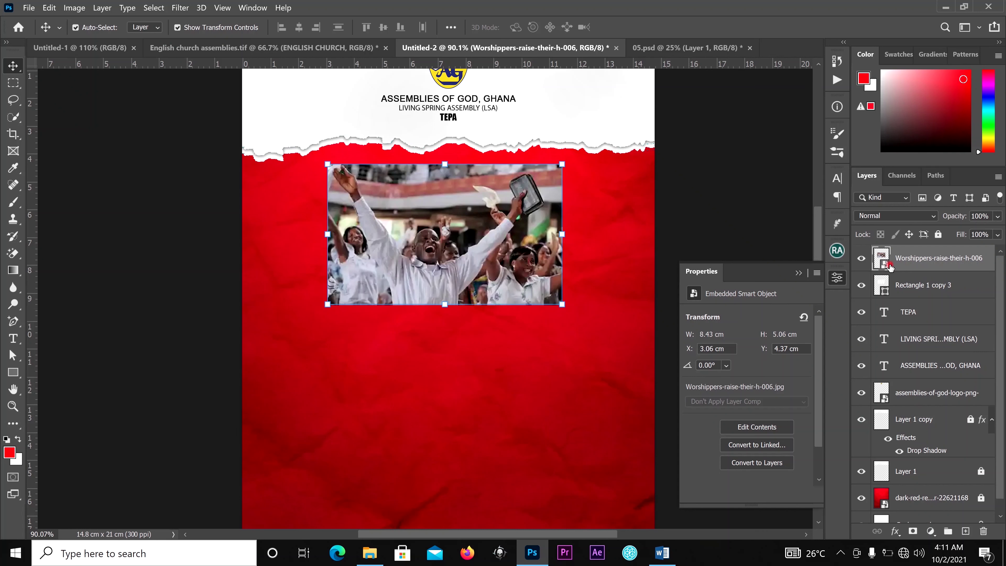
Rasterize the worshippers photo layer, clip it to the four slanted bars, and nudge it into place
right_click(922, 260)
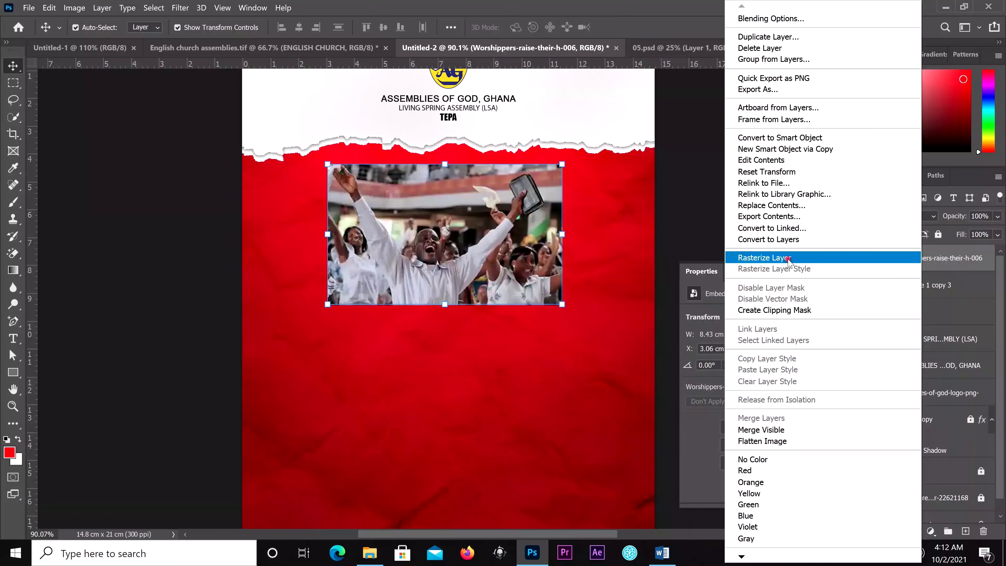
click(778, 260)
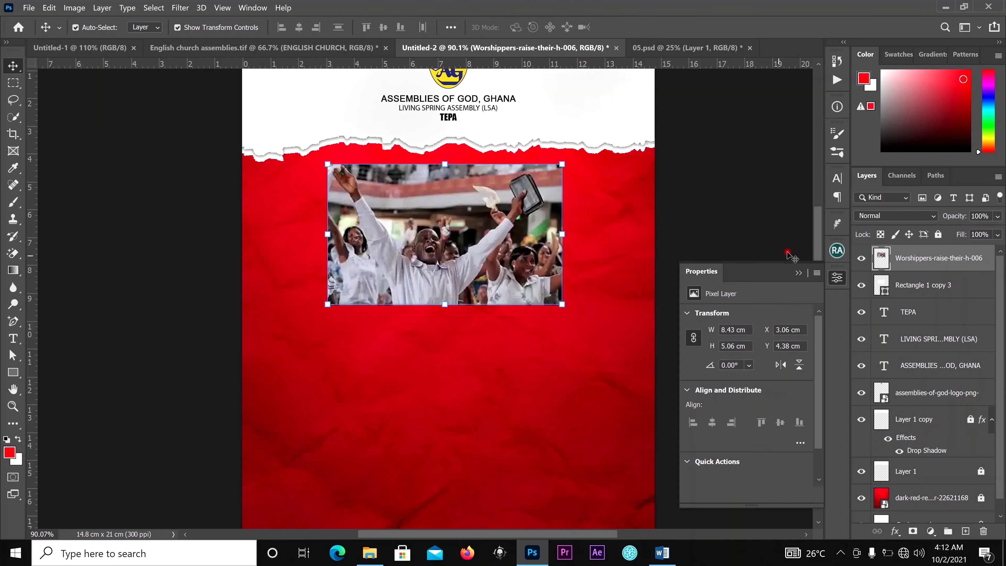
right_click(914, 262)
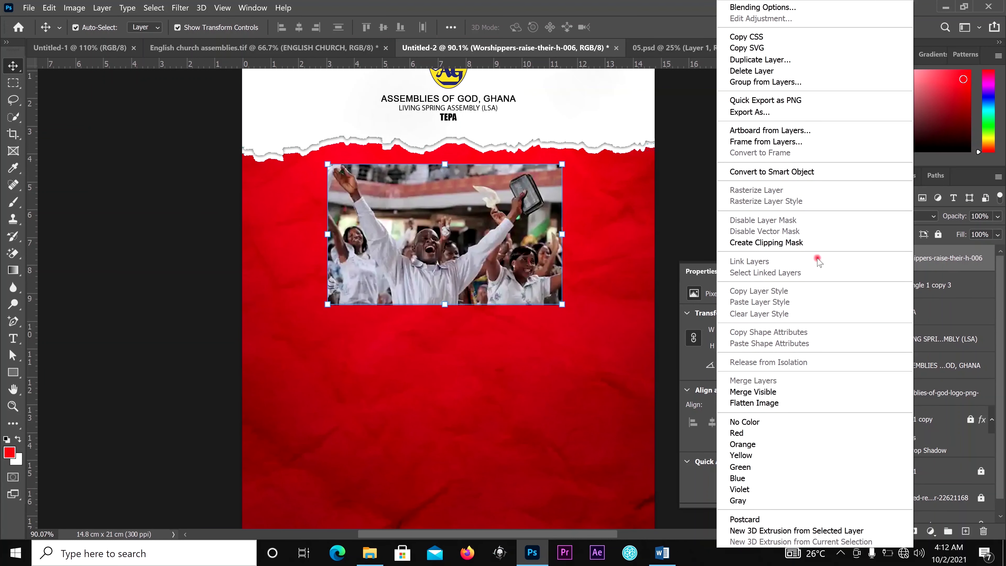
click(780, 248)
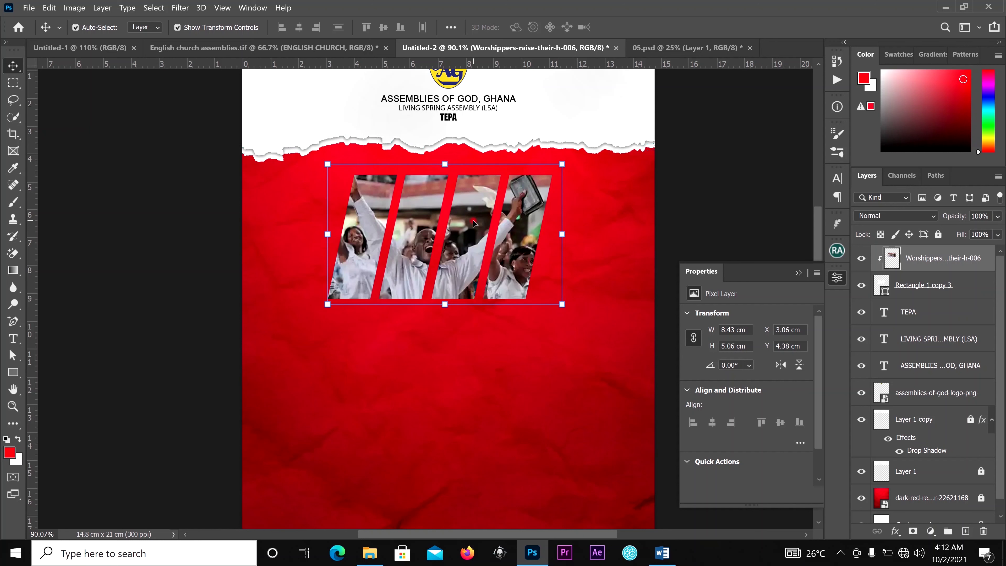
drag(474, 223, 473, 224)
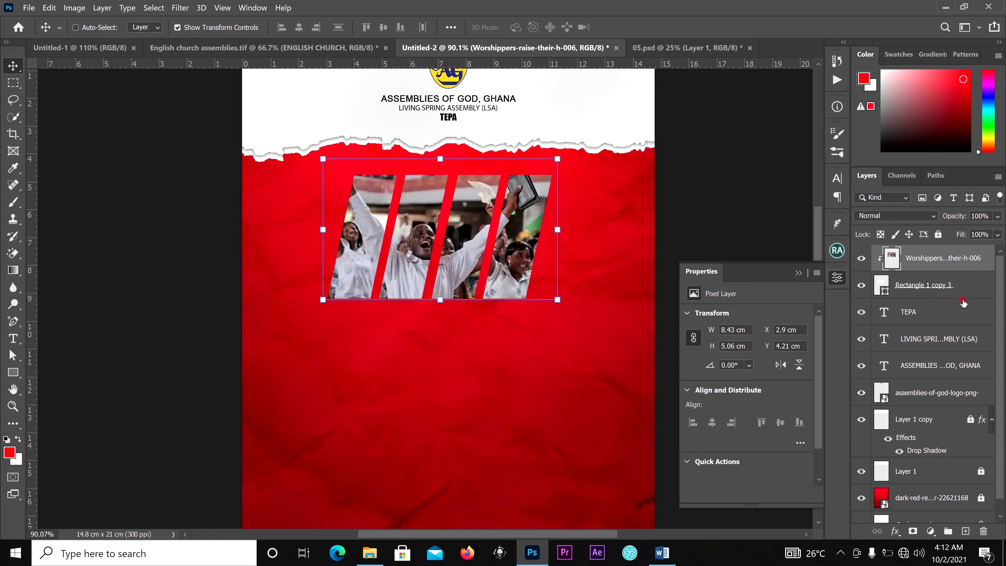
ctrl+click(965, 287)
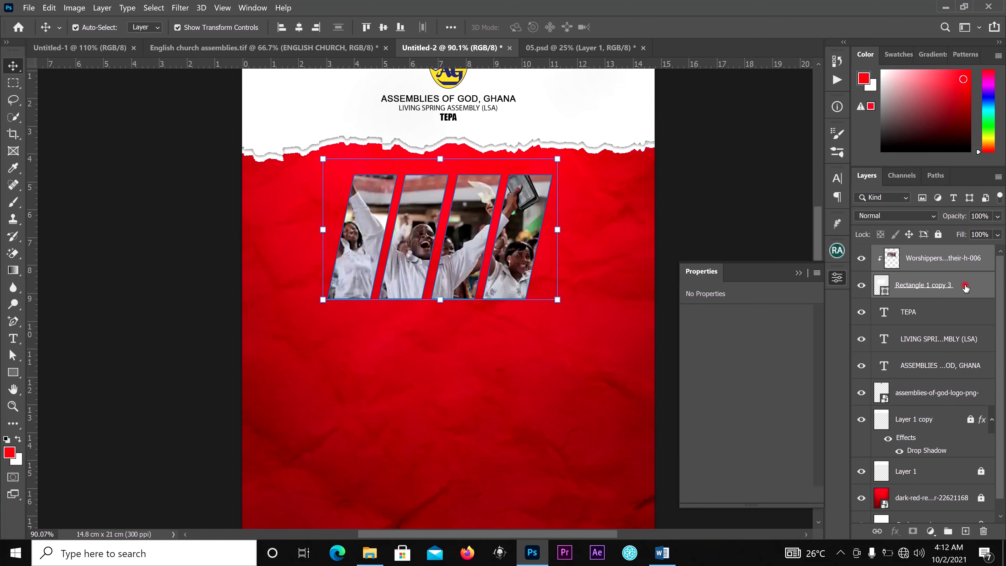
click(947, 309)
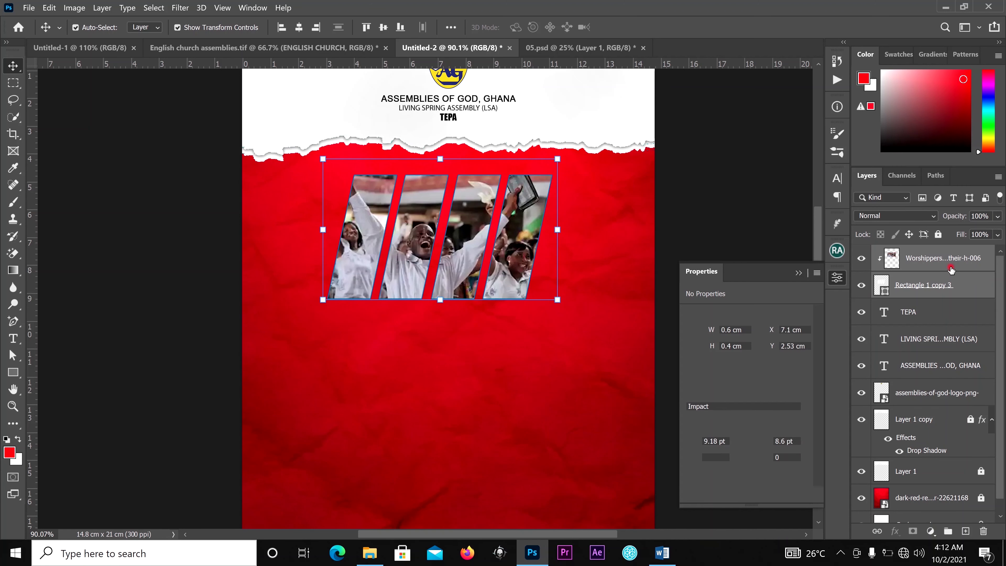
Link the worshippers photo layer with the bars layer, undoing a trial move
click(939, 259)
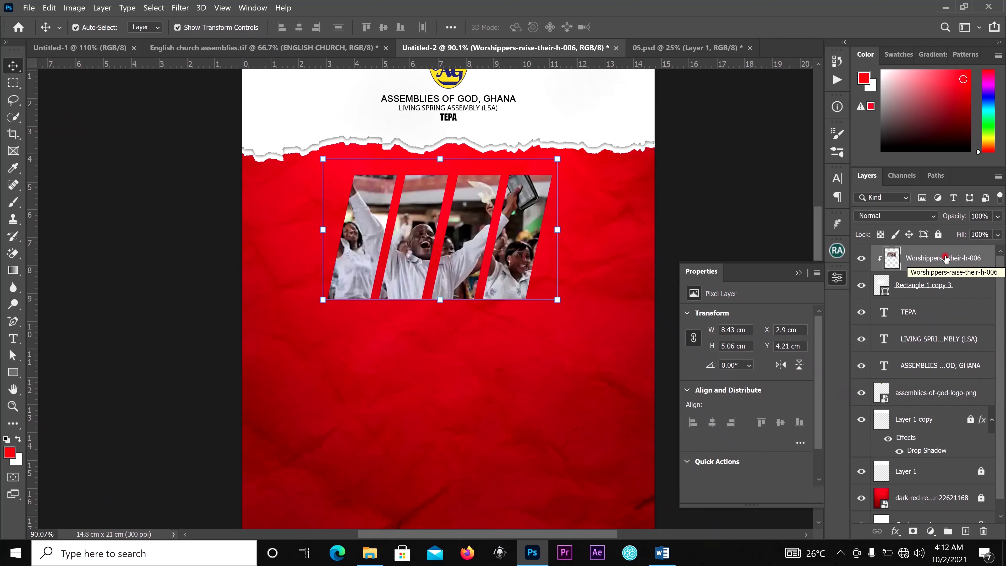
shift+click(951, 284)
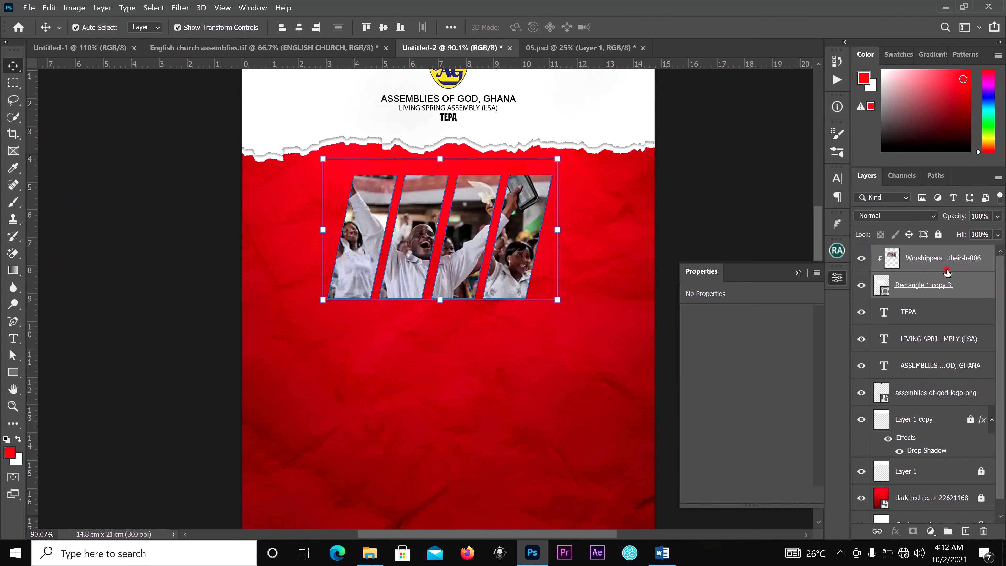
click(879, 532)
click(878, 532)
drag(513, 229, 528, 299)
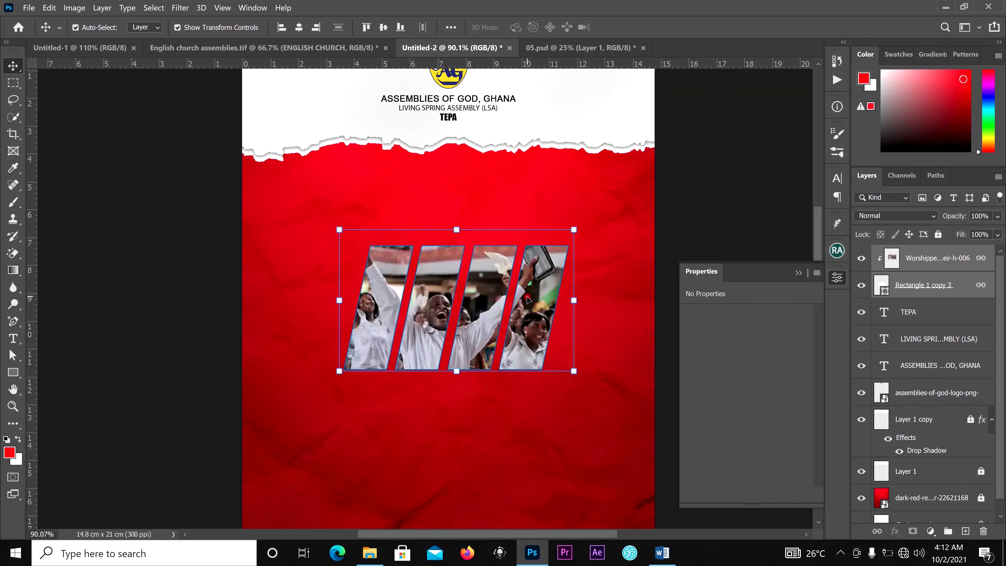
key(ctrl+z)
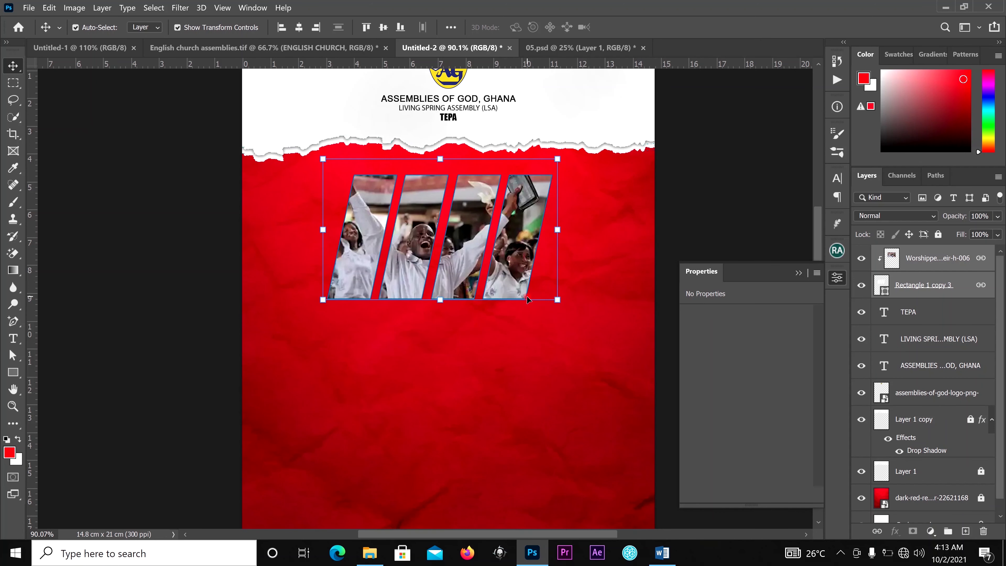
Add a placeholder text layer in the red area, then bring up the Word flyer wording
scroll(434, 242, down, 2)
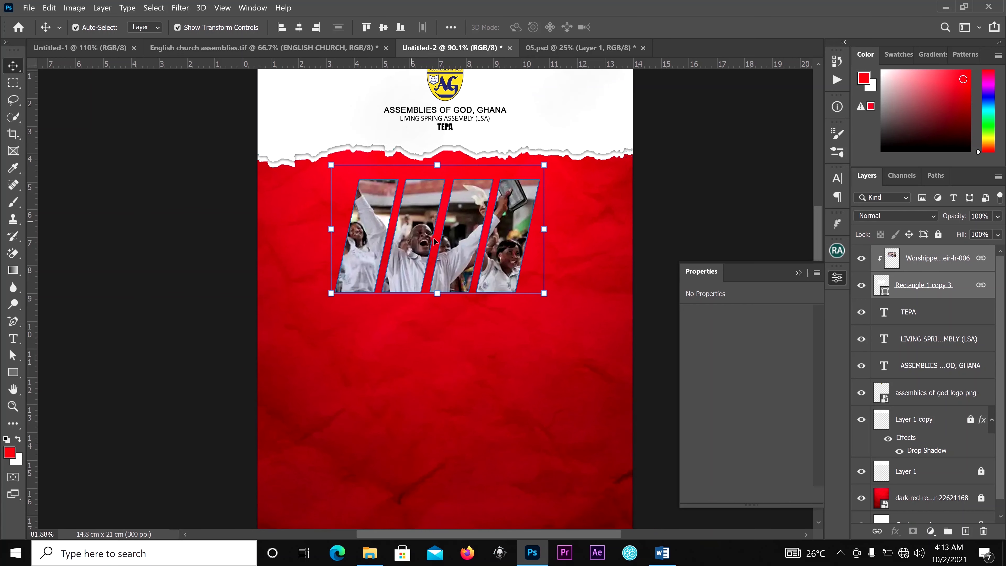
scroll(465, 265, down, 1)
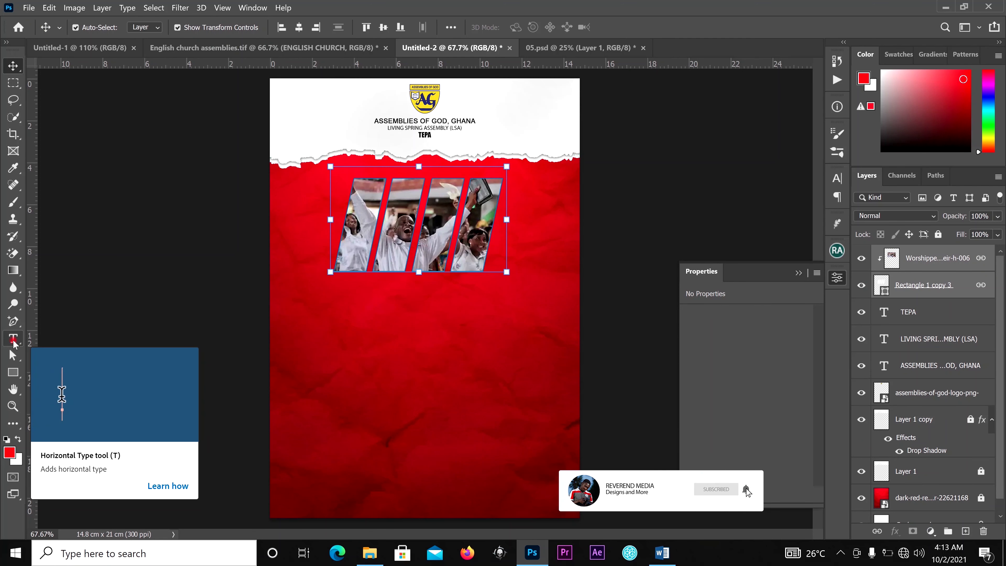
click(13, 341)
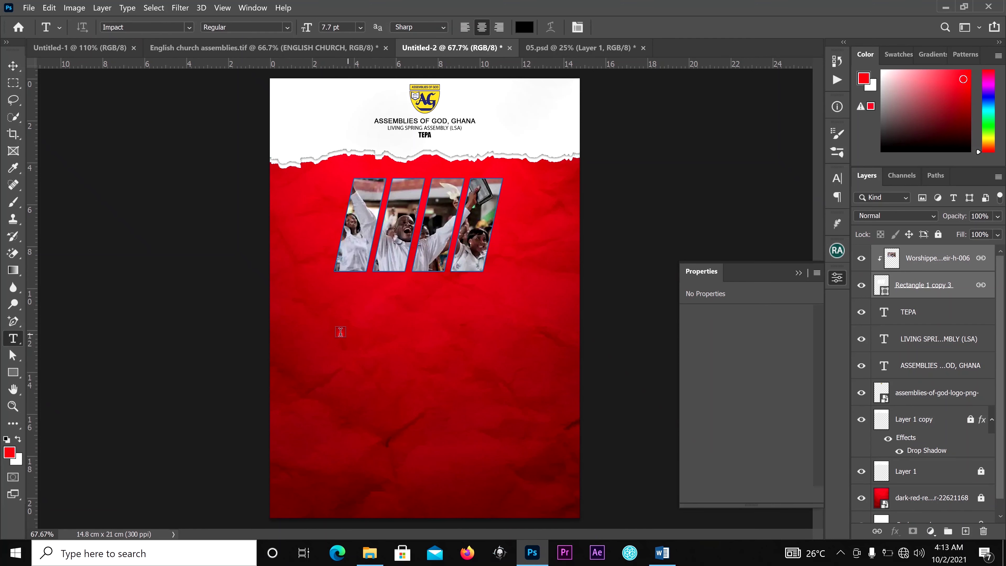
click(420, 366)
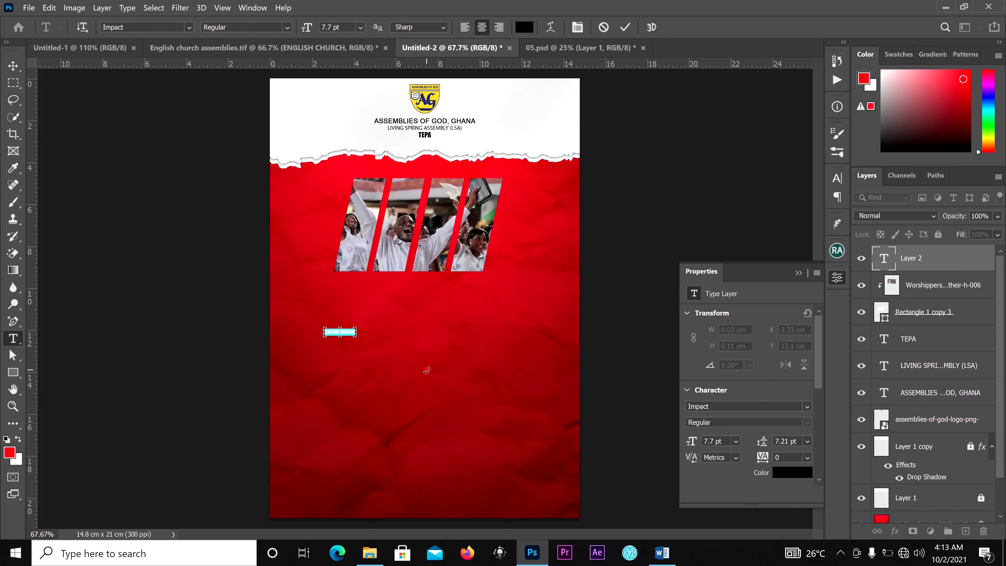
click(659, 500)
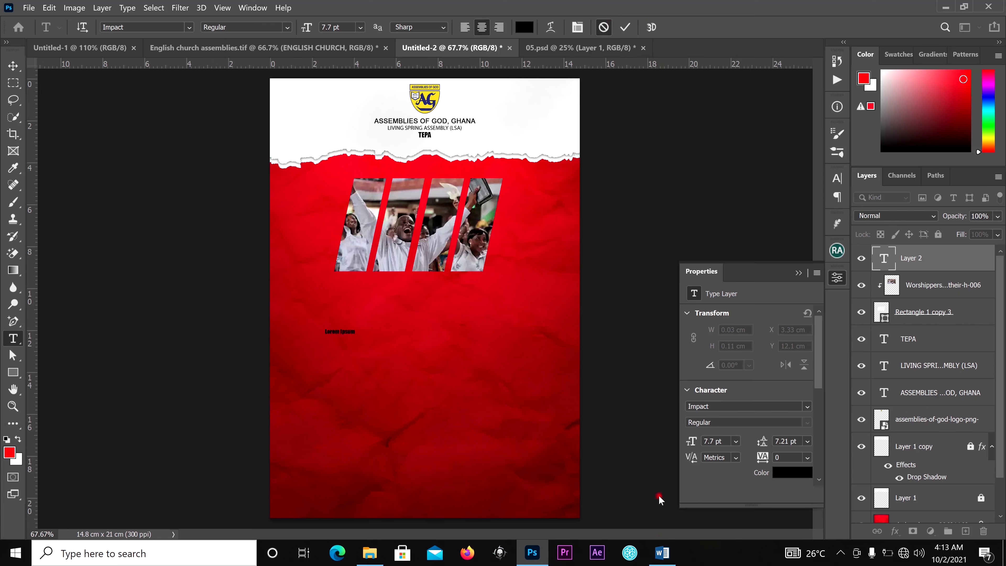
click(662, 552)
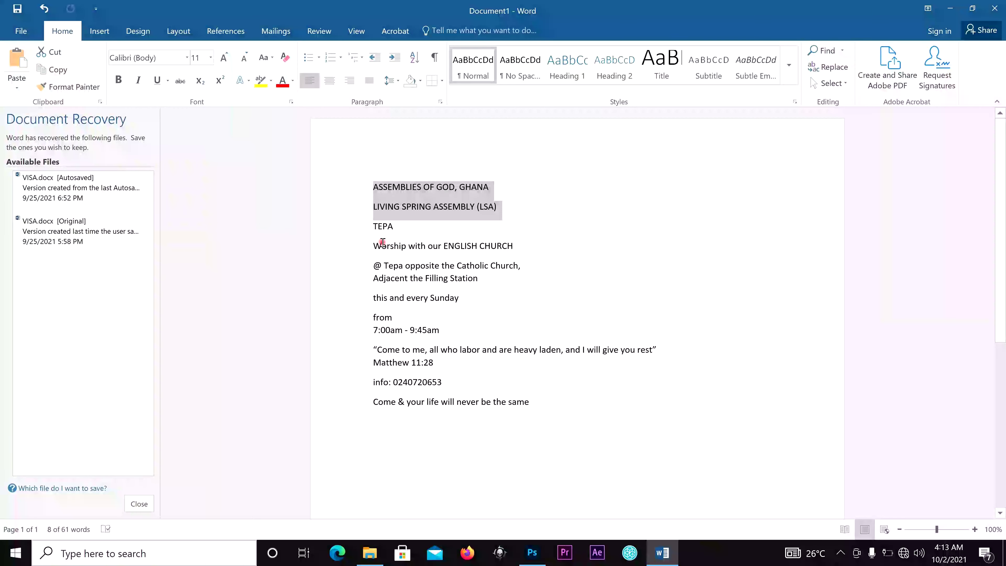
Copy the phrase 'Worship with our' from the Word document and return to Photoshop
drag(373, 244, 439, 245)
right_click(440, 245)
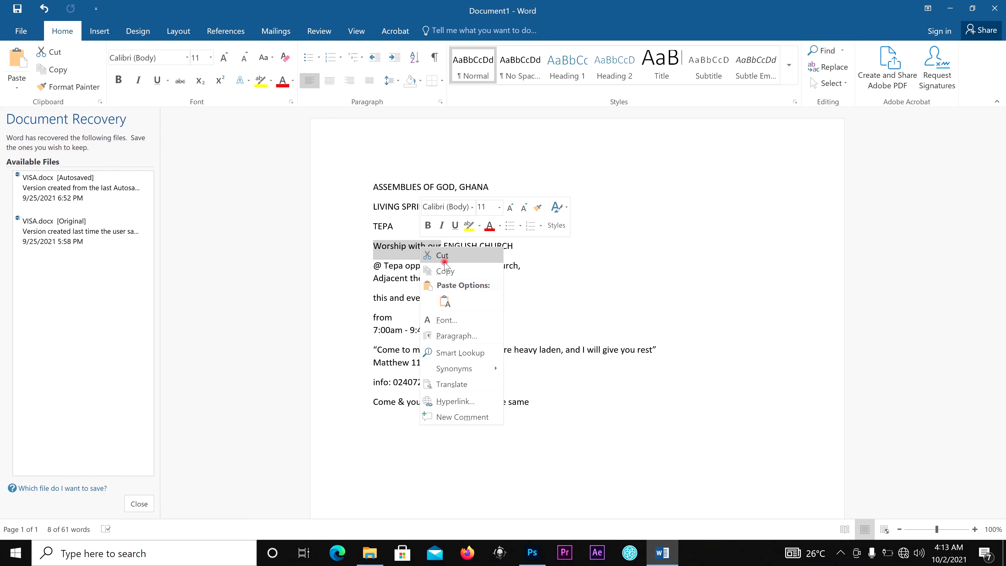
click(447, 273)
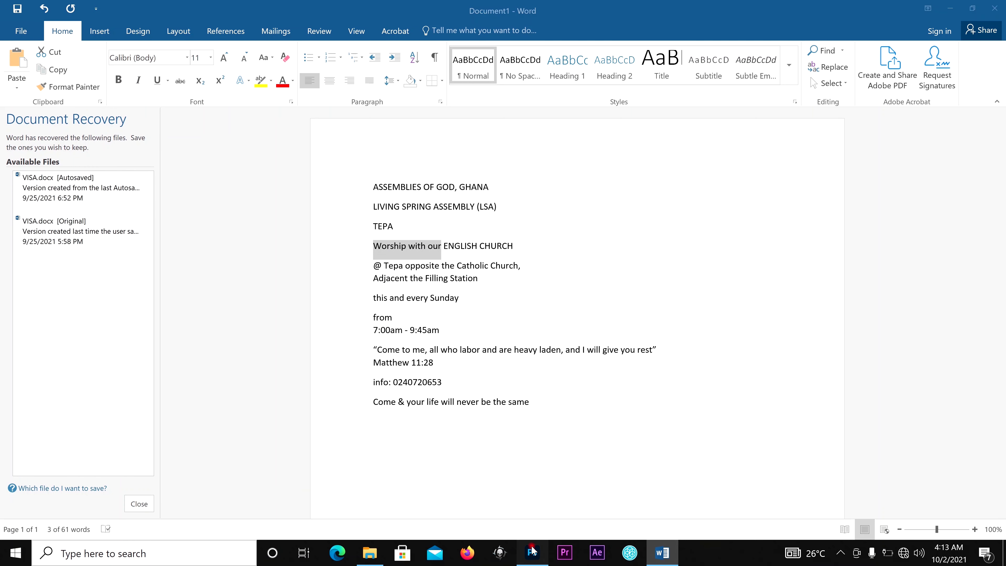
click(533, 552)
Paste 'Worship with our' as a new text layer and scale it into a large headline
click(340, 320)
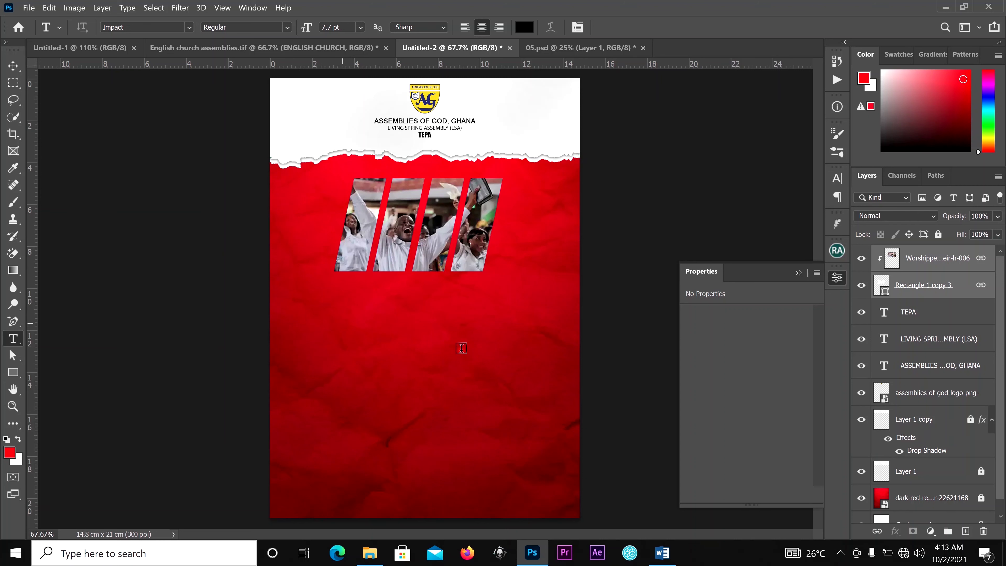
key(ctrl+v)
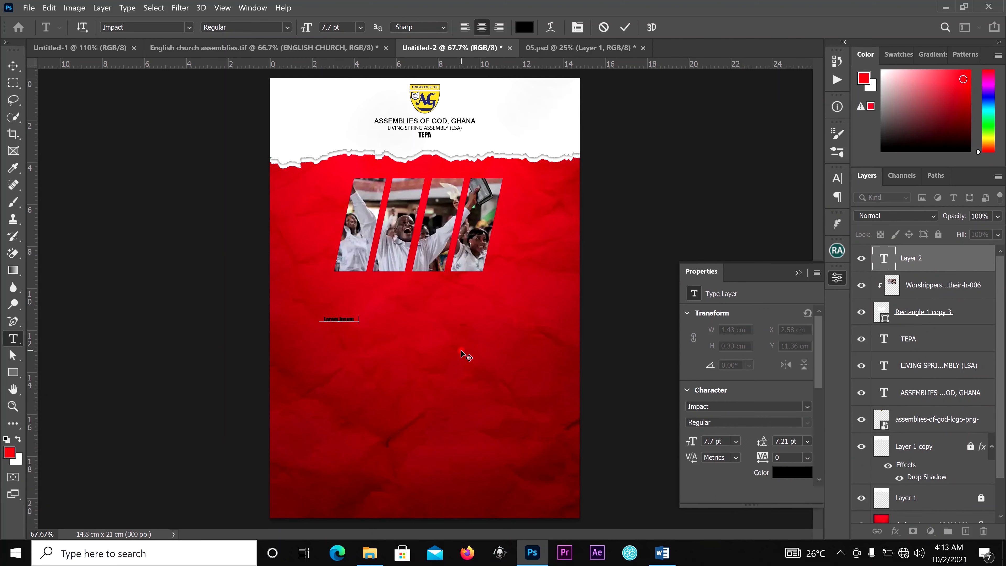
click(625, 27)
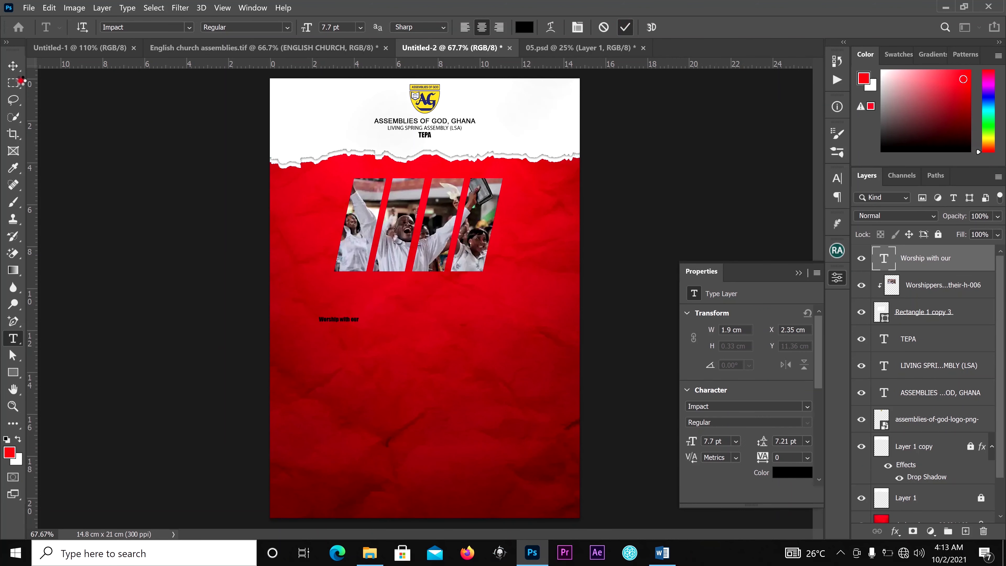
click(13, 66)
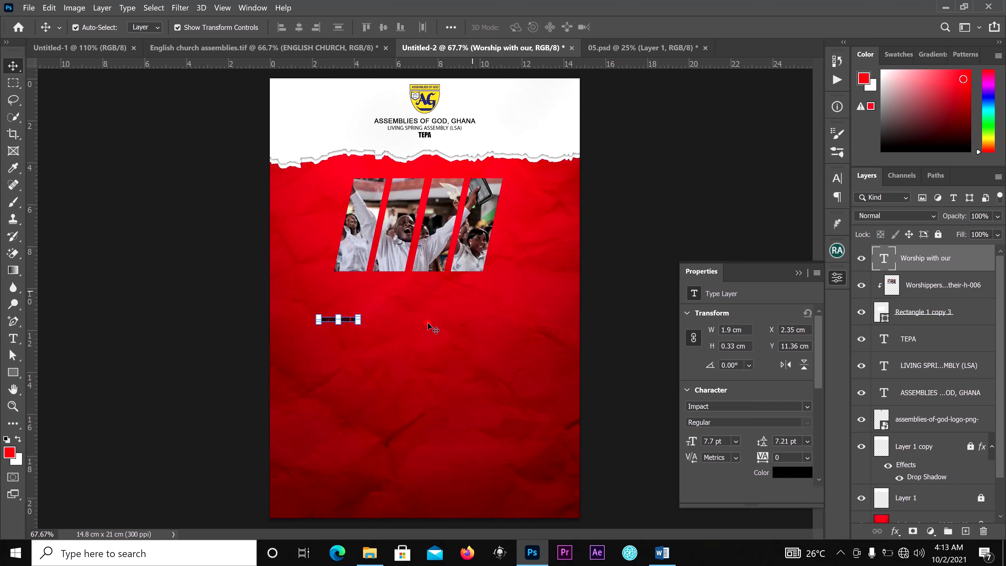
drag(360, 316, 478, 277)
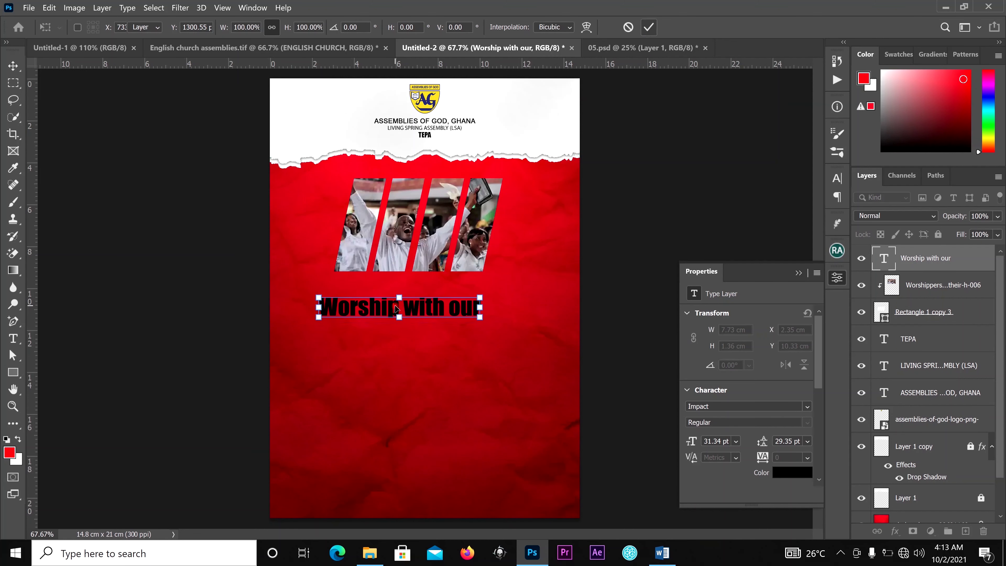
key(Return)
Cut the word 'Worship' out of the headline, leaving only 'with our'
double_click(393, 313)
drag(401, 308, 320, 309)
right_click(347, 310)
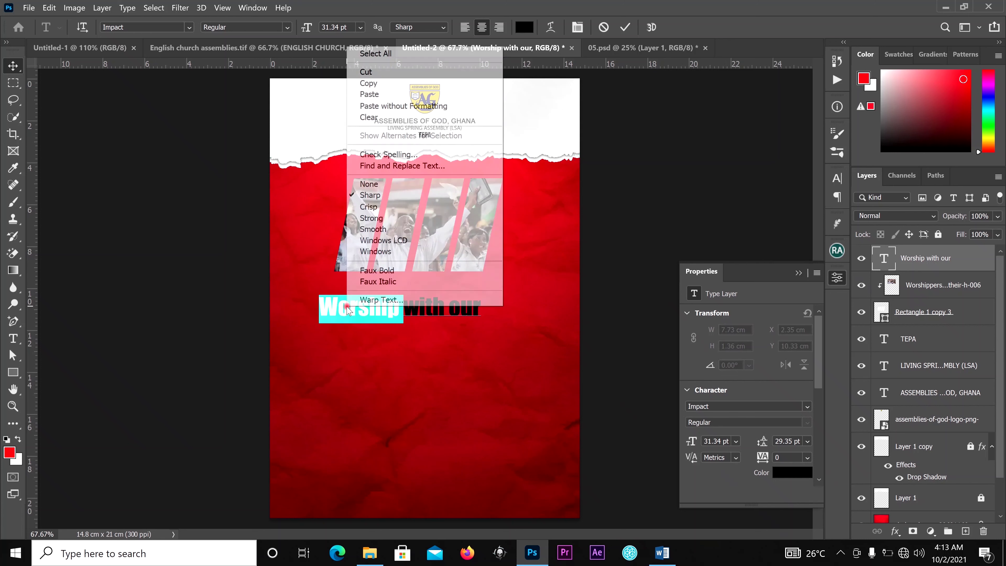
click(396, 73)
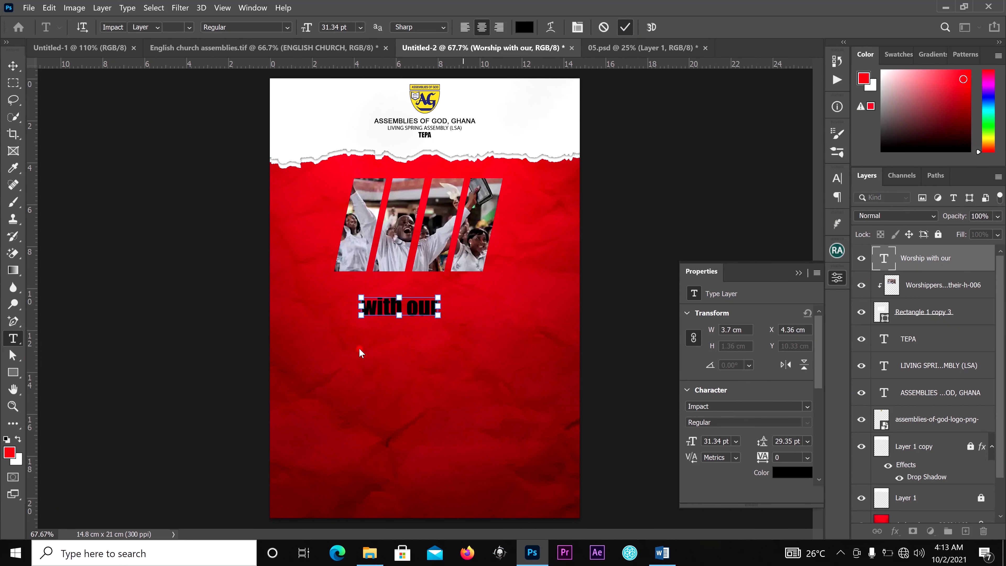
key(Escape)
Add a separate 'Worship' text layer below 'with our'
click(379, 369)
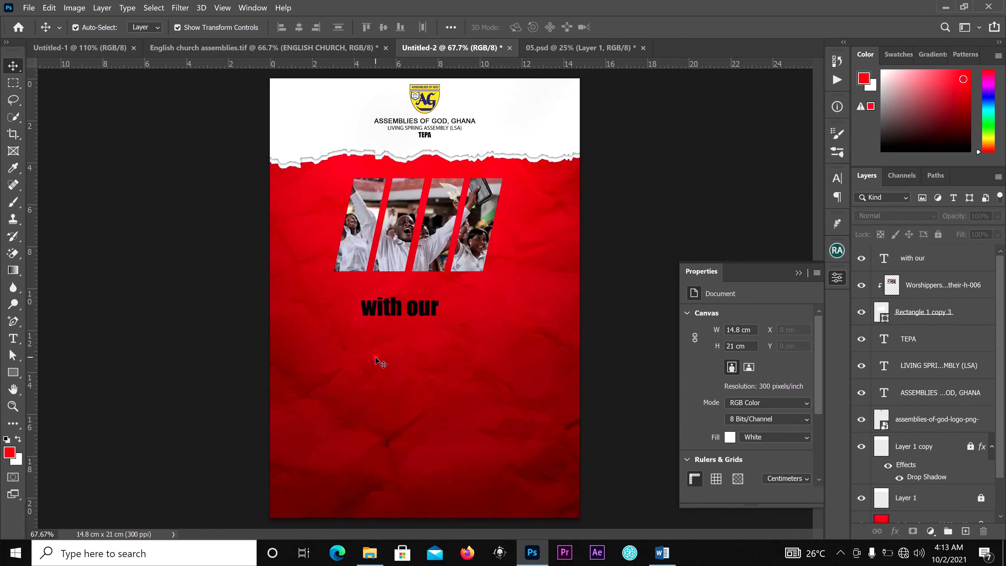
click(13, 338)
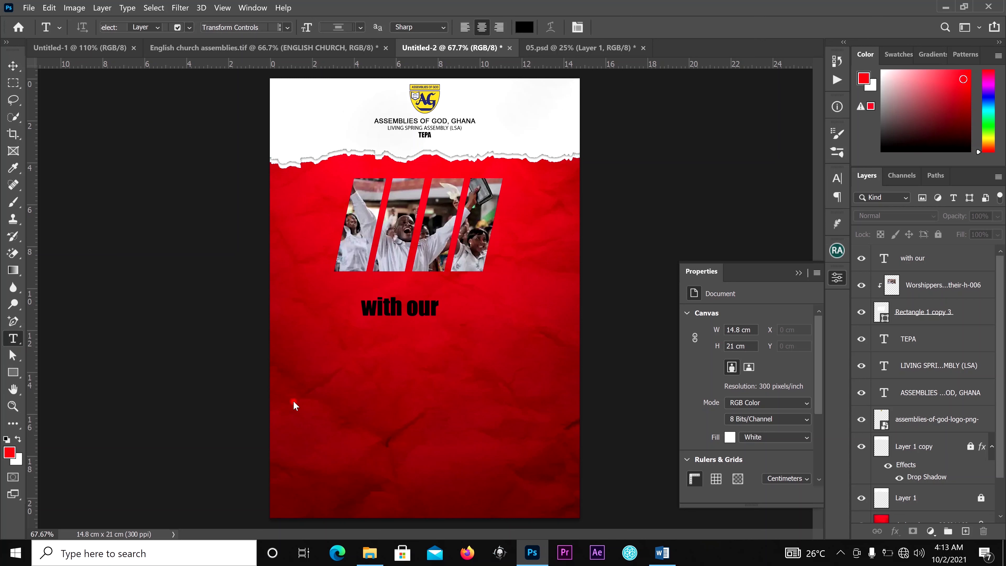
click(412, 396)
key(ctrl)
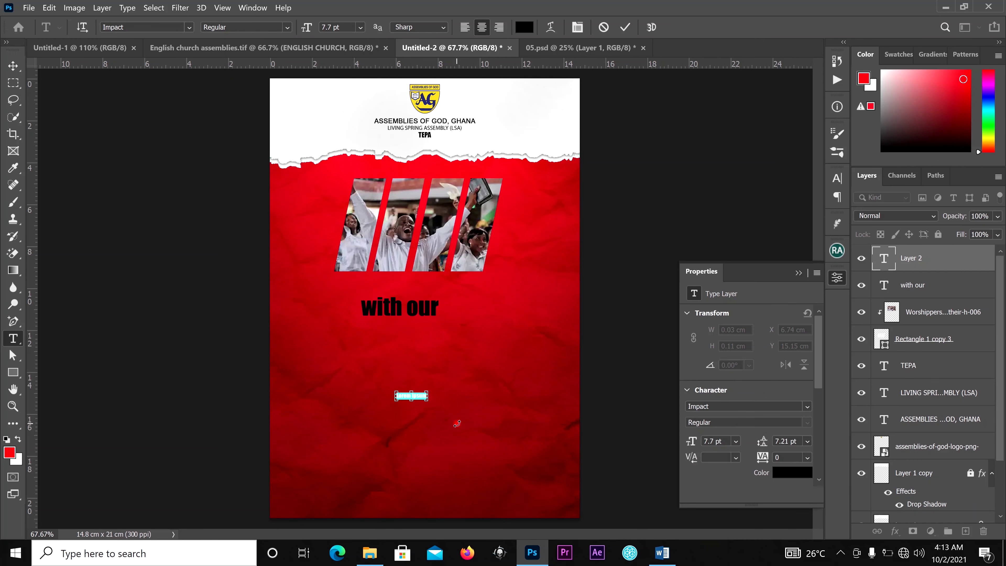
text(Worship)
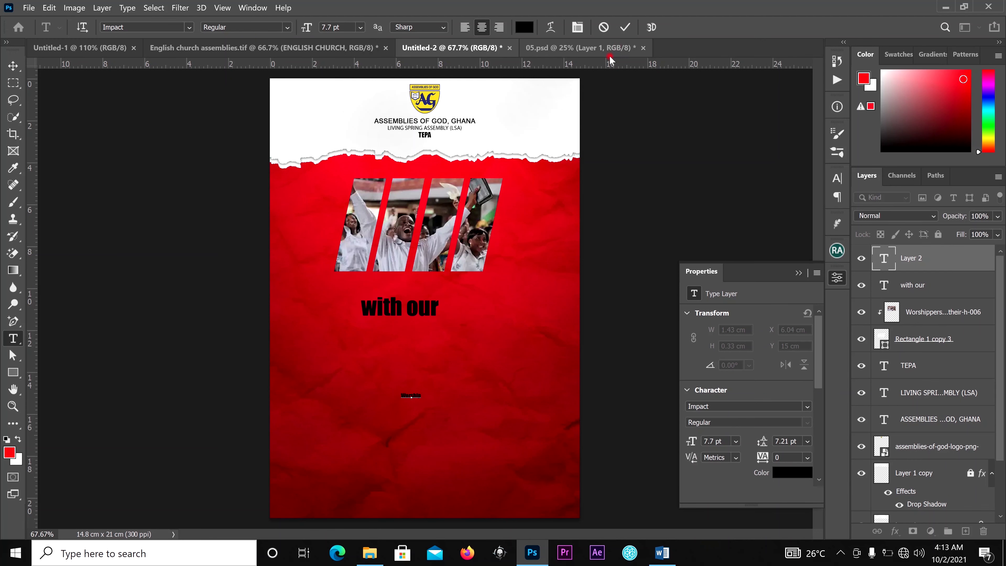
click(626, 27)
Enlarge the 'Worship' text about fivefold
key(v)
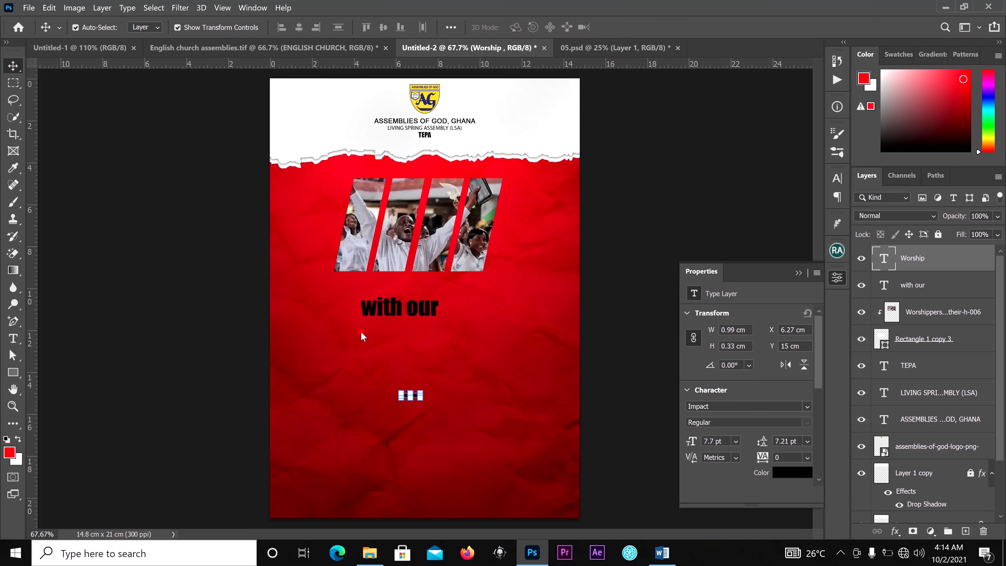
drag(426, 390, 515, 351)
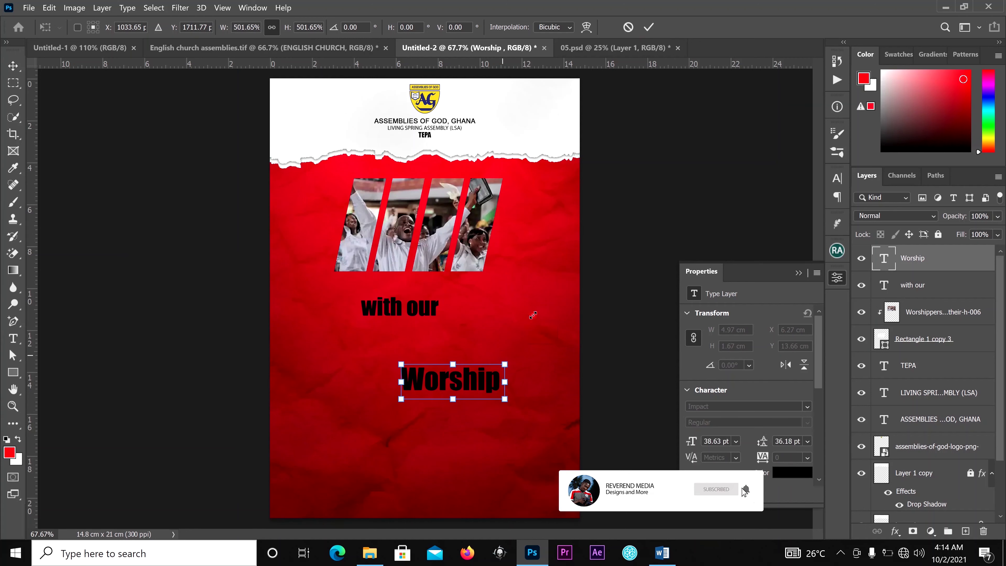
click(649, 28)
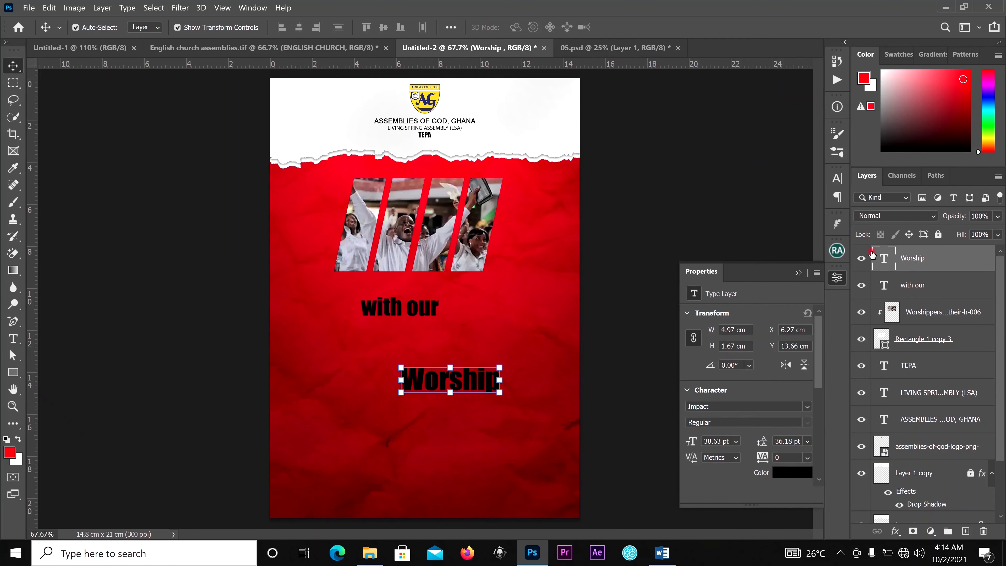
Set 'Worship' in the Great Vibes script font
click(838, 179)
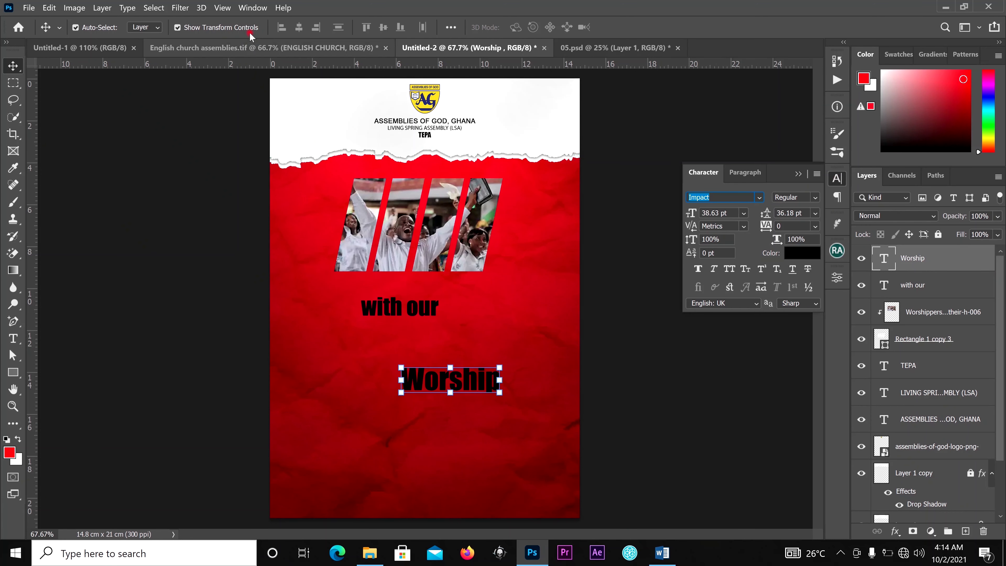
click(260, 8)
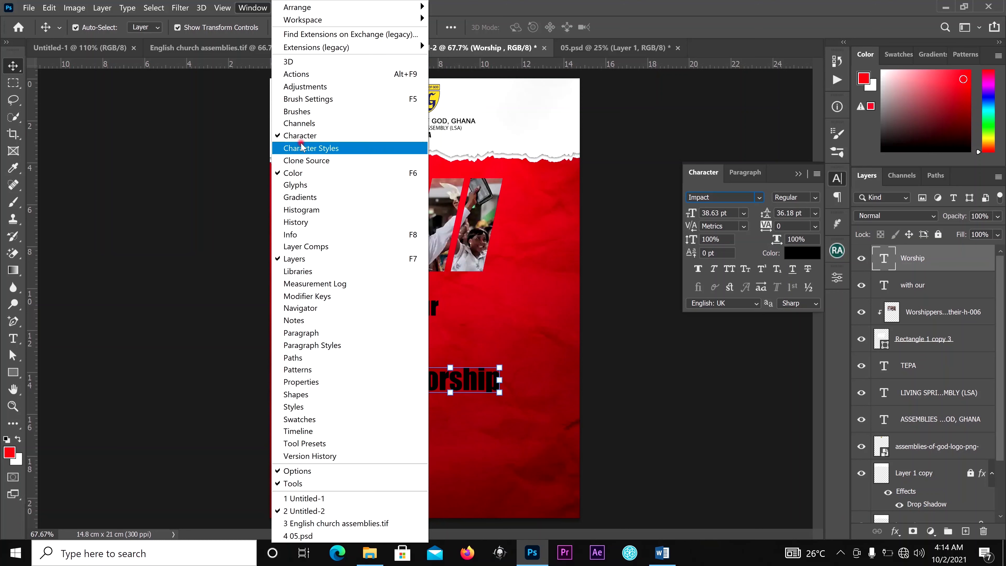
click(727, 31)
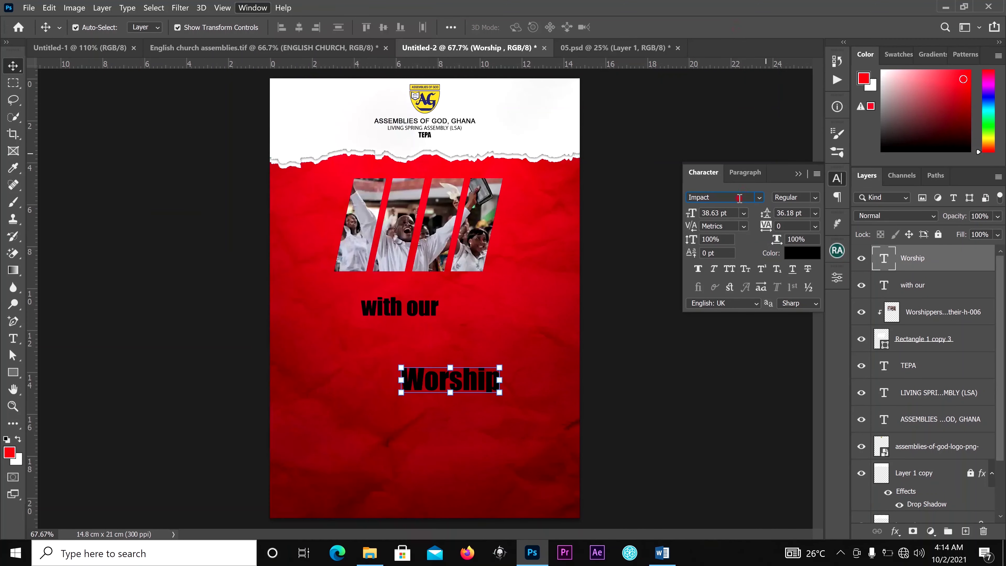
click(760, 198)
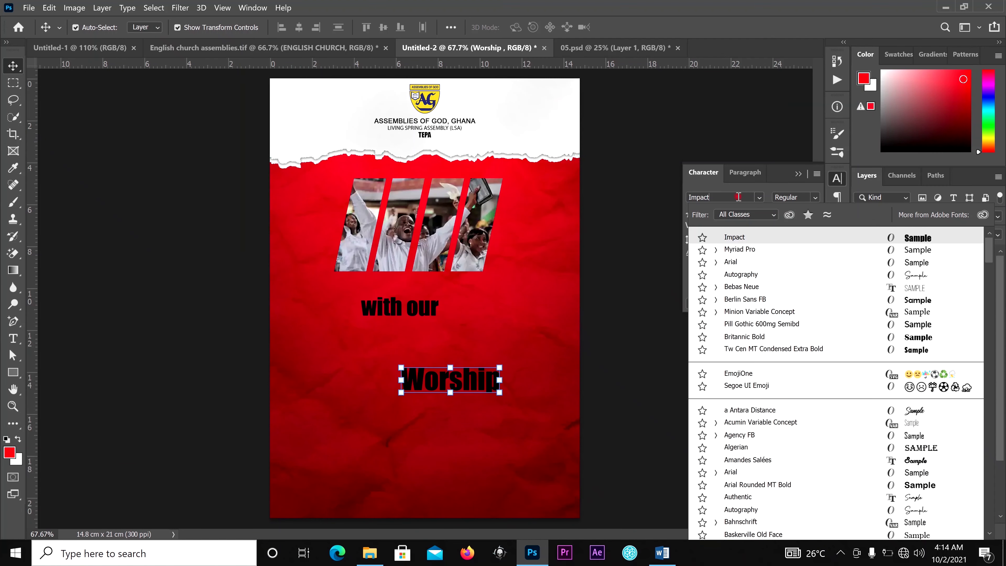
text(GRE)
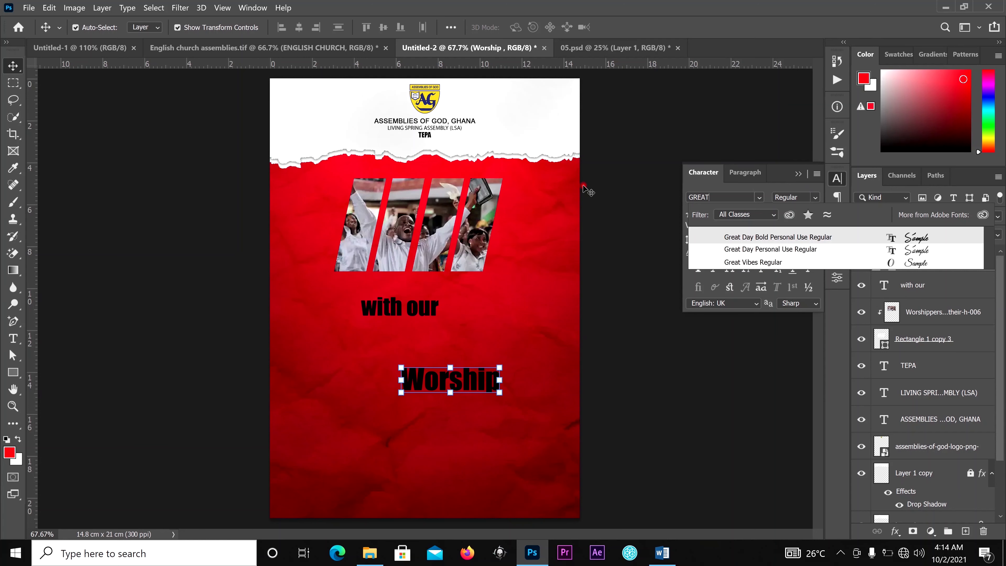
click(752, 262)
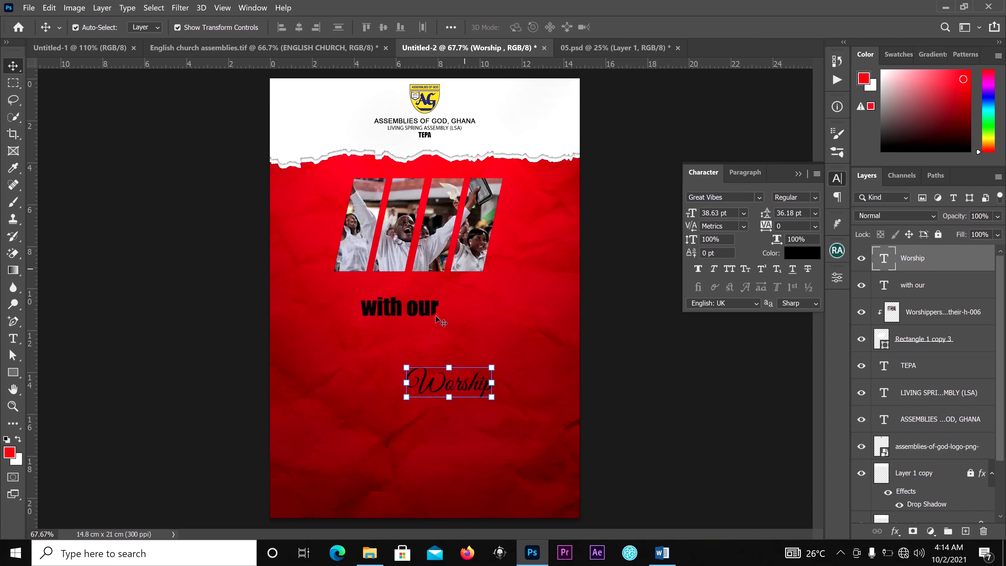
Enlarge 'Worship' to about 131%, lower 'with our', and place 'Worship' just below the photo bars
drag(491, 368, 499, 363)
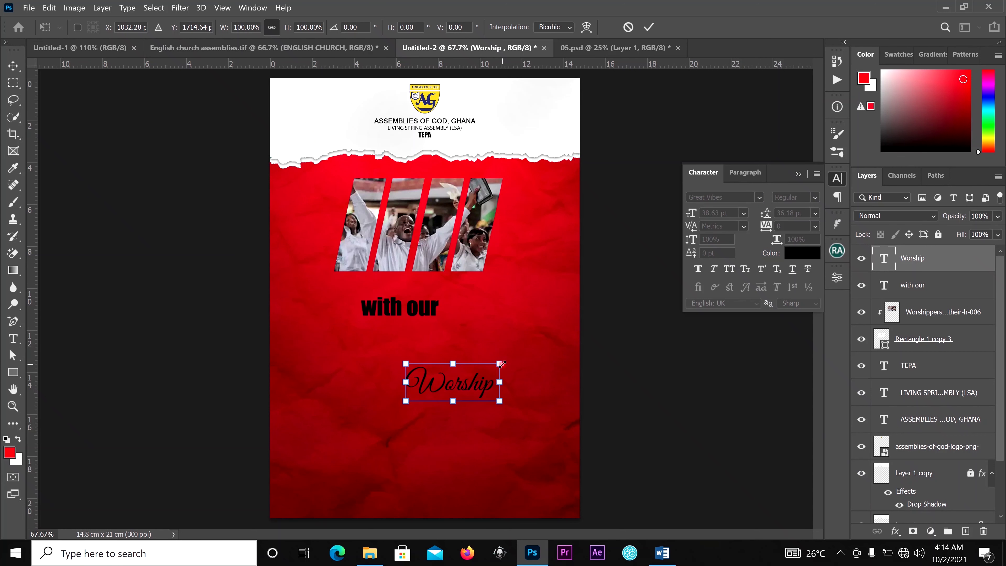
drag(500, 365, 531, 349)
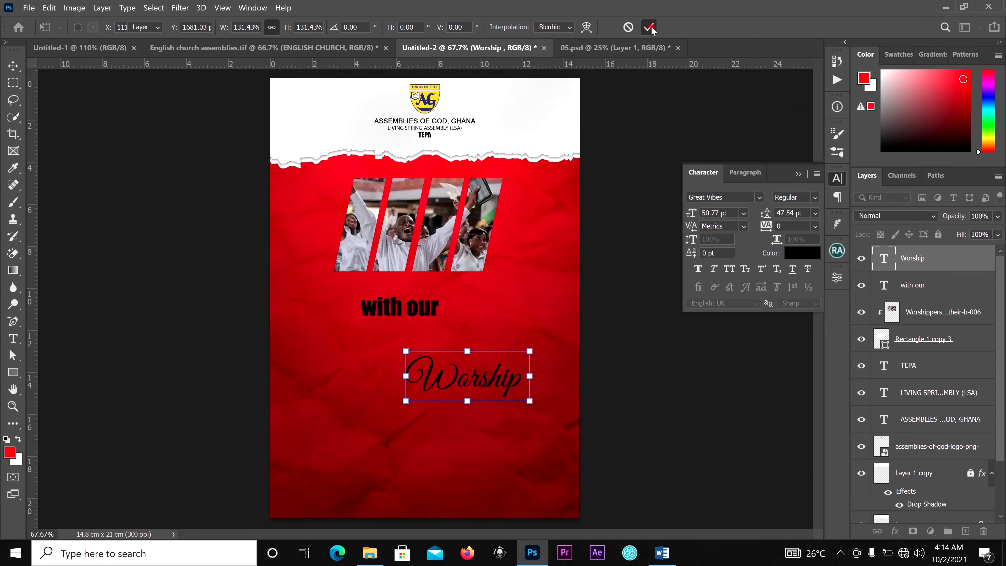
drag(416, 309, 383, 378)
drag(496, 369, 457, 313)
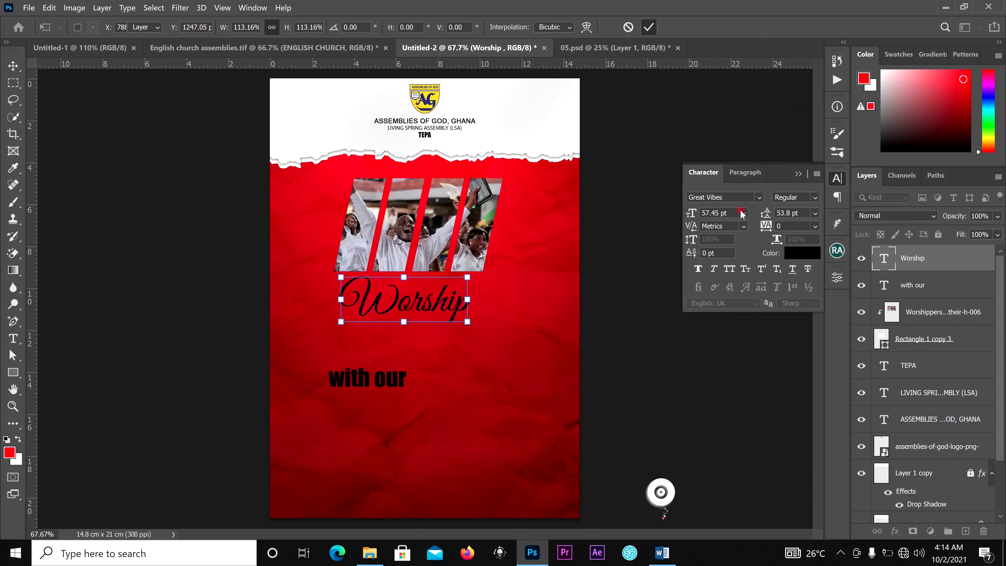
key(Return)
Make 'Worship' white, enlarge it slightly, and nudge it right and down
click(797, 253)
drag(737, 257, 660, 132)
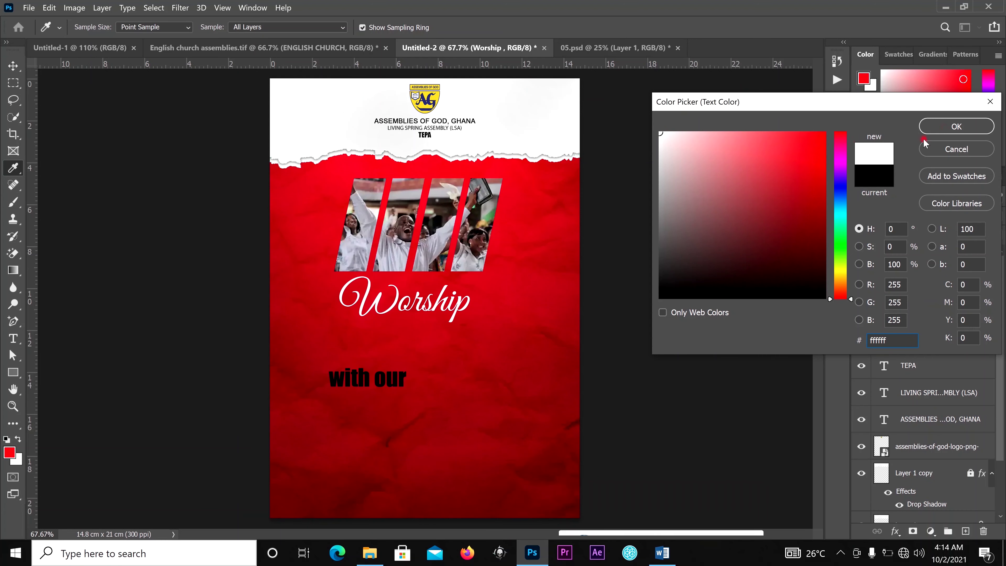
click(927, 128)
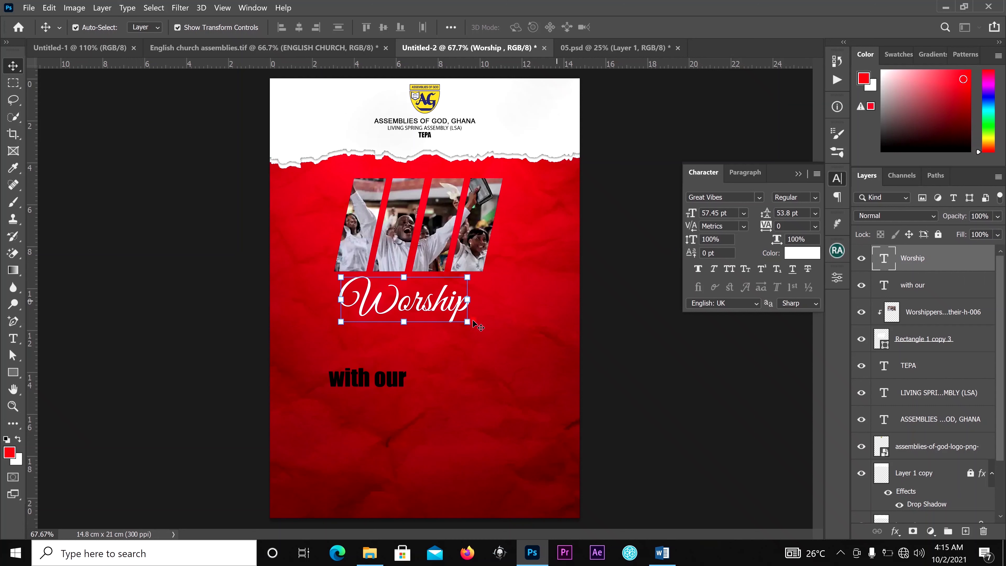
drag(471, 326, 479, 336)
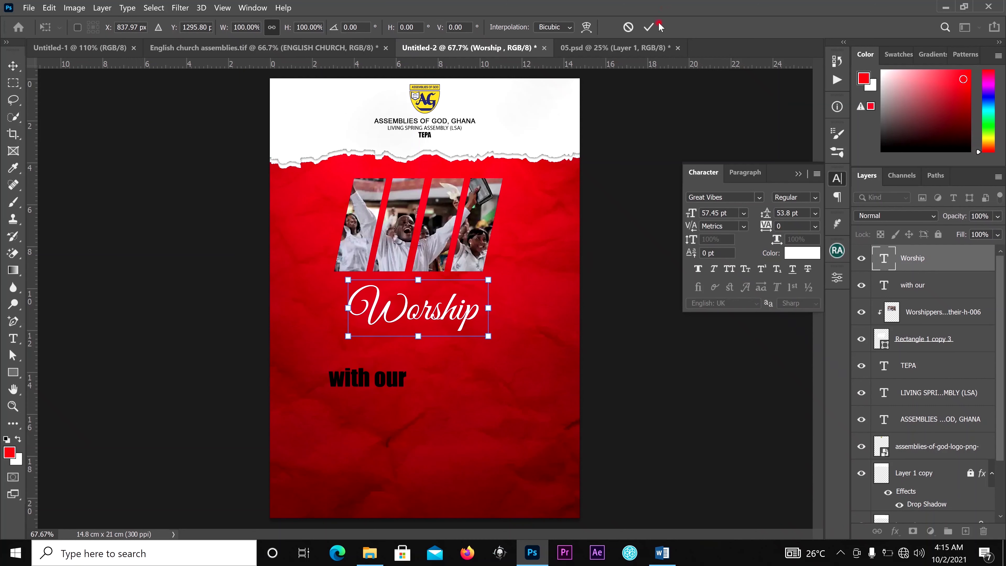
click(628, 27)
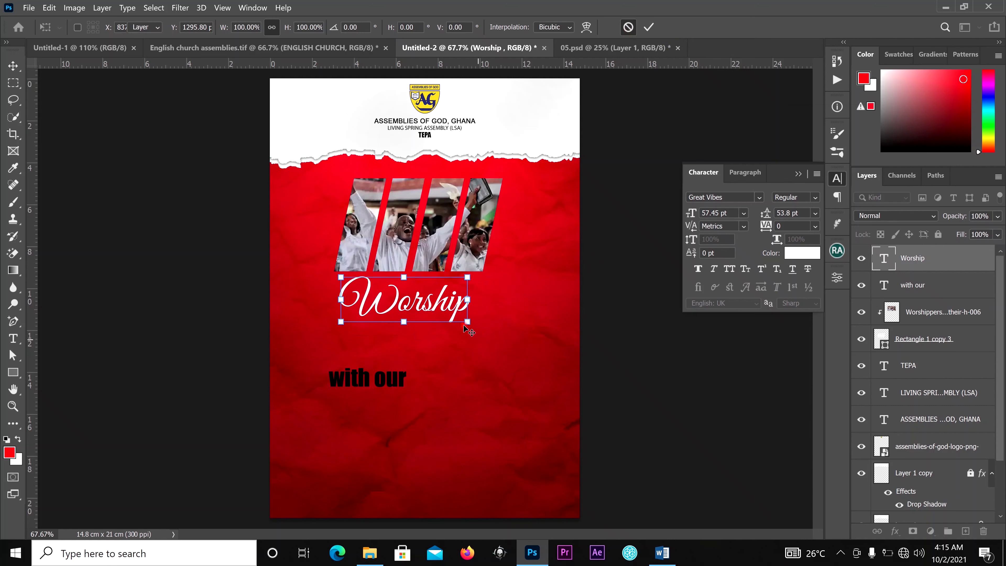
drag(468, 322, 497, 339)
click(649, 27)
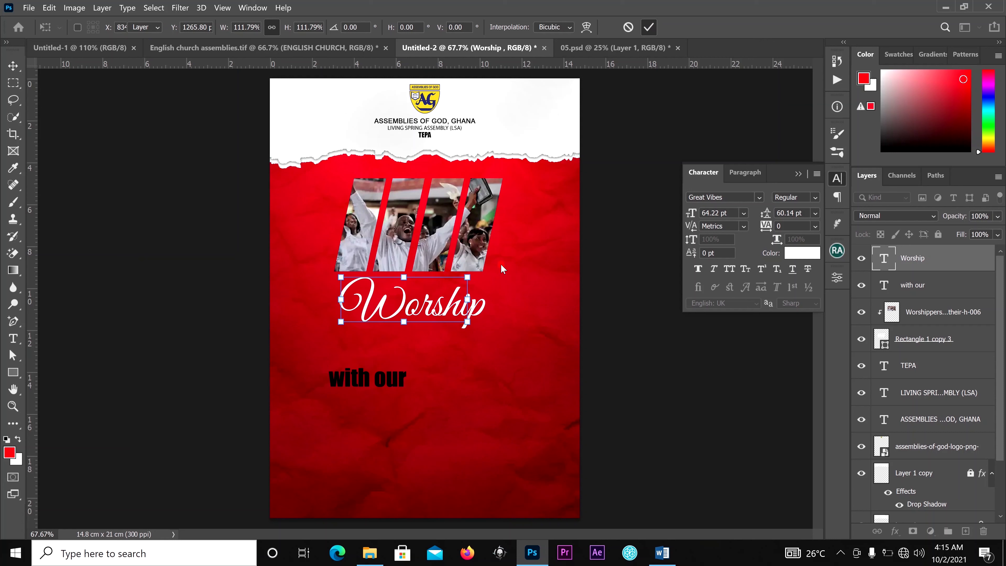
key(Return)
drag(431, 305, 440, 310)
Move 'with our' up under 'Worship' and colour it the logo's yellow
drag(387, 381, 447, 322)
click(803, 254)
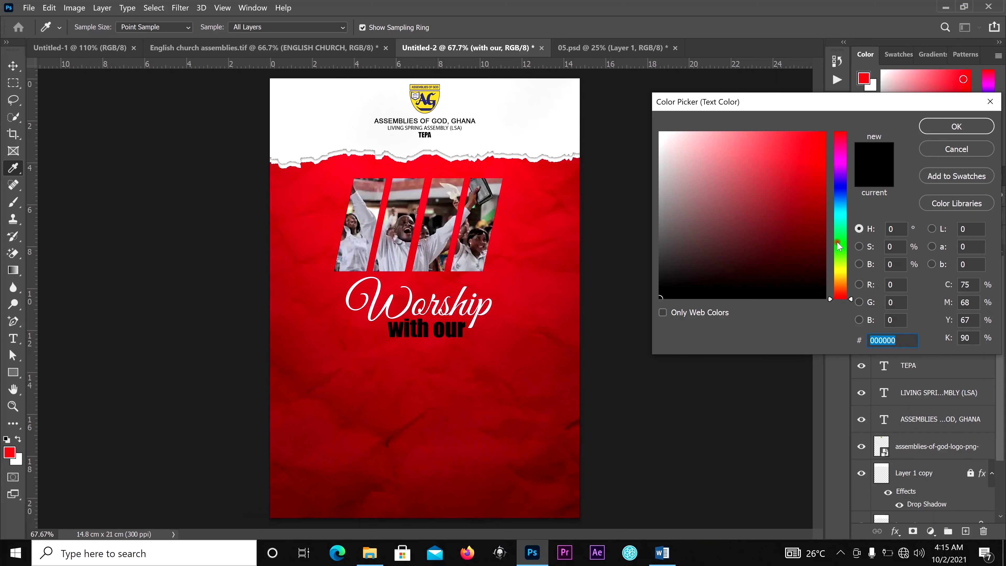
click(435, 96)
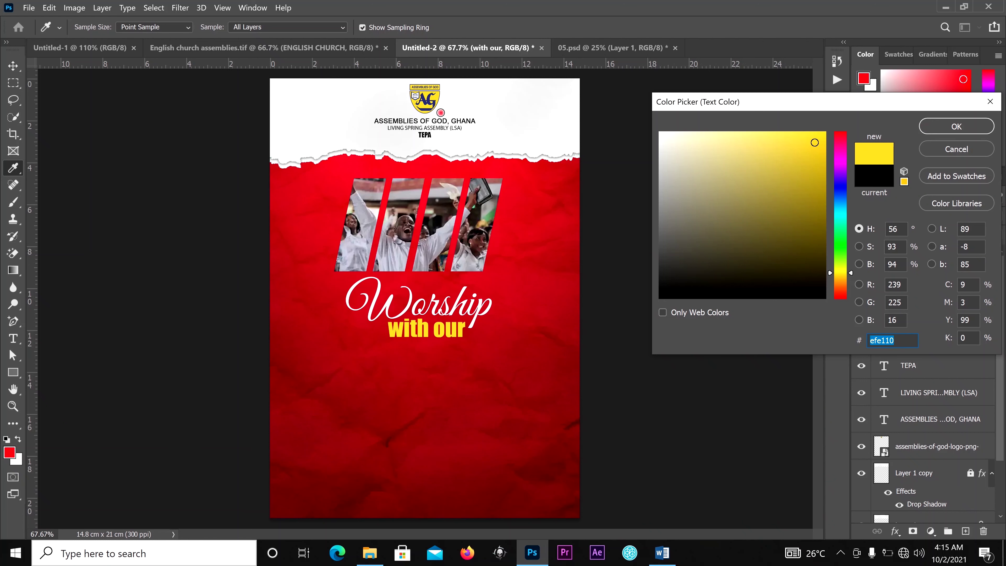
click(956, 127)
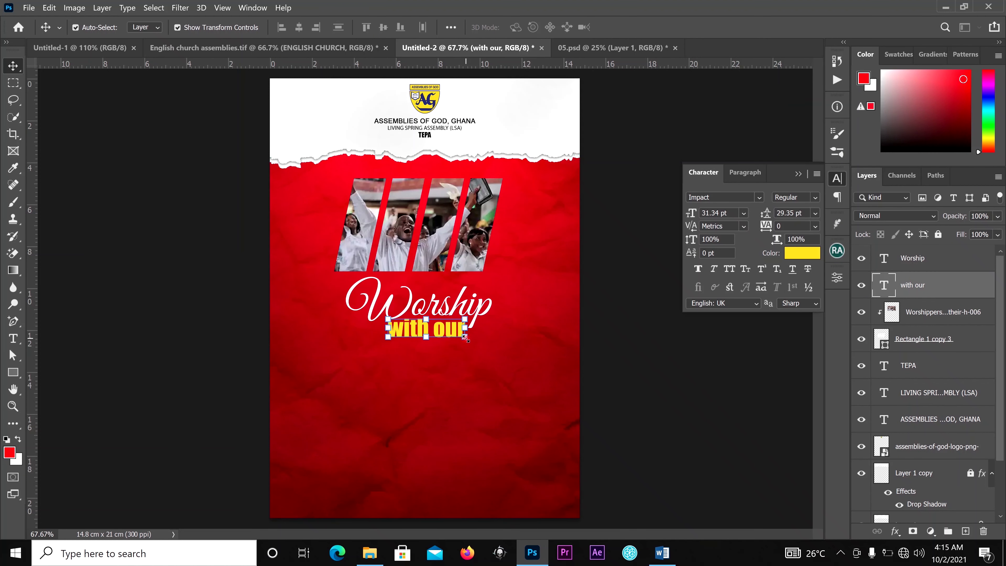
Shrink 'with our' to about two thirds, stack its layer above Worship, and tuck it under the script
key(ctrl+t)
drag(468, 348, 439, 322)
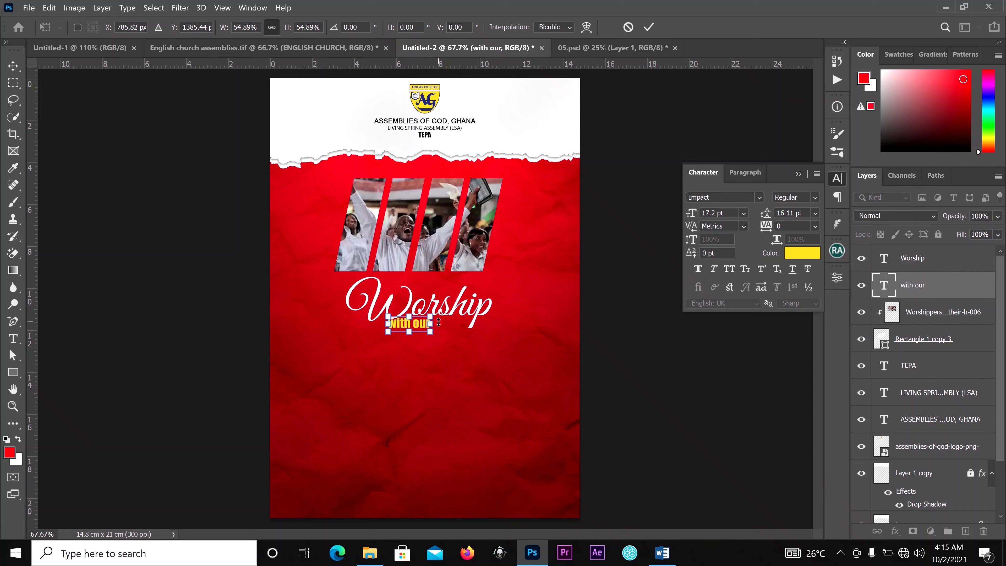
scroll(484, 290, up, 2)
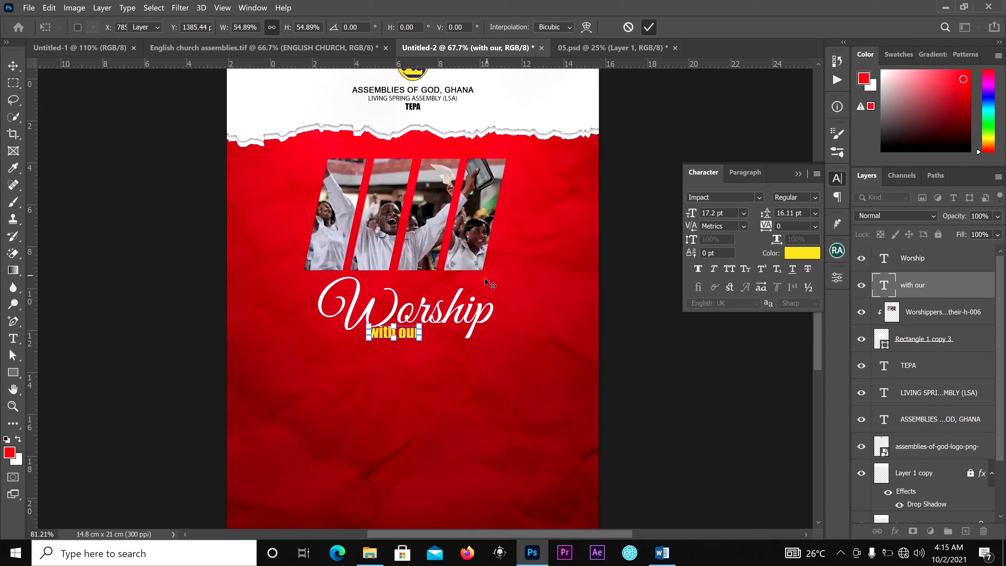
scroll(486, 288, up, 1)
double_click(374, 350)
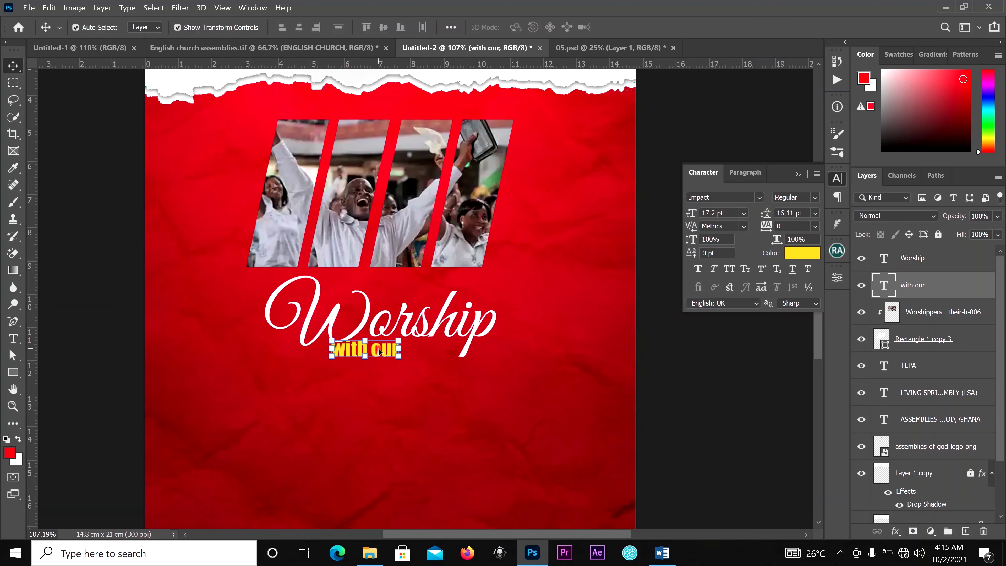
drag(411, 357, 415, 356)
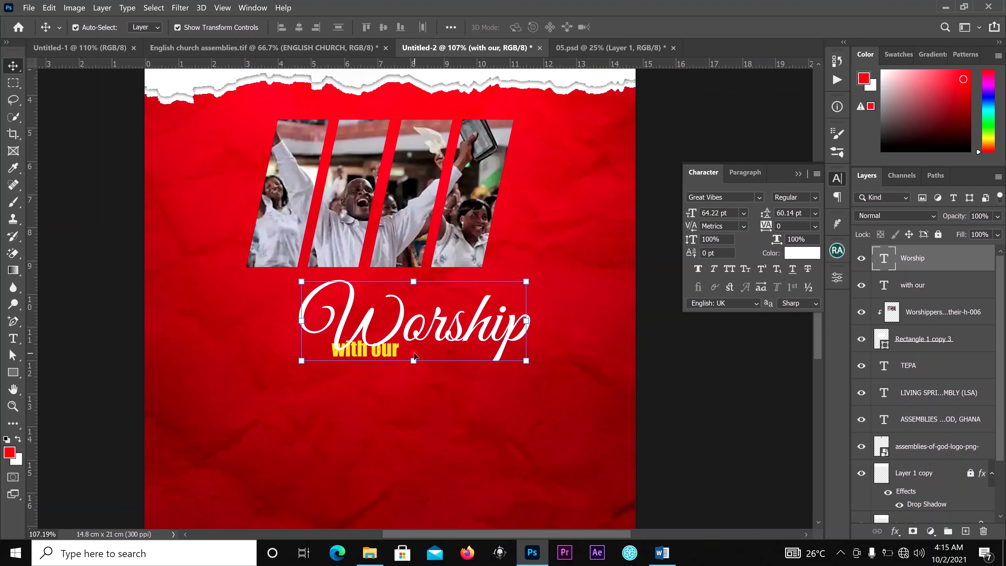
key(ctrl+z)
key(ctrl+z)
drag(910, 283, 912, 254)
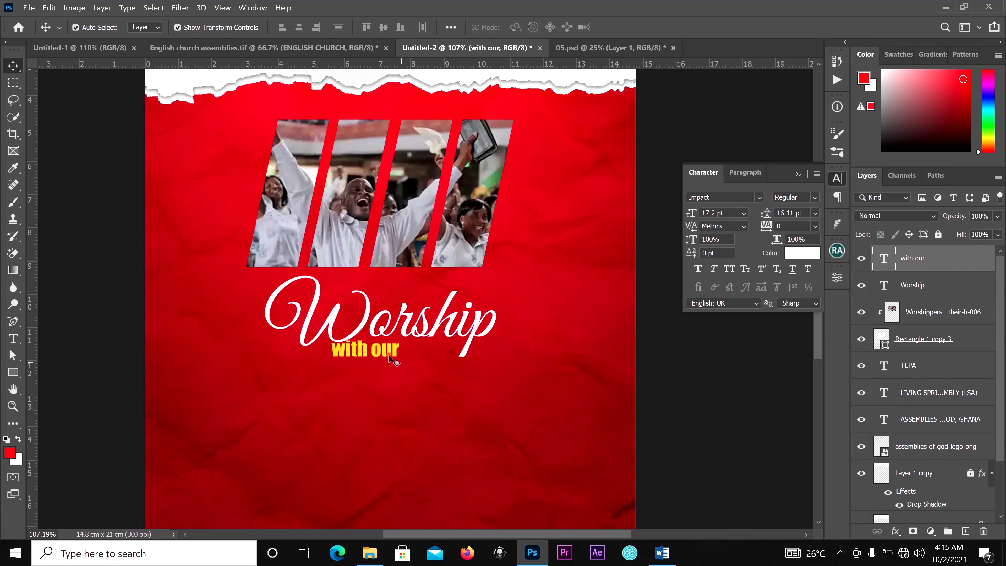
drag(395, 355, 448, 363)
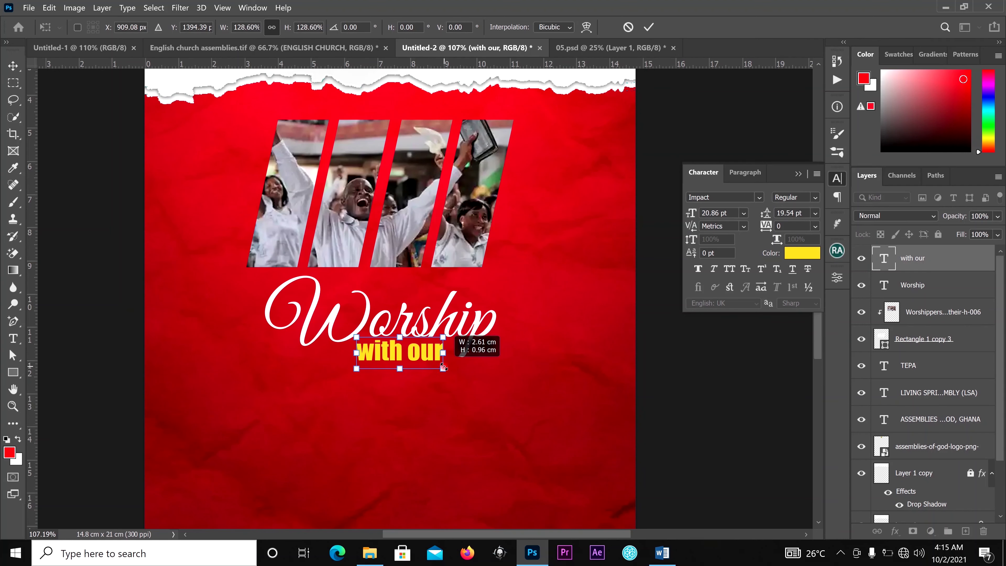
Set 'with our' in the Arial font
click(760, 197)
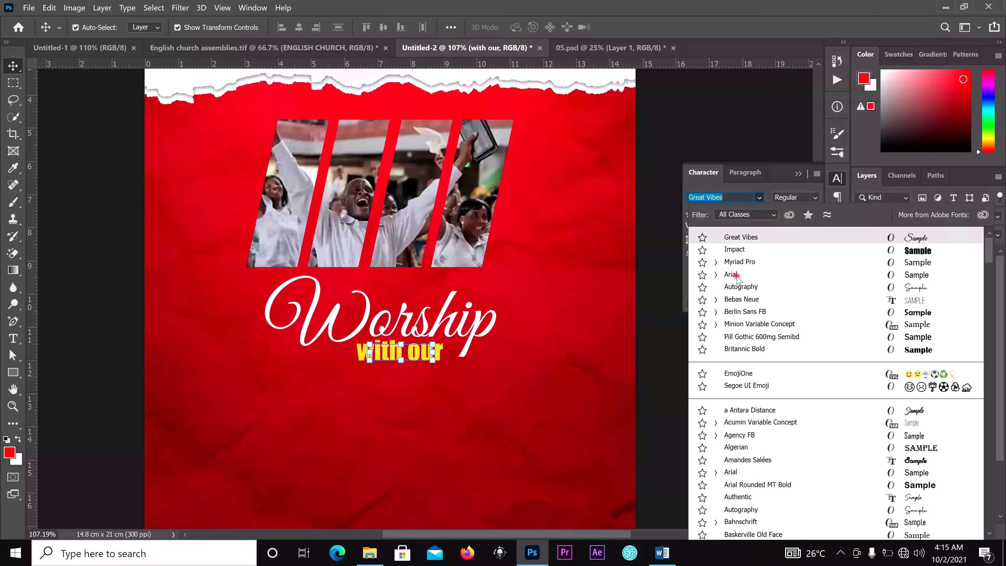
click(673, 295)
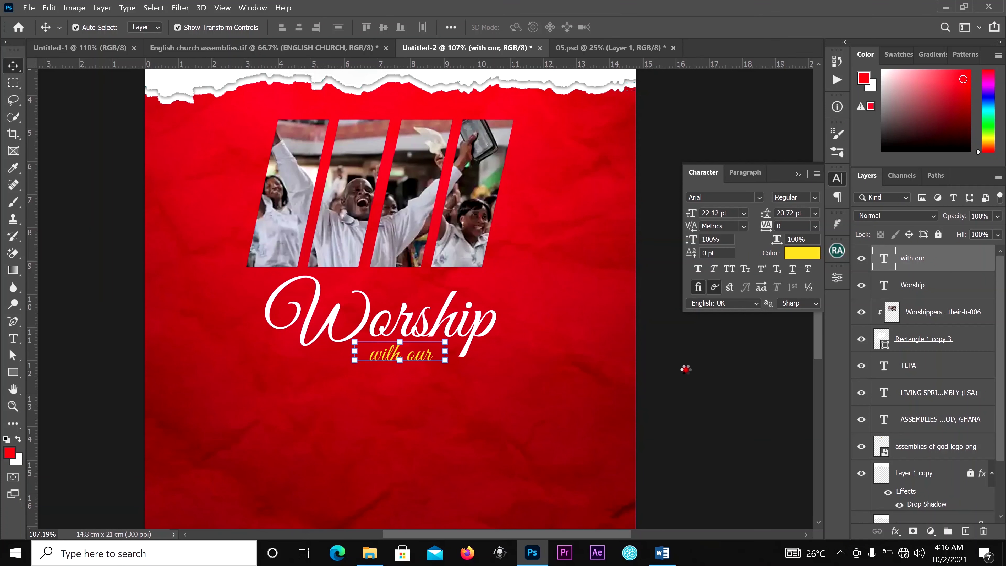
click(452, 359)
scroll(452, 359, down, 1)
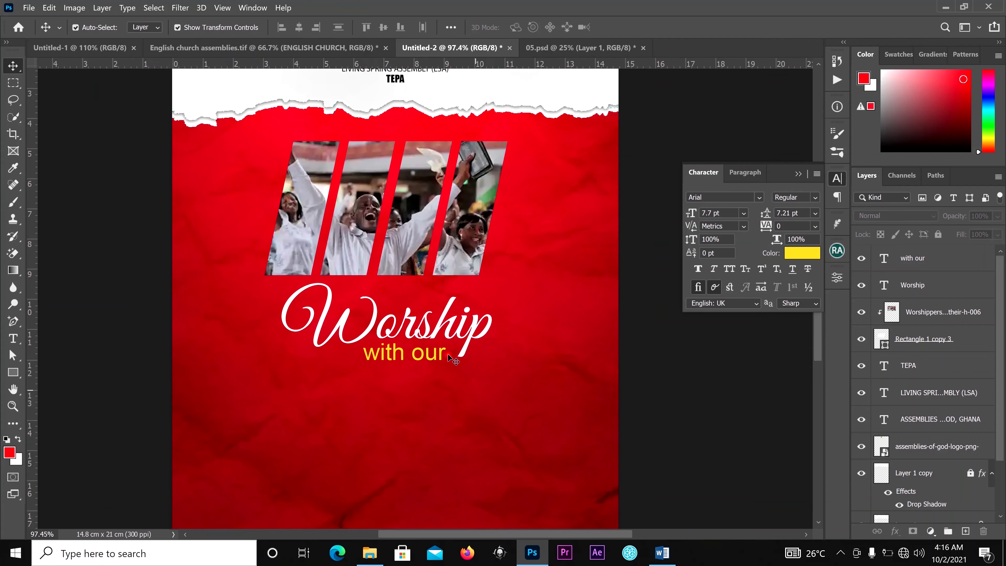
scroll(452, 358, down, 2)
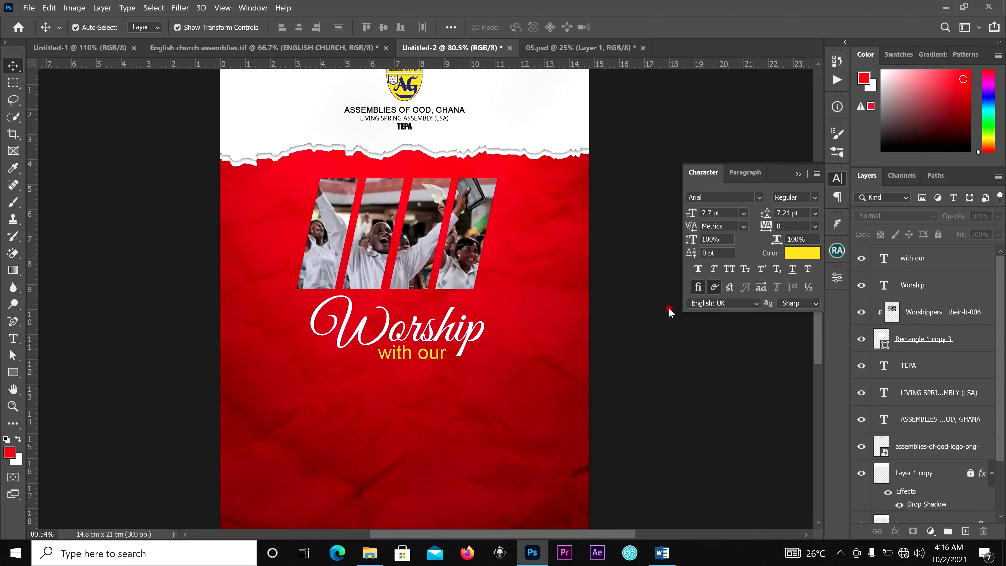
scroll(463, 359, down, 2)
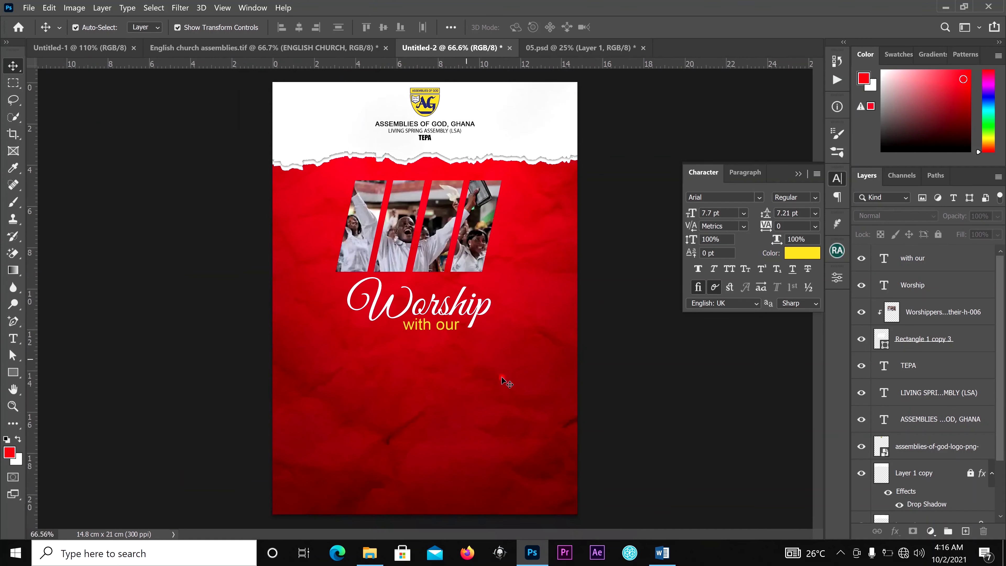
Copy 'ENGLISH CHURCH' from the Word flyer text and return to Photoshop
click(662, 552)
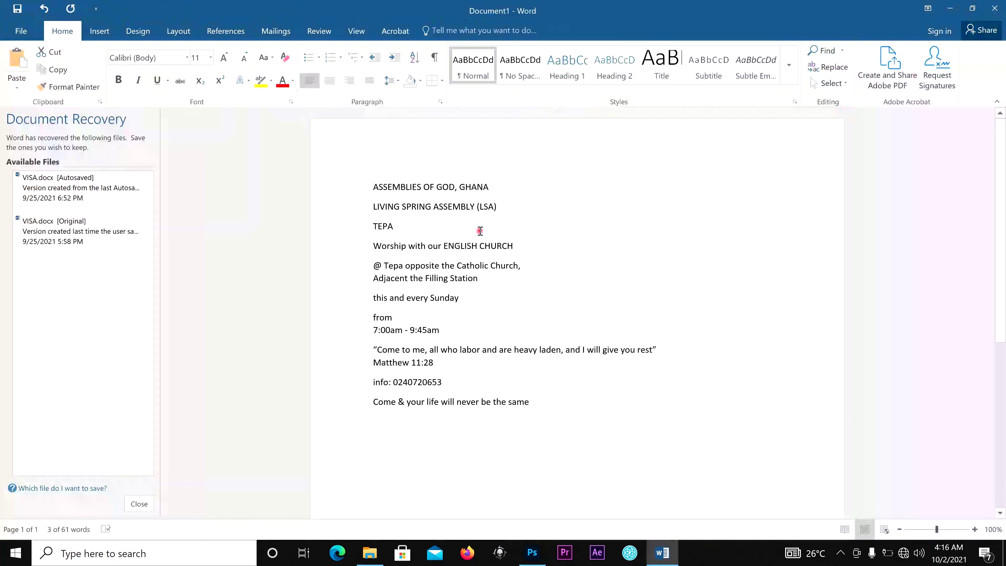
click(447, 247)
drag(446, 246, 513, 246)
right_click(512, 247)
click(541, 270)
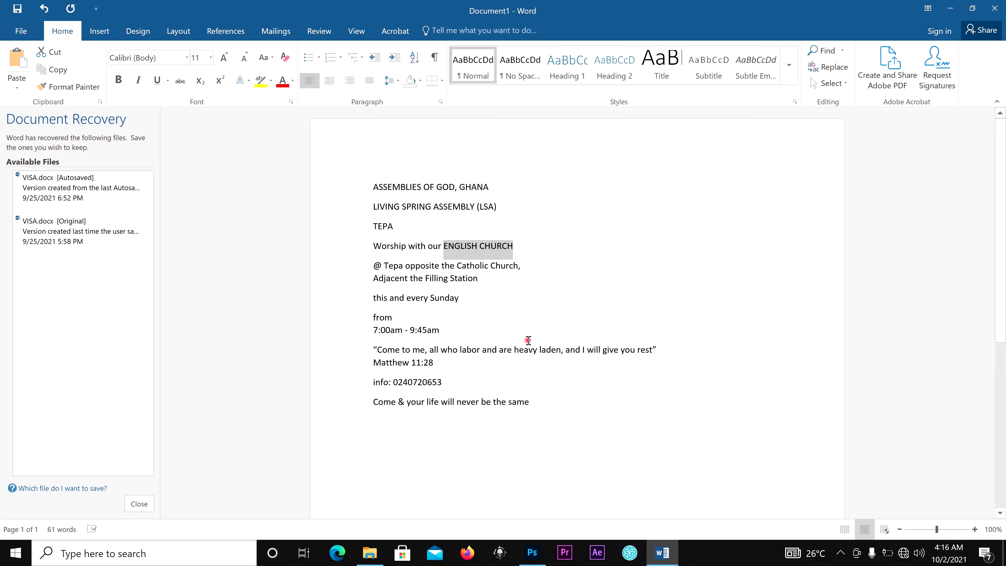
click(532, 553)
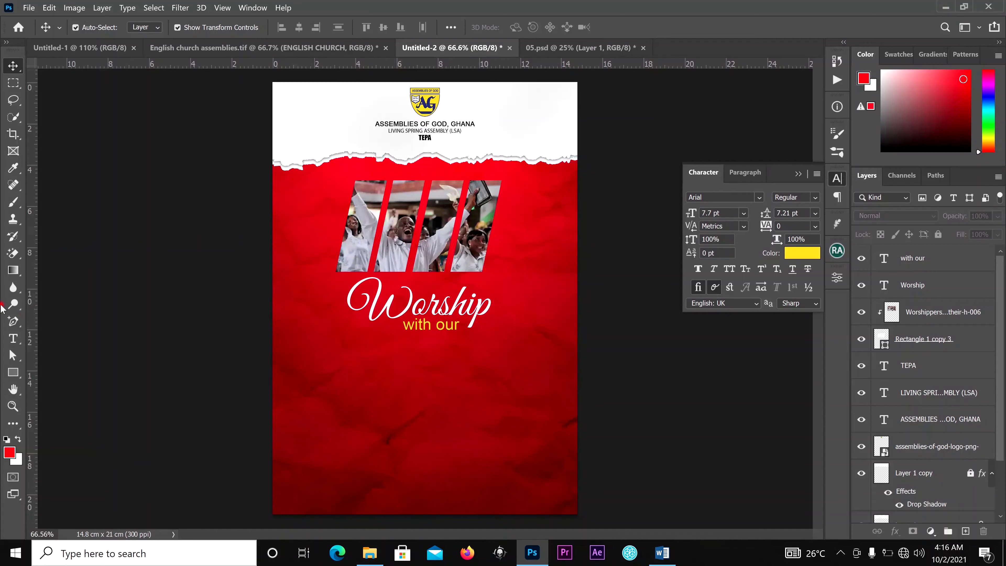
Paste 'ENGLISH CHURCH' as a new text line below 'with our' and enlarge it
click(13, 338)
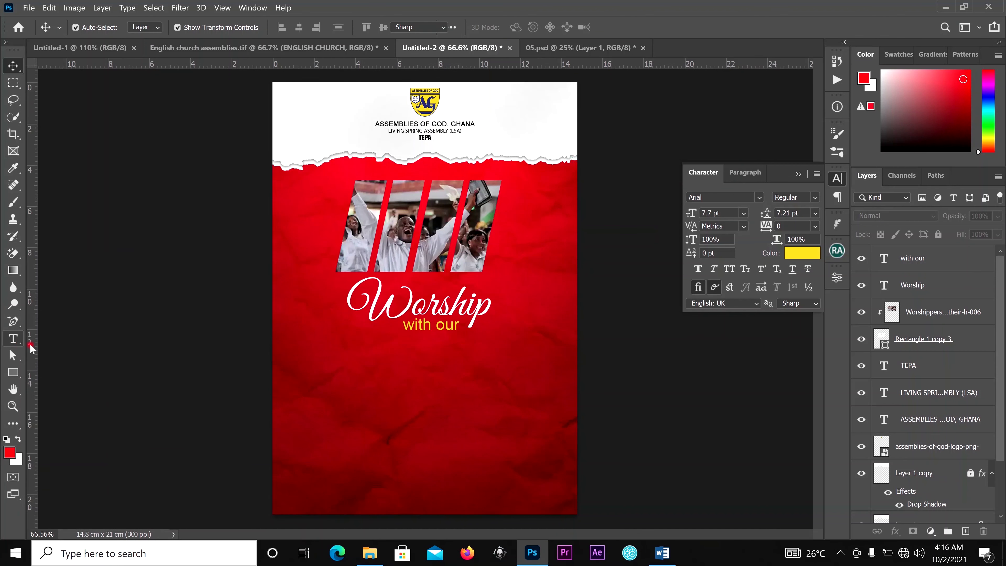
click(366, 367)
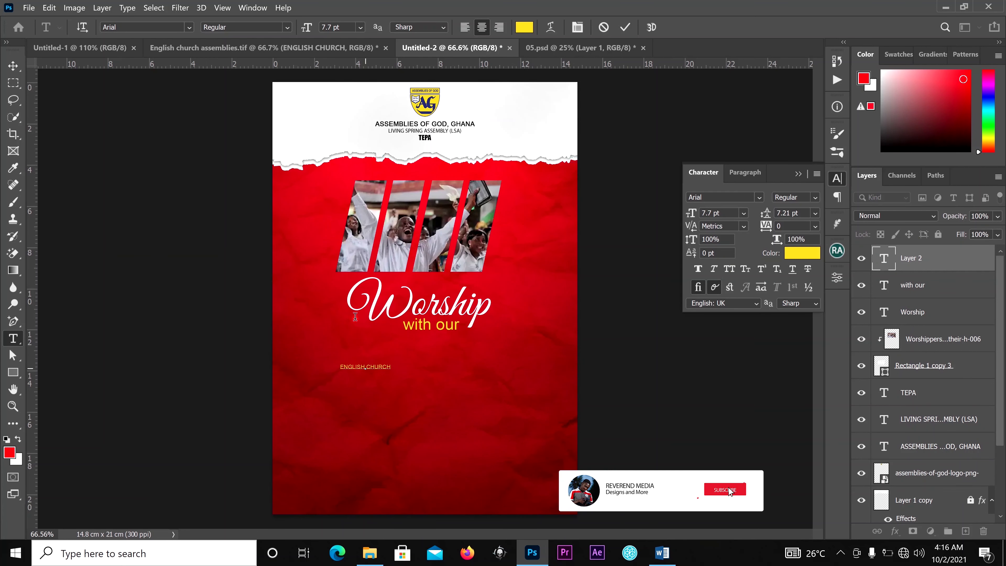
key(ctrl+v)
click(13, 66)
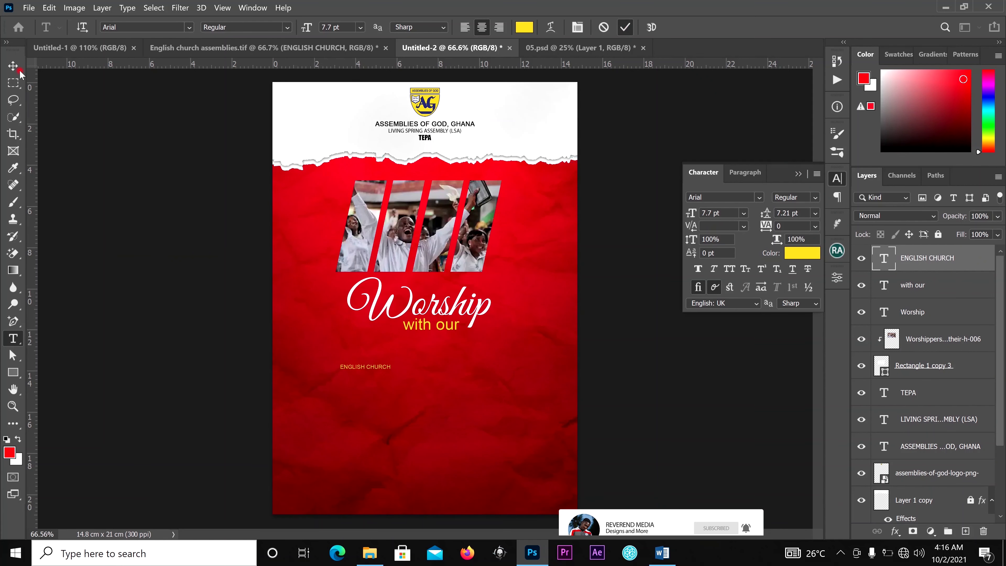
drag(391, 362, 556, 323)
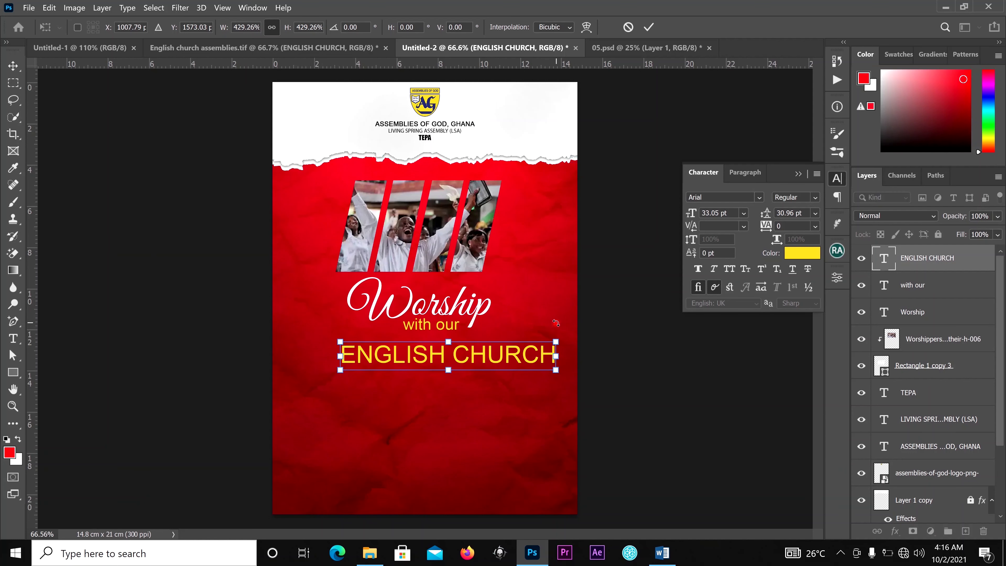
click(649, 27)
Set 'ENGLISH CHURCH' in Impact and widen it across the flyer to 47.12 pt
click(761, 197)
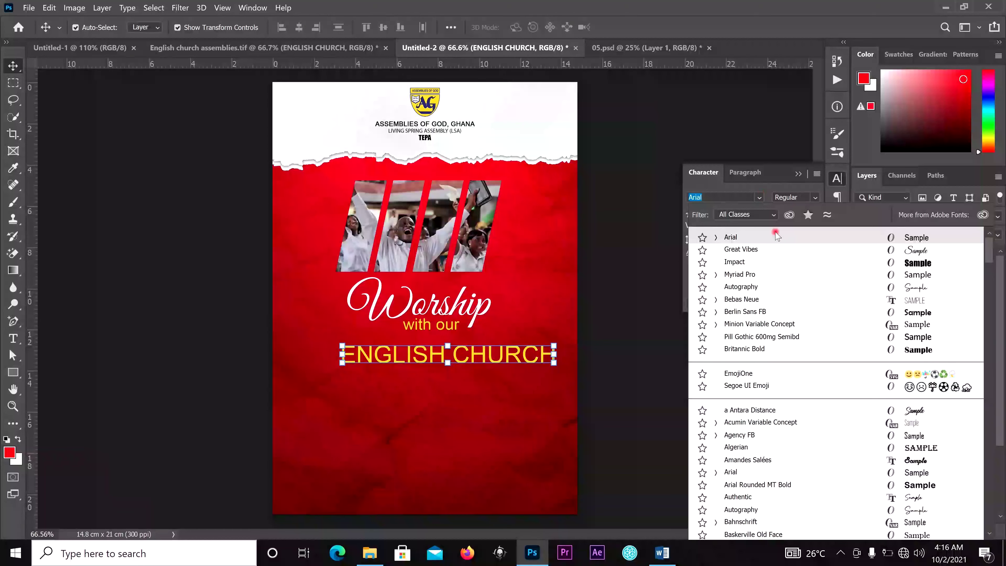
click(776, 262)
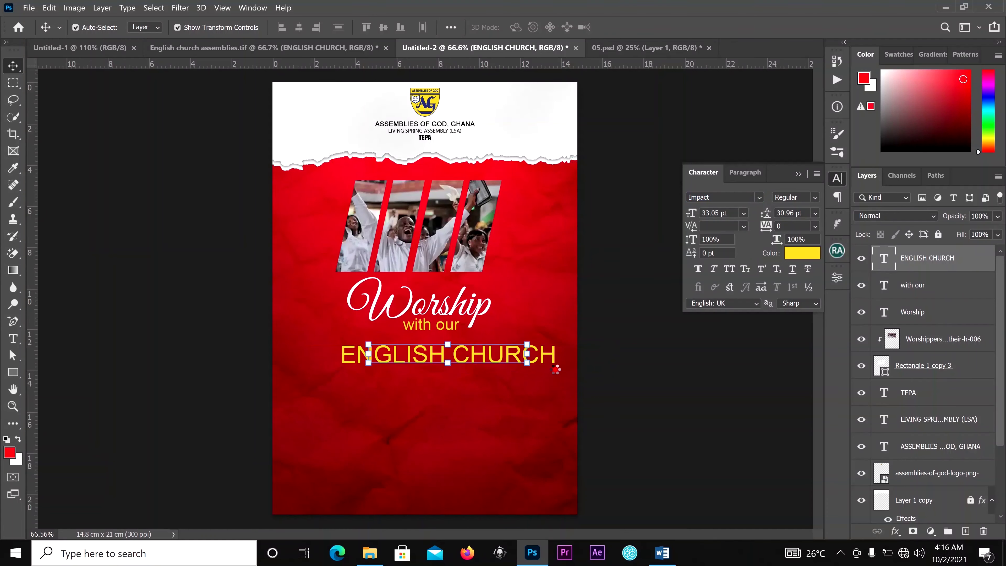
drag(368, 362, 296, 387)
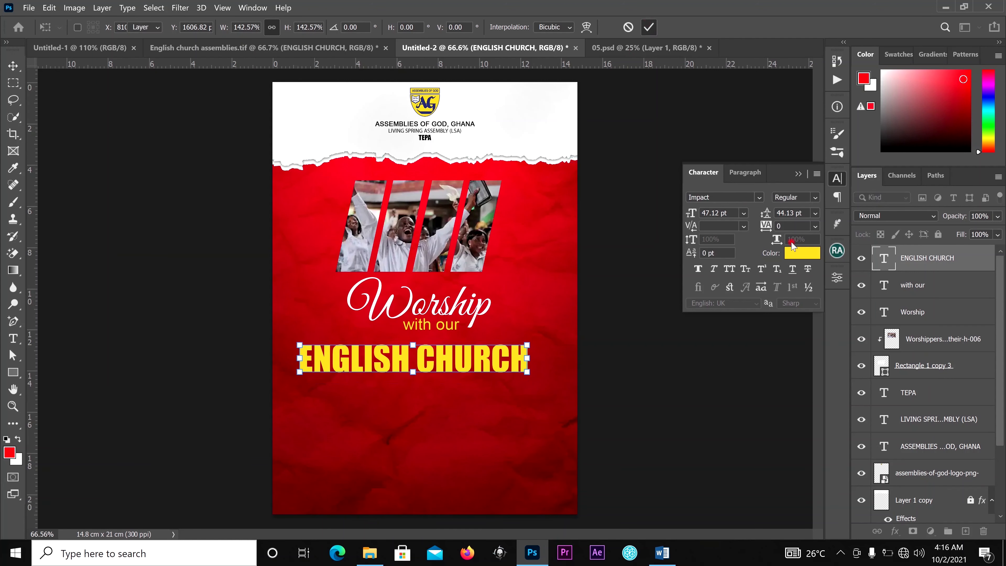
click(794, 246)
Colour 'ENGLISH CHURCH' white (#ffffff) and shift it slightly up and right
click(799, 257)
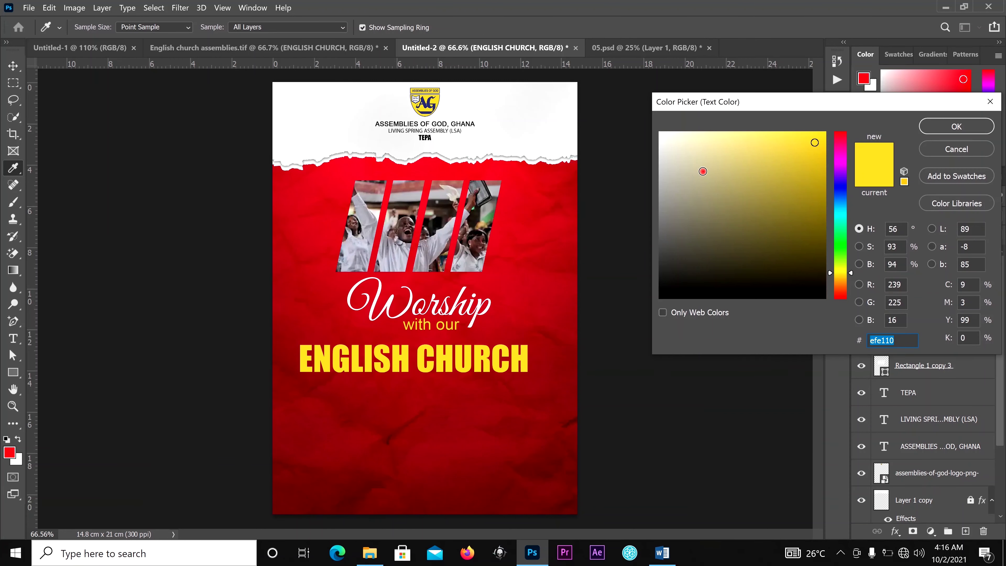
text(ffffff)
click(957, 126)
drag(427, 359, 453, 354)
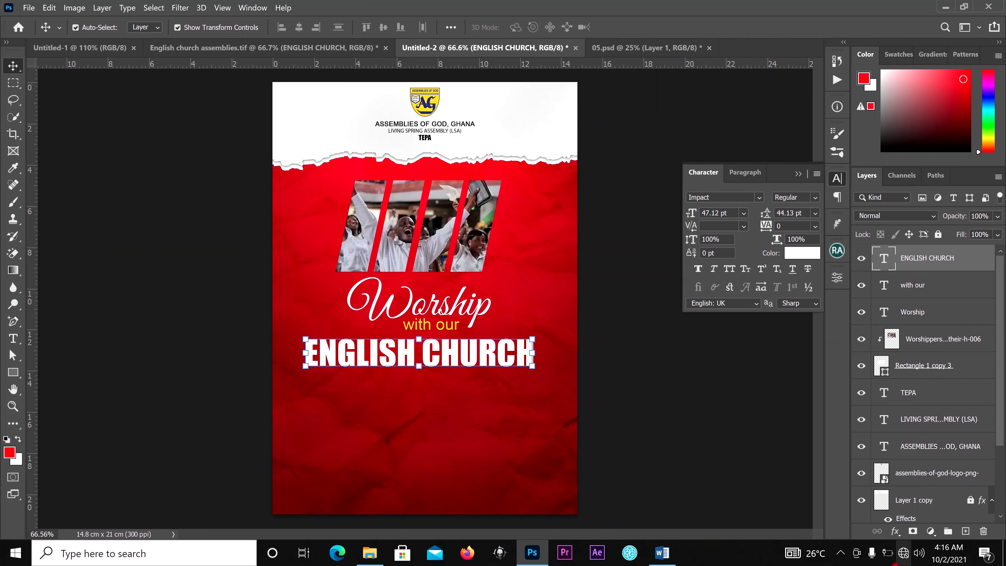
Add a softened Bevel & Emboss to ENGLISH CHURCH with 111 px size and a 93° angle
click(894, 534)
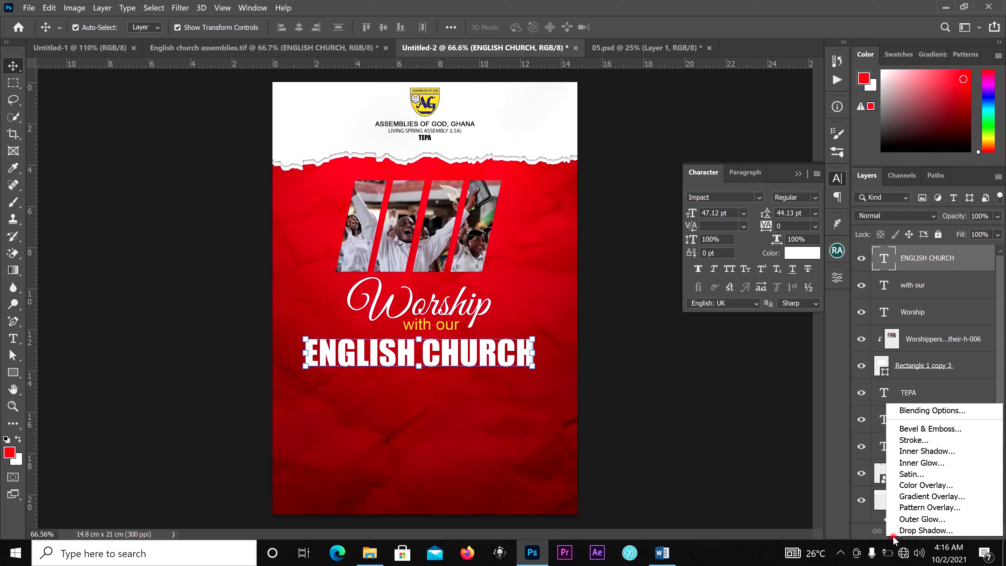
click(930, 430)
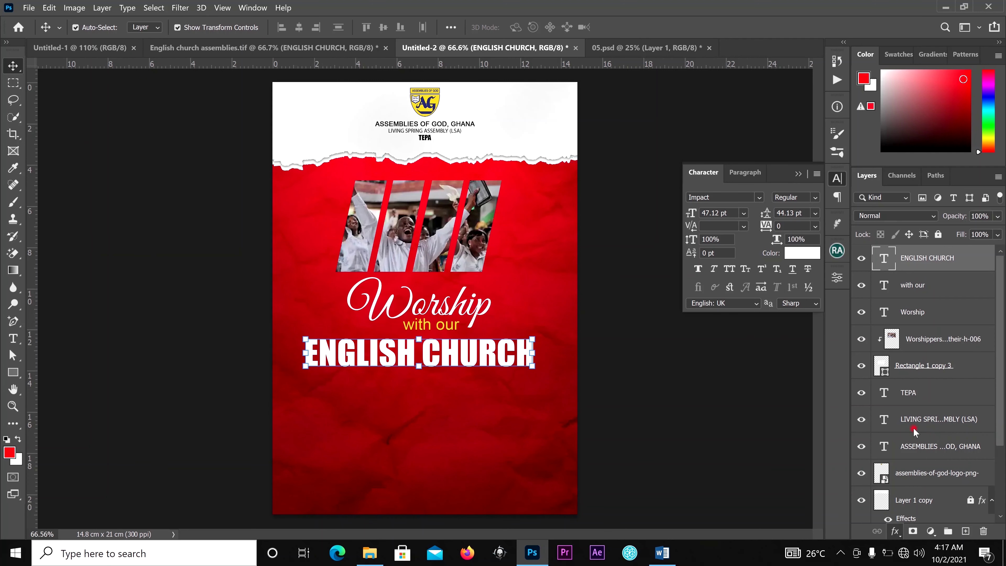
drag(679, 221, 748, 181)
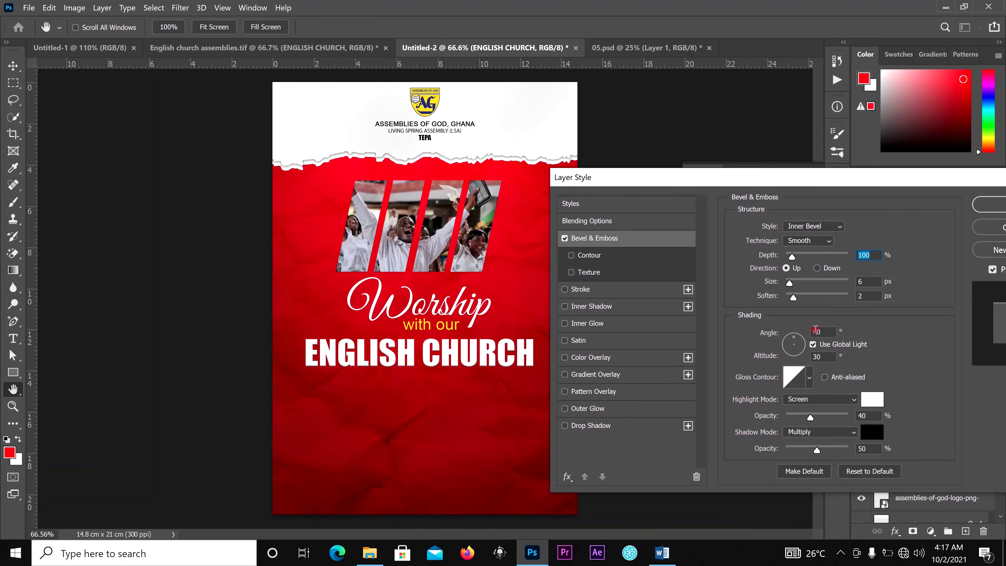
click(797, 348)
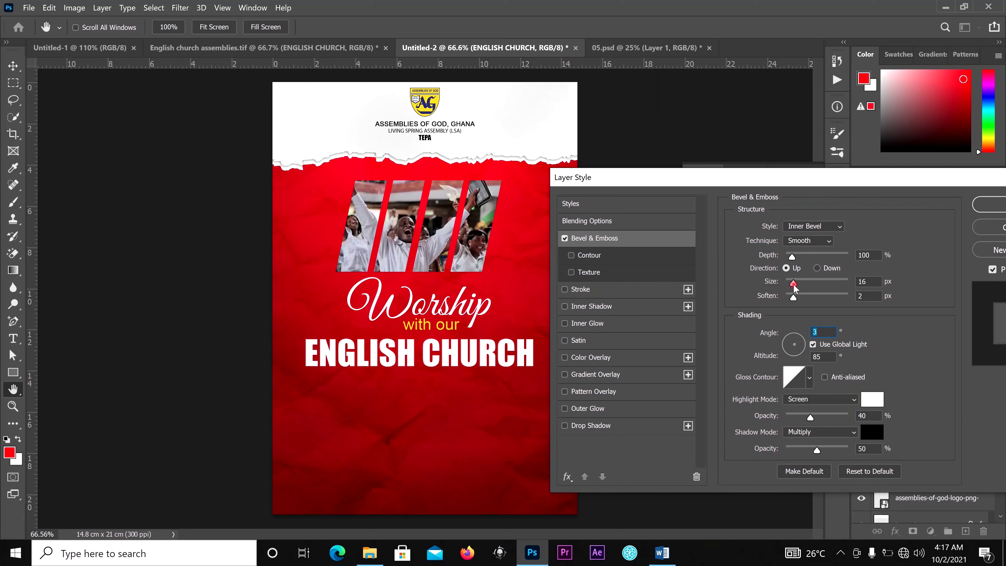
click(795, 298)
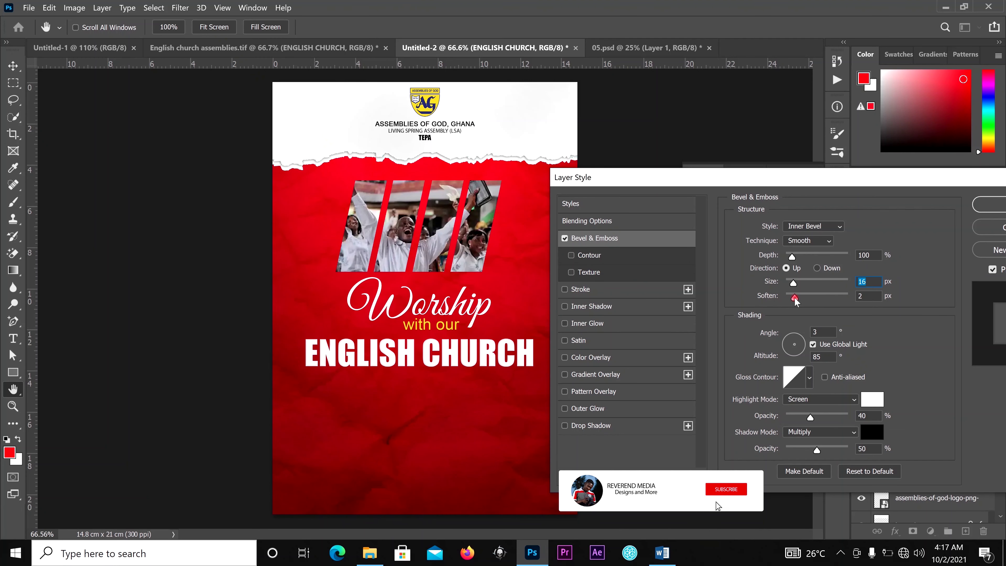
drag(795, 298, 795, 385)
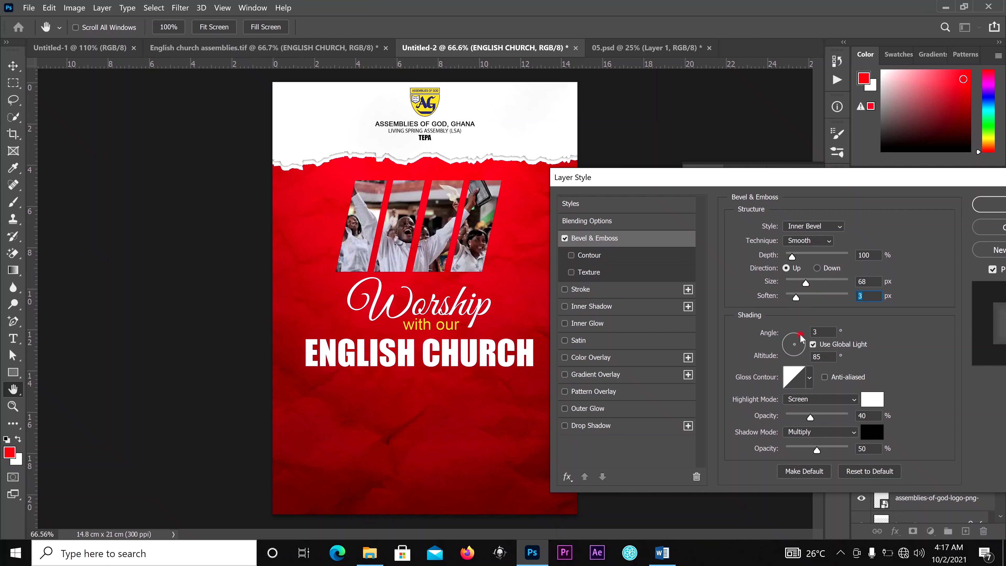
drag(793, 349, 794, 342)
drag(806, 283, 816, 283)
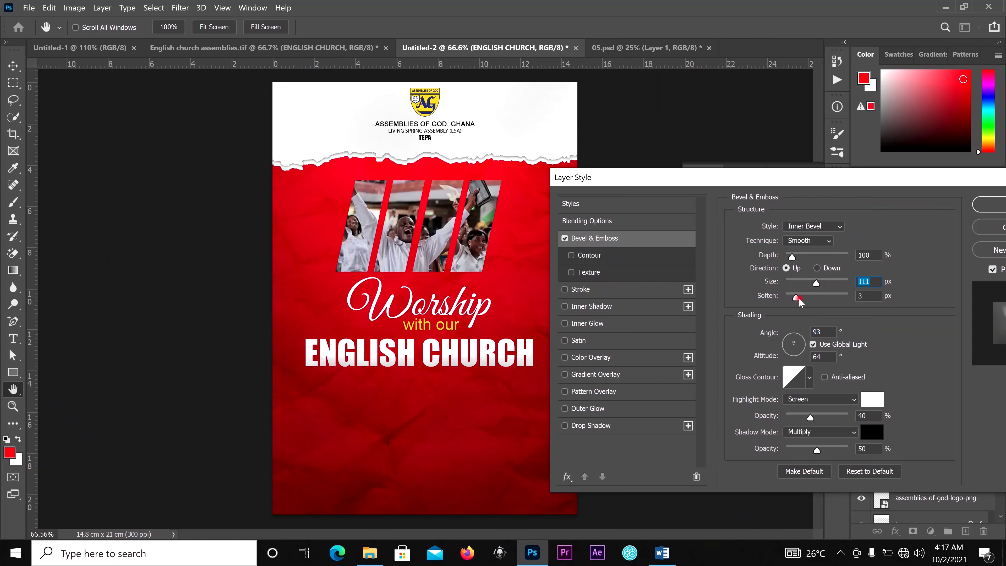
drag(812, 301, 828, 299)
click(987, 210)
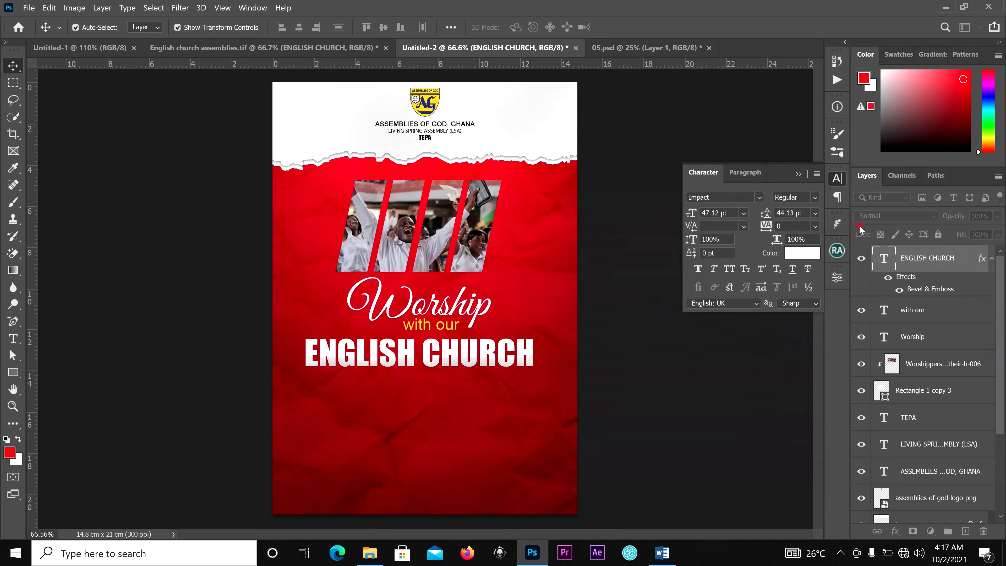
Give the ENGLISH CHURCH bevel a curved gloss contour preset
scroll(446, 363, up, 1)
scroll(447, 363, up, 4)
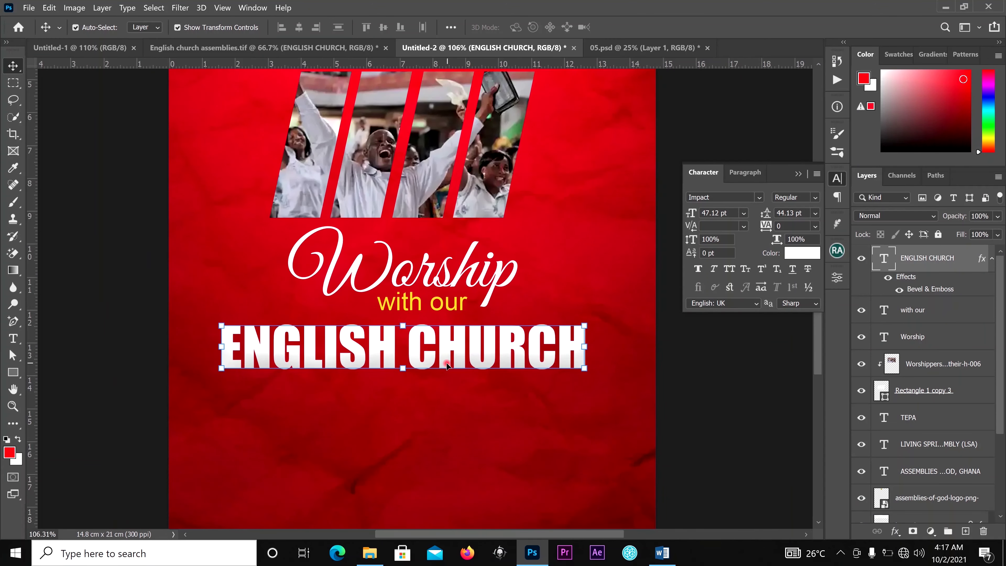
scroll(447, 364, up, 2)
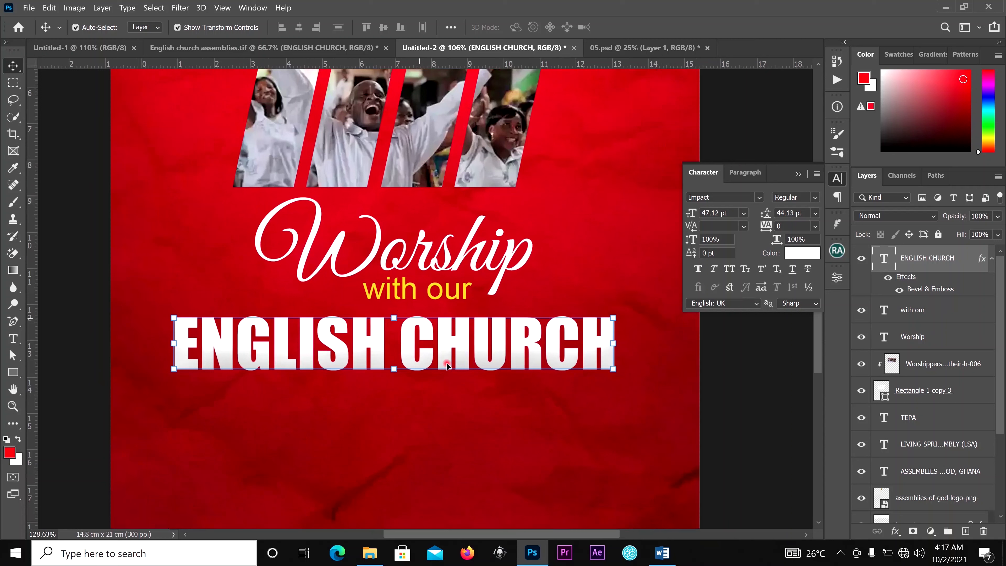
double_click(921, 290)
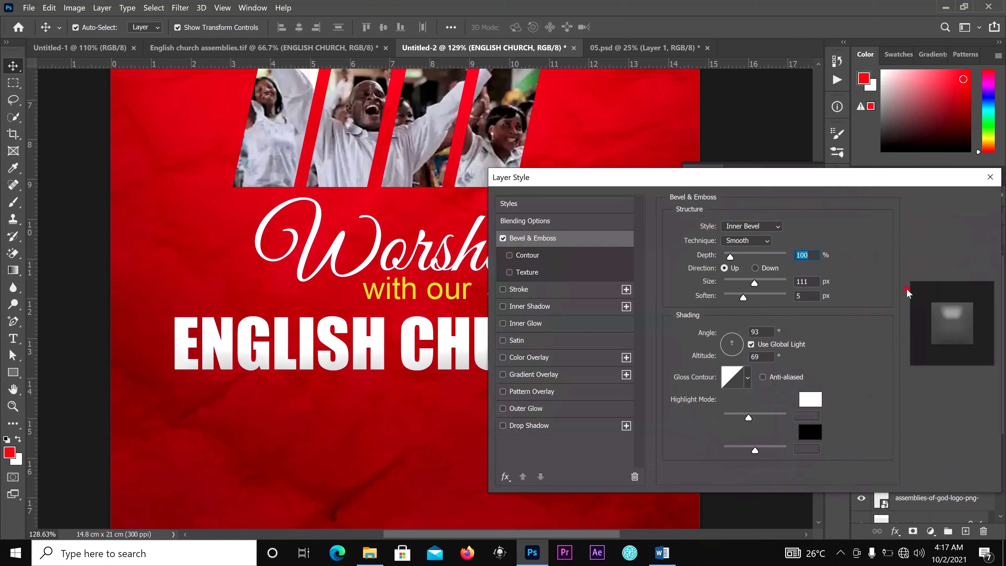
drag(763, 182, 911, 174)
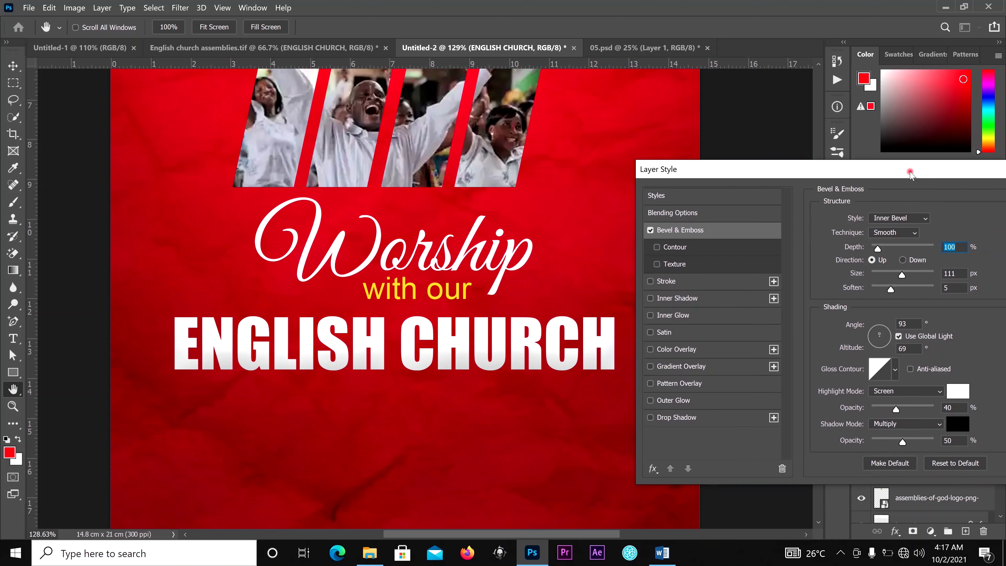
click(896, 370)
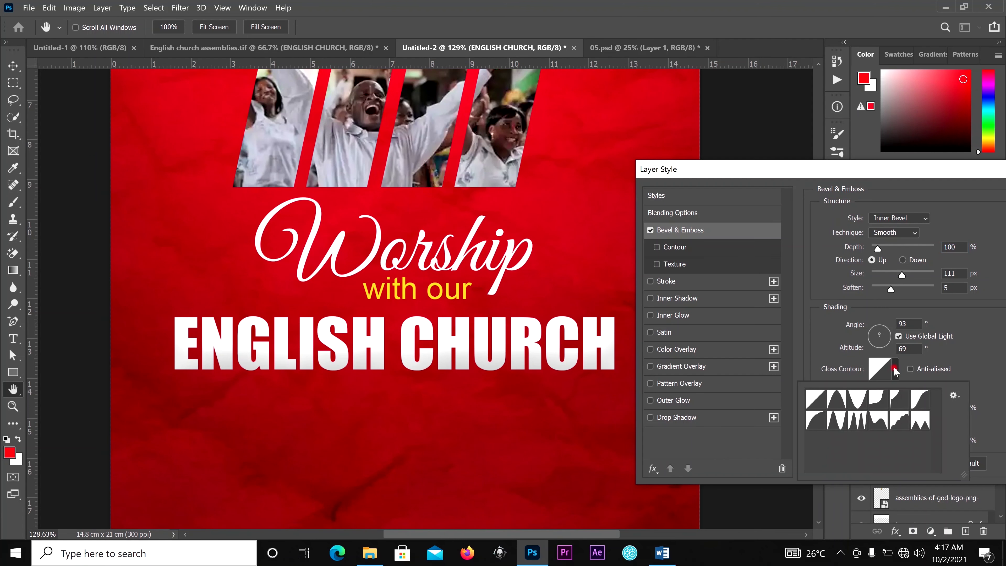
click(817, 416)
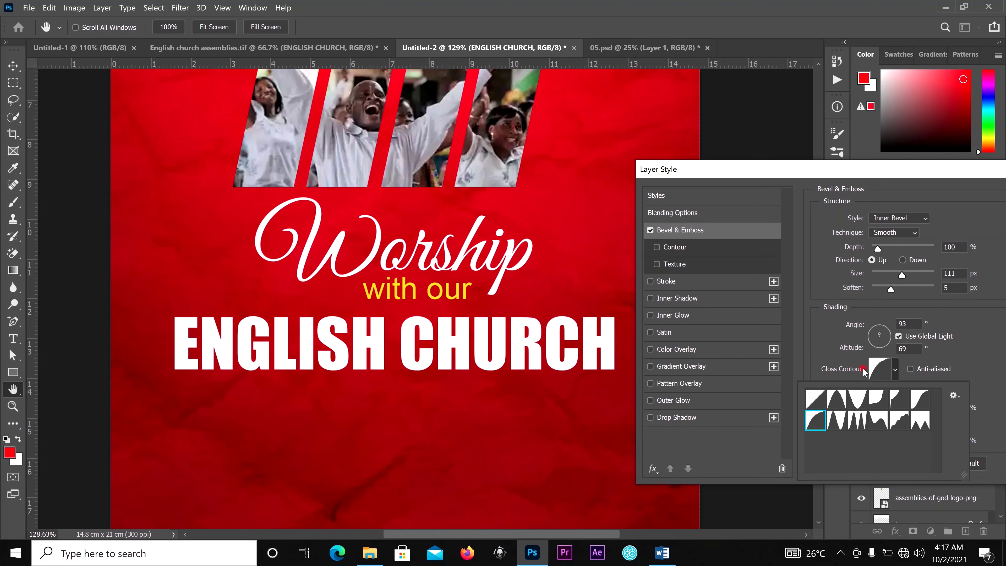
click(878, 249)
Set the bevel depth to 313% and its size to 10 px
mouse_move(878, 249)
mouse_down()
mouse_move(905, 256)
mouse_move(879, 279)
mouse_up()
click(901, 211)
drag(864, 181, 744, 179)
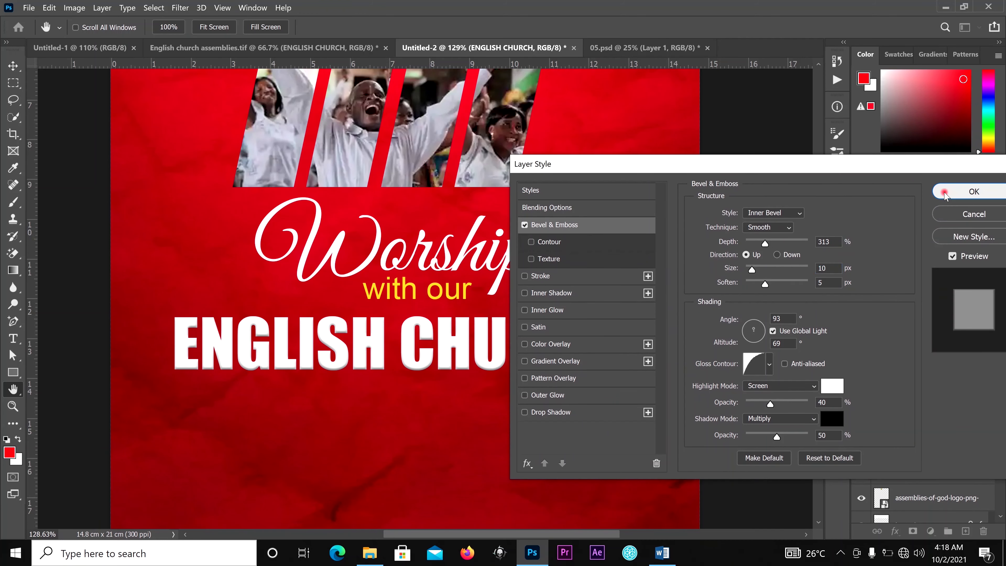
click(967, 192)
Align Worship, with our and ENGLISH CHURCH on their horizontal centres, then start a new text layer below
scroll(737, 344, down, 3)
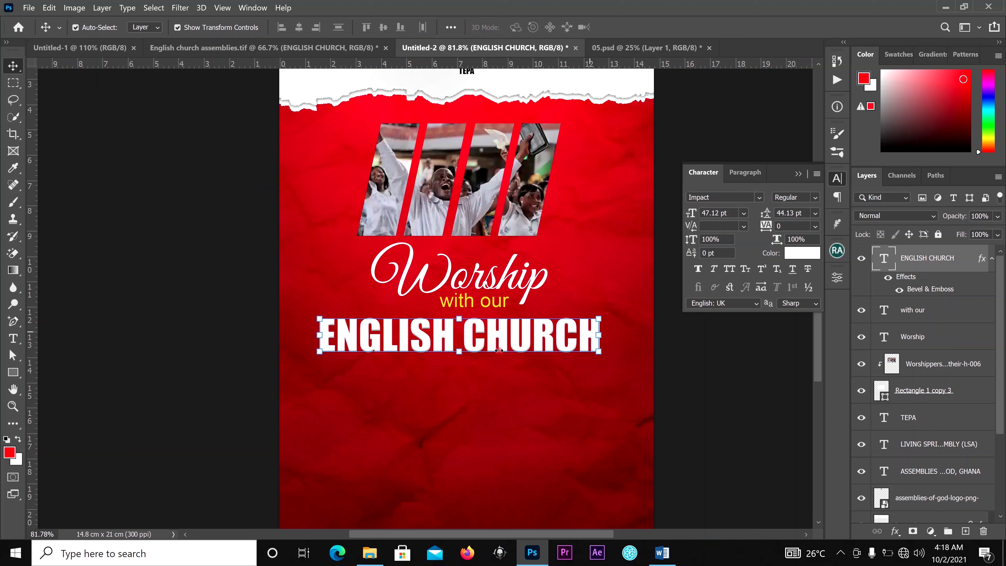
drag(670, 253, 400, 345)
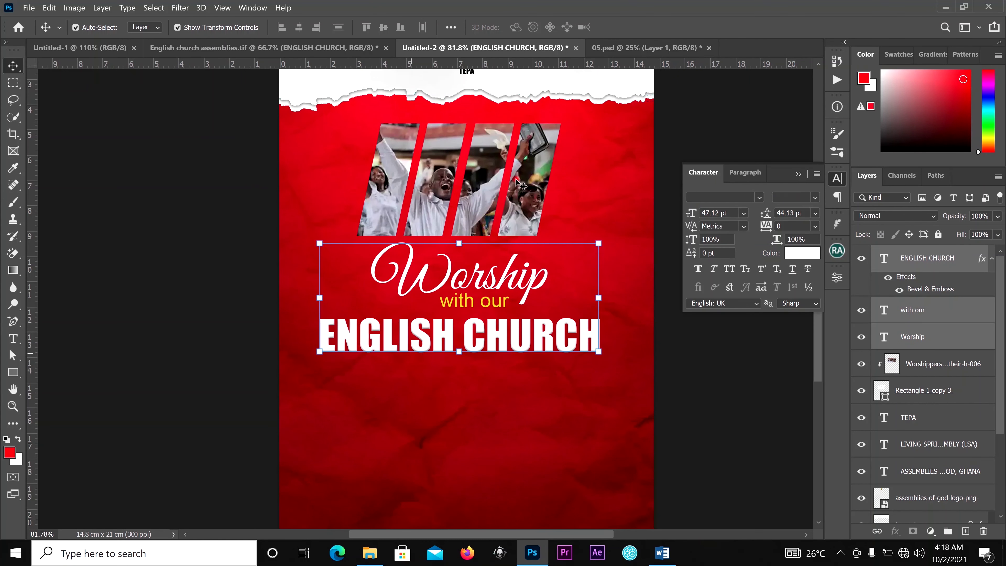
click(301, 33)
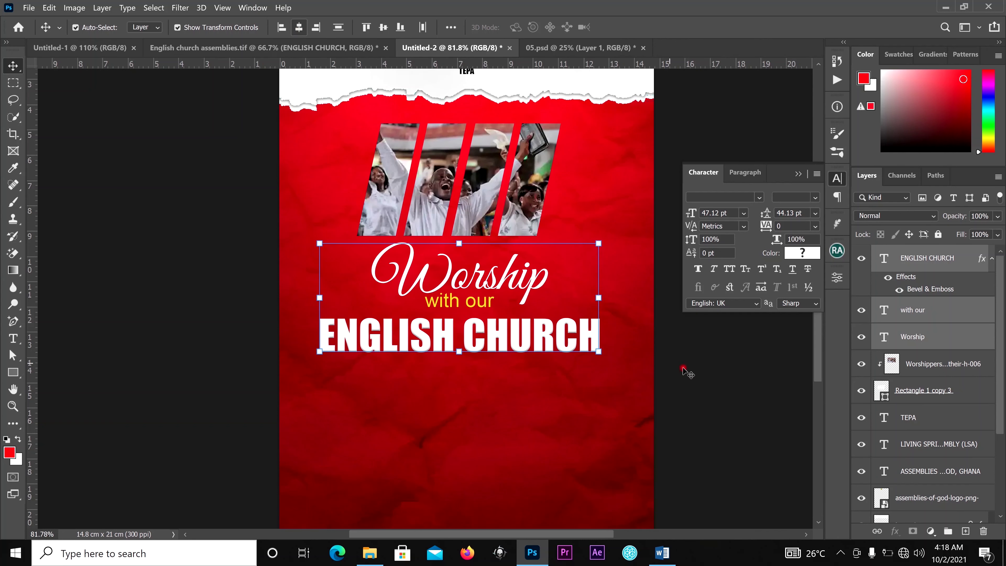
key(t)
click(357, 388)
Paste the church location text and colour it yellow, sampled from the 'with our' line
key(ctrl+v)
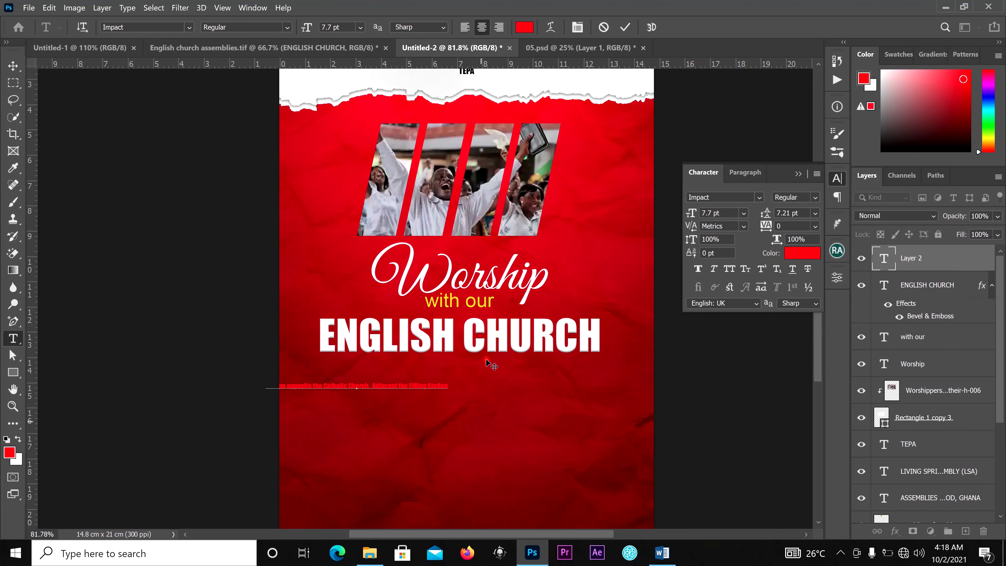
click(626, 27)
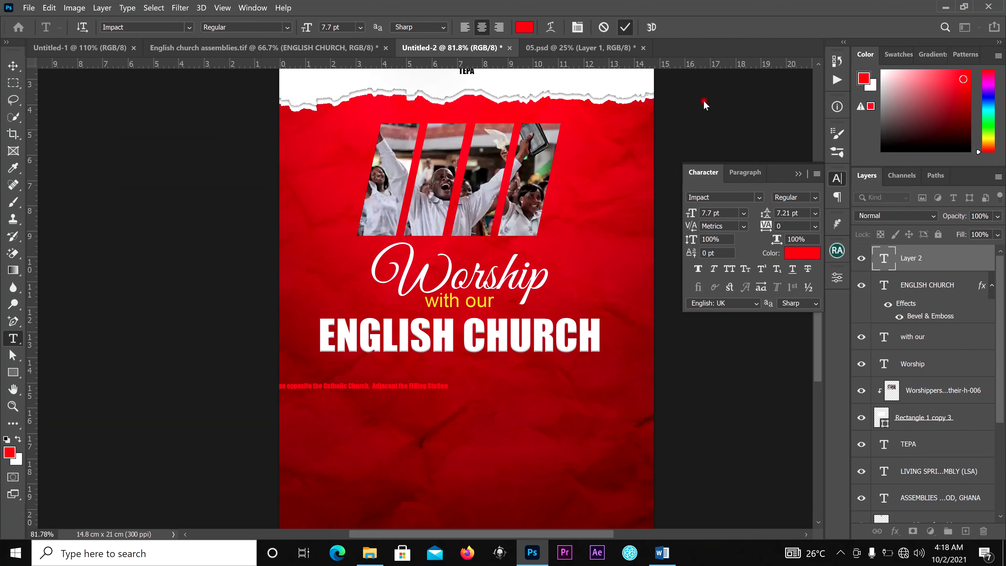
click(797, 257)
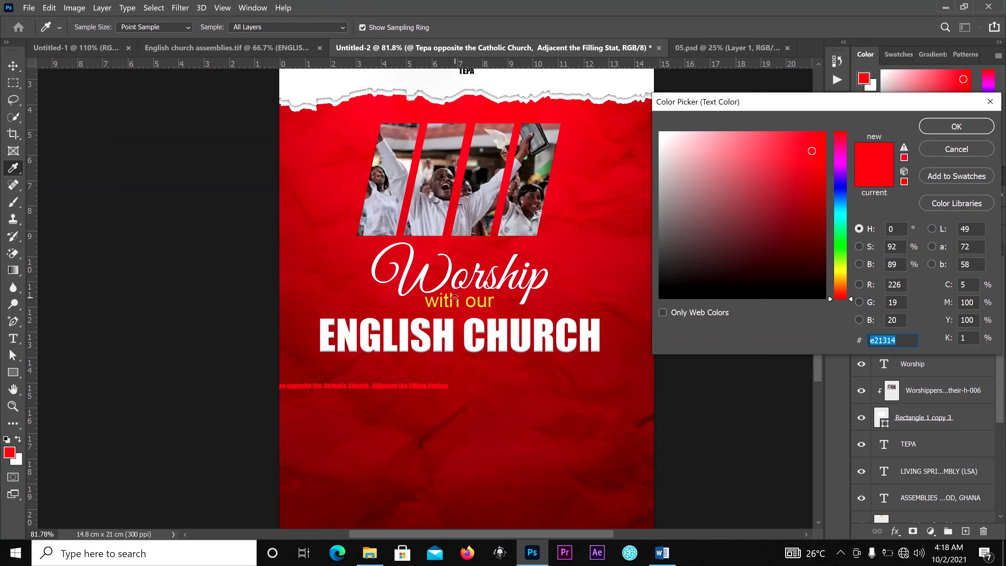
click(455, 298)
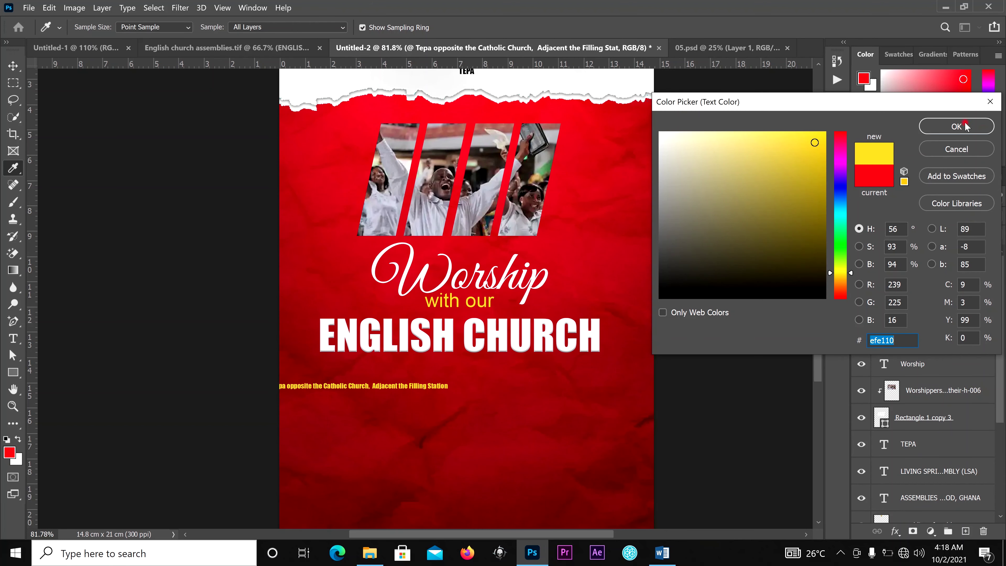
click(956, 126)
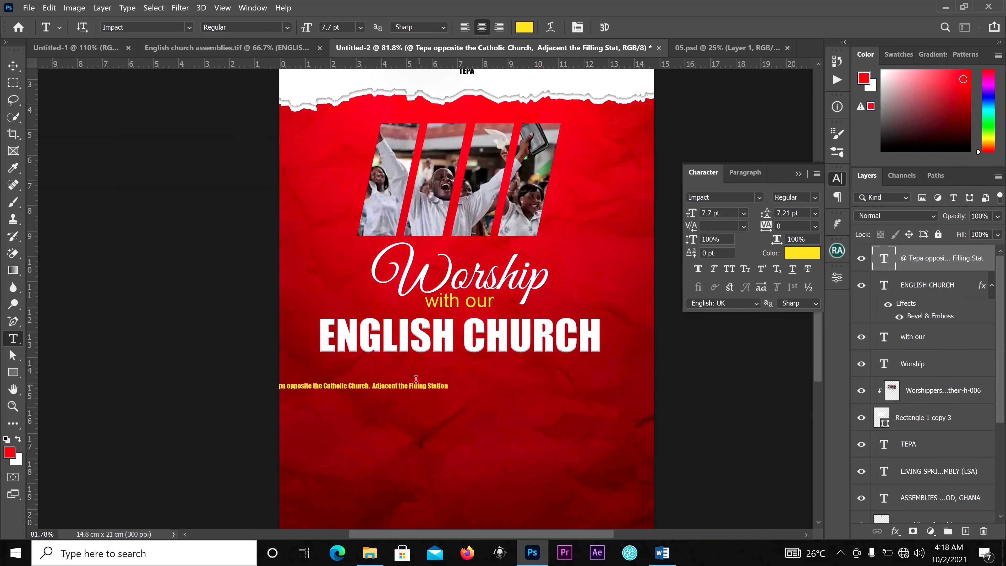
Place the location text under ENGLISH CHURCH and break it onto two lines after 'Church,'
click(17, 69)
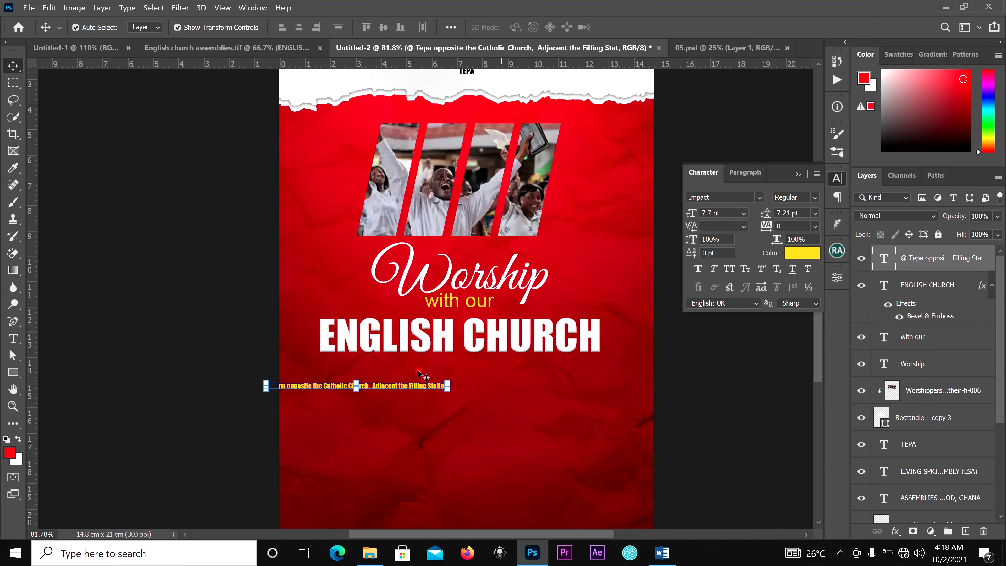
drag(402, 389, 506, 371)
double_click(507, 371)
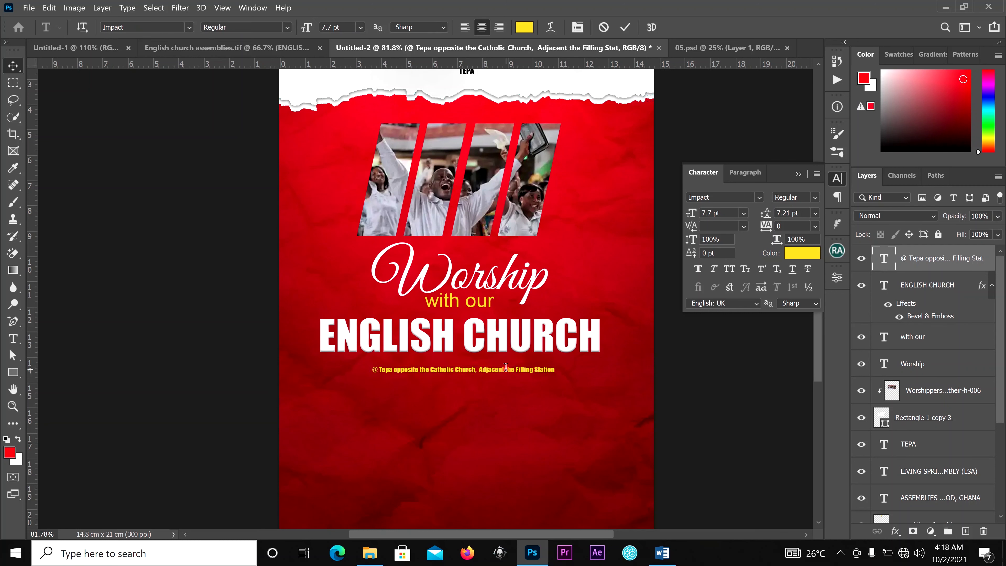
click(480, 372)
key(Return)
scroll(508, 365, up, 5)
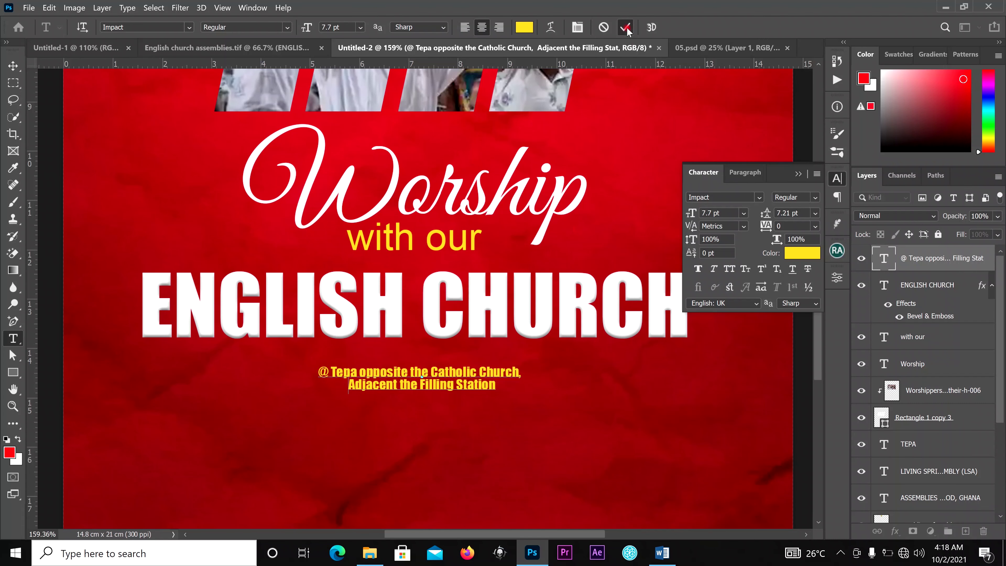
key(ctrl+Return)
Enlarge the location text to 11.56 pt with 14 pt leading and collapse the Character panel
key(v)
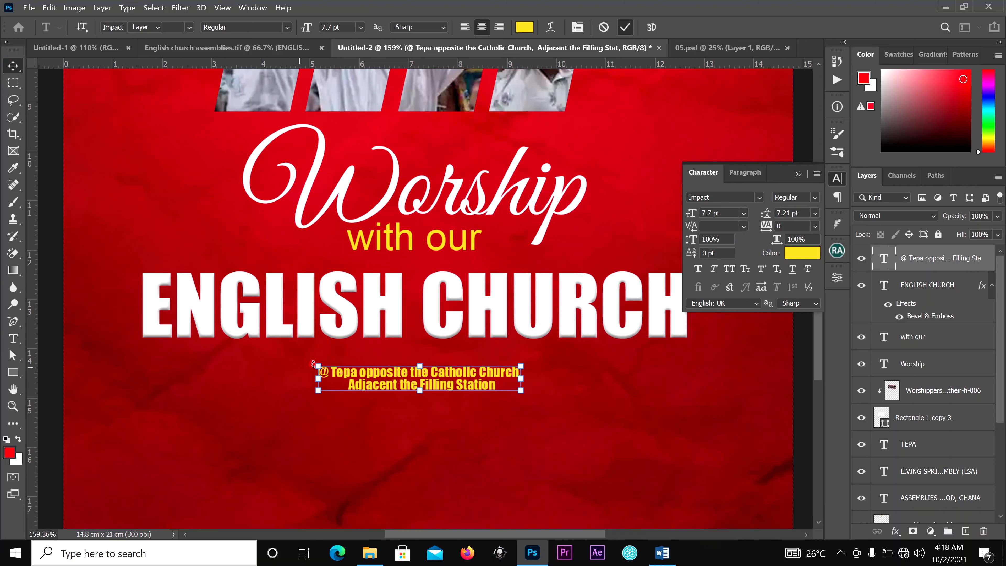
drag(317, 363, 267, 345)
drag(526, 395, 577, 401)
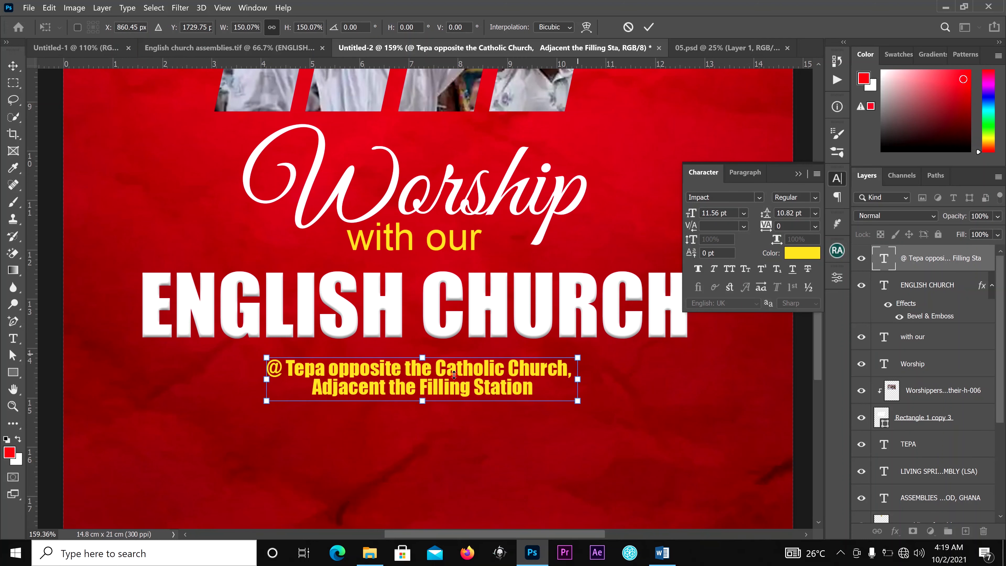
click(652, 28)
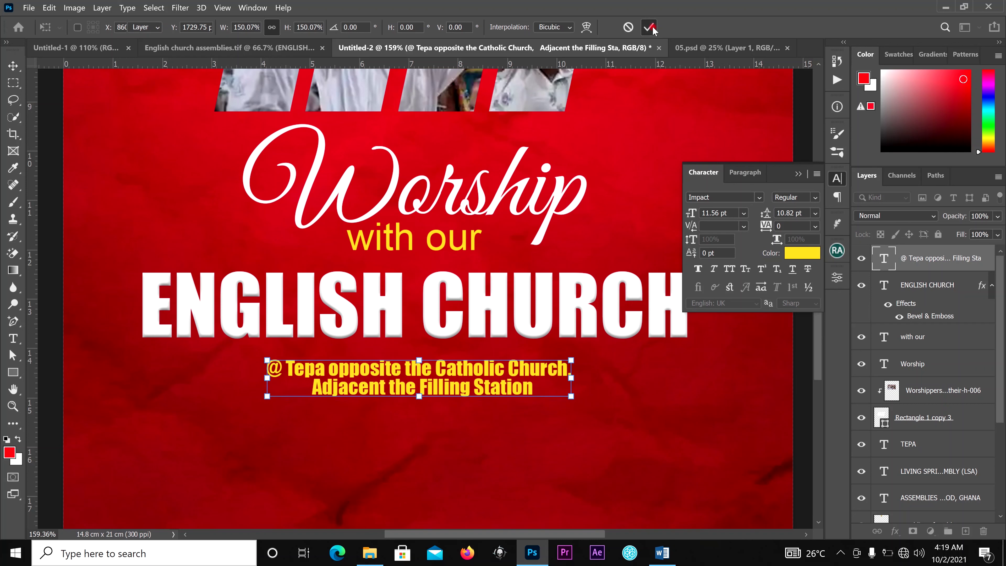
click(815, 213)
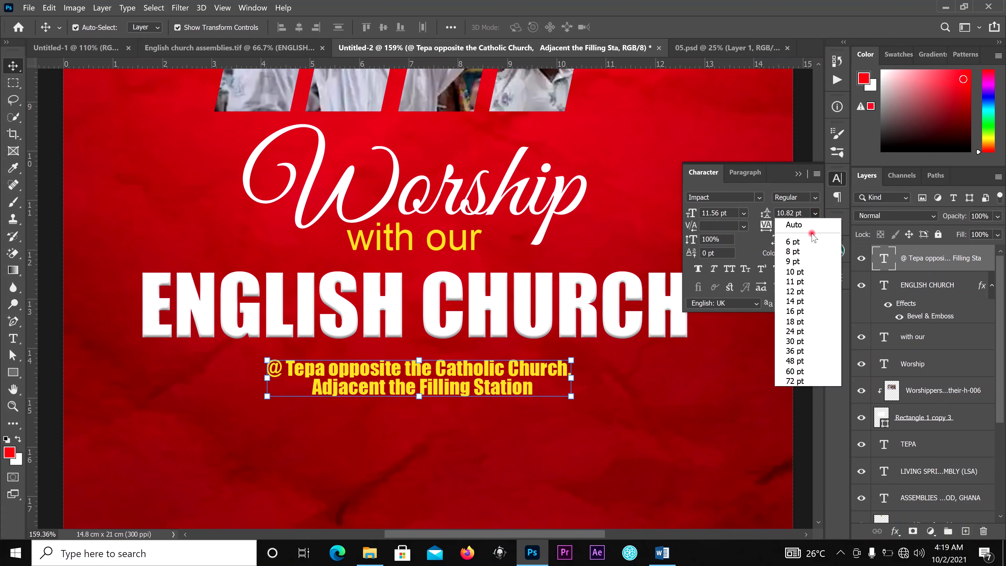
click(801, 303)
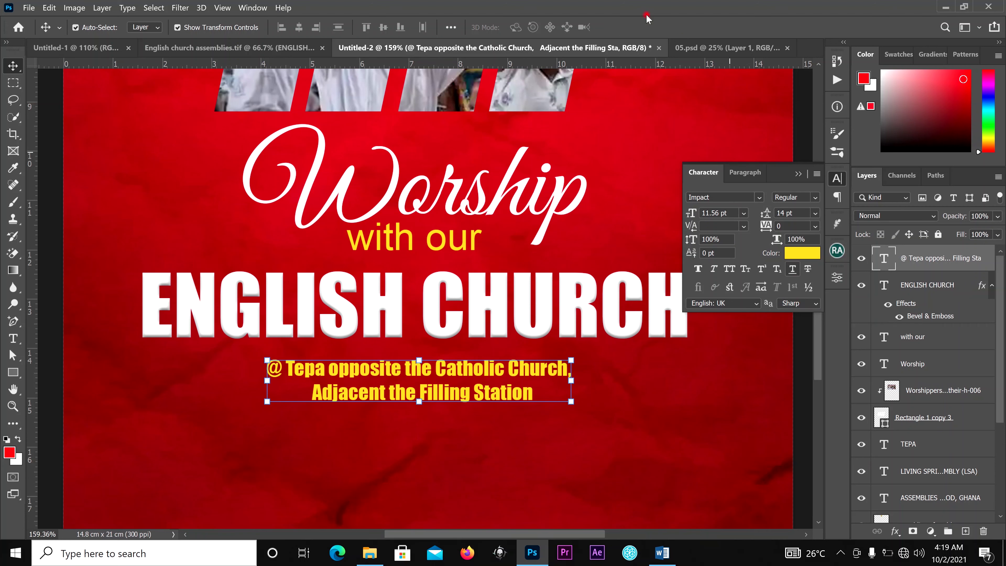
click(802, 174)
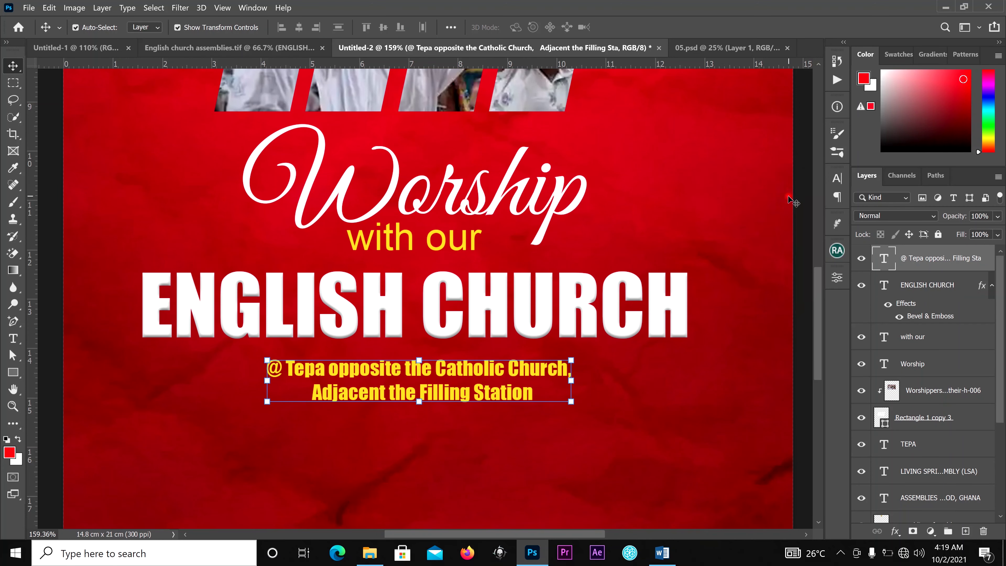
Change the address text font to Arial
scroll(768, 242, down, 2)
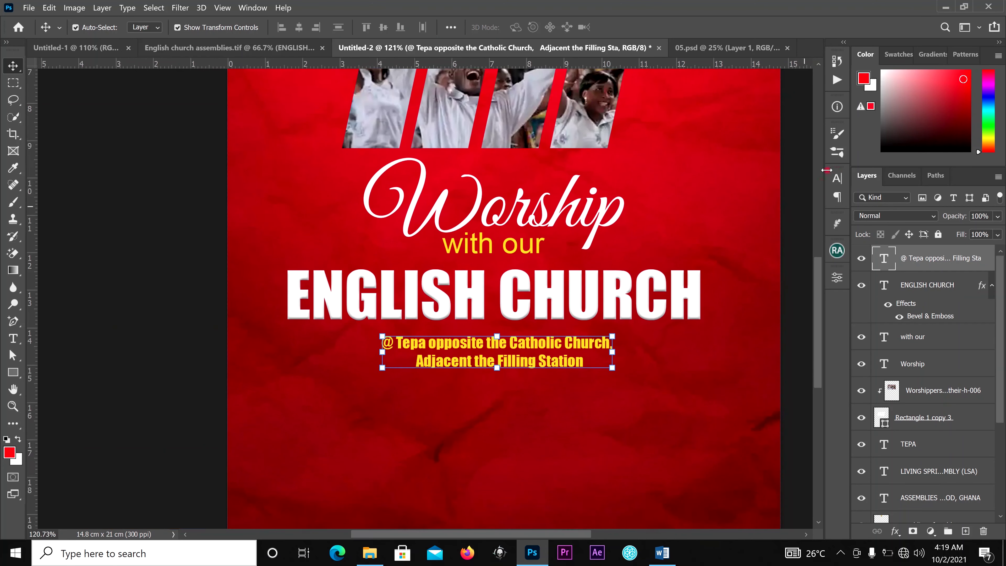
click(837, 178)
click(760, 197)
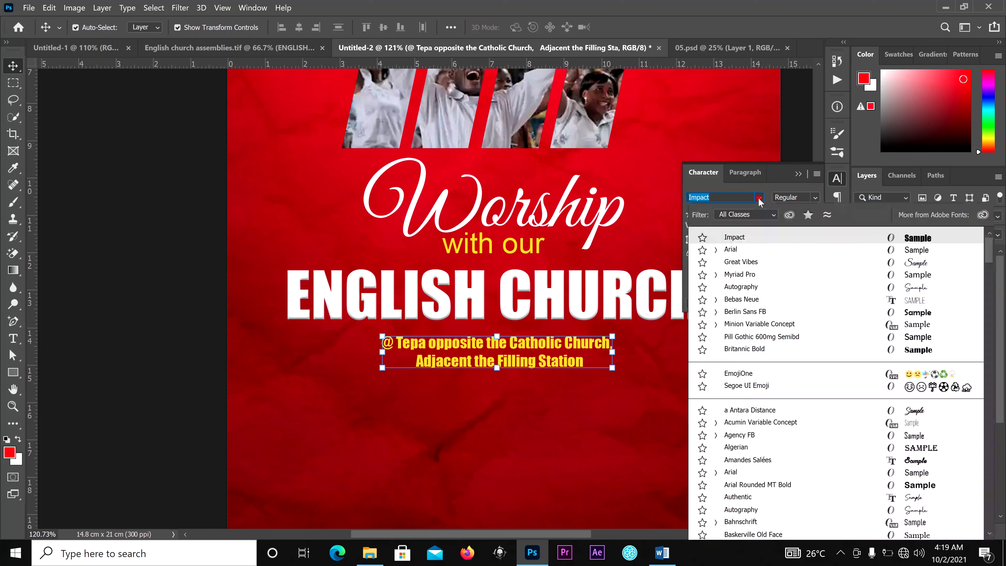
click(750, 250)
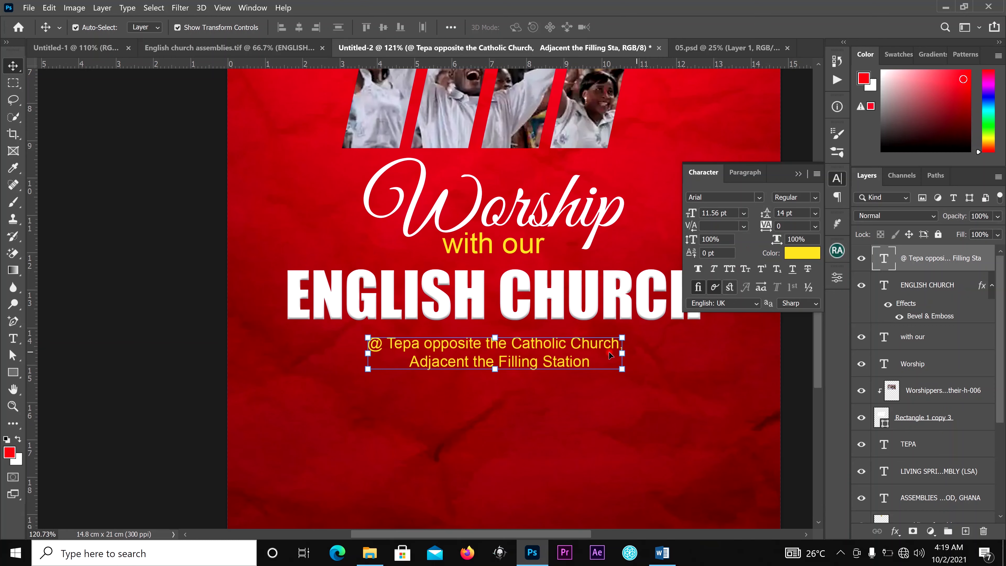
Scale the address up to 14.37 pt and centre it beneath ENGLISH CHURCH
scroll(609, 362, down, 2)
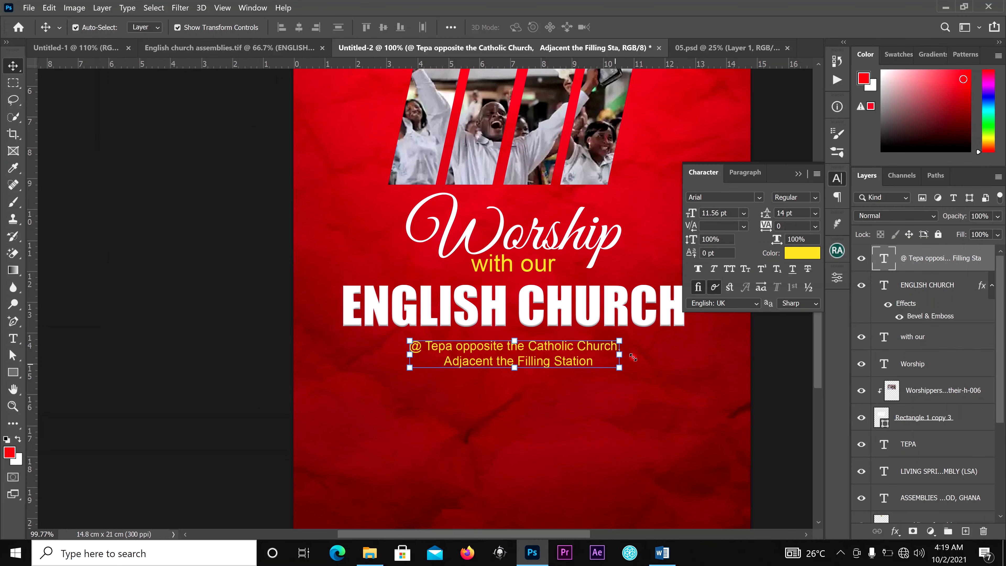
drag(620, 368, 653, 383)
mouse_move(417, 378)
mouse_down()
mouse_move(392, 380)
mouse_move(429, 375)
mouse_up()
drag(487, 352, 492, 349)
scroll(491, 349, down, 3)
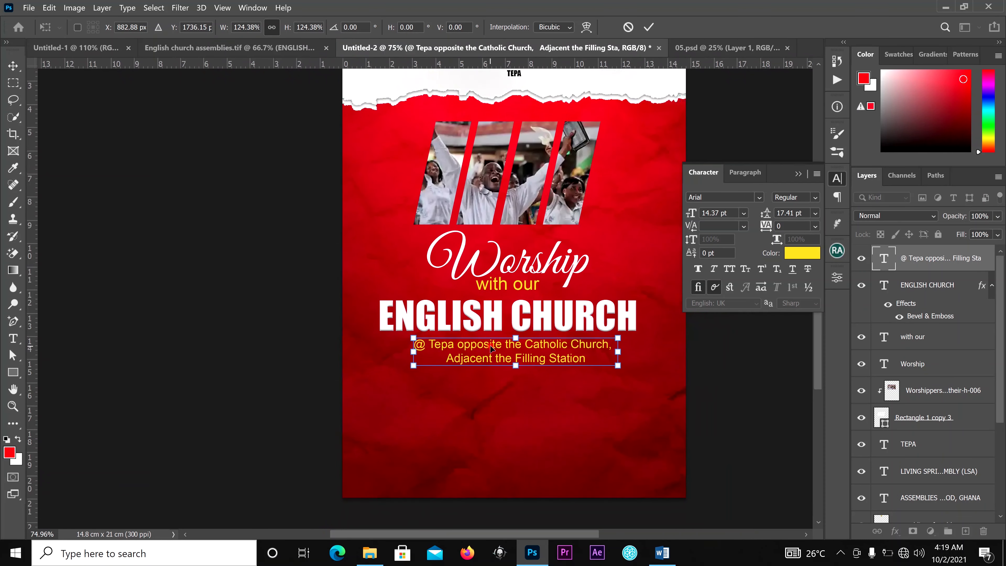
click(648, 27)
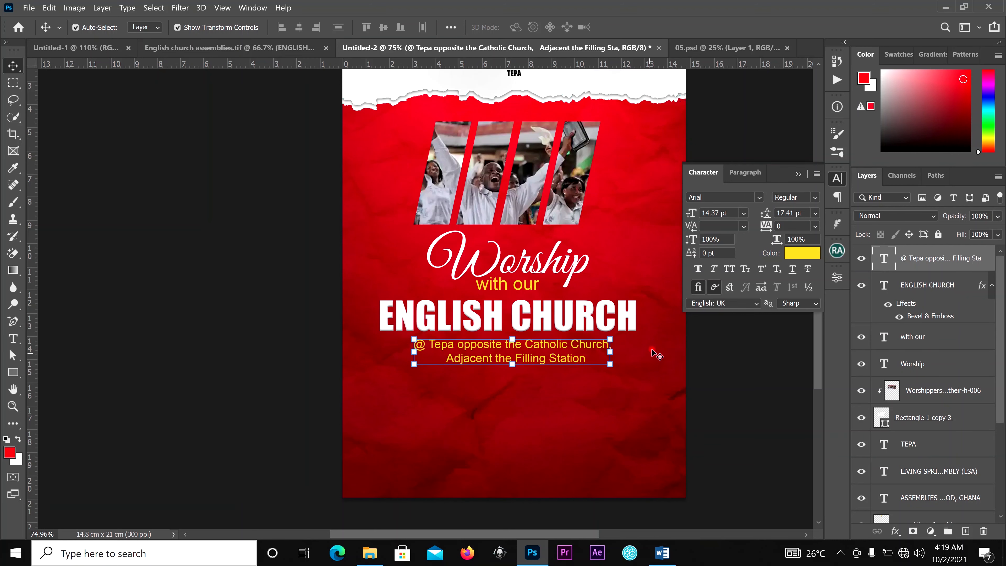
Copy 'this and every Sunday' from the Word document and return to Photoshop
click(13, 339)
click(662, 552)
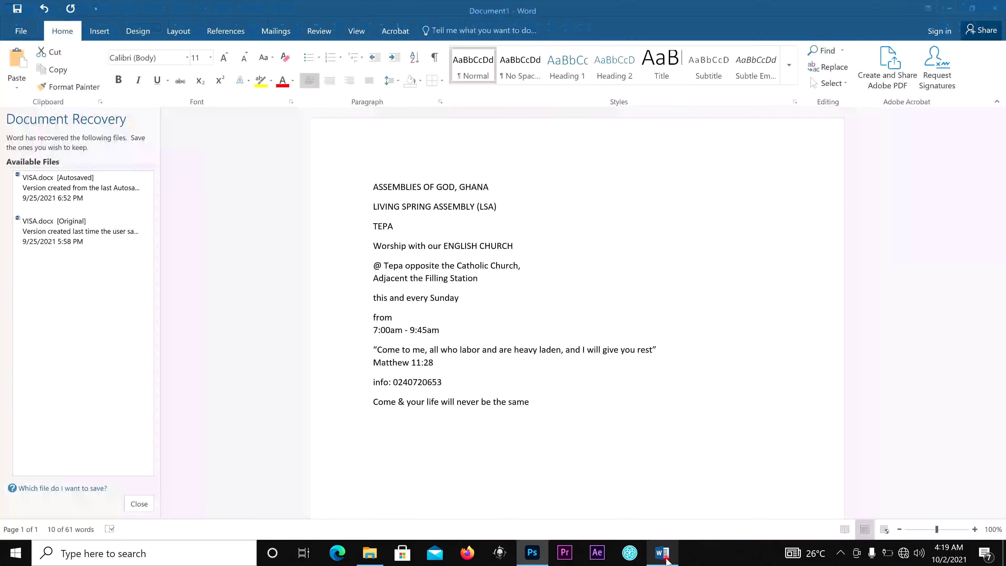
drag(478, 301, 370, 298)
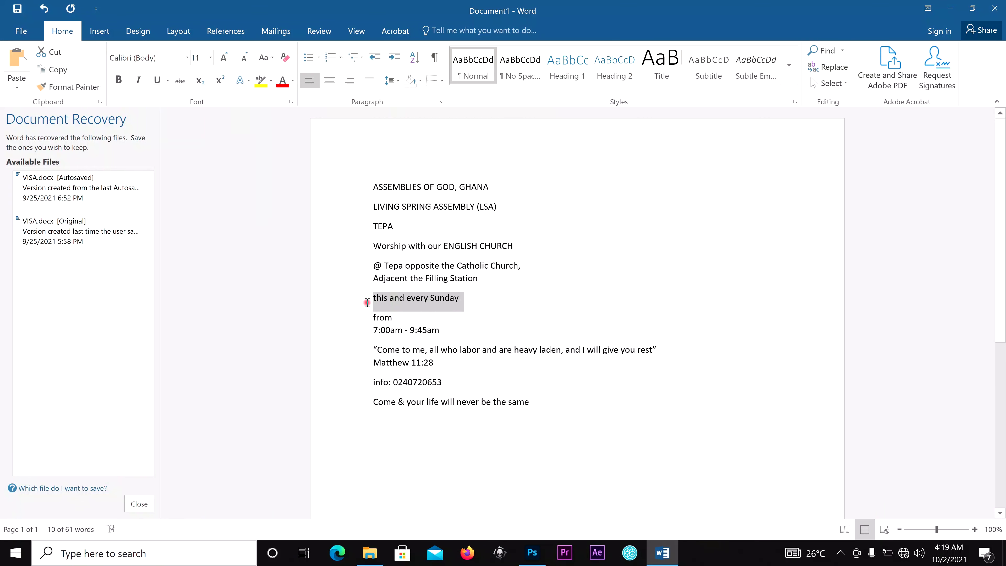
right_click(414, 305)
click(456, 337)
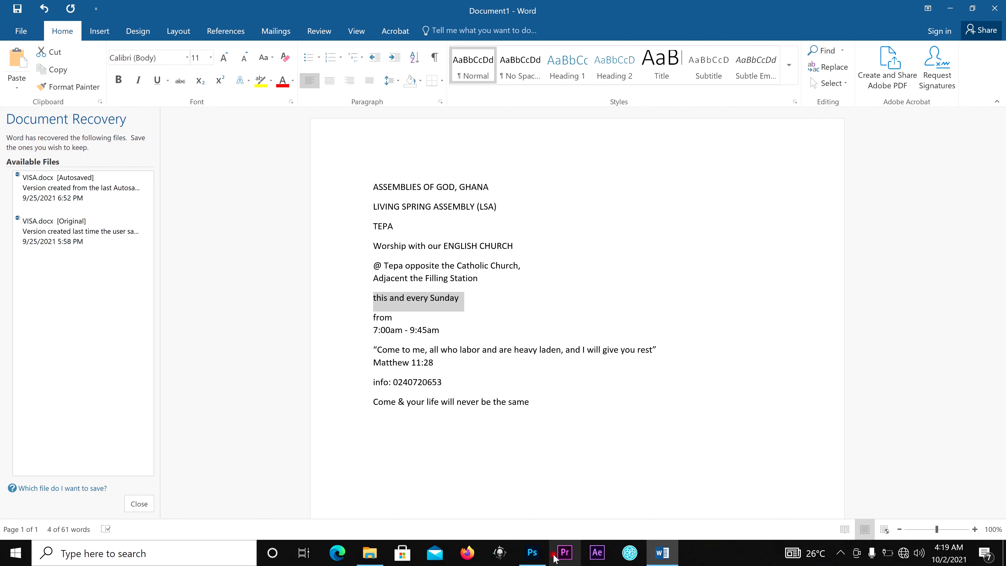
click(532, 552)
Paste 'this and every Sunday' as a new text layer and colour it white
click(13, 338)
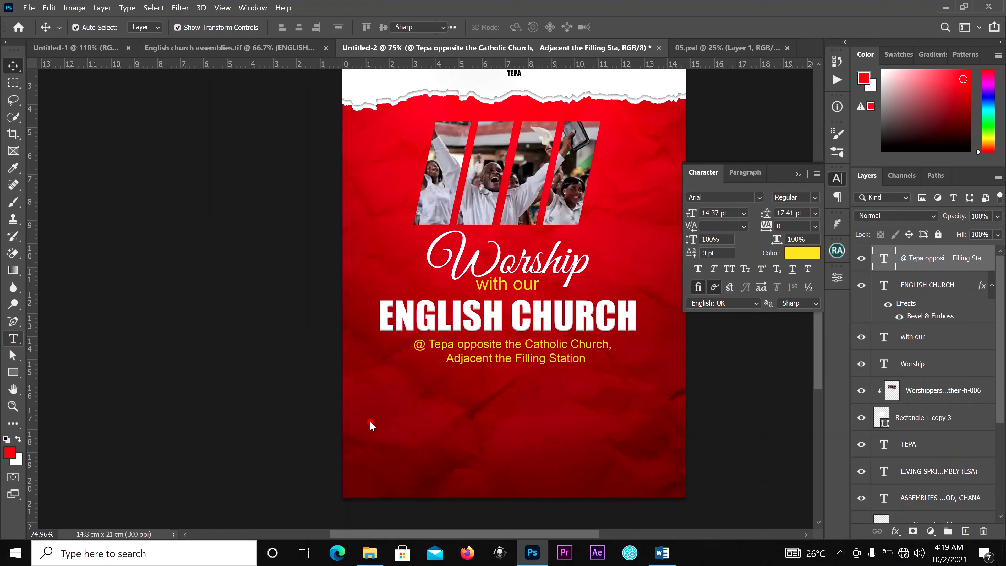
click(399, 406)
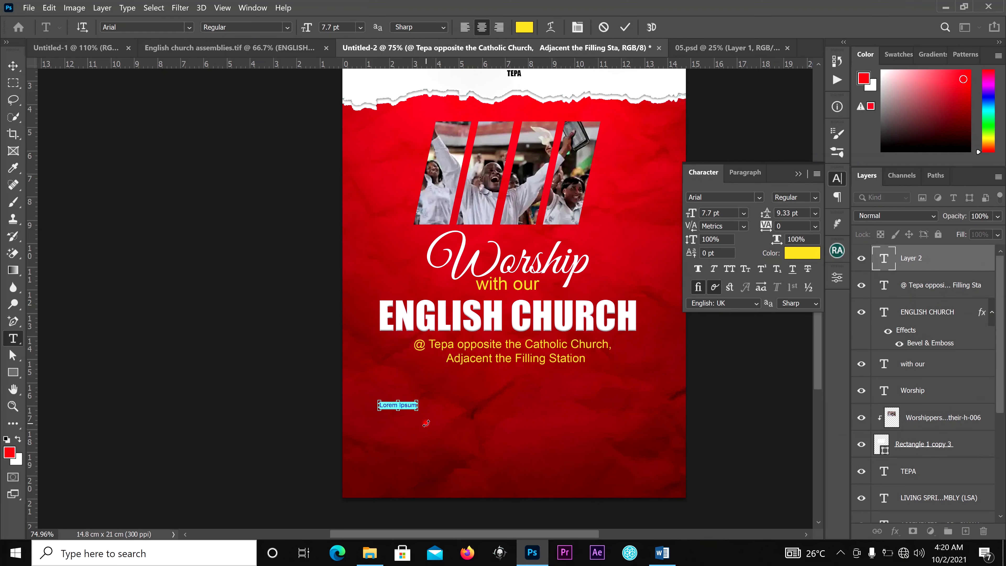
key(ctrl+v)
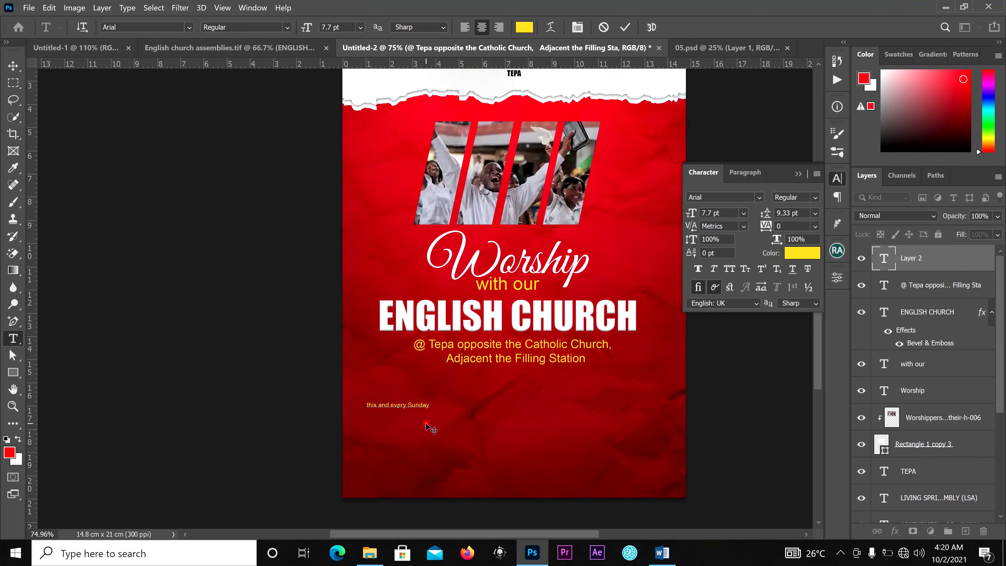
click(626, 27)
click(12, 65)
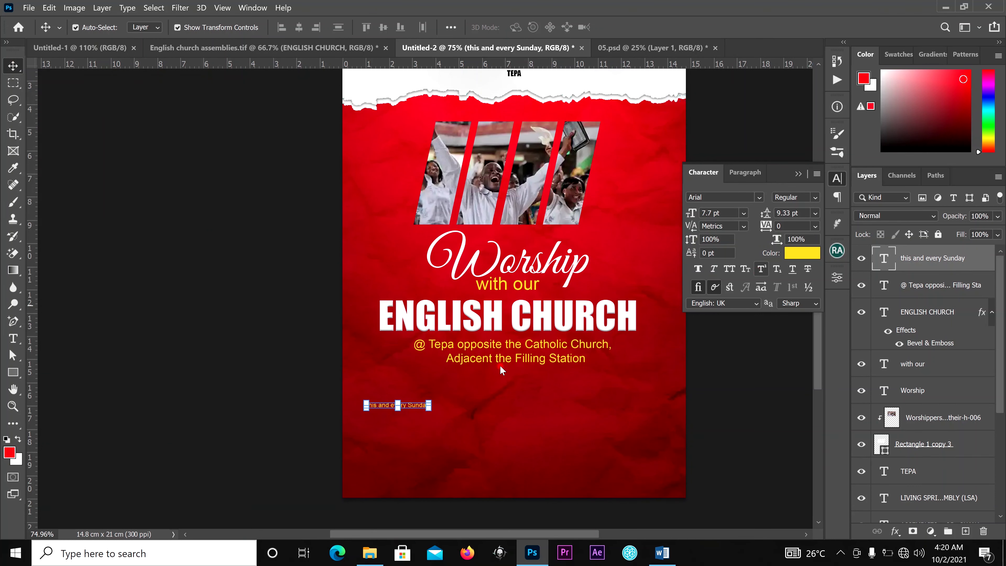
click(801, 254)
drag(695, 218, 661, 133)
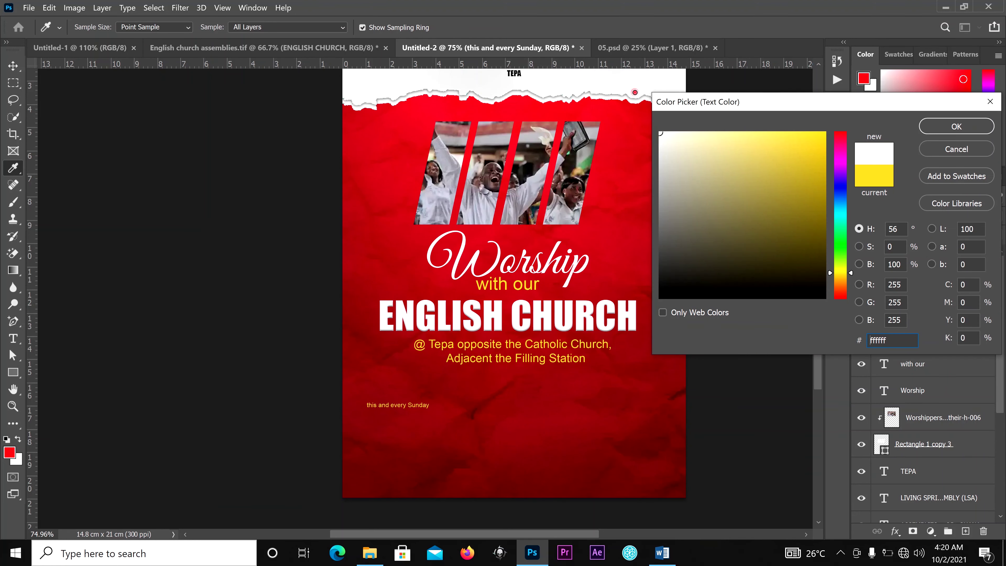
click(947, 127)
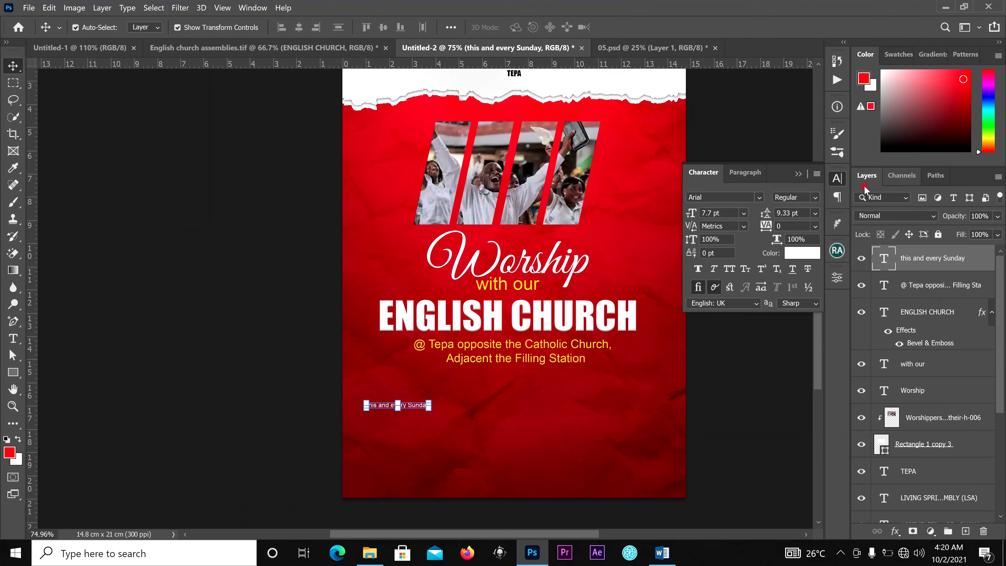
Set the Sunday line in Great Vibes, enlarge it to 34.07 pt and centre it below the address
click(759, 198)
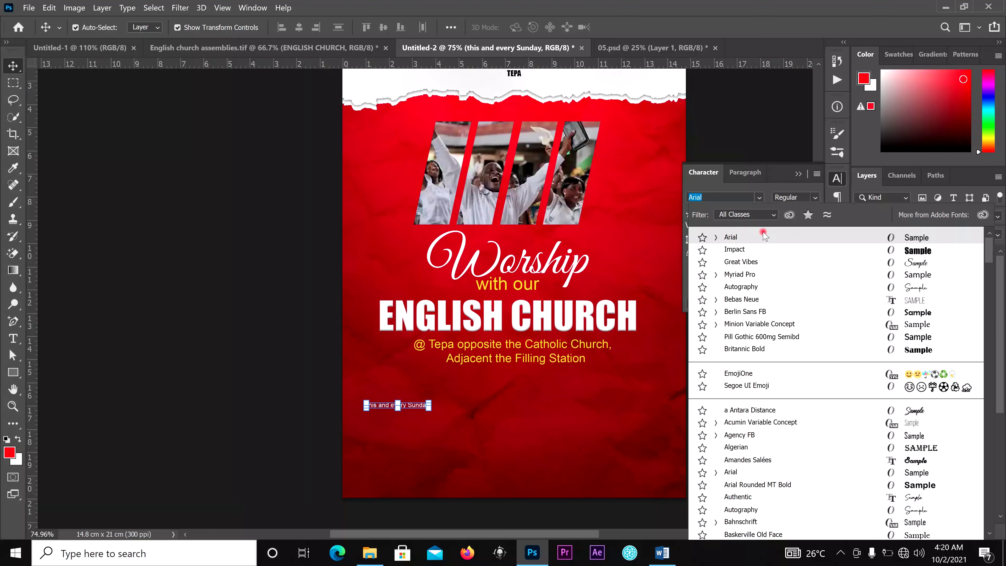
click(753, 262)
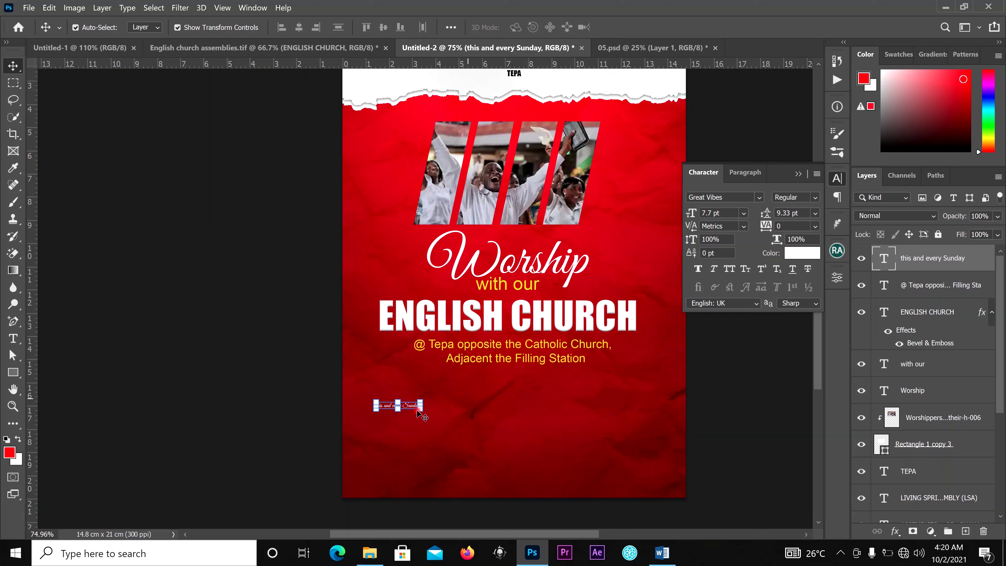
drag(421, 401, 577, 328)
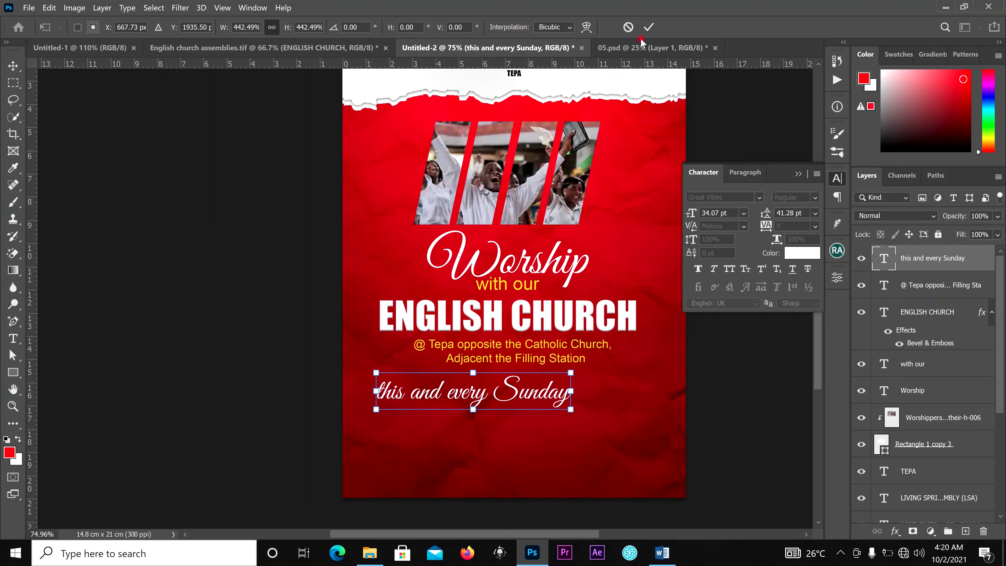
click(649, 27)
drag(545, 399, 567, 398)
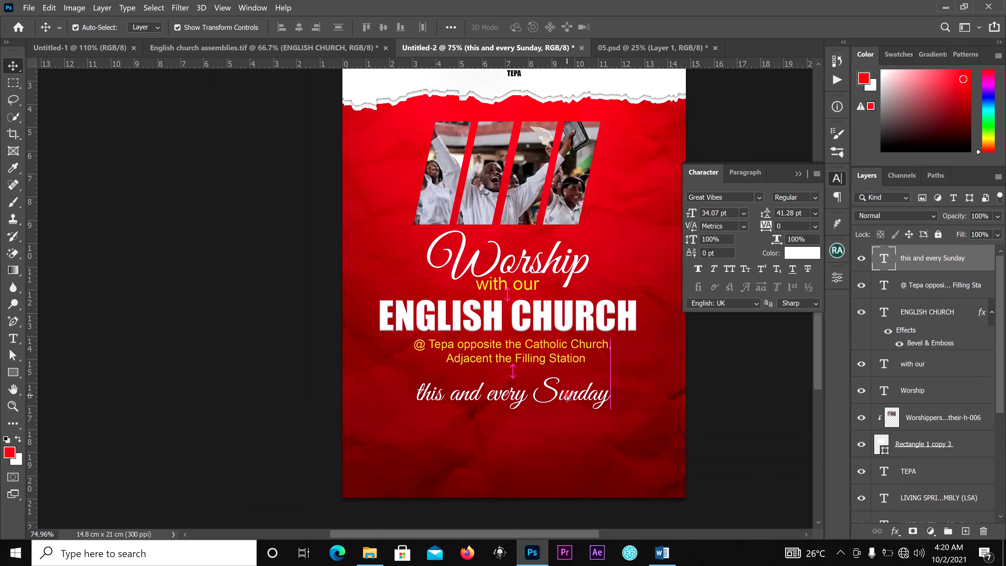
click(507, 350)
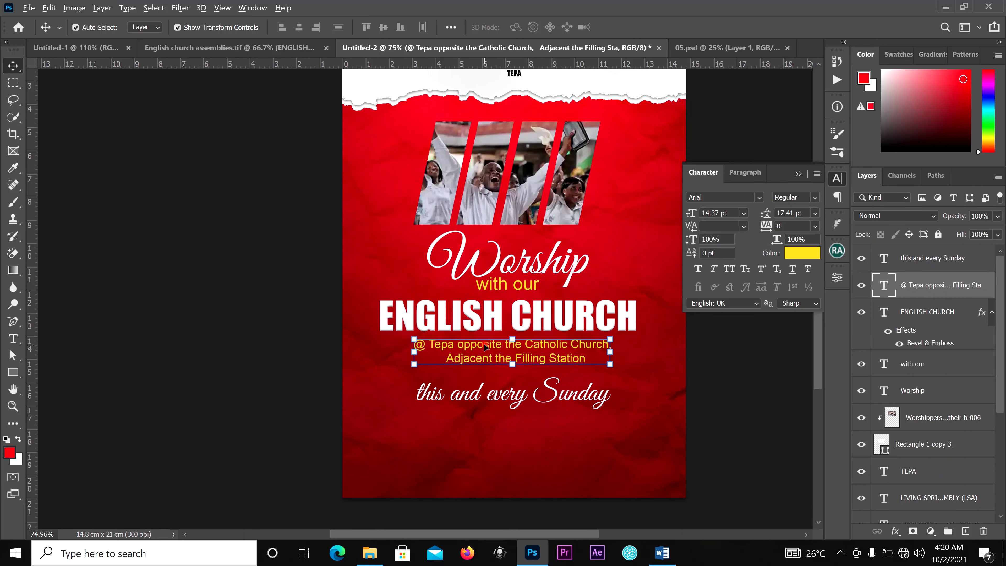
Duplicate the address text below the Sunday line and copy 'from 7:00am - 9:45am' from Word
drag(486, 347, 488, 415)
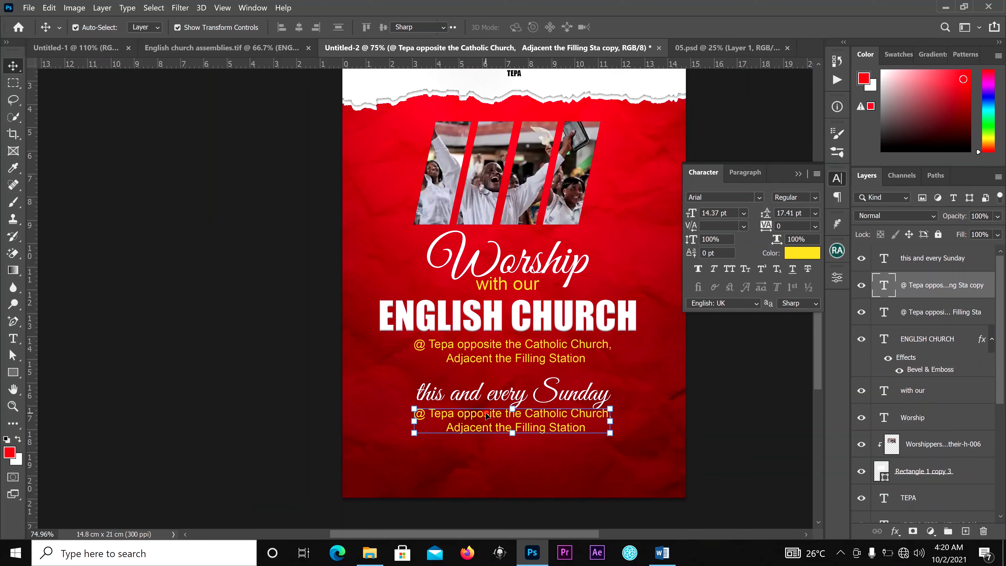
double_click(488, 415)
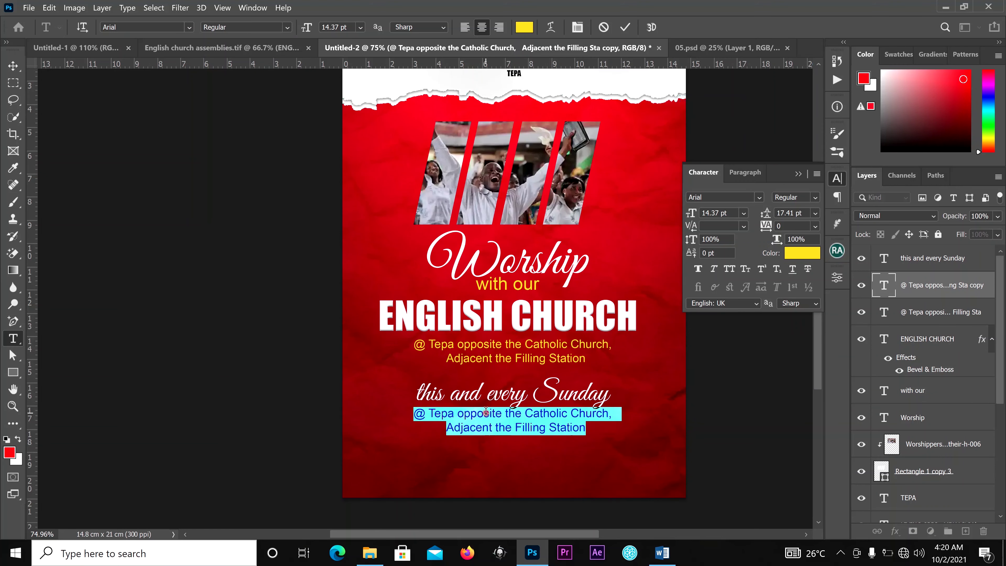
click(662, 552)
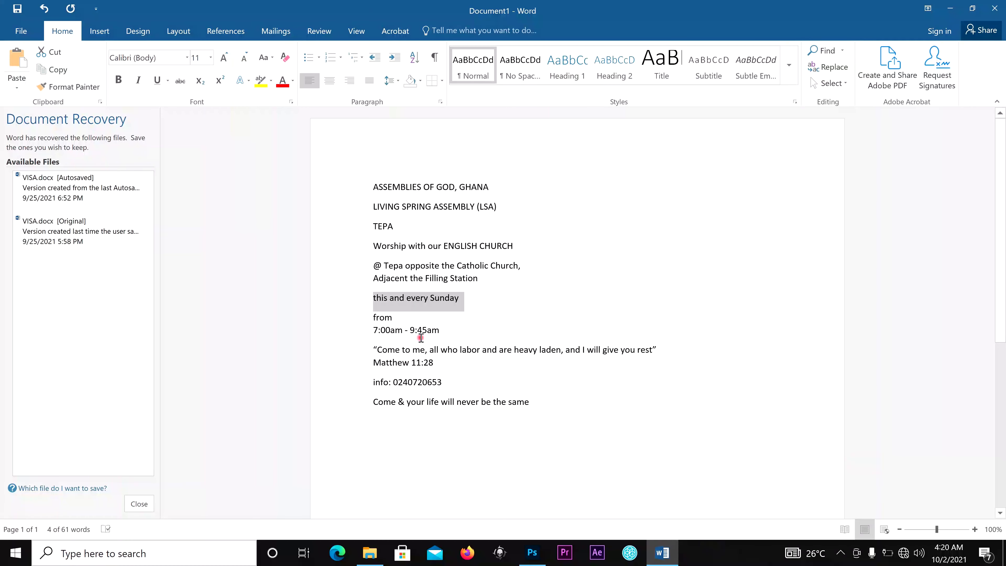
drag(446, 335, 374, 317)
right_click(376, 317)
click(400, 343)
click(532, 552)
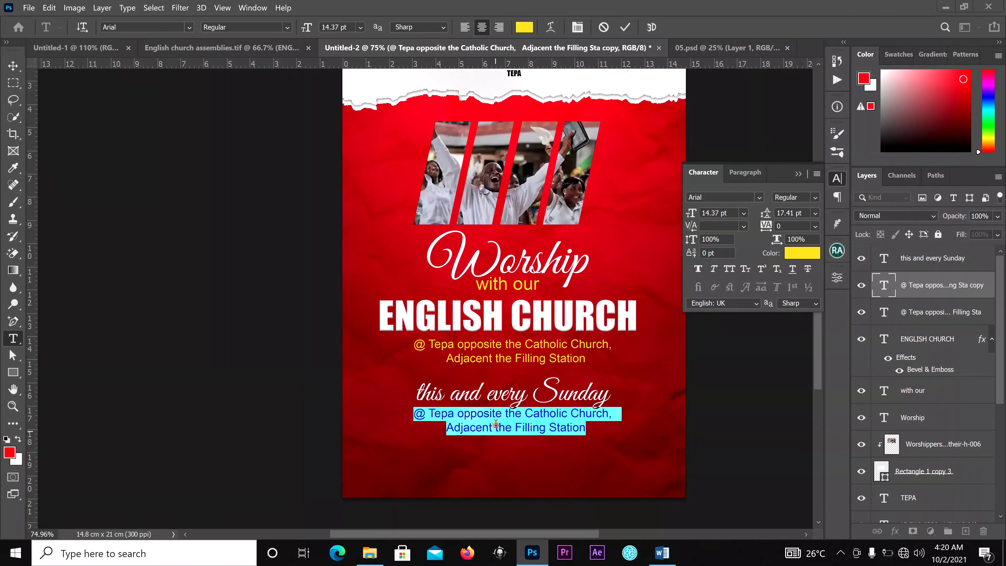
Replace the duplicate's text with 'from' / '7:00am - 9:45am' on two lines at 14 pt leading
key(ctrl+v)
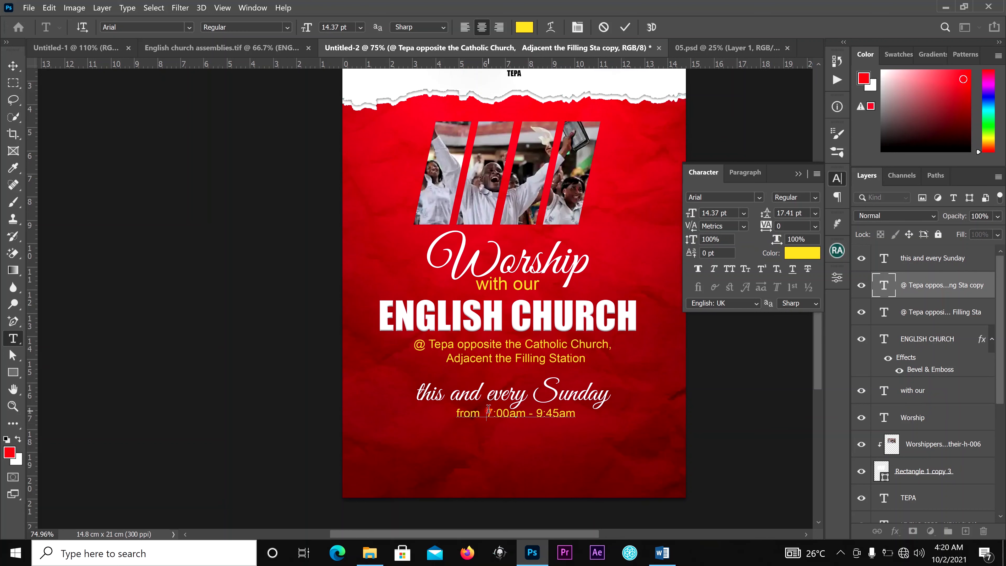
key(Return)
click(627, 27)
key(v)
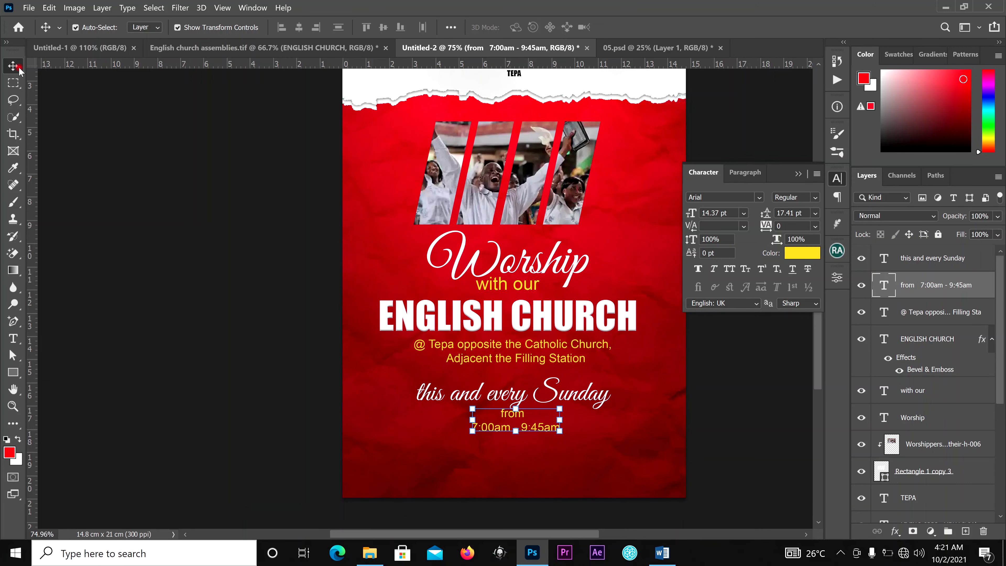
click(674, 454)
click(513, 416)
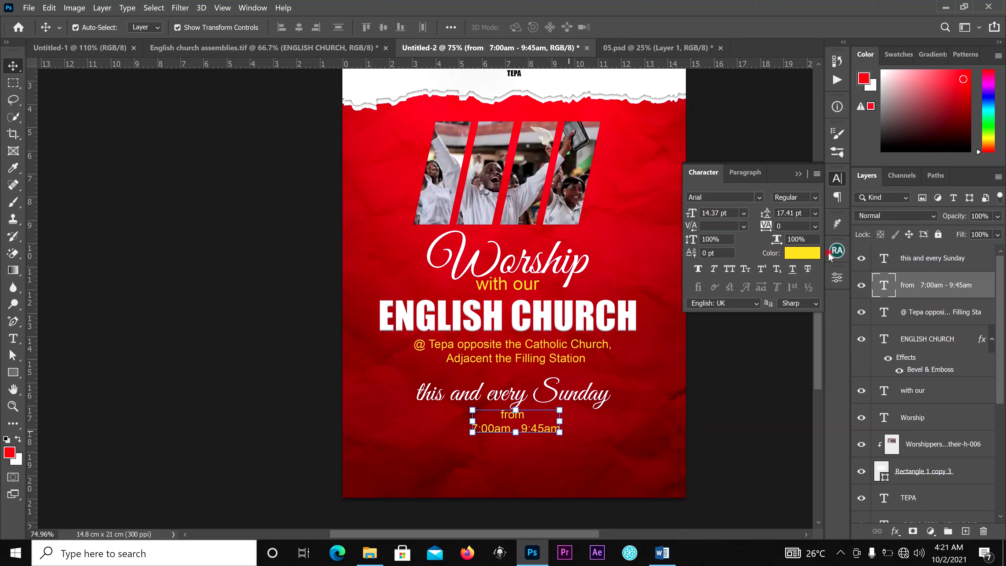
click(816, 214)
click(795, 301)
click(755, 427)
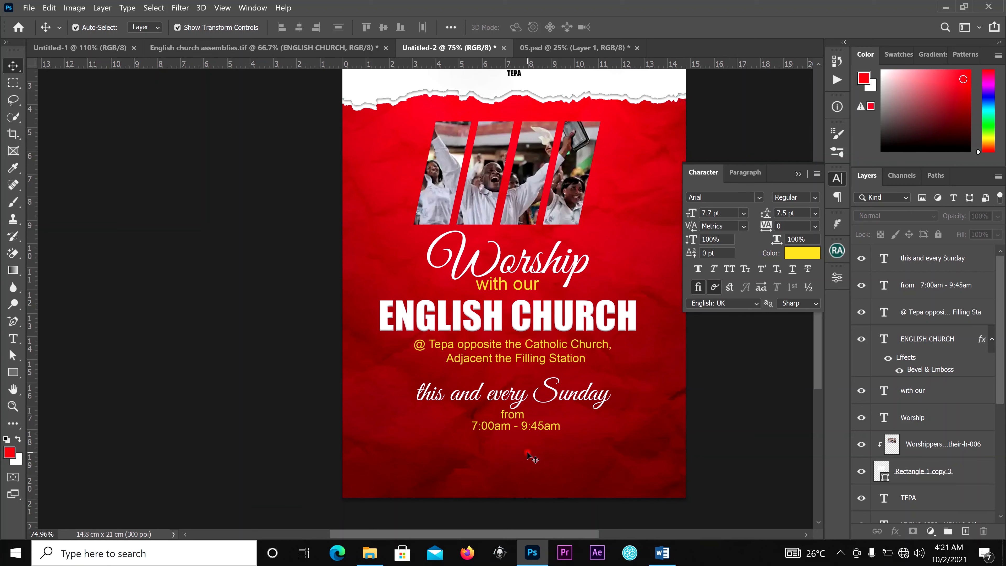
Copy the 'Come to me…' verse and Matthew 11:28 from the Word document, then return to Photoshop
click(661, 555)
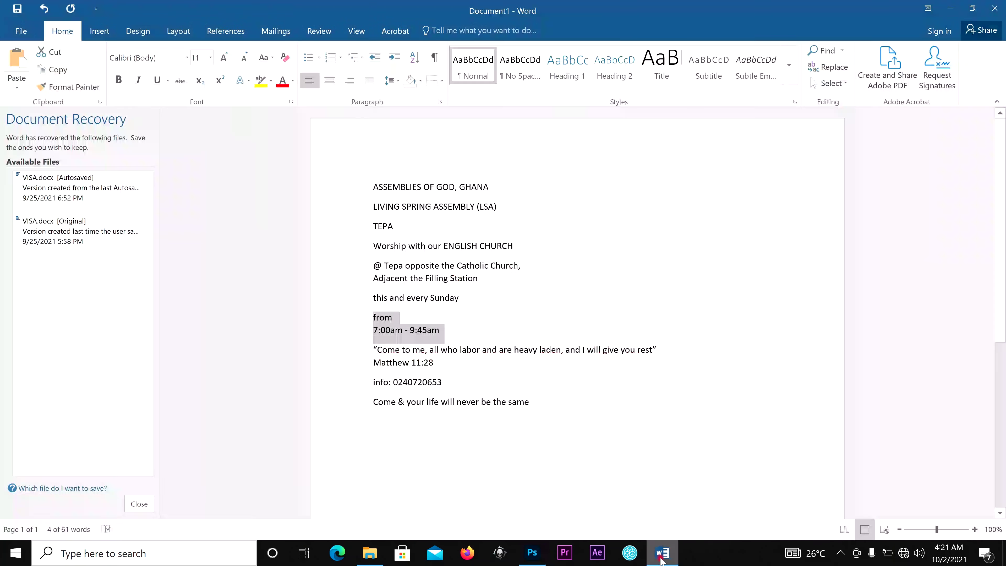
drag(439, 362, 373, 350)
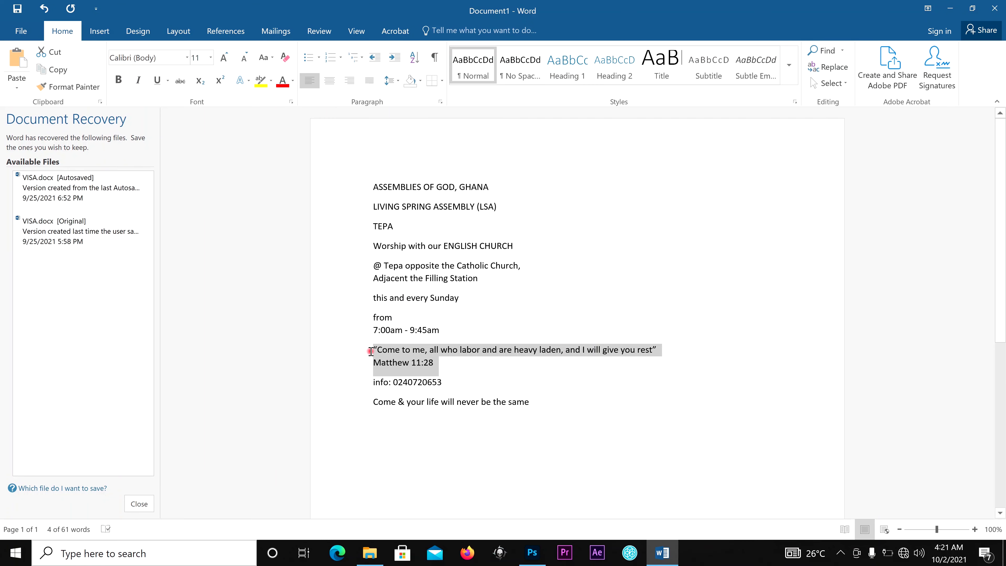
right_click(415, 353)
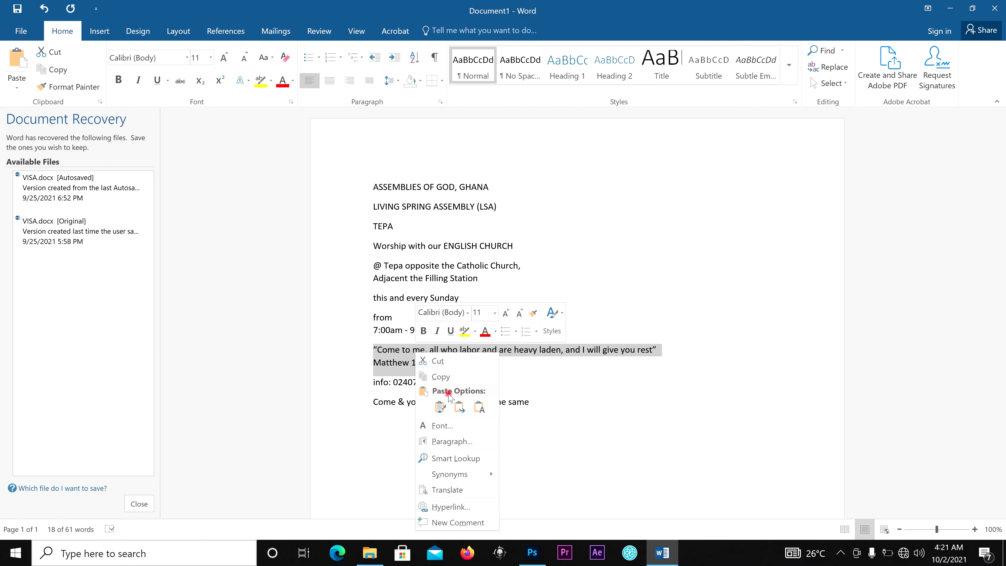
click(441, 377)
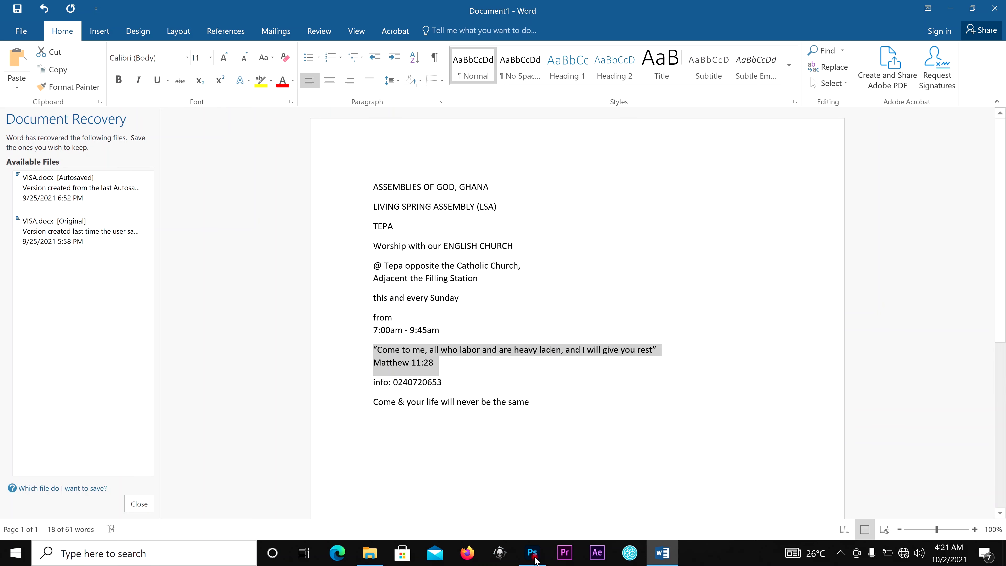
click(533, 555)
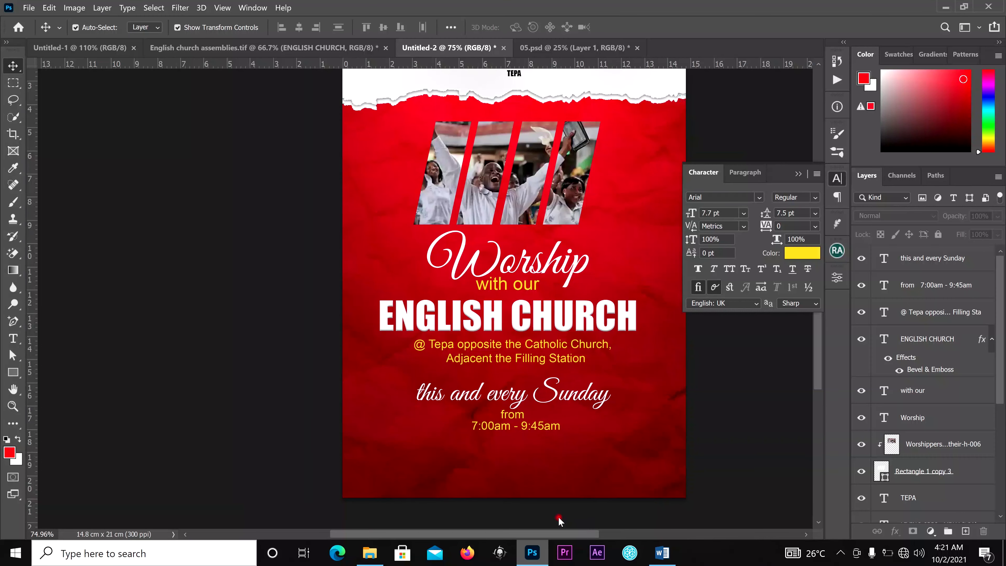
Duplicate the service times text lower on the flyer and paste the verse into it
click(499, 426)
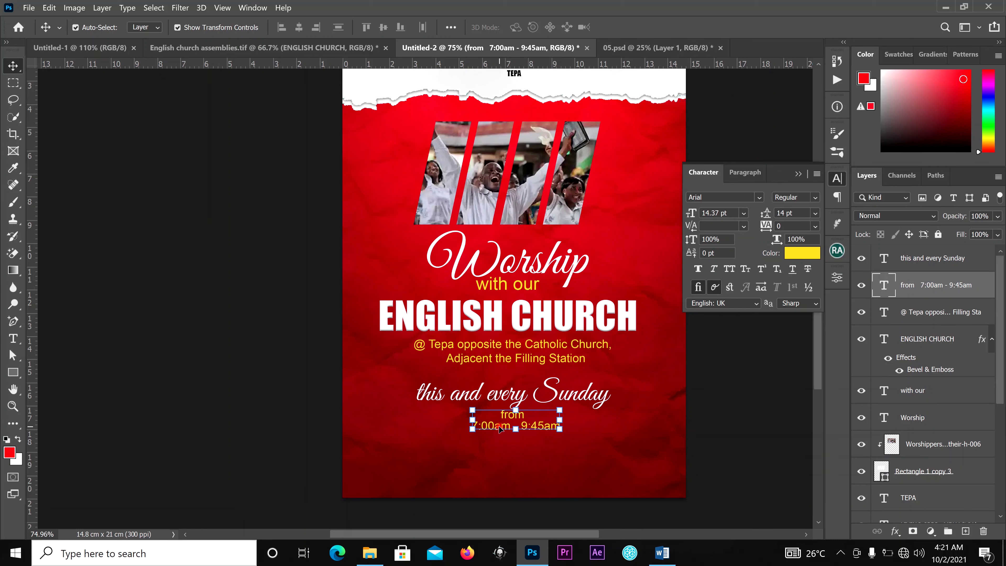
drag(501, 426, 495, 464)
key(ctrl+t)
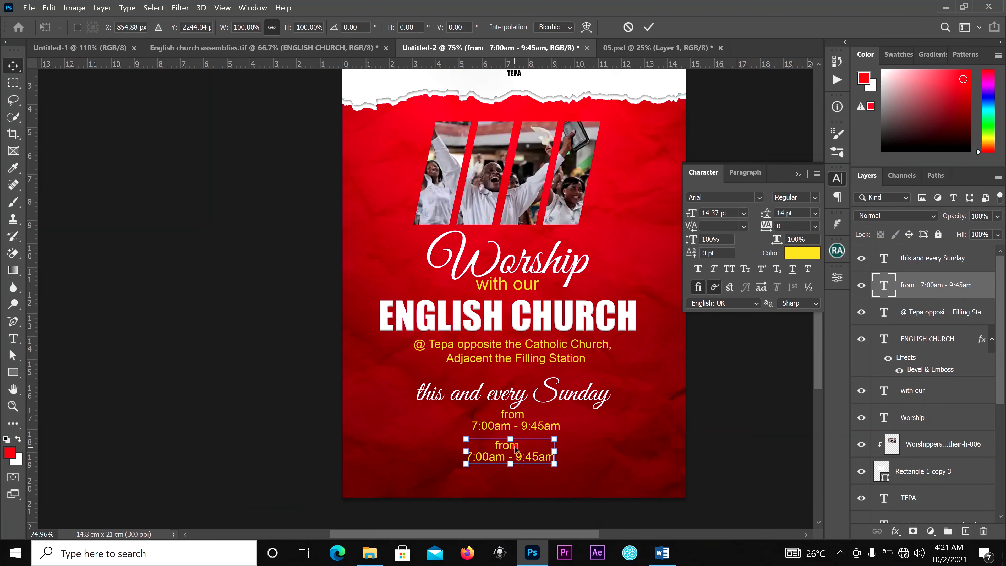
key(Return)
double_click(531, 456)
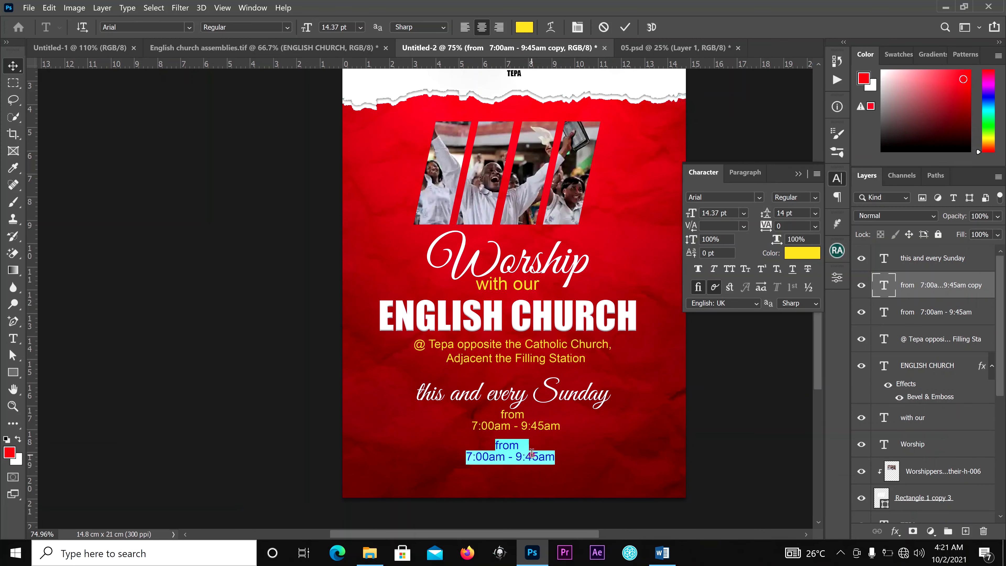
key(ctrl+v)
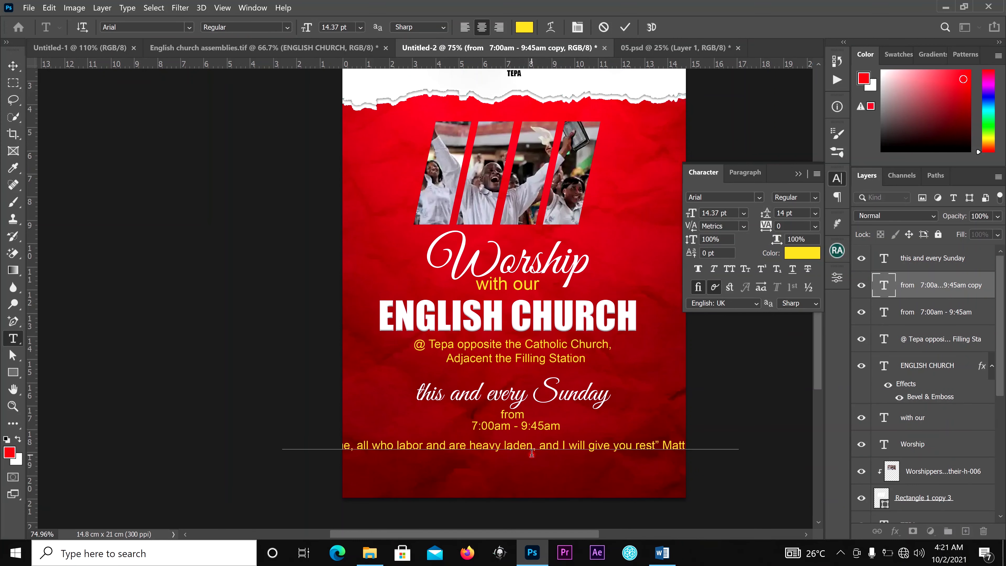
Set the verse to 9 pt and put Matthew 11:28 on its own line
click(625, 29)
key(ctrl+a)
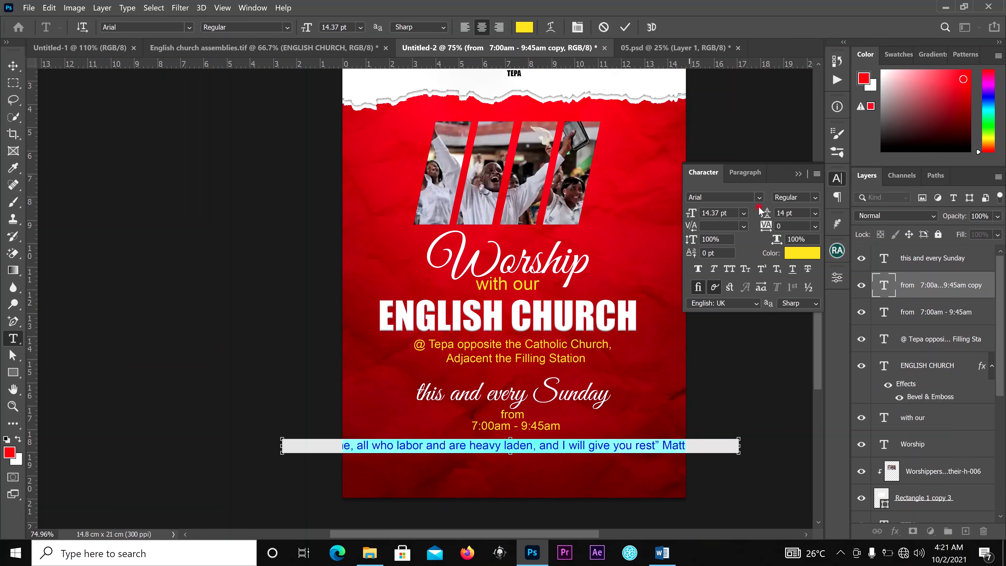
click(749, 215)
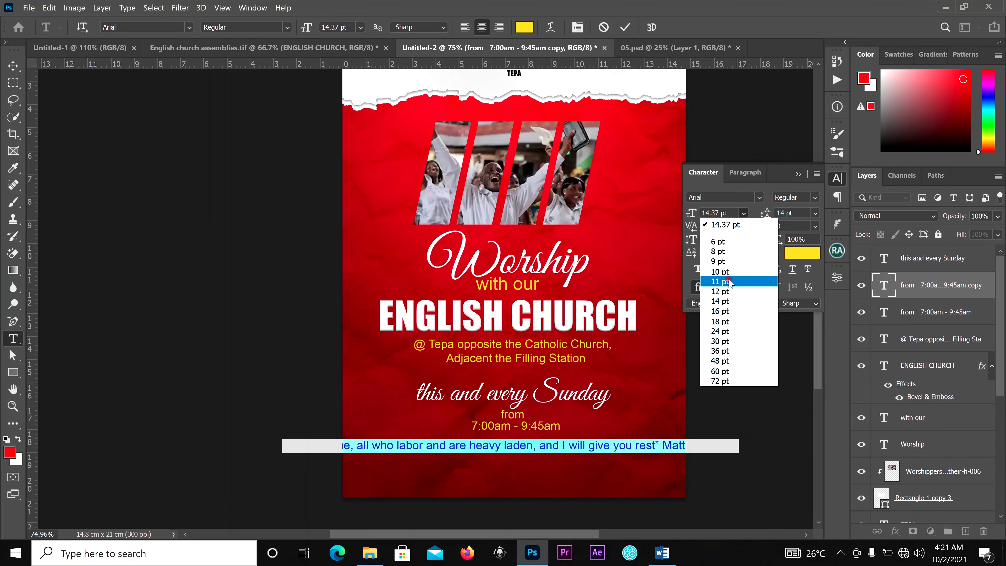
click(730, 282)
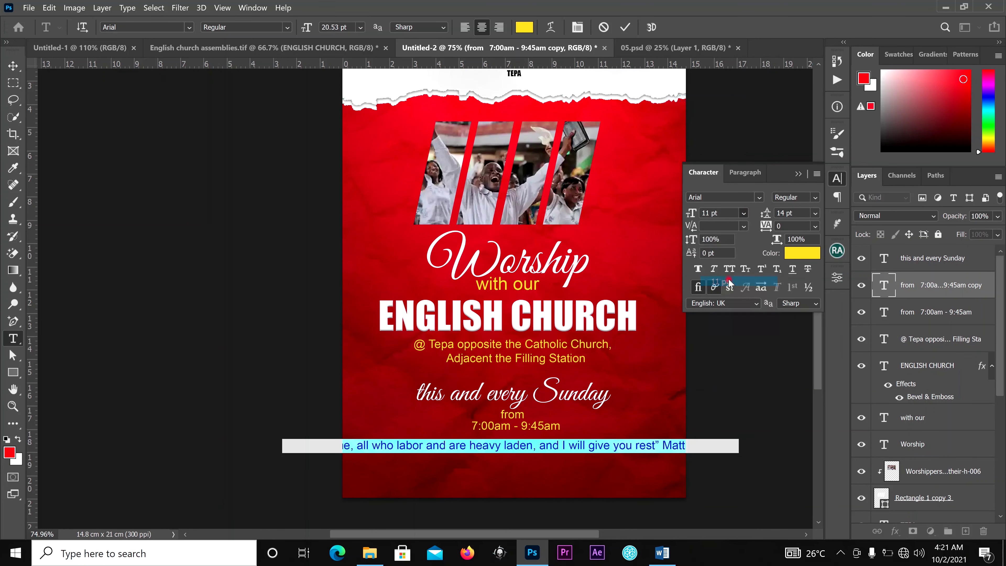
click(744, 214)
click(733, 264)
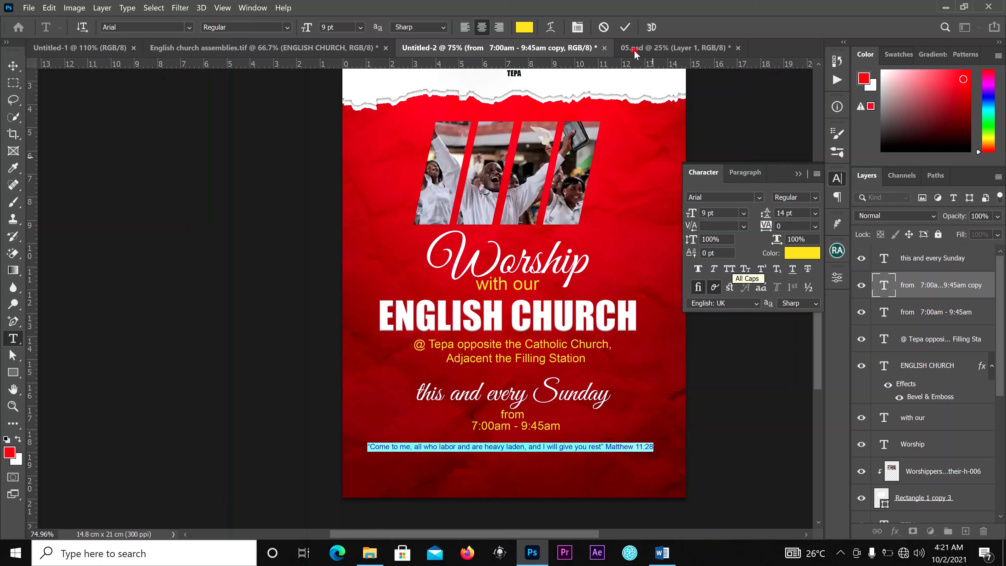
click(602, 447)
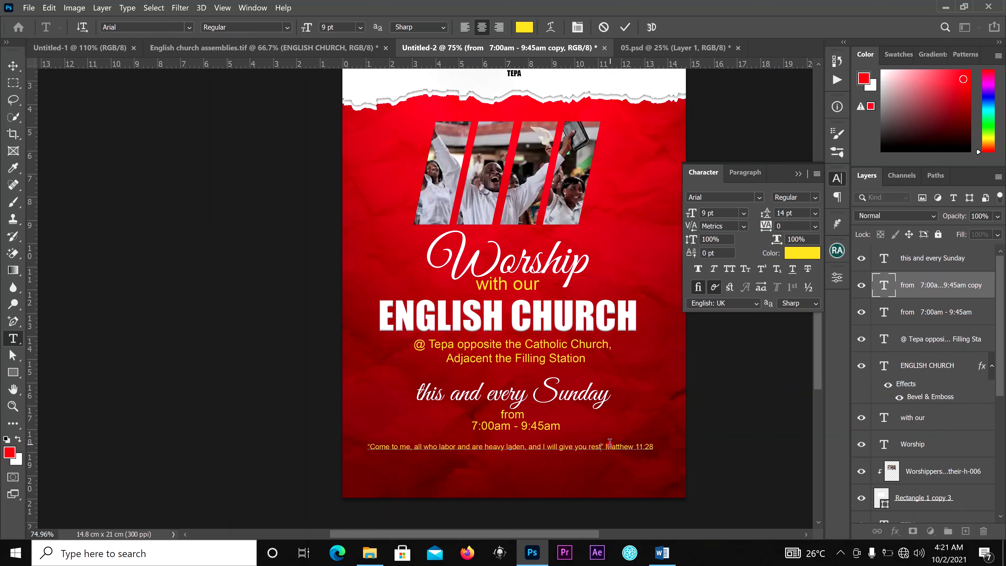
key(Return)
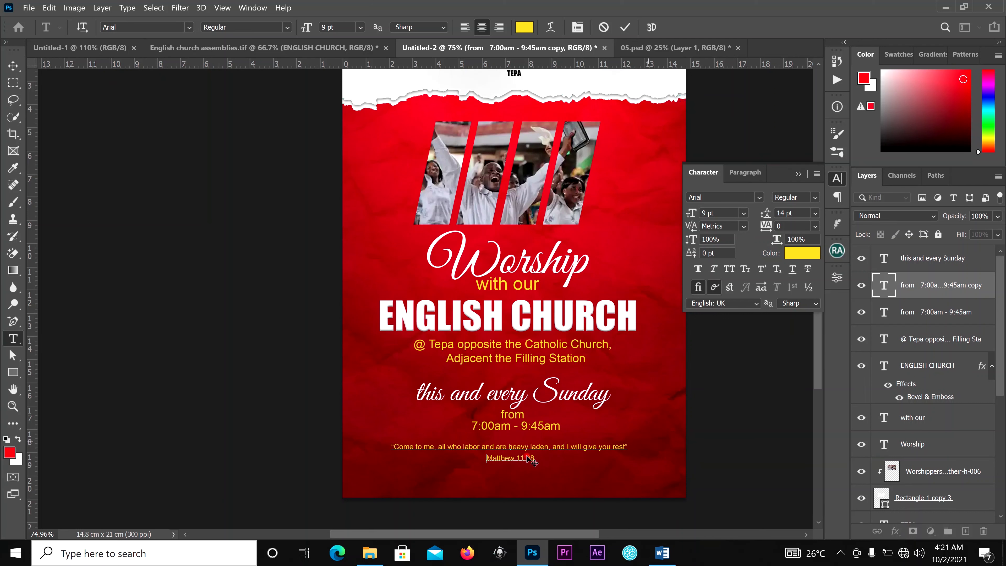
Make the verse text white (ffffff)
click(13, 65)
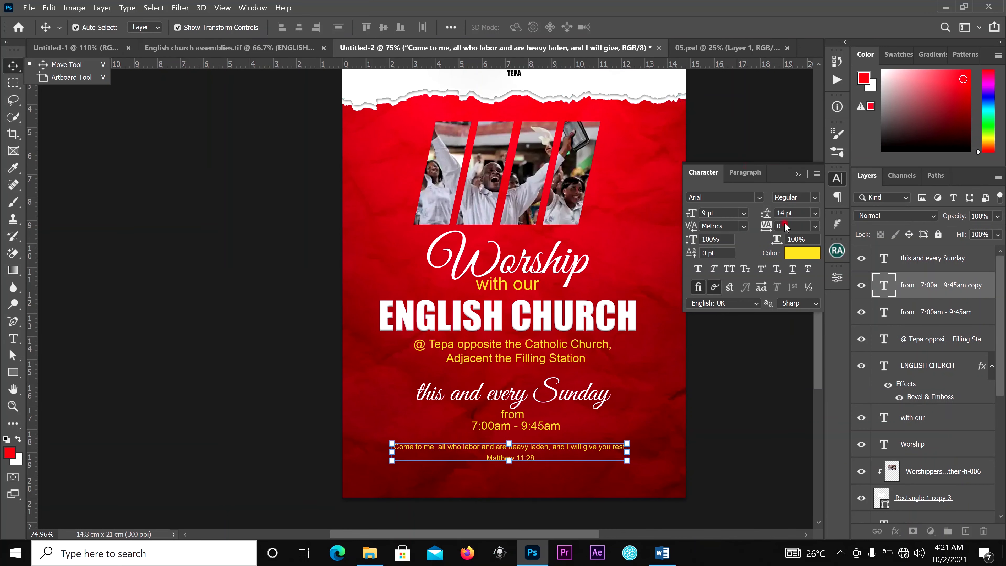
click(797, 254)
text(ffffff)
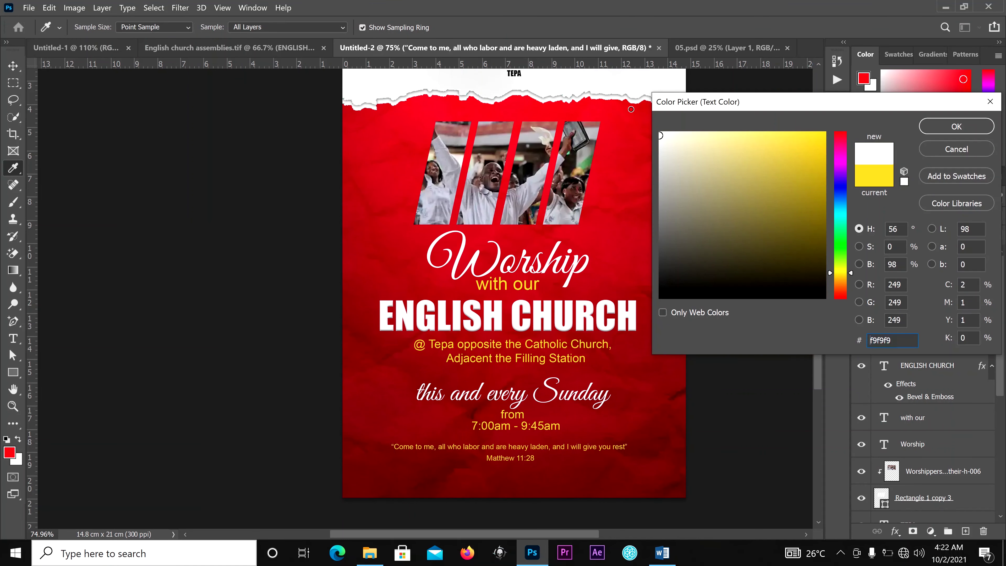
key(ctrl+a)
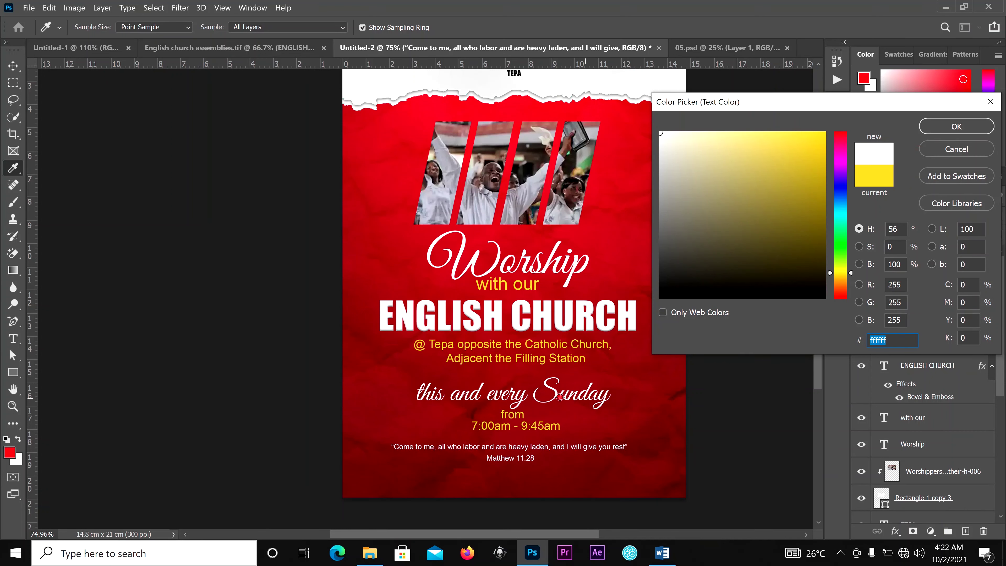
click(952, 128)
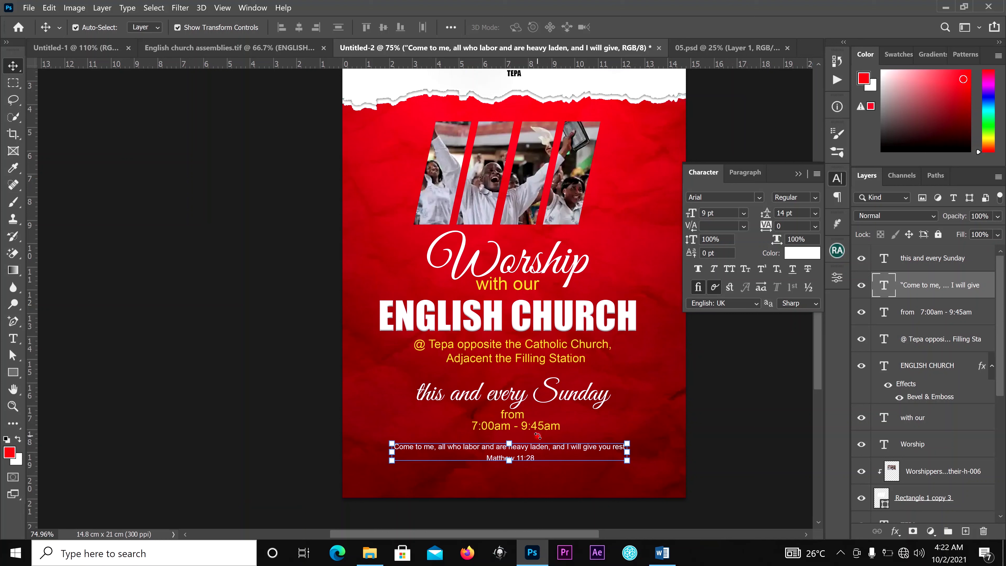
Nudge the verse up slightly and draw a thin rectangle along the flyer's bottom edge
key(Up)
key(Up)
key(Up)
key(Up)
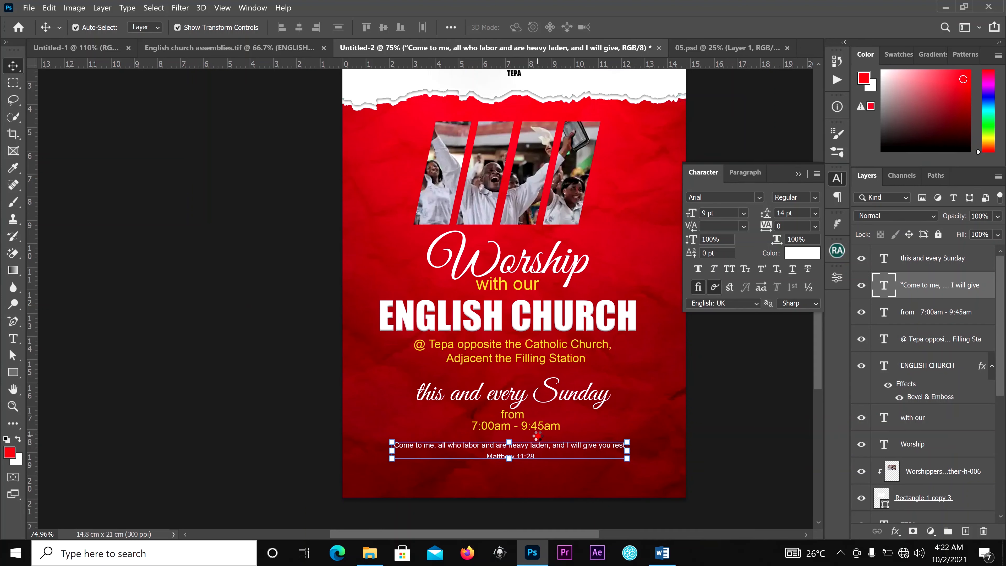
key(Up)
key(Up)
key(Up)
key(Up)
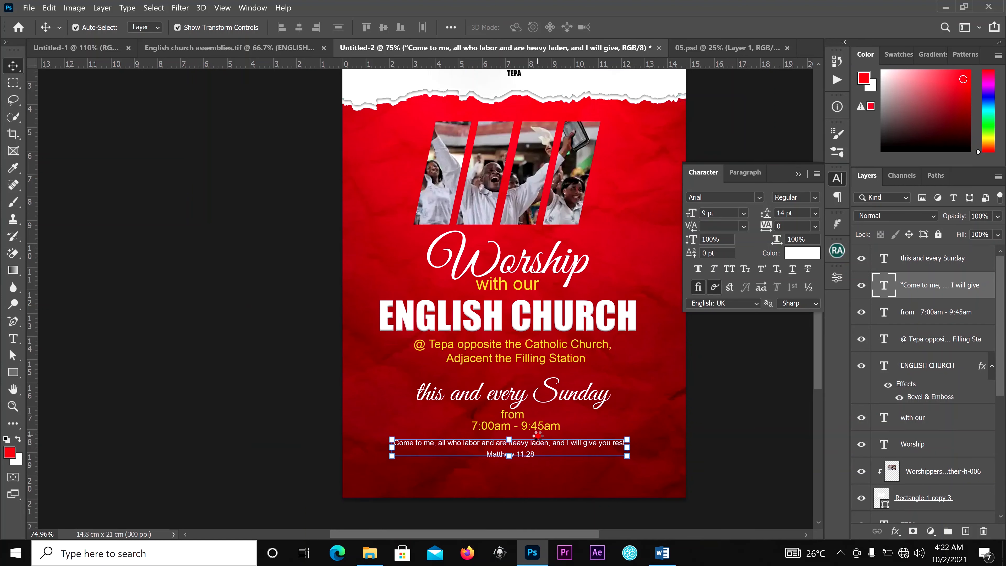
click(12, 372)
drag(342, 478, 690, 497)
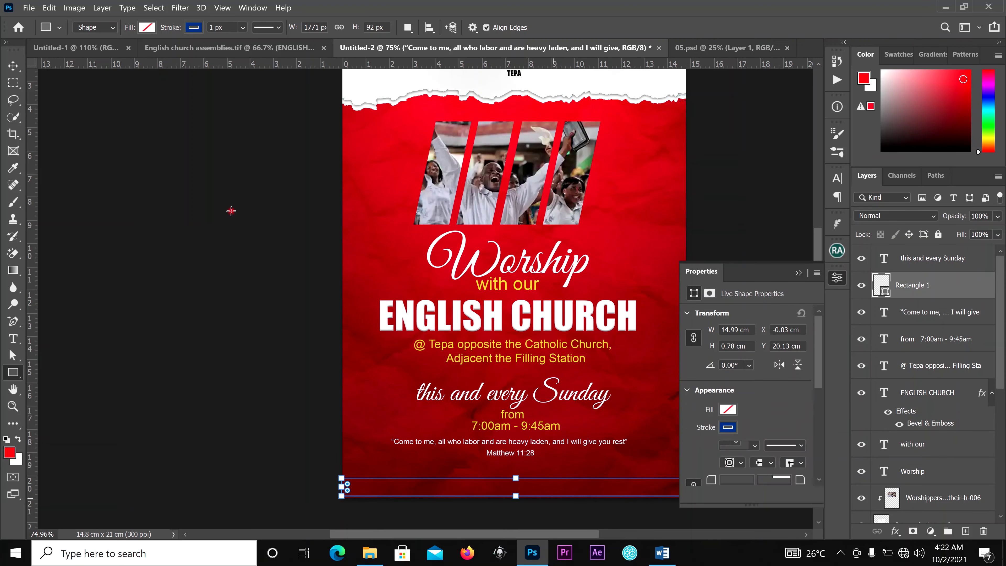
Give the bottom strip a white fill with no stroke and close its shape properties
click(148, 27)
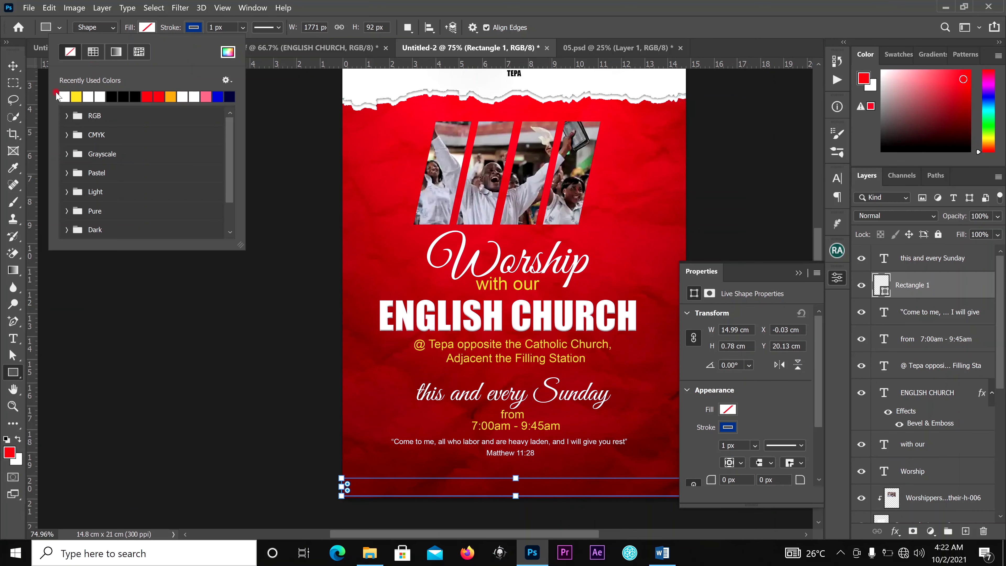
click(64, 96)
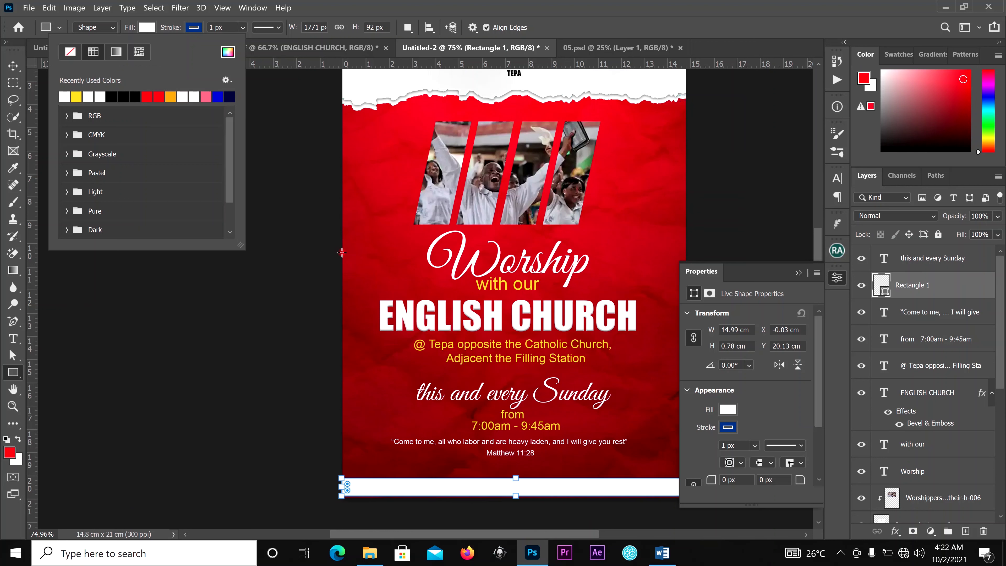
click(194, 27)
click(116, 51)
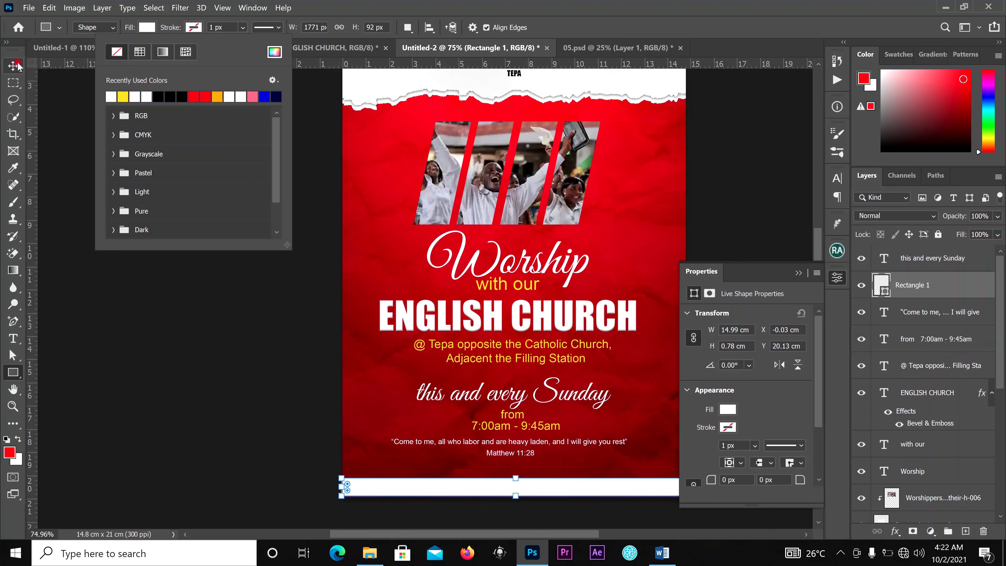
click(13, 65)
click(394, 4)
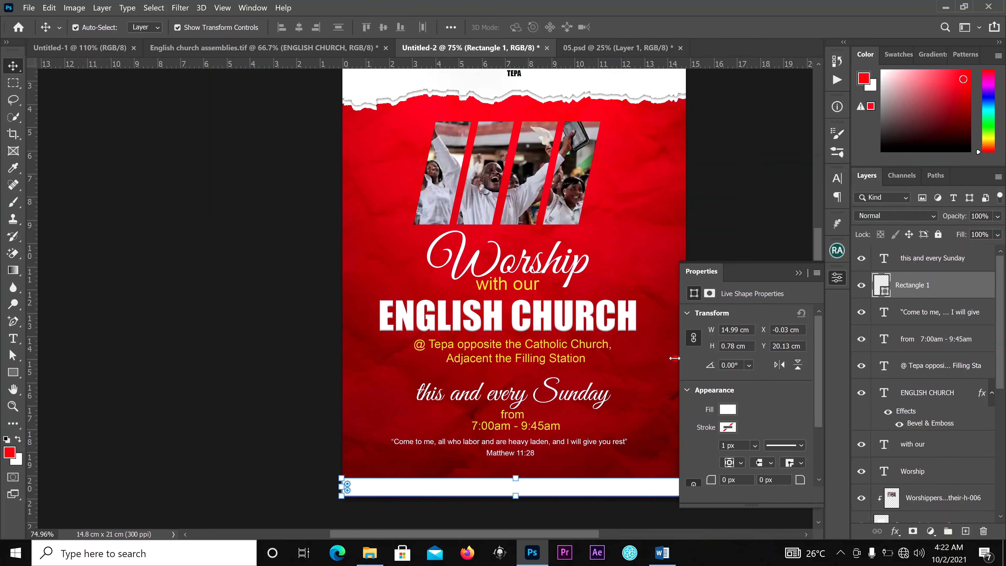
click(802, 277)
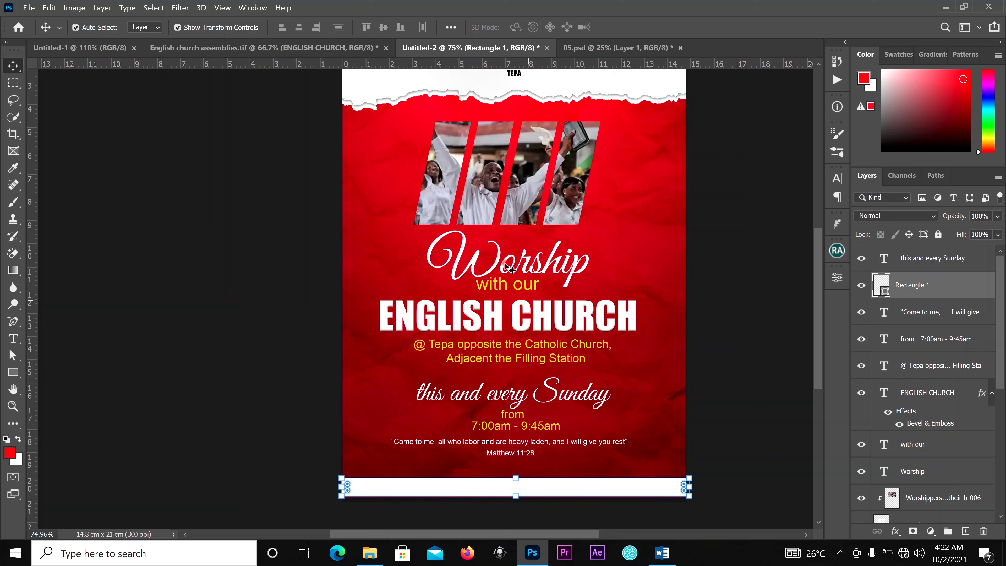
click(562, 397)
Duplicate the 'this and every Sunday' text down into the white bottom bar
double_click(586, 397)
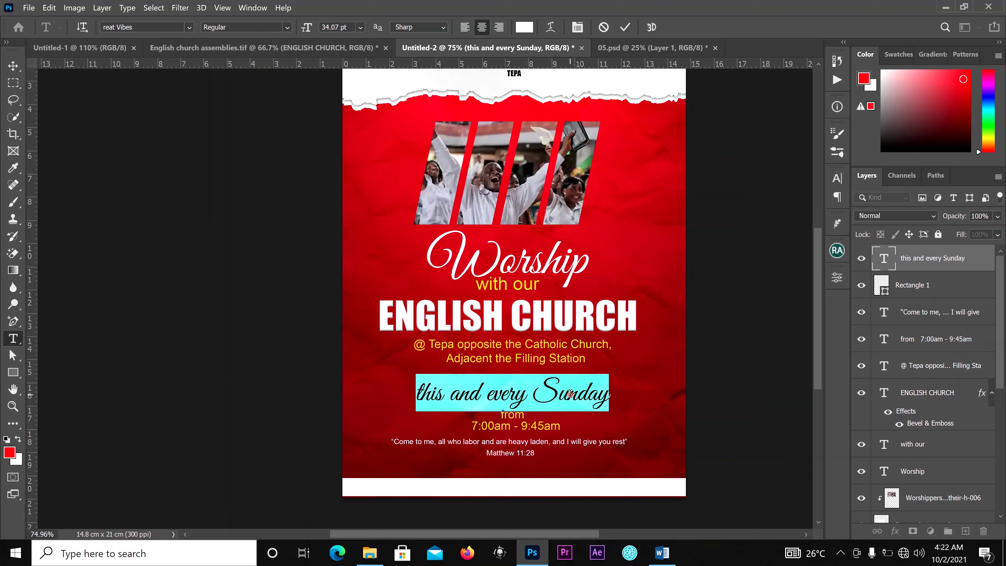
click(625, 27)
key(v)
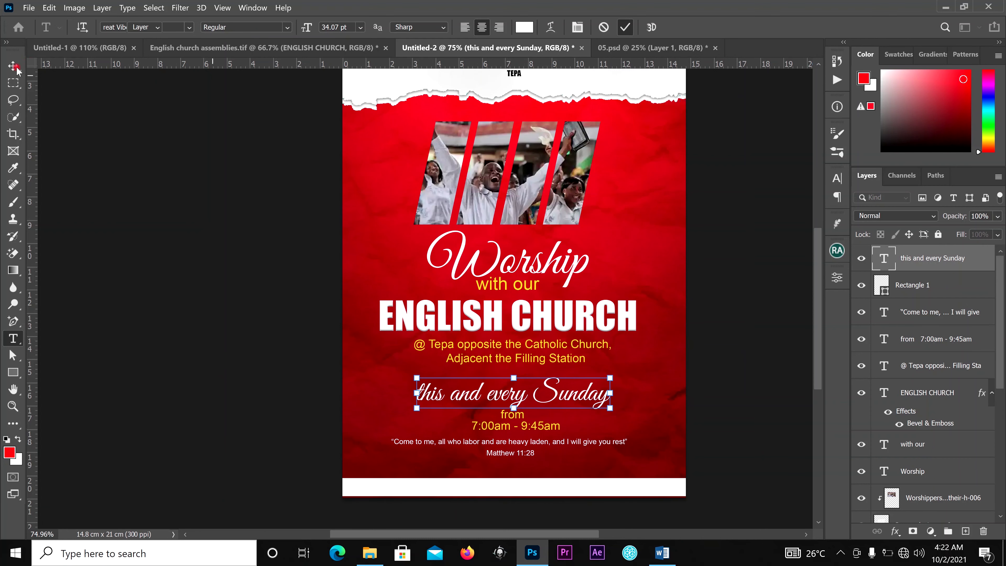
drag(571, 396, 566, 482)
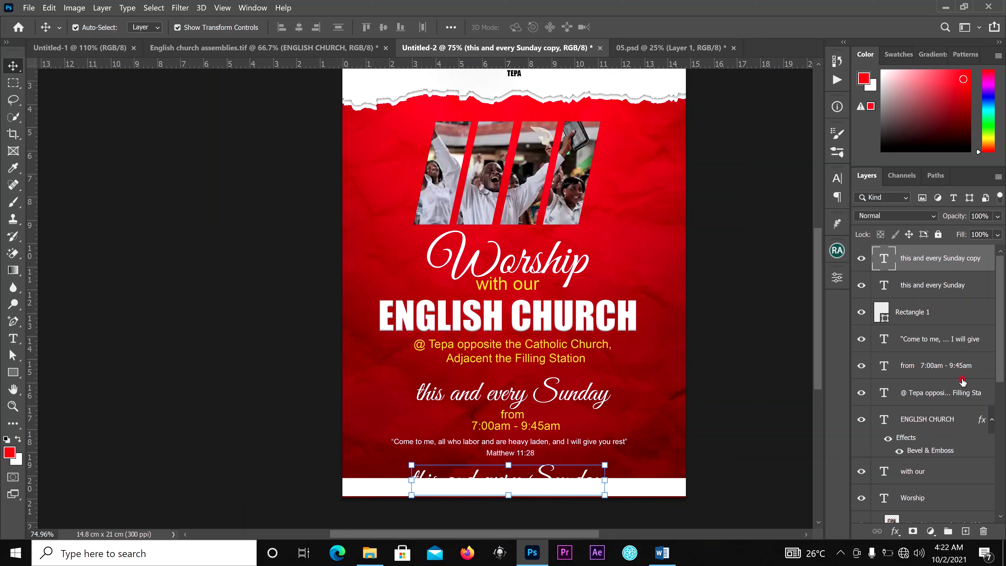
Colour the copied line with the flyer's red sampled from the poster
click(838, 179)
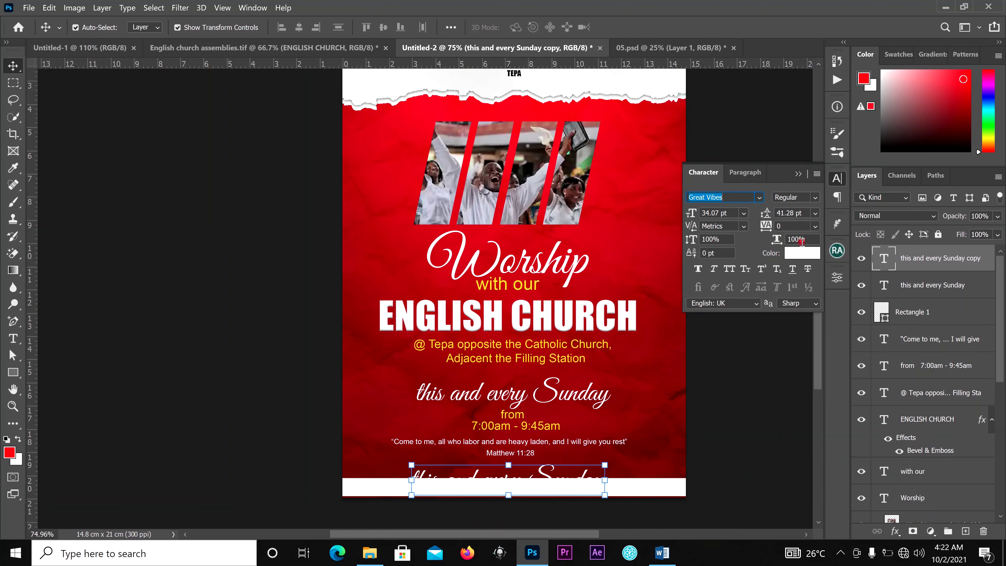
click(802, 256)
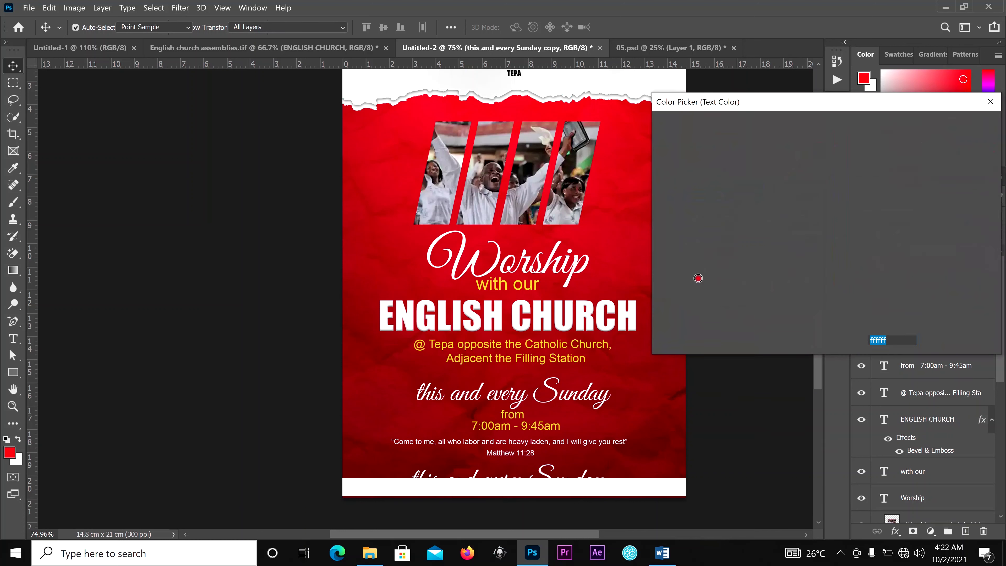
click(616, 250)
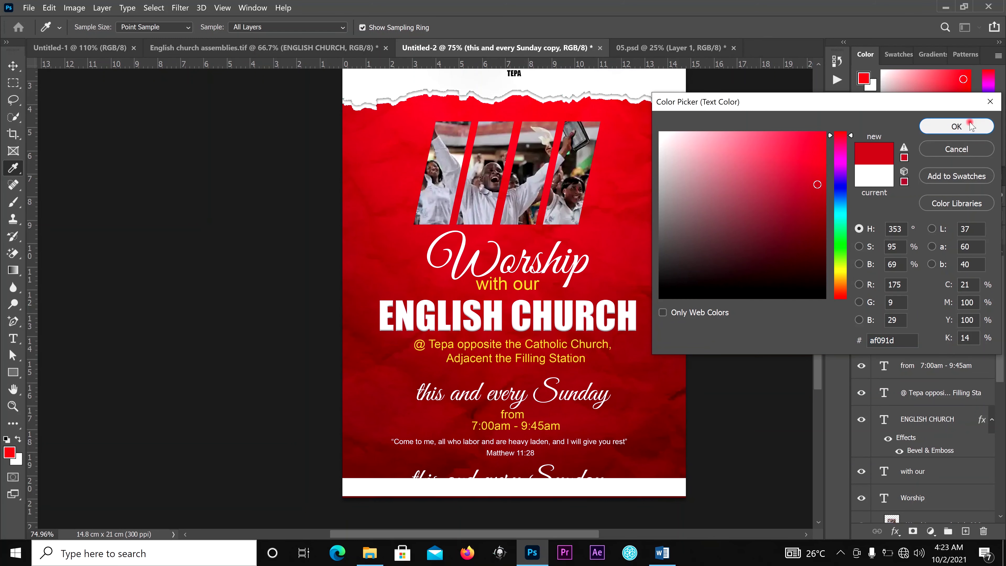
click(957, 126)
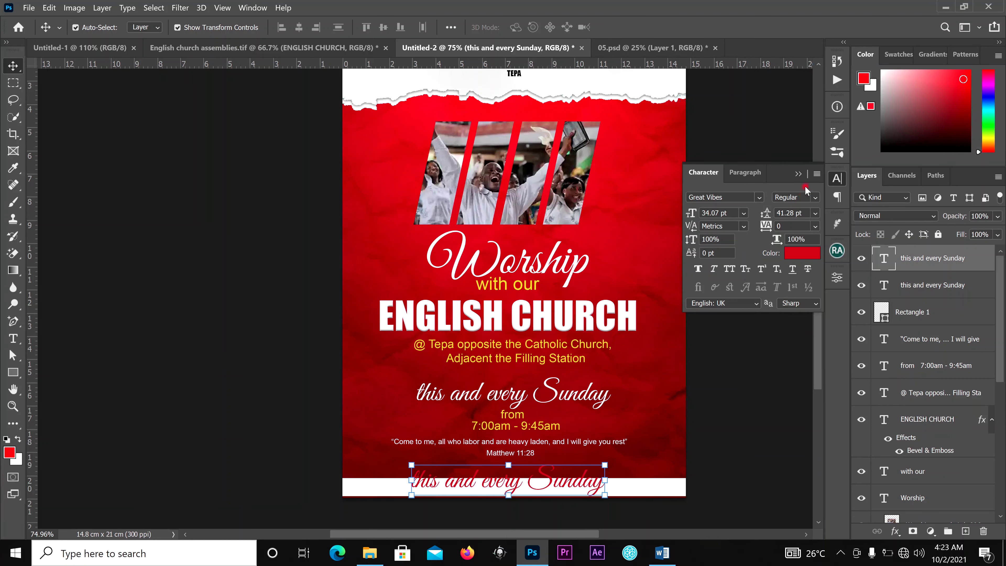
Set the bottom line to 16 pt and centre it in the white bar
click(747, 214)
click(732, 288)
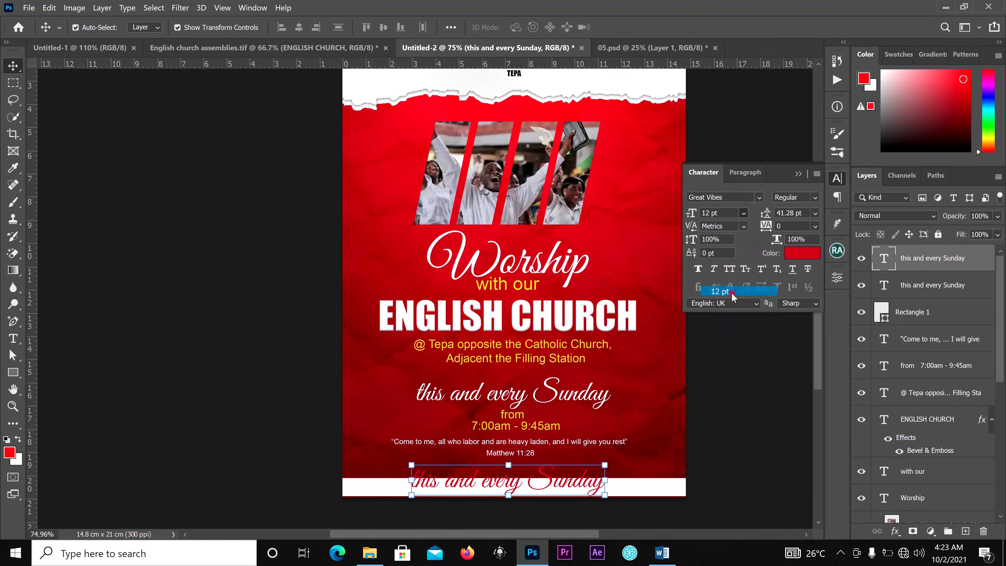
click(746, 214)
click(738, 311)
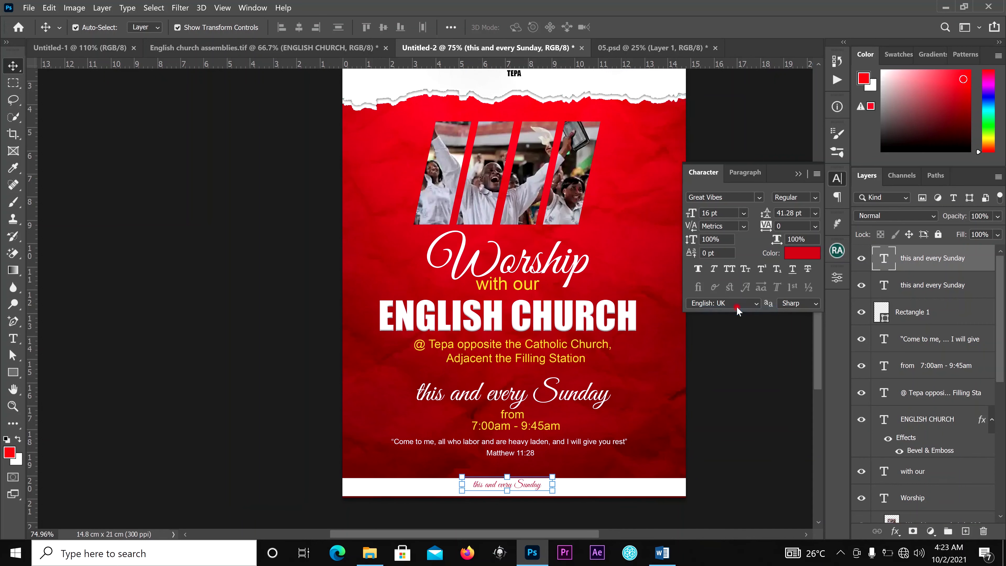
click(745, 213)
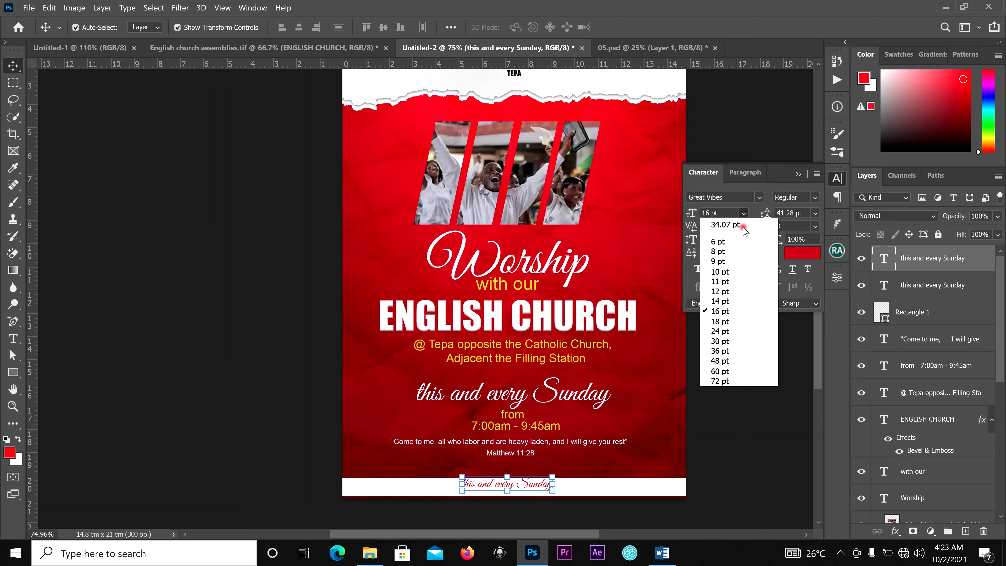
click(755, 158)
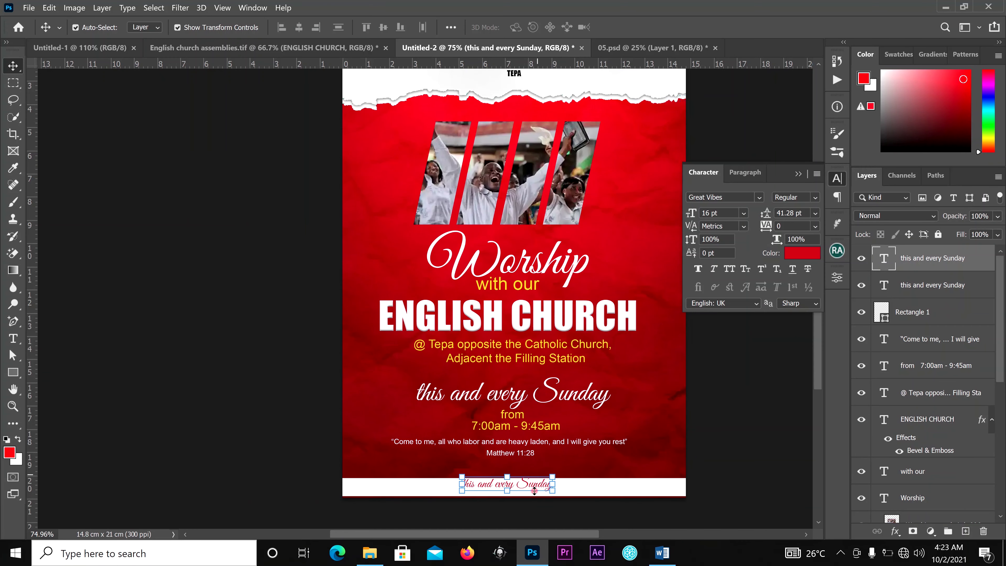
scroll(537, 488, up, 3)
drag(537, 483, 537, 482)
Replace the bottom line with 'Come & your life will never be the same' copied from Word
double_click(537, 482)
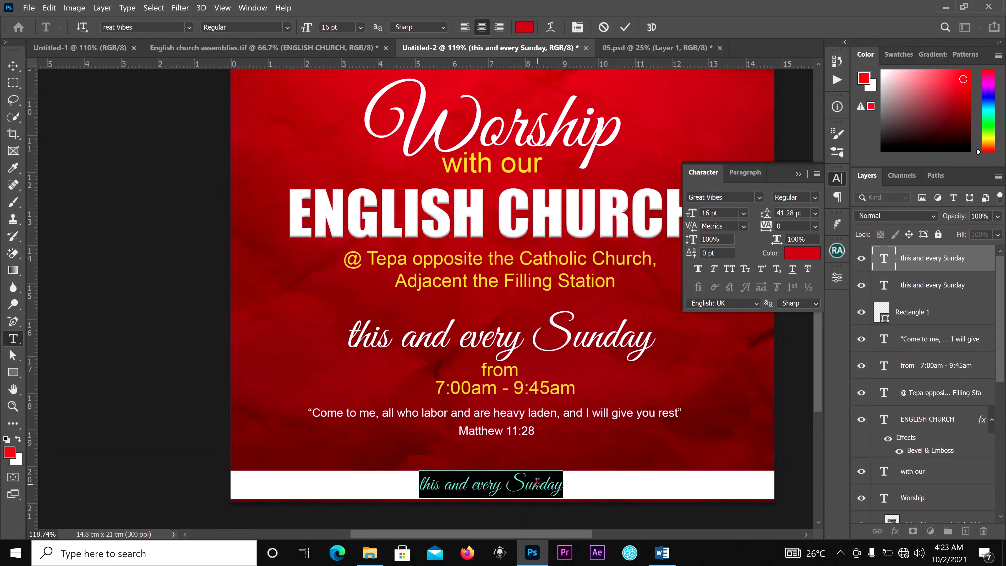
click(662, 553)
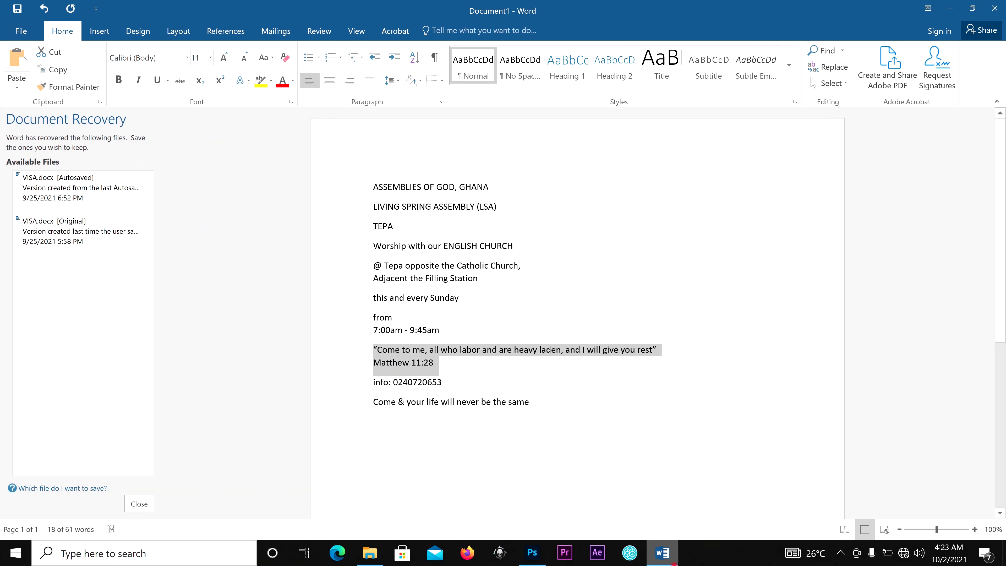
drag(542, 407, 344, 402)
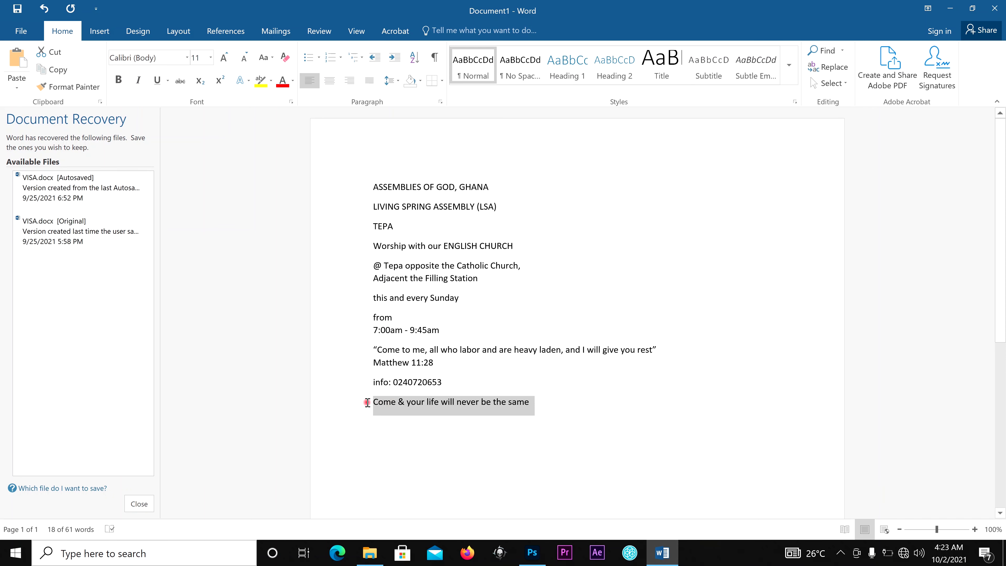
right_click(416, 405)
click(440, 245)
click(532, 553)
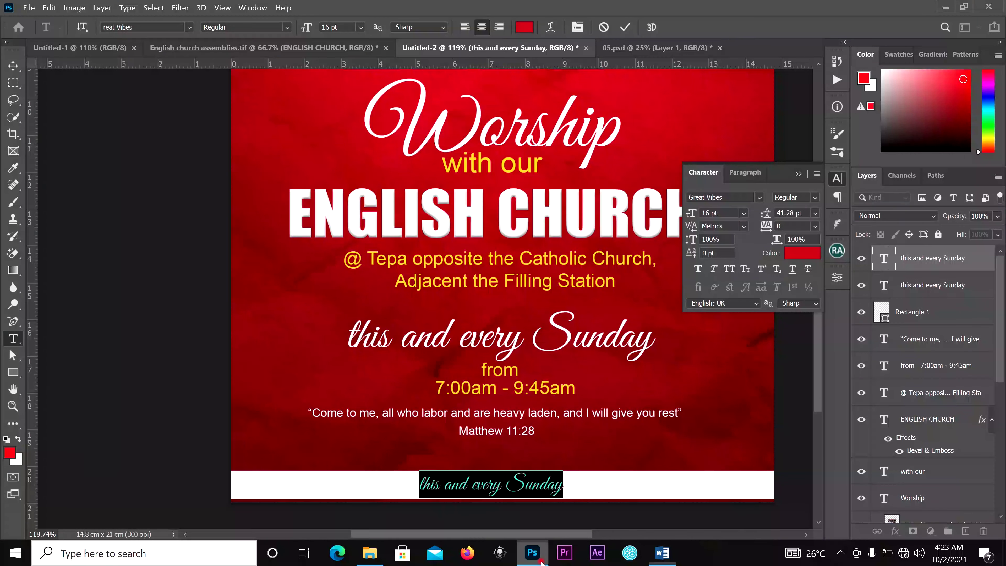
key(ctrl+v)
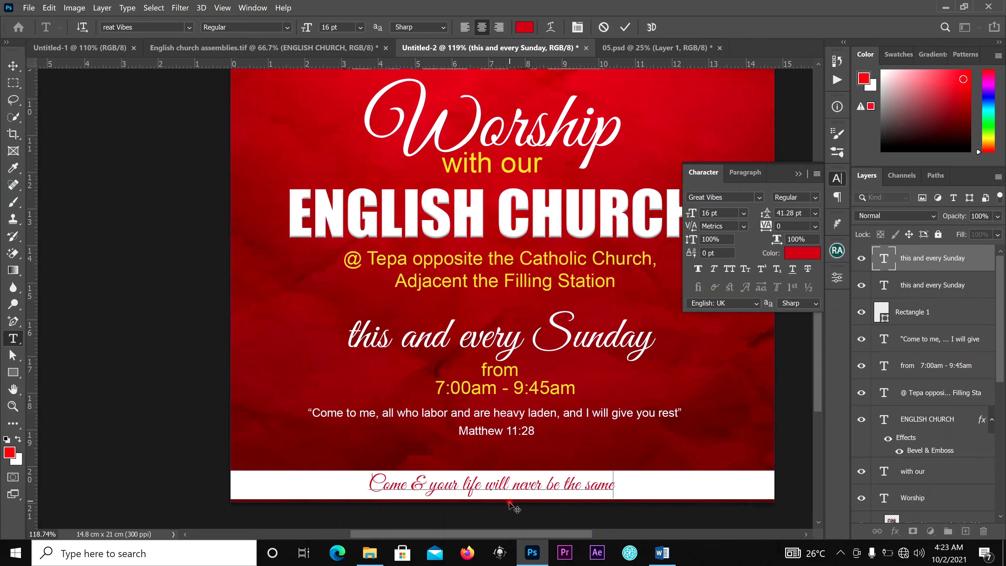
click(625, 27)
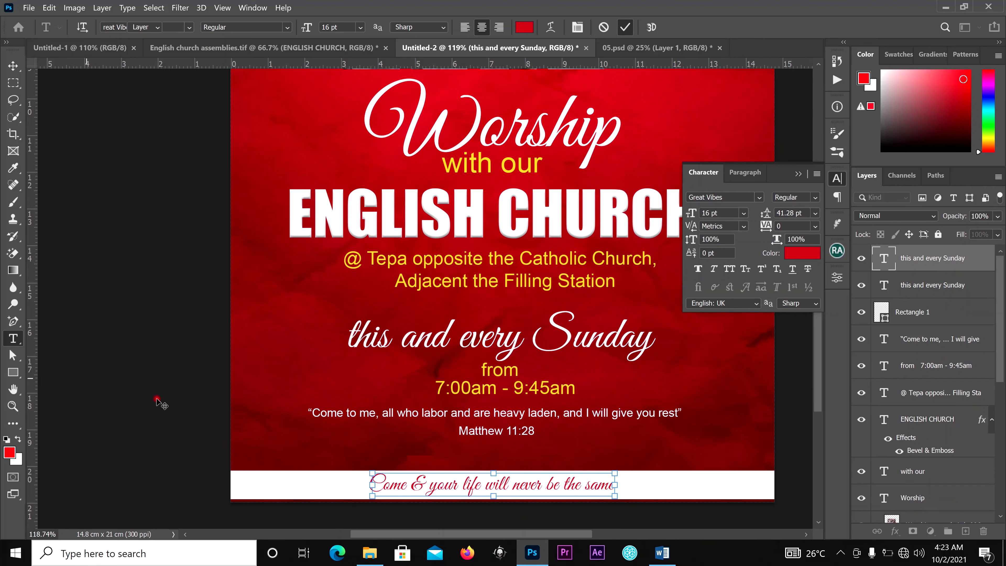
Copy the info phone line from Word and start a new text box near the bottom-left
click(662, 553)
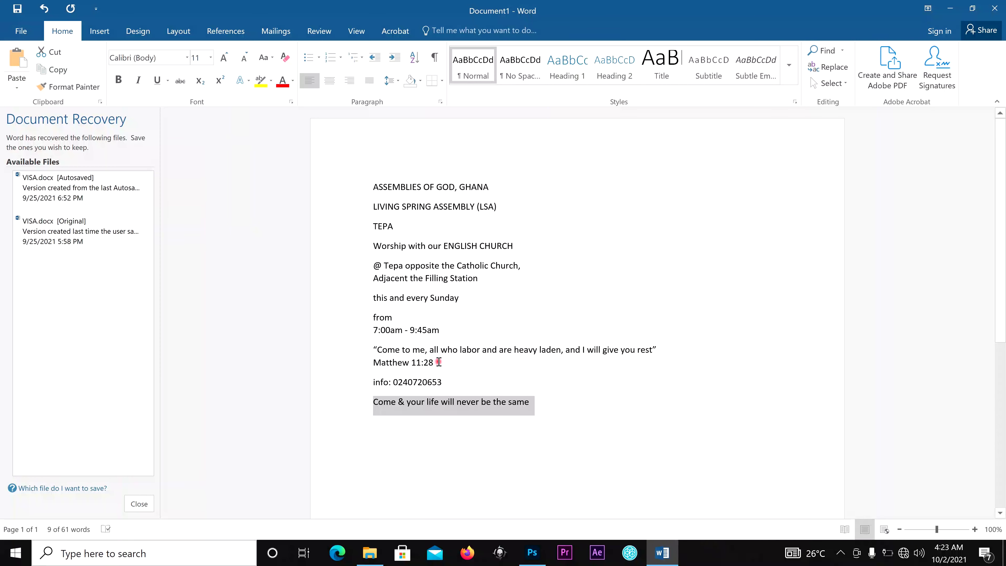
click(336, 380)
right_click(418, 386)
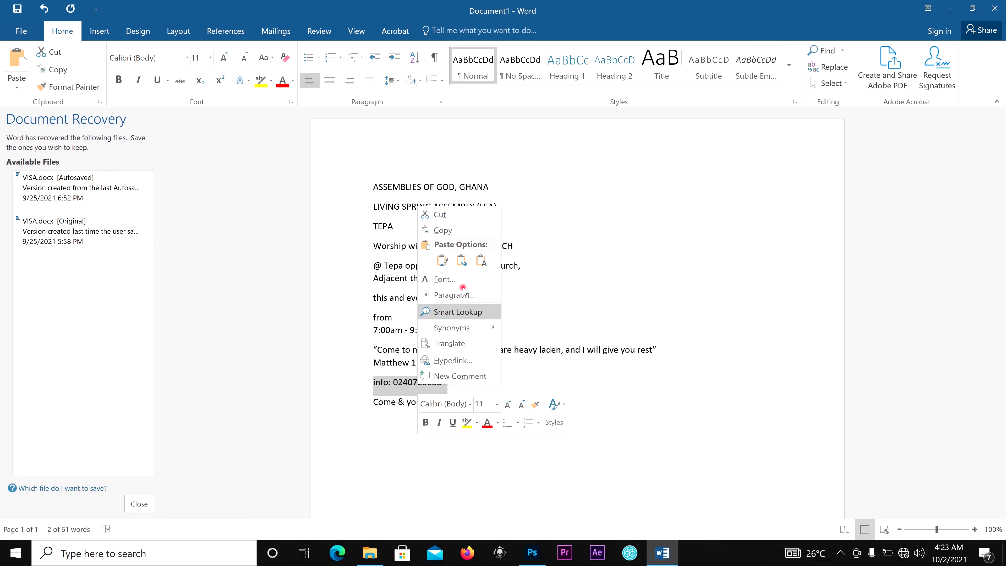
click(455, 230)
click(532, 552)
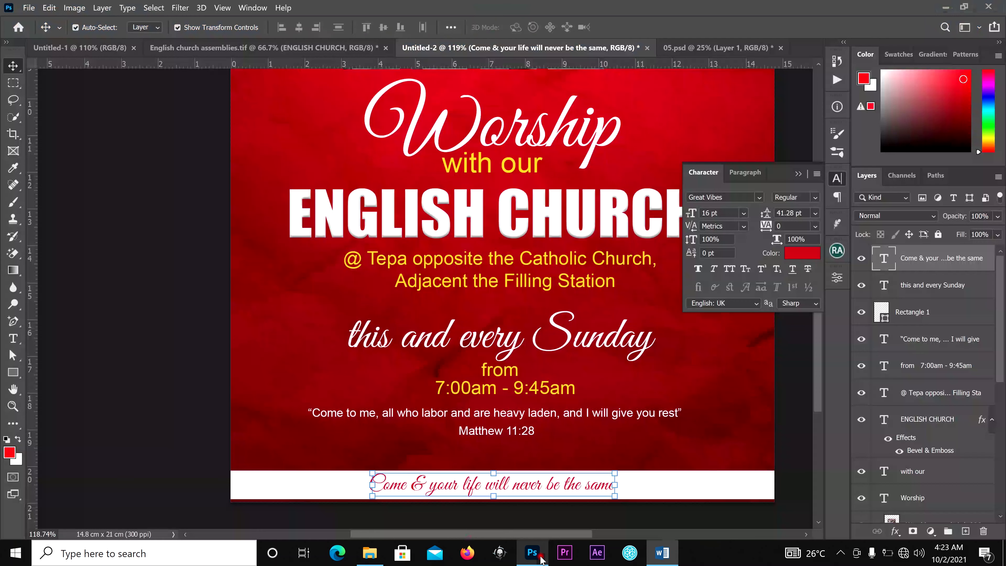
click(13, 338)
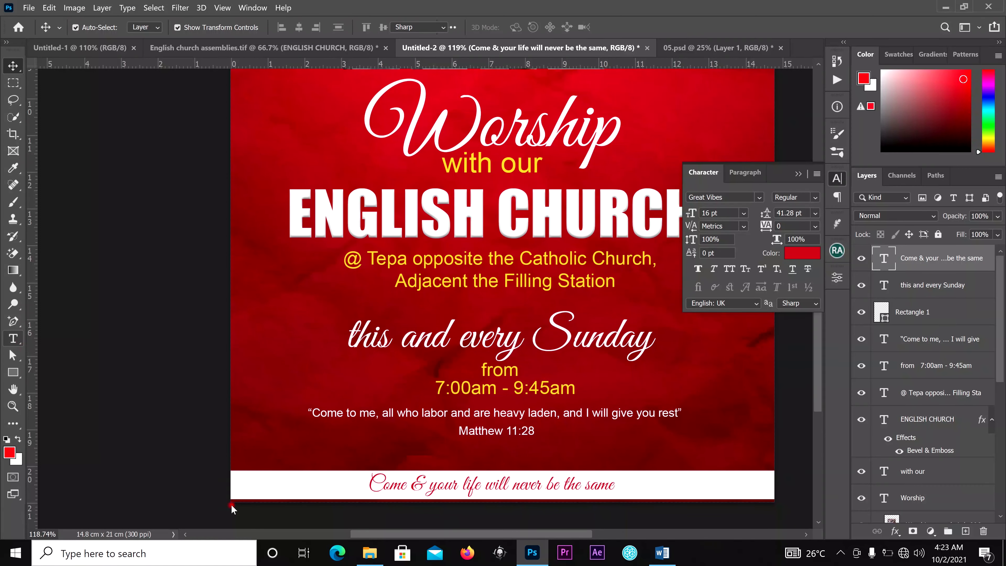
click(260, 466)
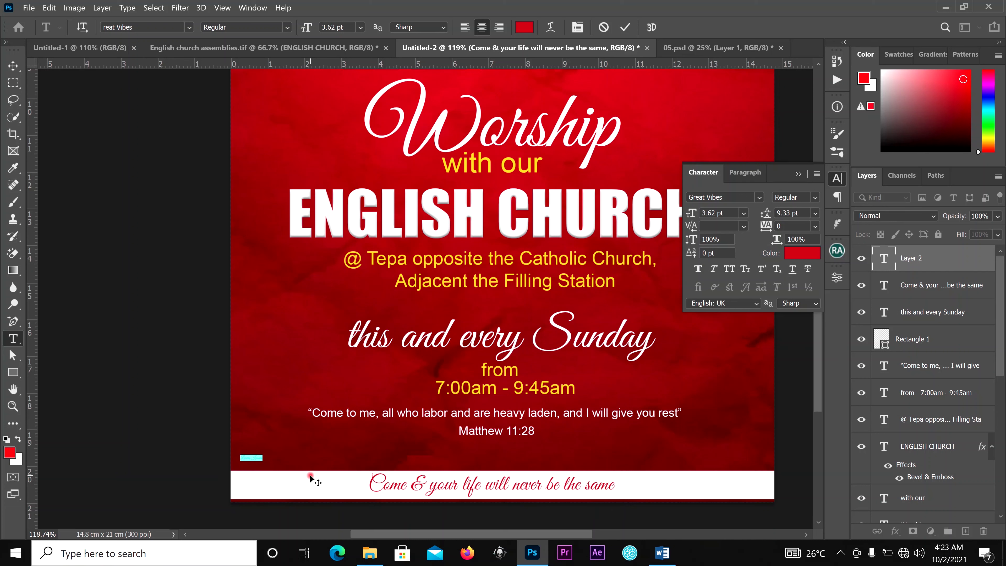
Fill the new text box with the info phone line and make it white (ffffff)
key(BackSpace)
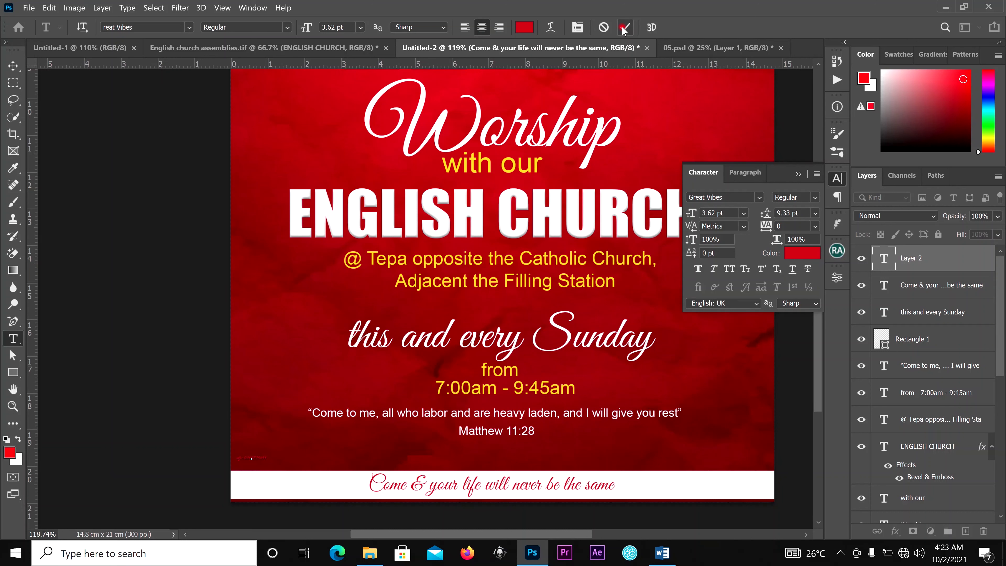
key(ctrl+z)
click(796, 264)
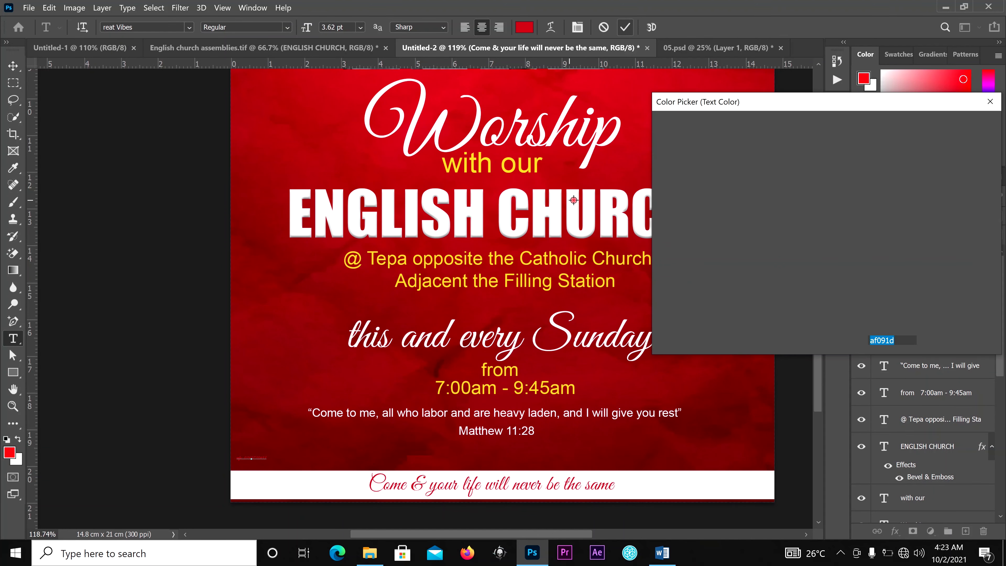
click(573, 200)
click(953, 132)
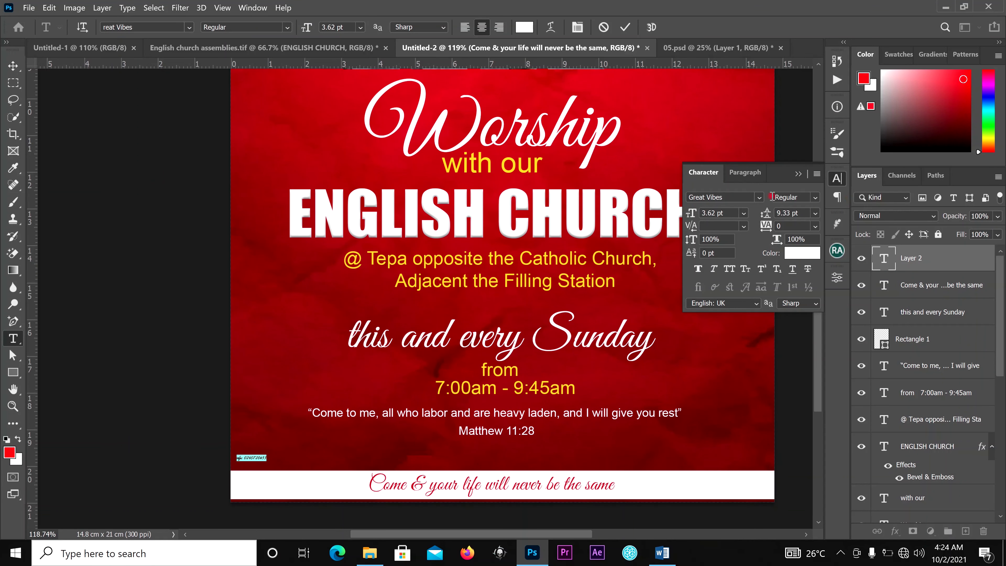
Set the info line's font to Arial at 14 pt
click(759, 198)
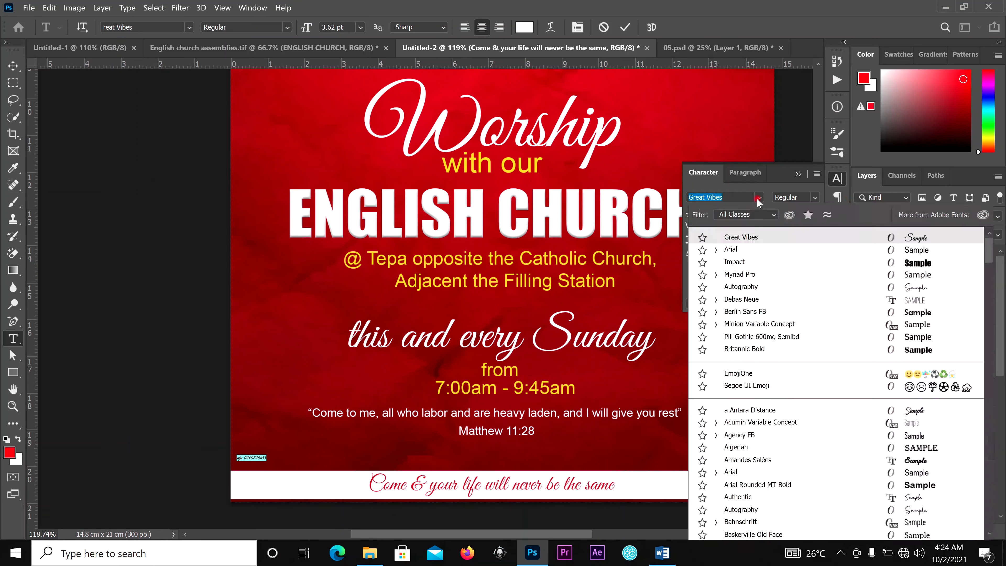
click(753, 249)
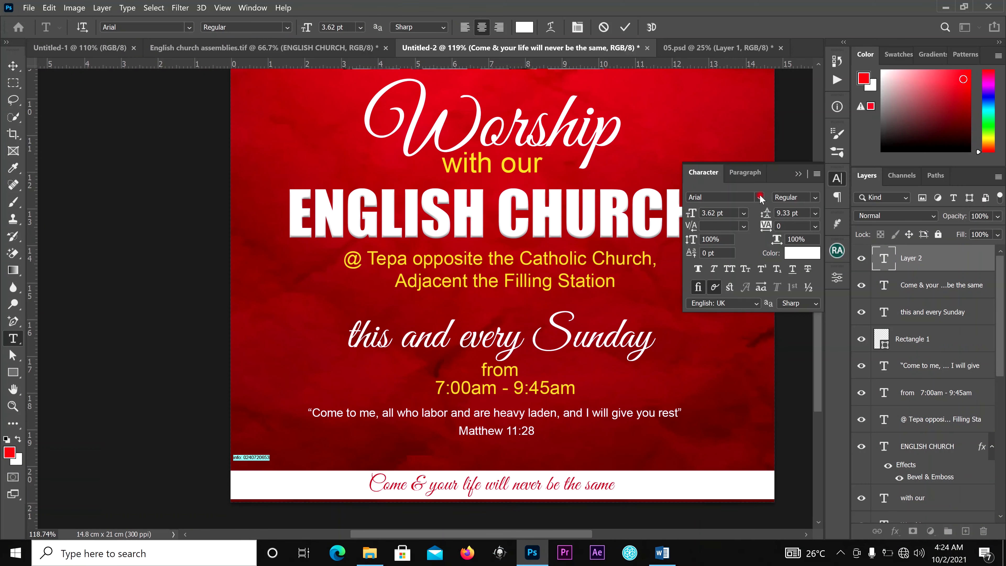
click(745, 219)
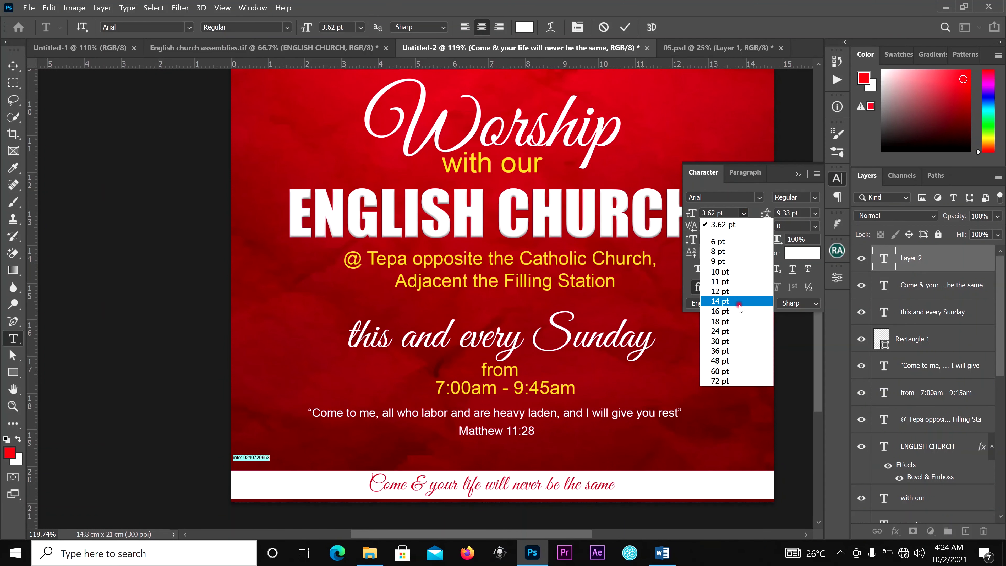
click(740, 350)
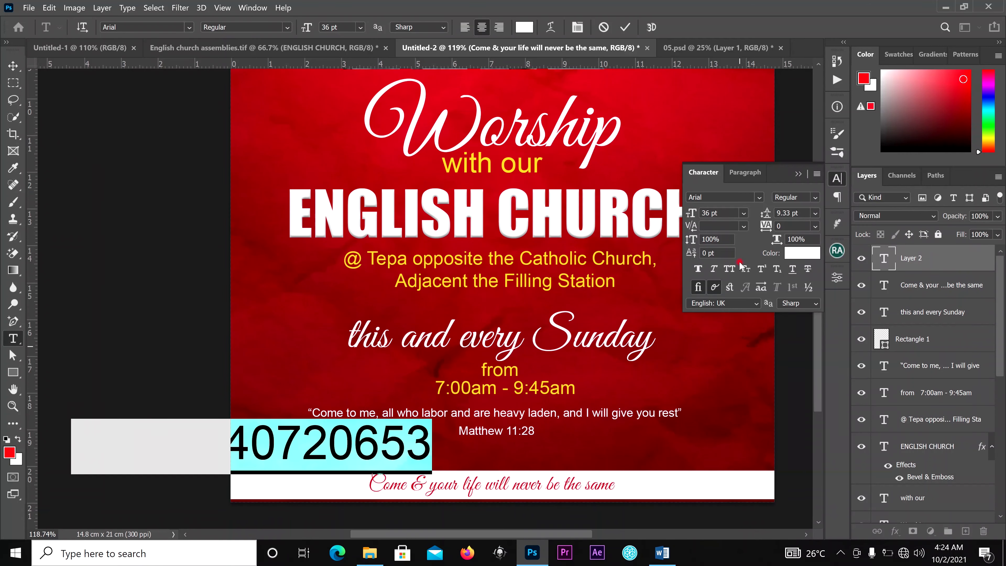
click(744, 213)
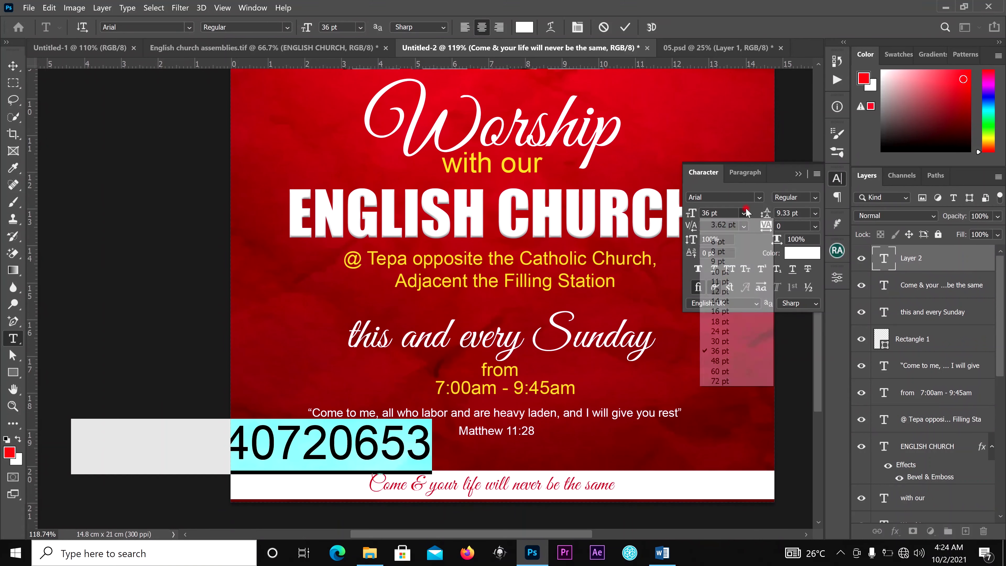
click(725, 310)
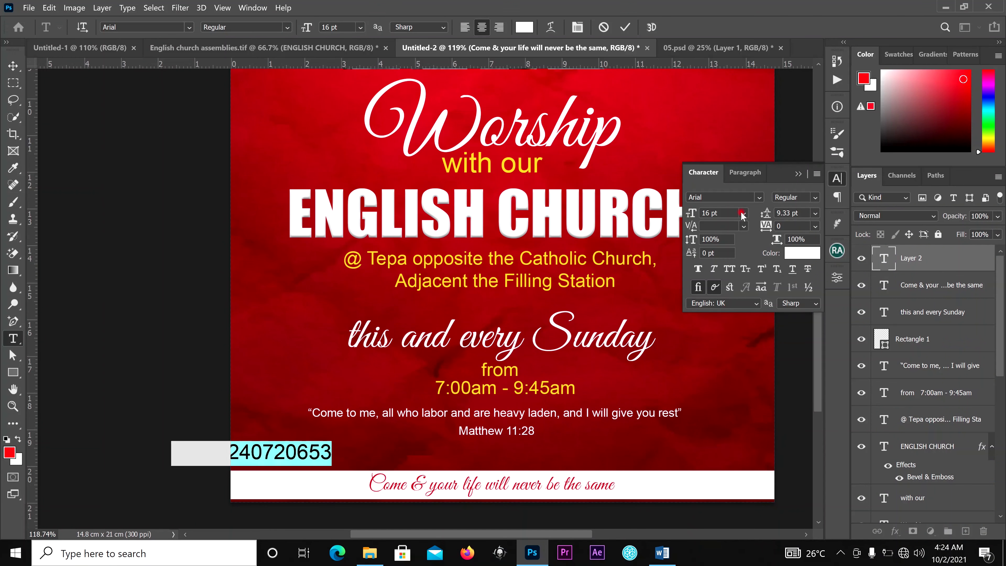
click(744, 214)
click(729, 300)
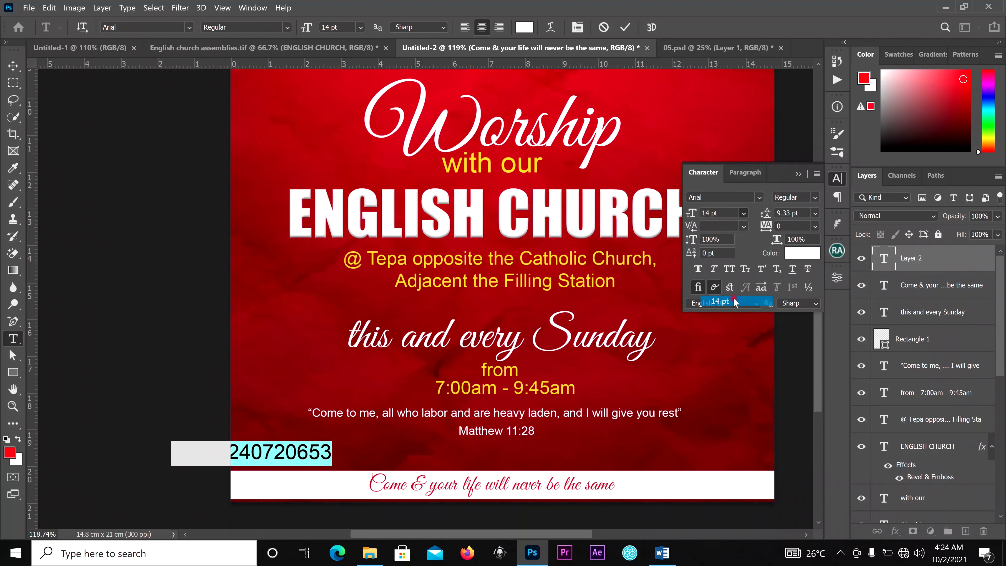
Position the info line in the lower-left area and collapse the Character panel
click(13, 66)
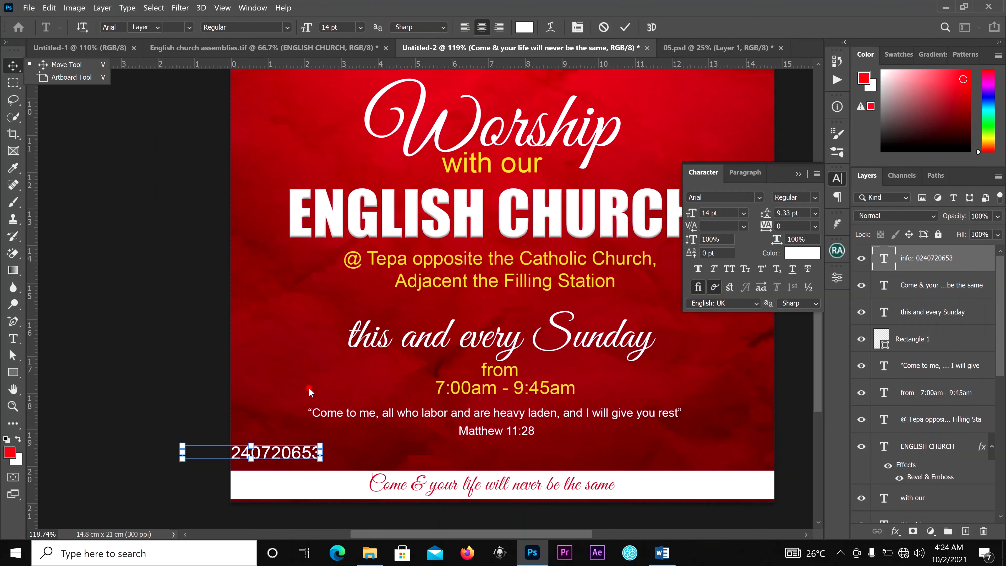
drag(288, 455, 362, 452)
click(649, 27)
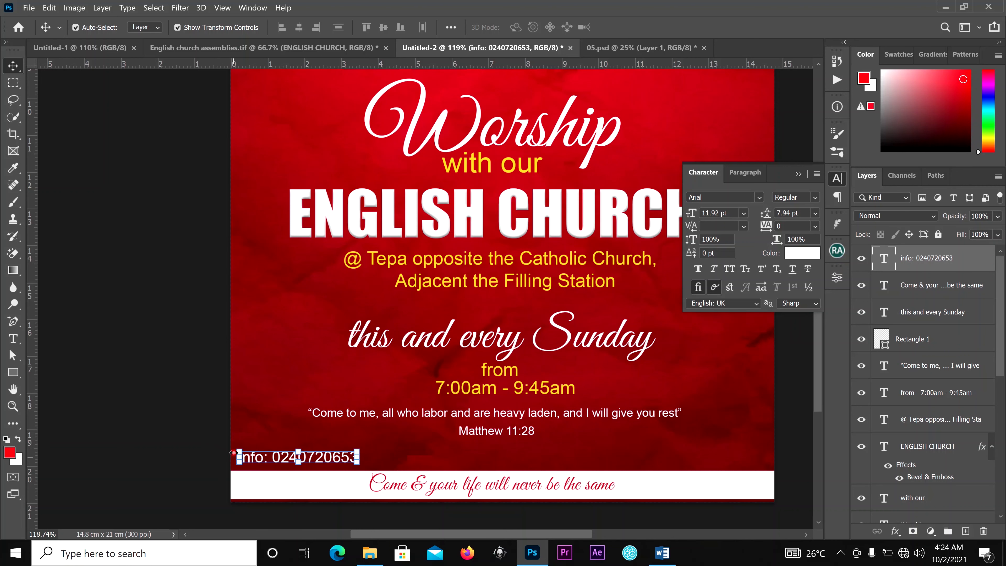
scroll(598, 475, down, 2)
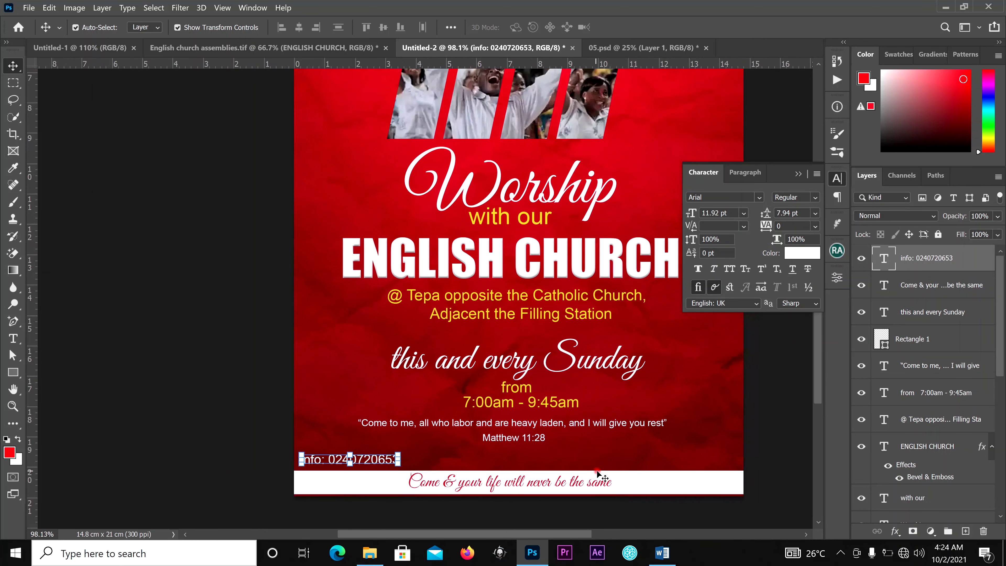
scroll(470, 342, down, 2)
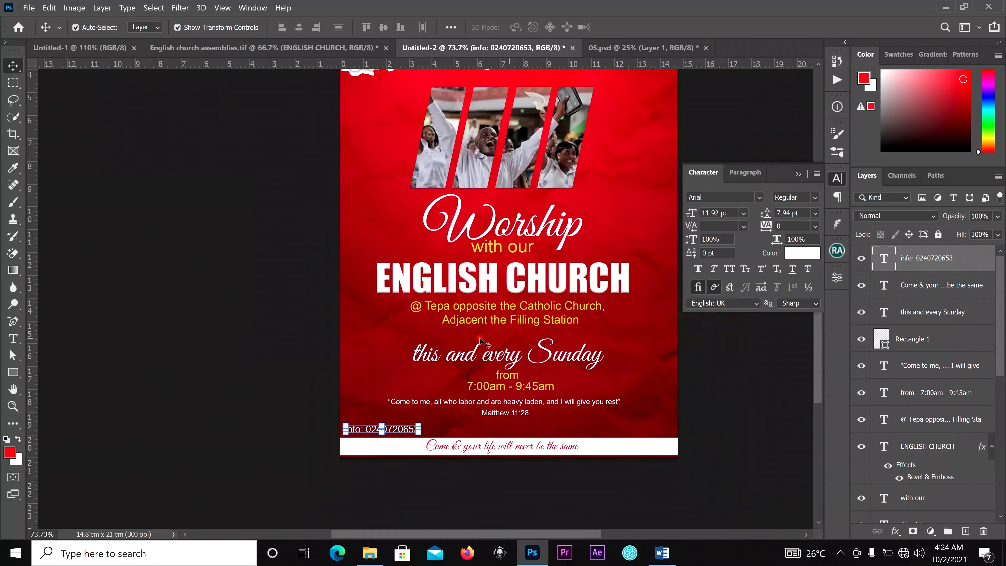
scroll(480, 341, down, 1)
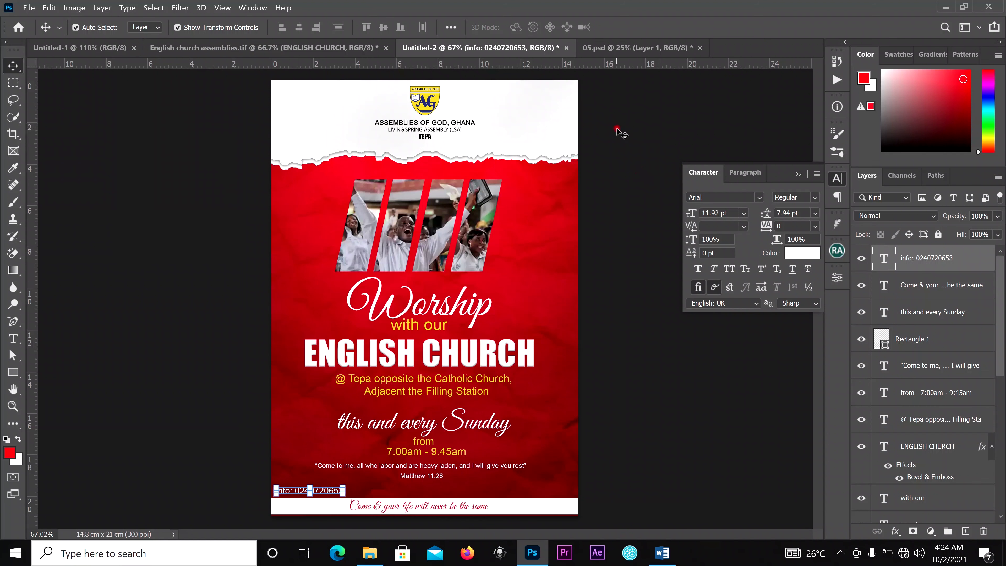
click(798, 174)
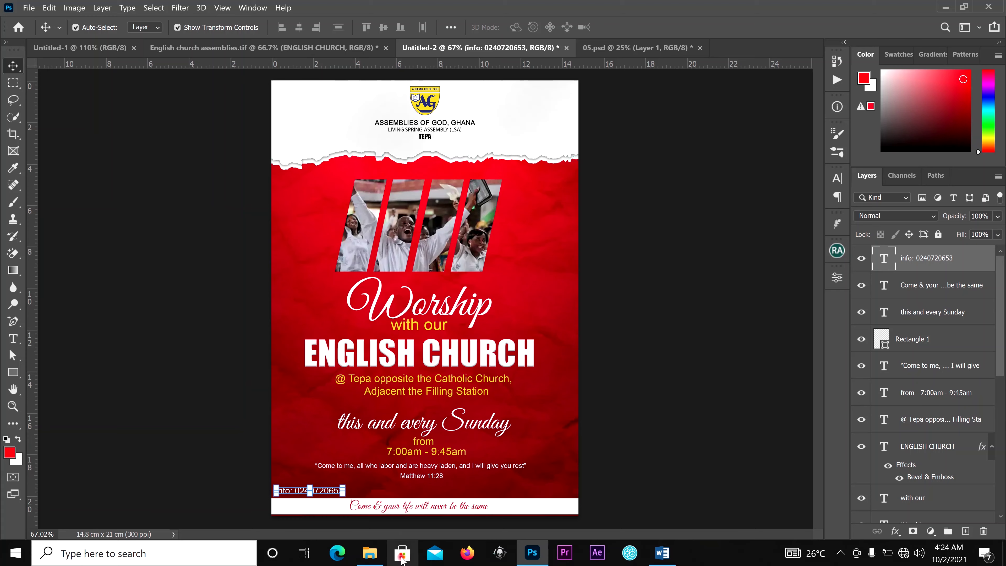
click(369, 553)
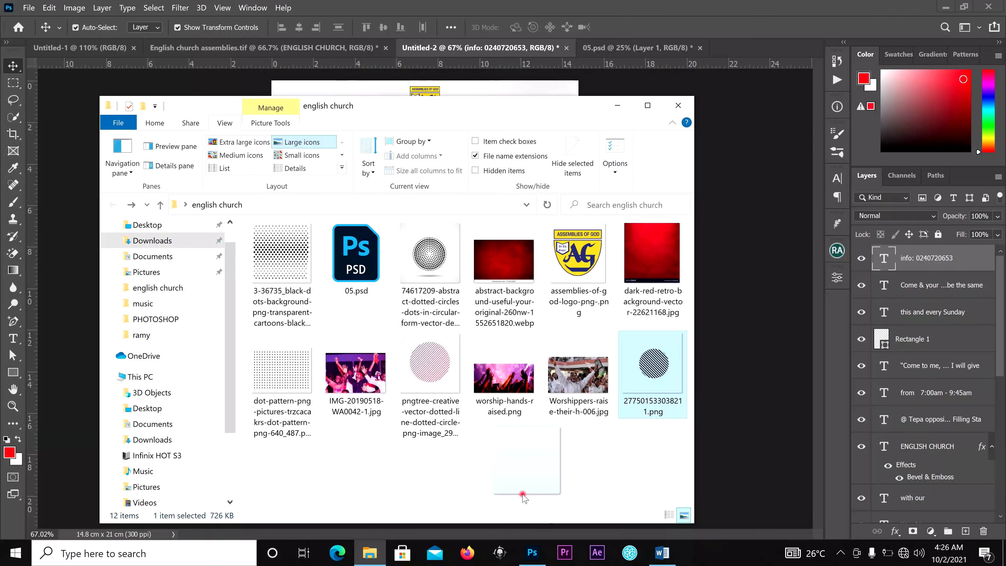
Bring the striped-circle PNG into the flyer and scale it to 20.69% at the lower right
click(532, 553)
drag(532, 559, 628, 21)
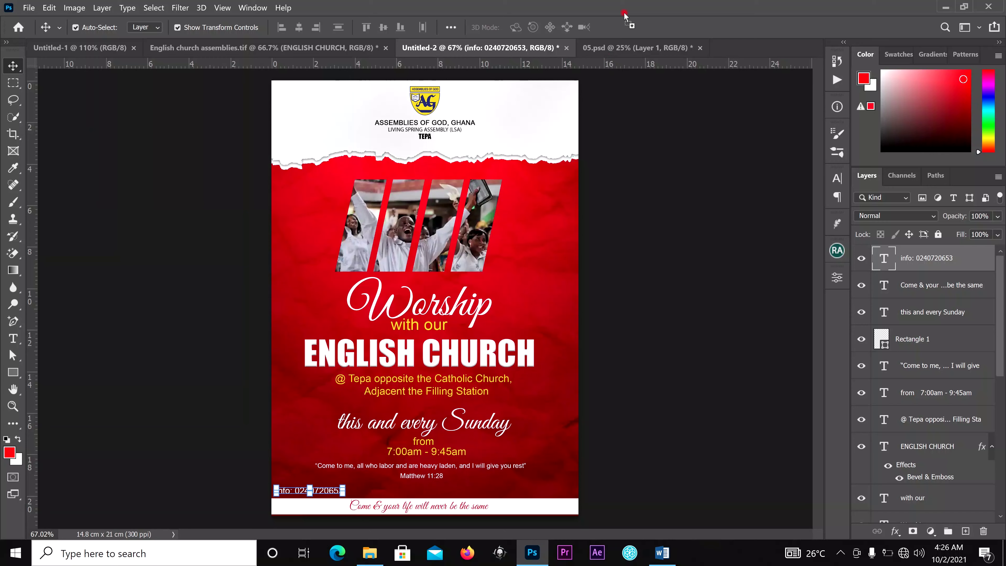
scroll(449, 221, up, 2)
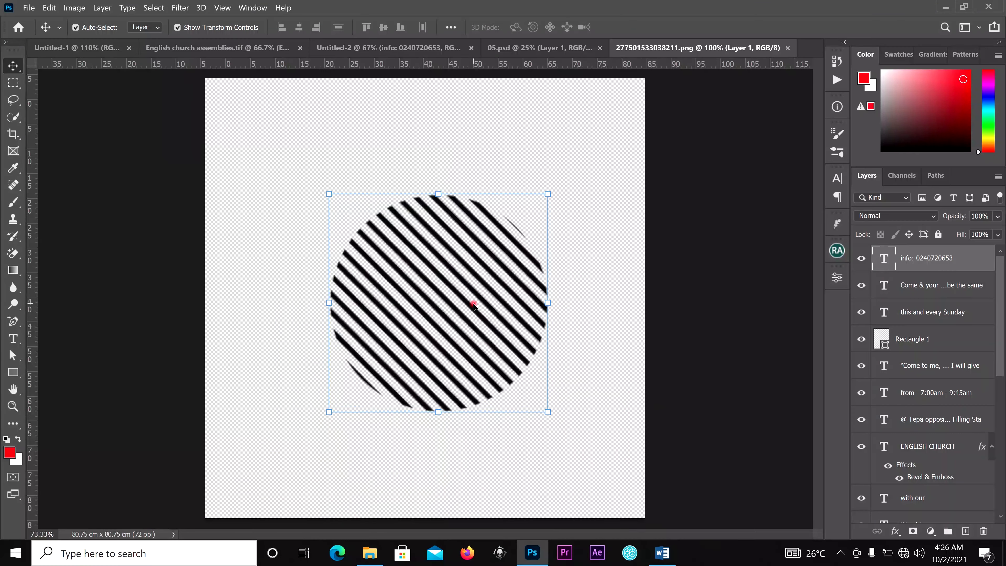
drag(444, 220, 535, 443)
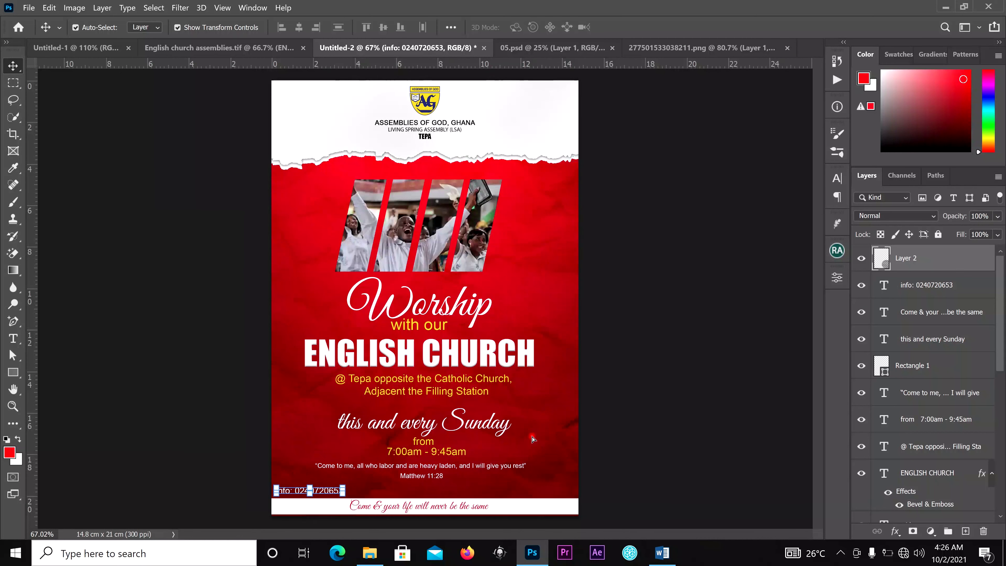
drag(632, 335, 561, 425)
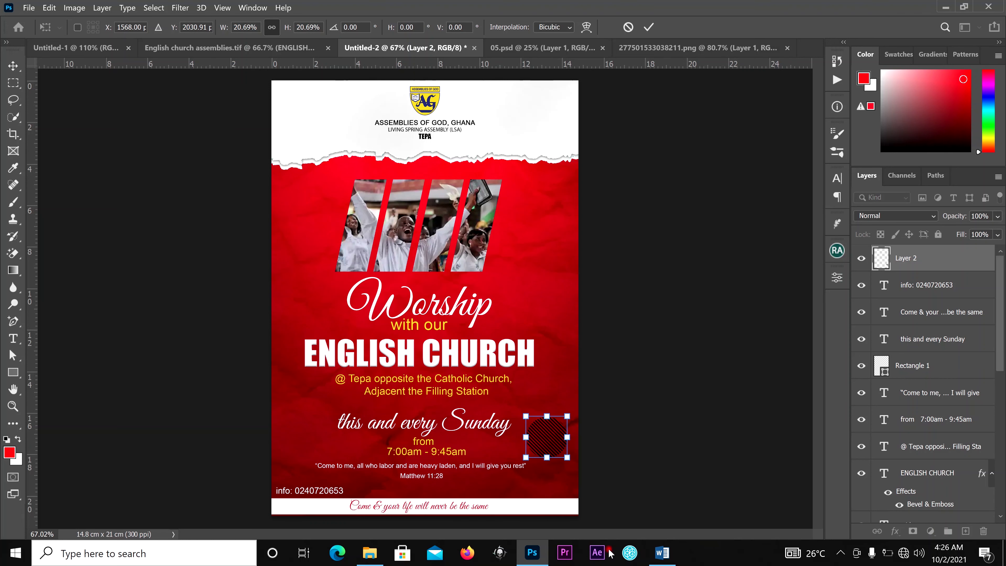
Give the striped circle (Layer 2) a pale pink f9bcc1 Color Overlay
click(649, 27)
click(900, 532)
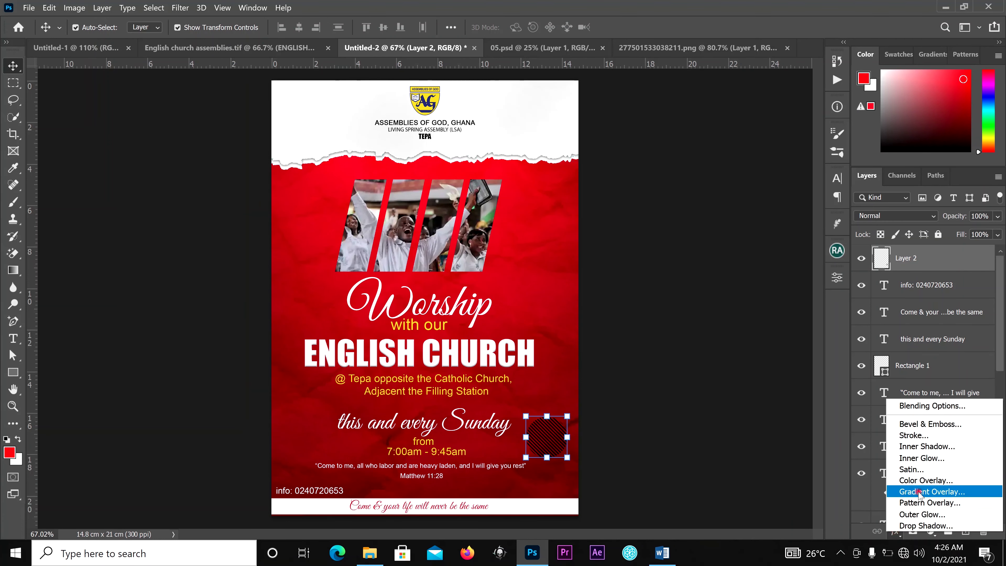
click(923, 480)
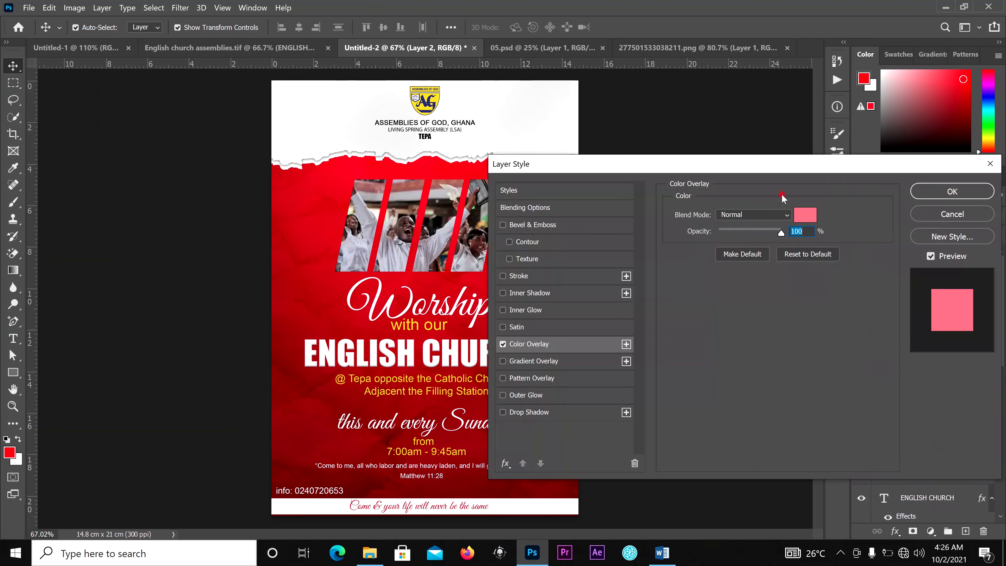
click(811, 217)
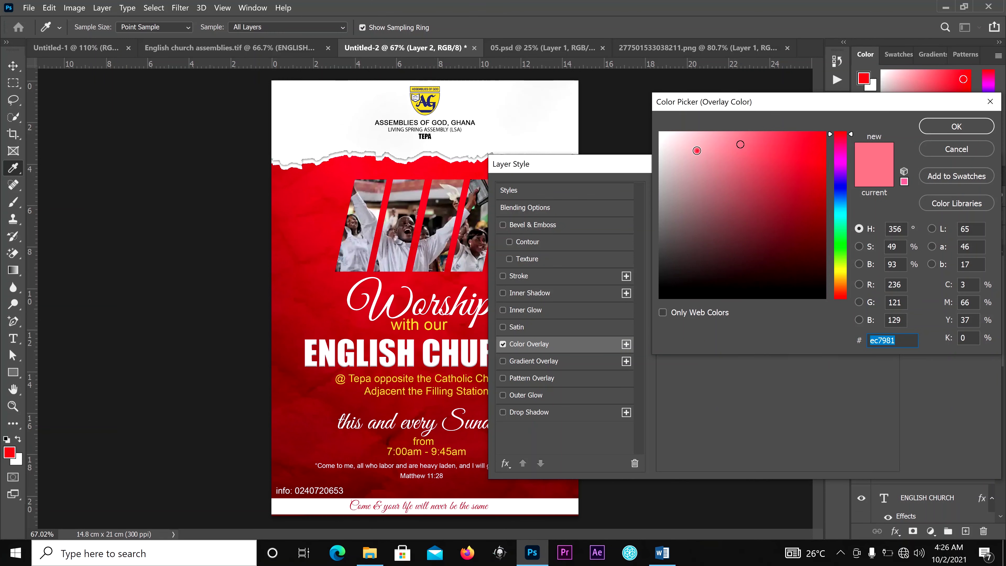
click(698, 136)
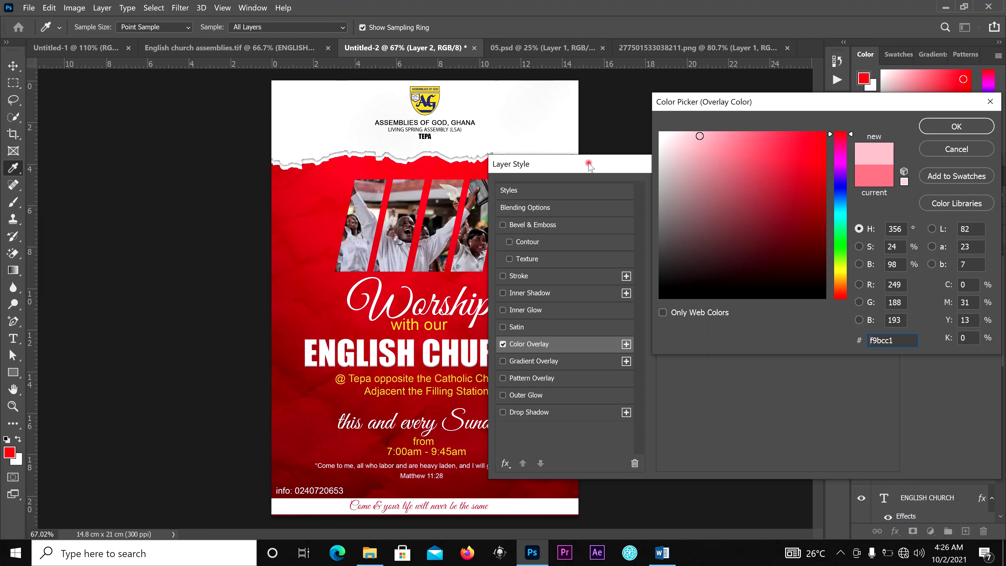
click(950, 124)
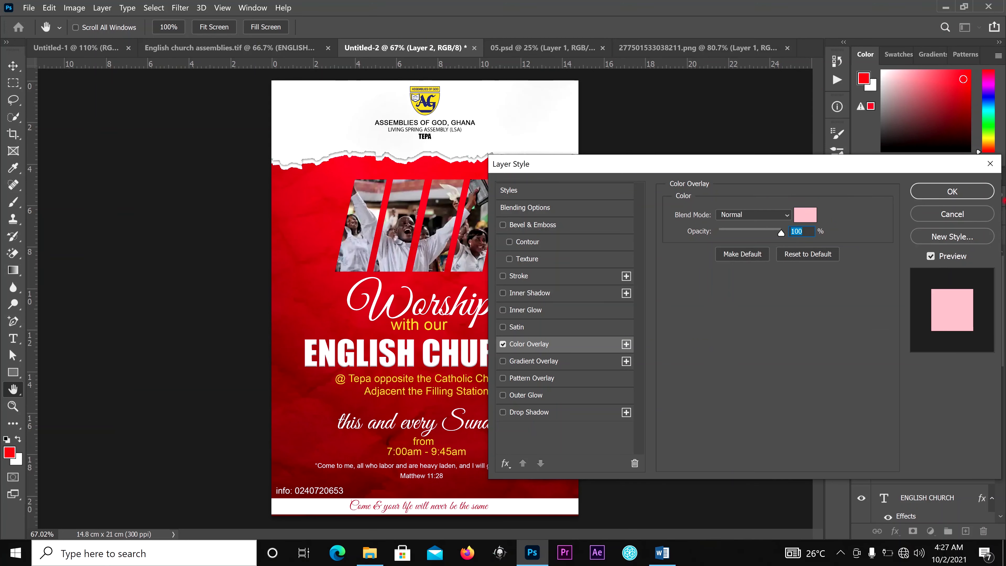
click(953, 192)
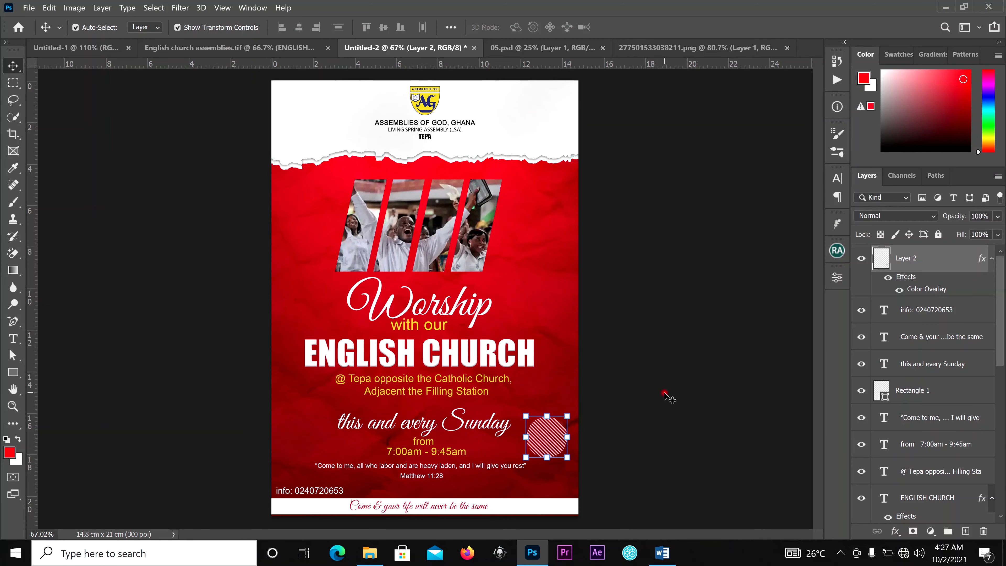
click(370, 553)
Erase the dot pattern's white background, move it into the flyer, and scale it to 38.51% at upper left
drag(277, 260, 613, 4)
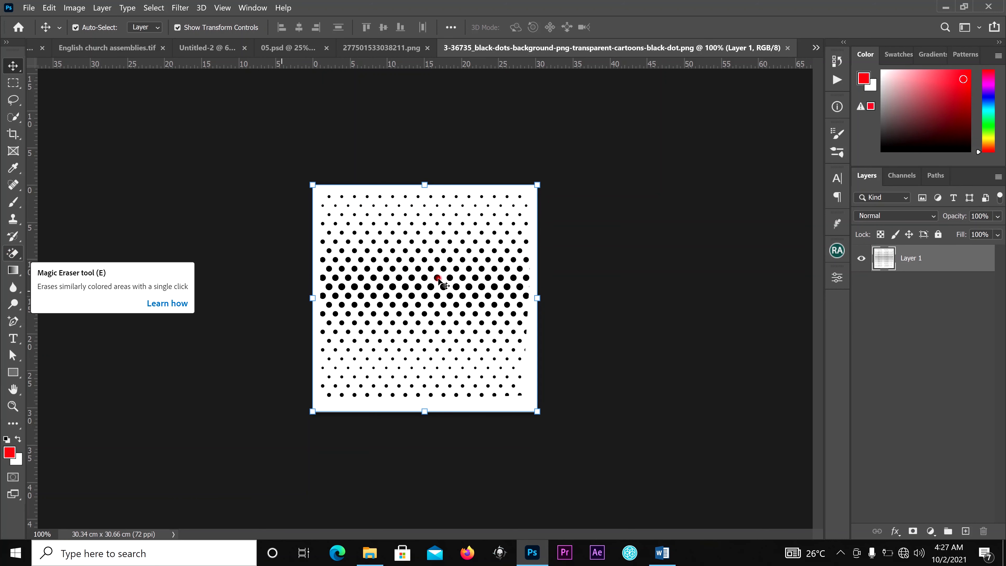
click(12, 253)
click(385, 193)
click(13, 66)
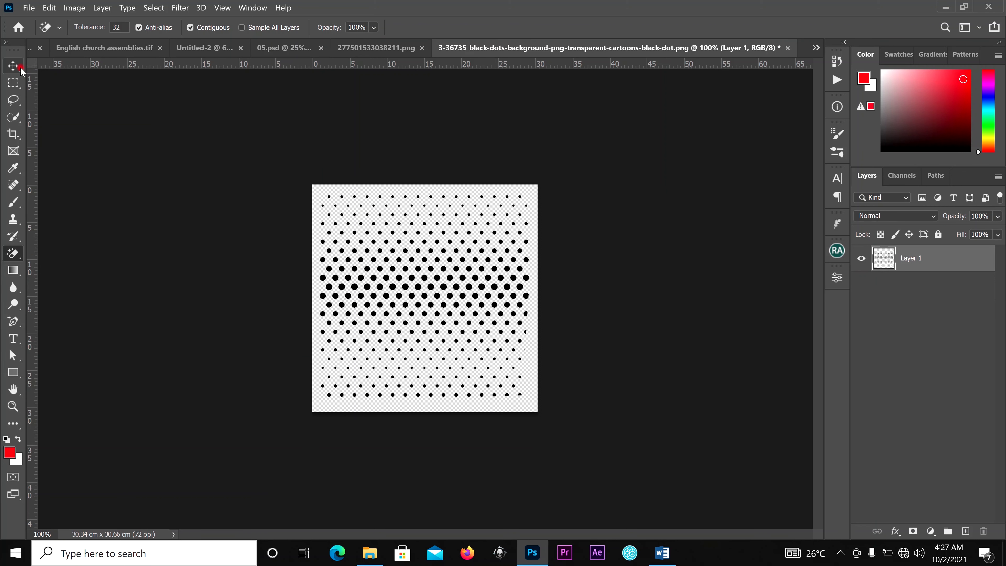
drag(426, 261, 212, 46)
drag(376, 292, 334, 222)
drag(382, 150, 318, 209)
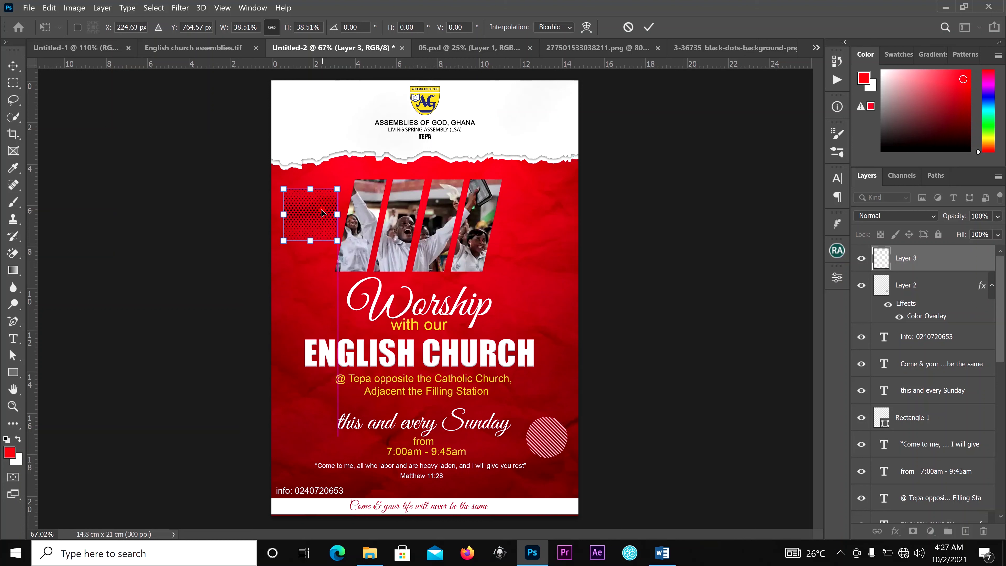
Commit the dot pattern's new size and add a Color Overlay to Layer 3
click(649, 27)
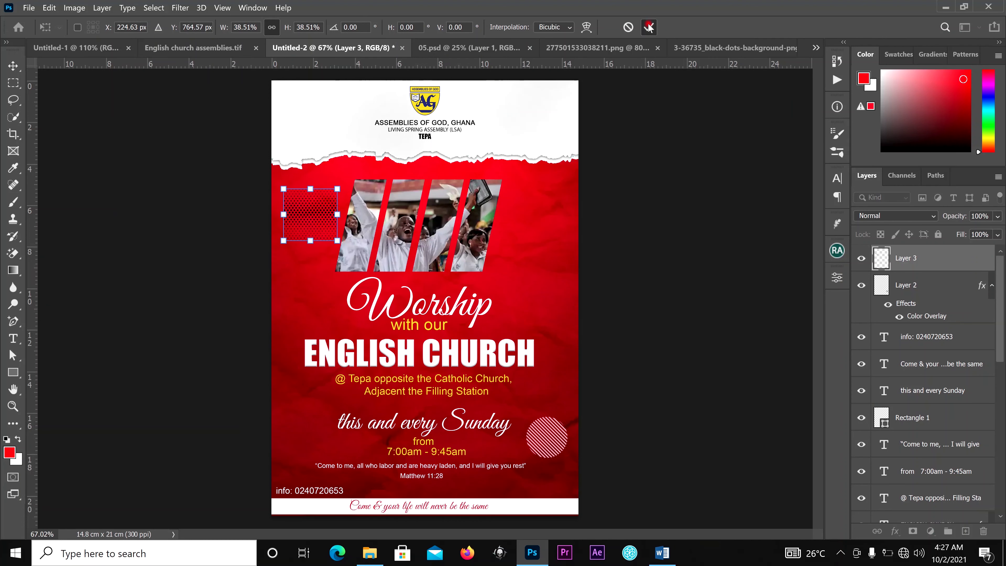
click(891, 538)
click(920, 485)
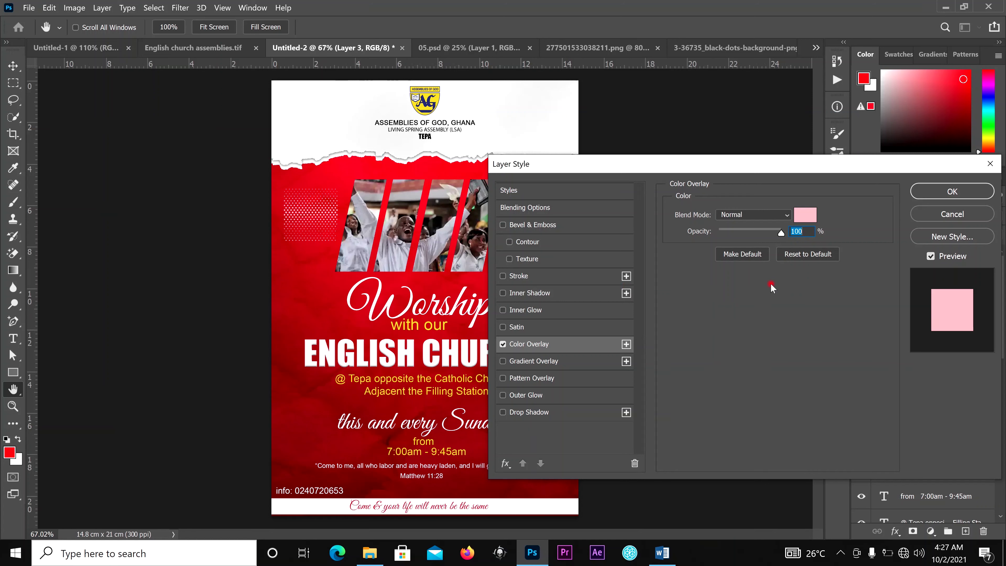
click(813, 225)
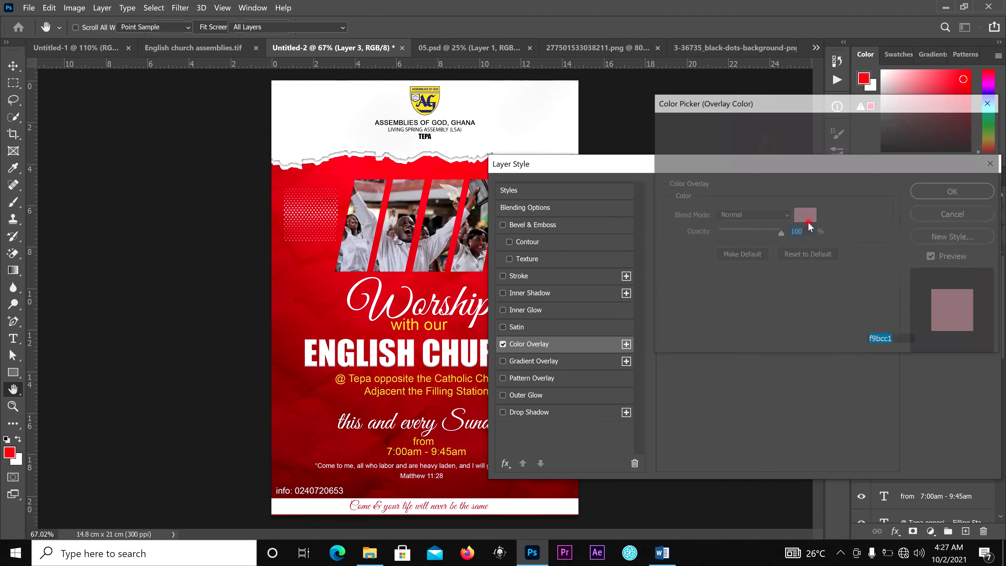
Set the overlay colour to bright pinkish red ee535e and apply it
click(736, 135)
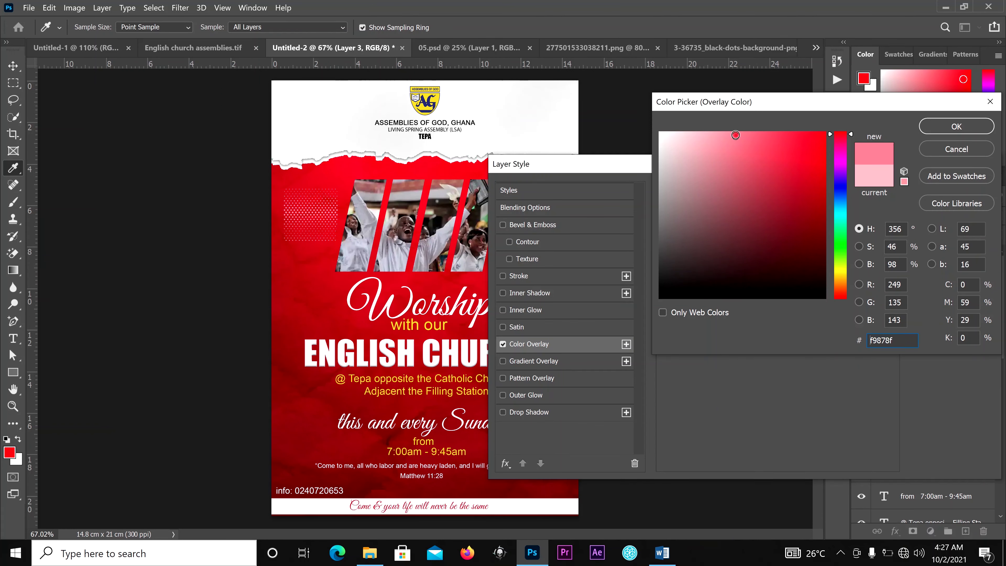
drag(737, 135, 746, 135)
click(759, 137)
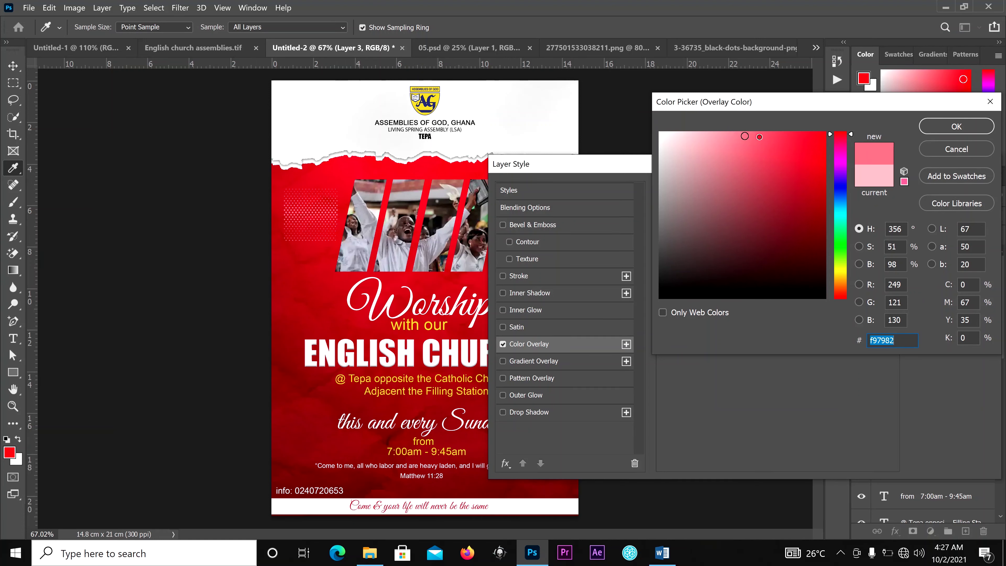
click(790, 140)
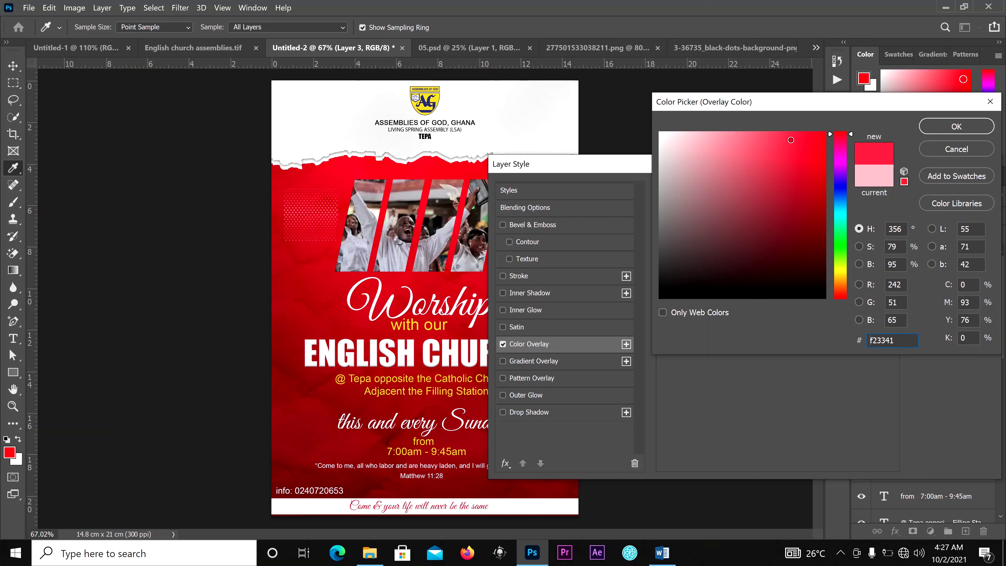
click(788, 155)
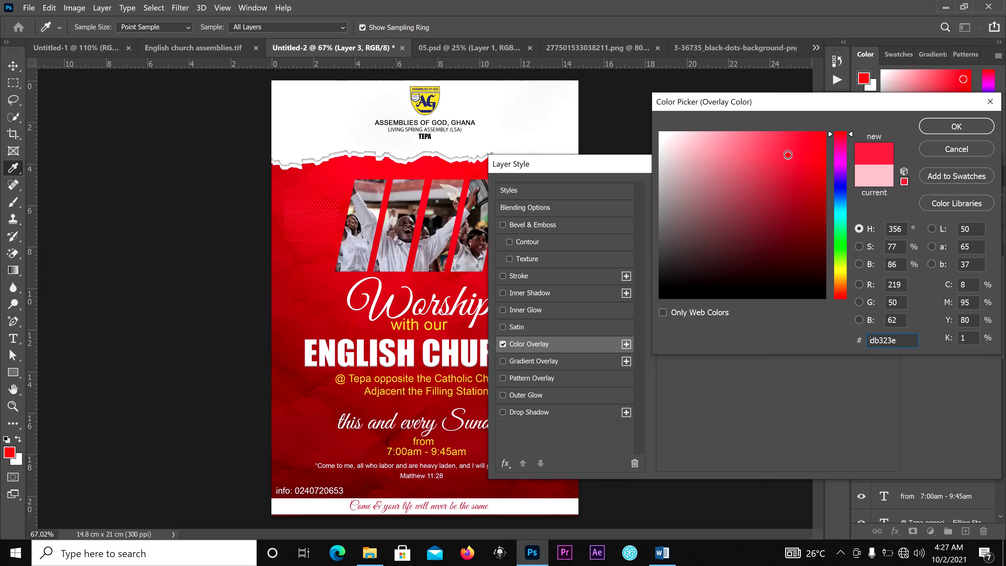
click(773, 172)
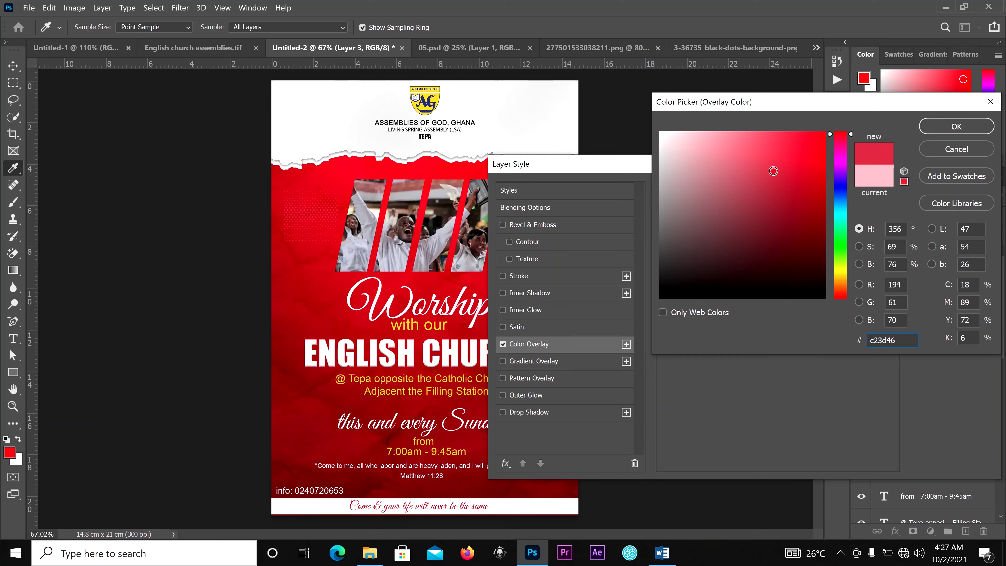
click(767, 142)
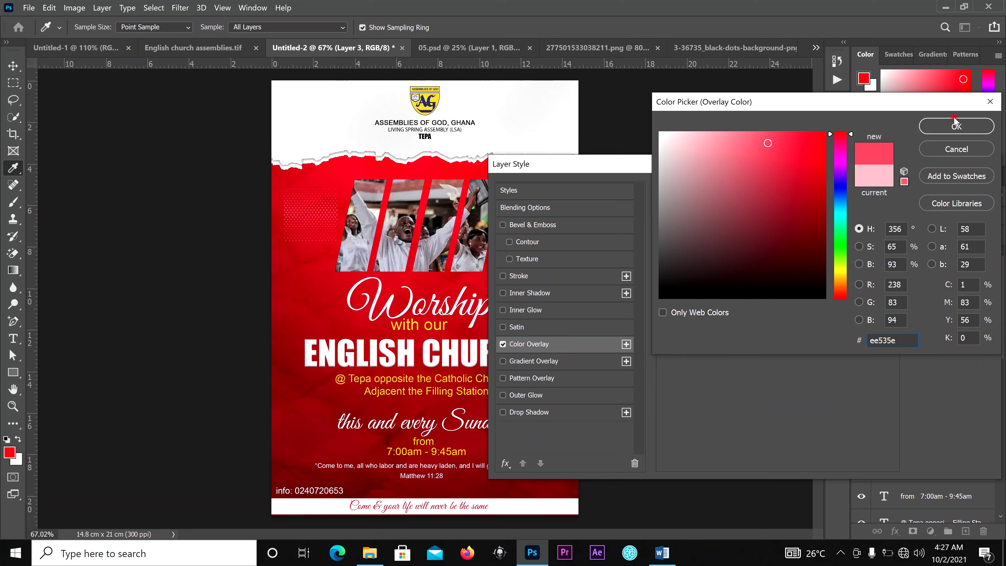
click(956, 125)
click(953, 192)
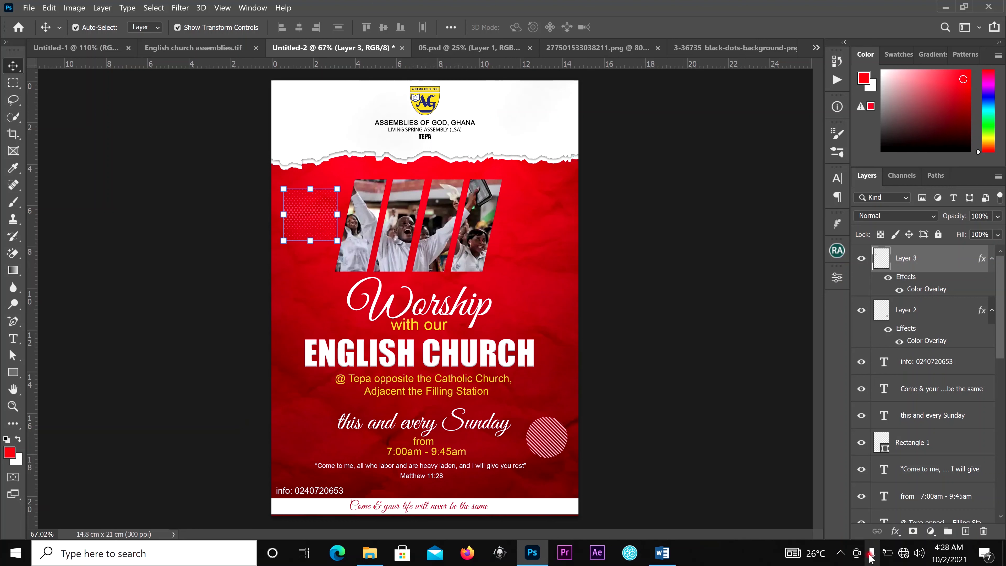
click(841, 554)
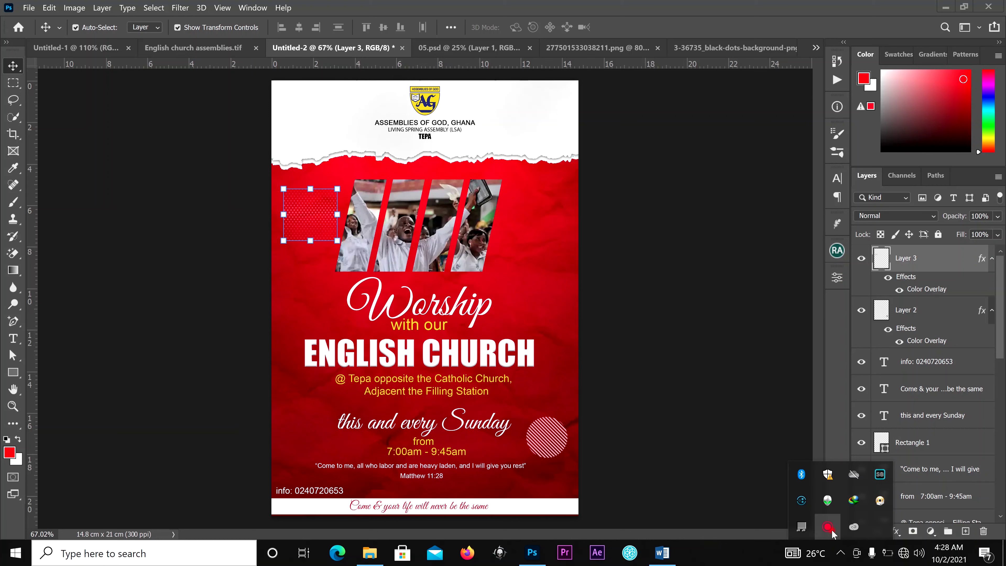